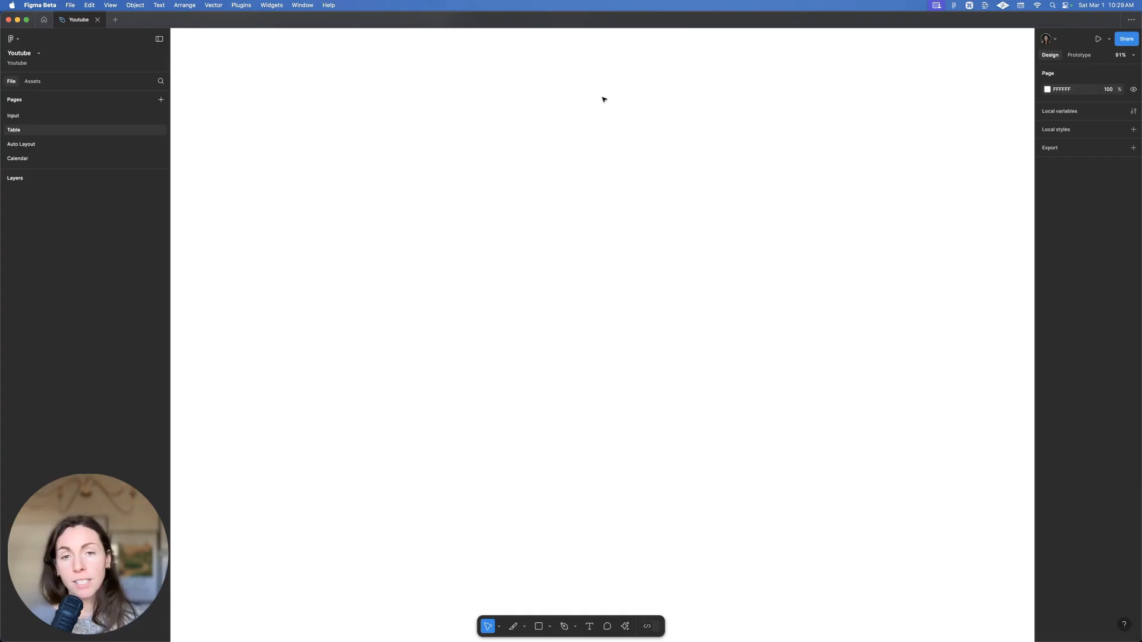
Show the Design System library's categories in Assets, returning from Icons to the category list
{"action": "key", "text": "space"}
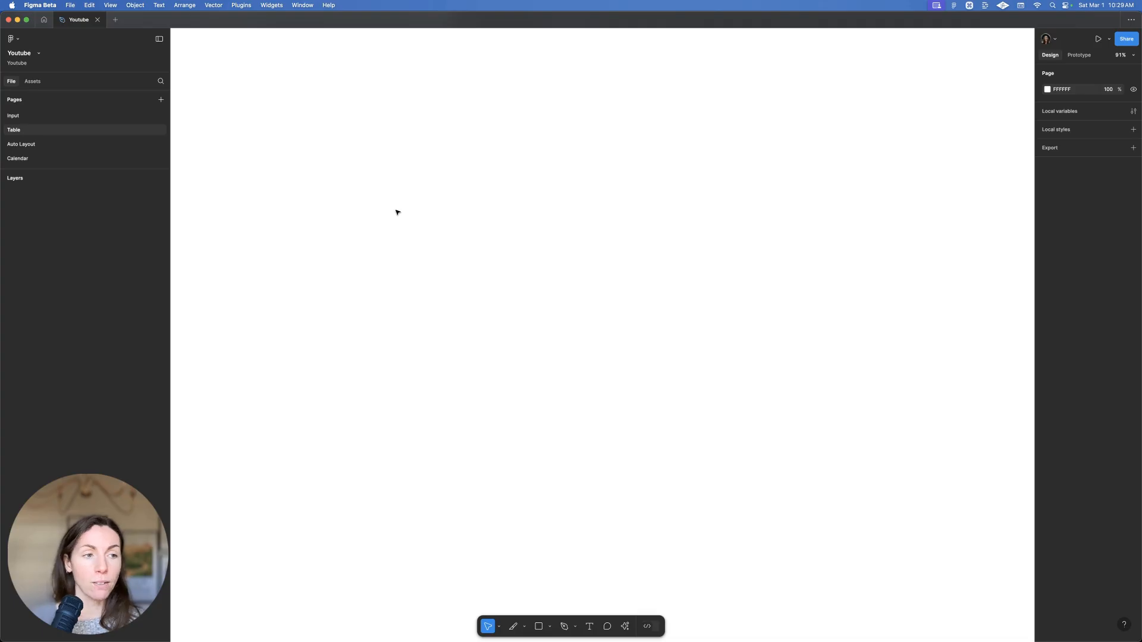
{"action": "left_click", "coordinate": [32, 81]}
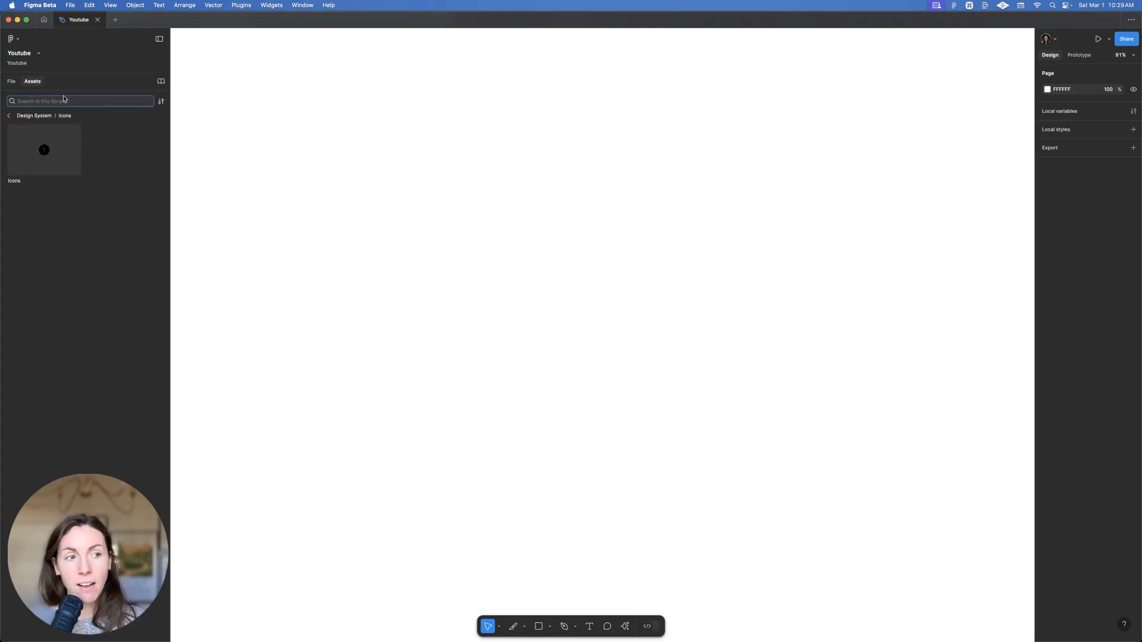
{"action": "left_click", "coordinate": [8, 115]}
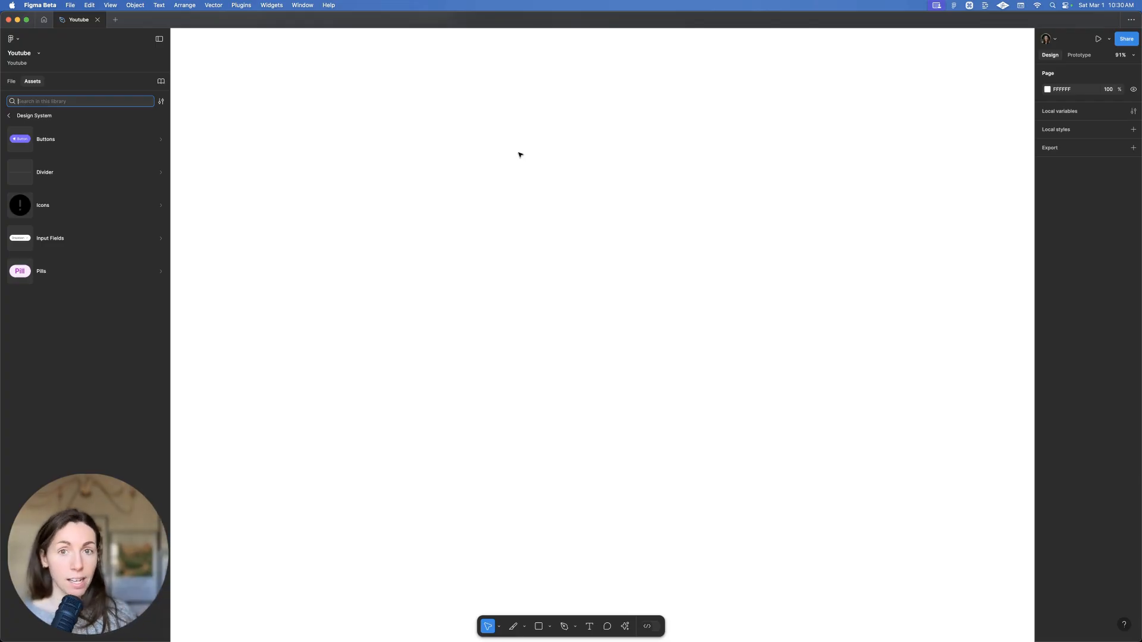
Create a 'Header Text' line and a duplicated 'Header Subtext' line directly below it
{"action": "left_click", "coordinate": [515, 121]}
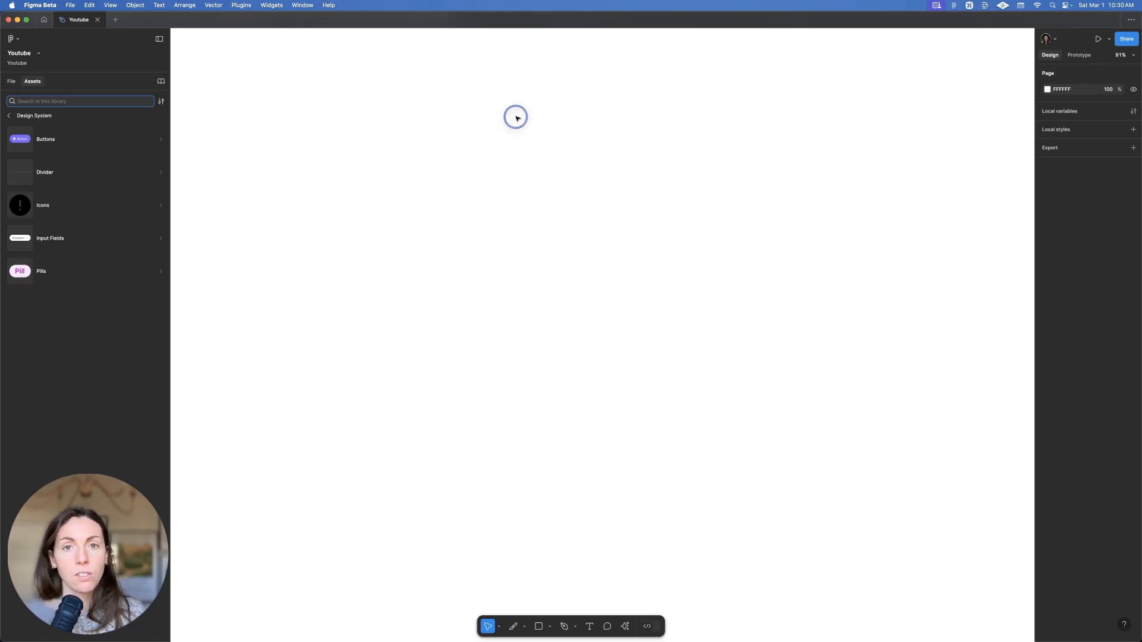
{"action": "key", "text": "t"}
{"action": "left_click", "coordinate": [520, 127]}
{"action": "key", "text": "shift"}
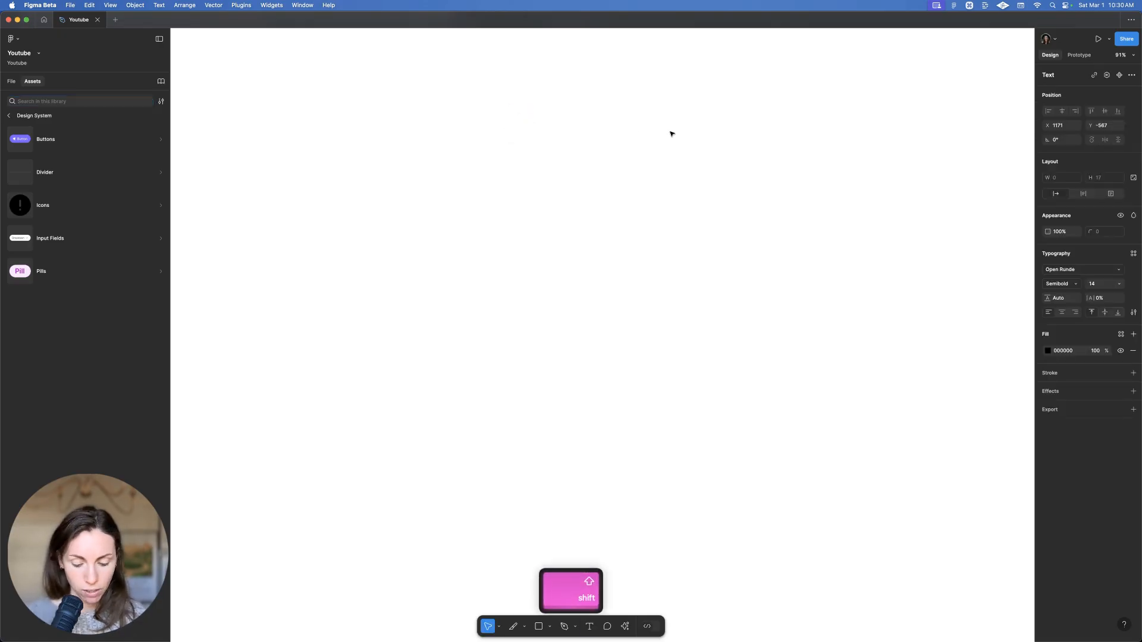
{"action": "scroll", "coordinate": [622, 97], "scroll_direction": "up", "scroll_amount": 5}
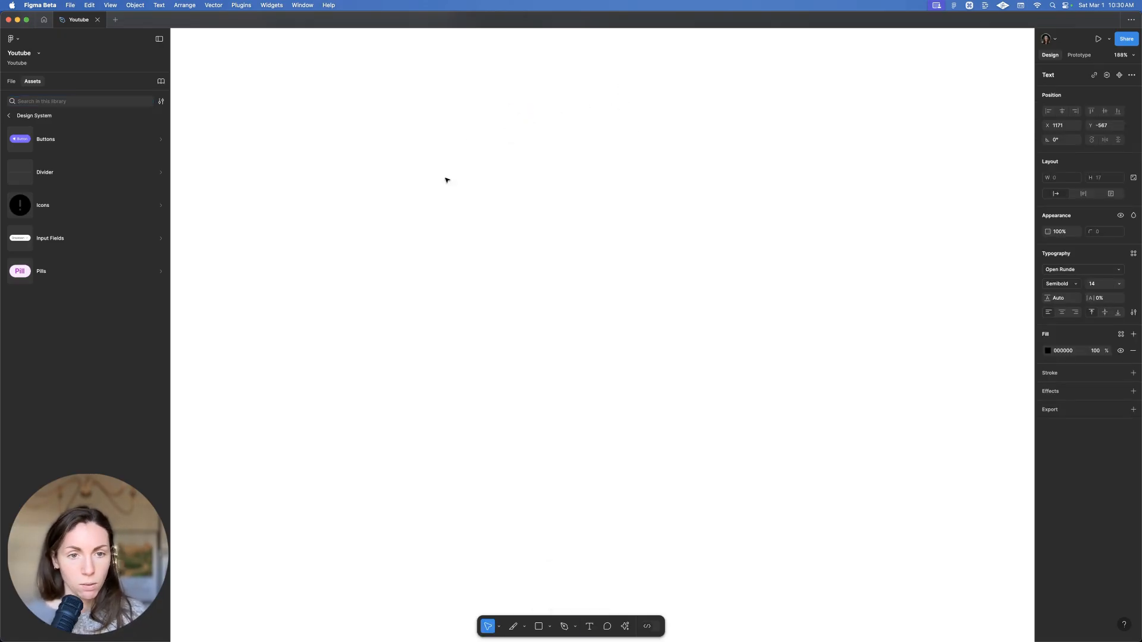
{"action": "type", "text": "Header"}
{"action": "key", "text": "shift"}
{"action": "type", "text": "Text"}
{"action": "key", "text": "Escape"}
{"action": "left_click_drag", "start_coordinate": [461, 161], "coordinate": [429, 102]}
{"action": "key", "text": "Return"}
{"action": "type", "text": "Subtext"}
{"action": "key", "text": "Escape"}
Wrap both text lines in an auto-layout frame named 'header cell'
{"action": "key", "text": "shift+a"}
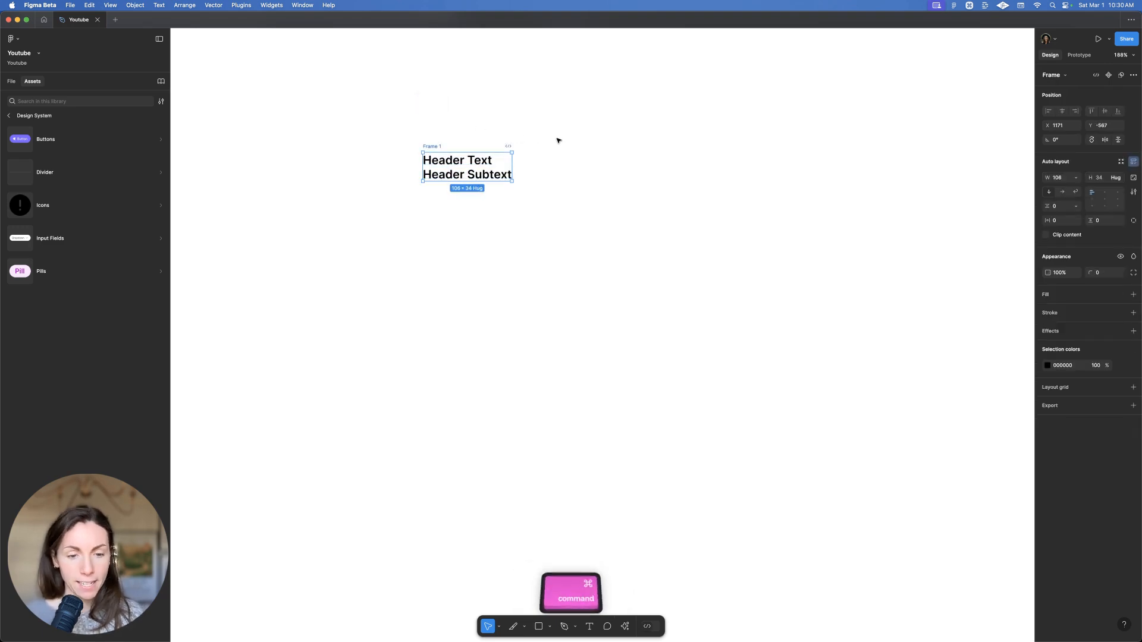
{"action": "key", "text": "ctrl+r"}
{"action": "type", "text": "header cell"}
{"action": "key", "text": "Return"}
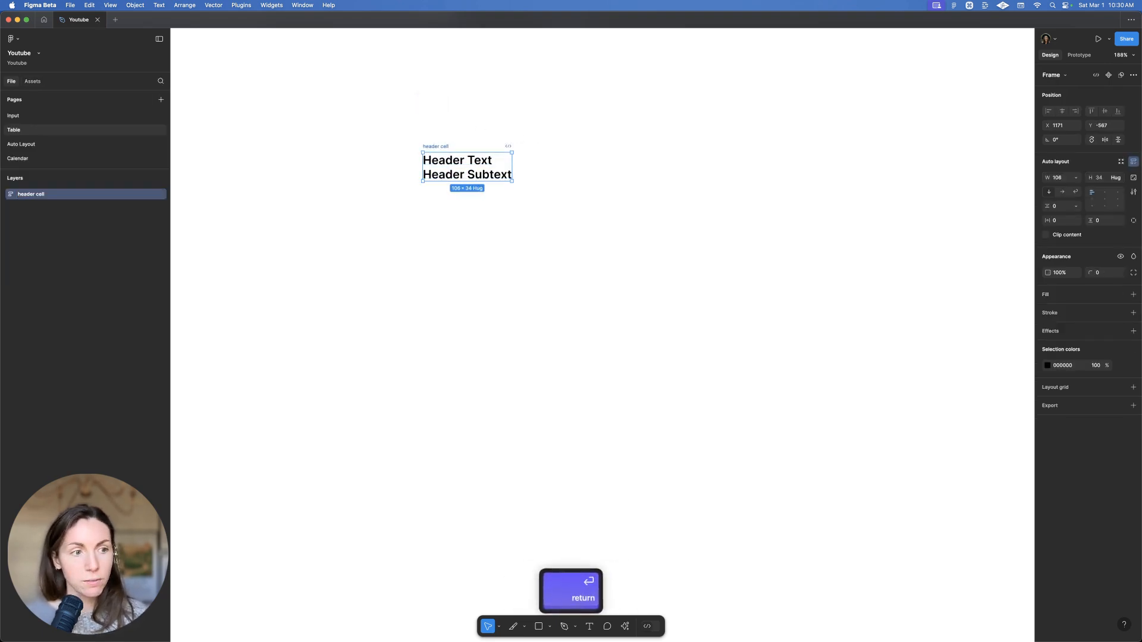
Align the header cell left-centre with padding 4 on both axes and Hug width
{"action": "left_click", "coordinate": [1092, 199]}
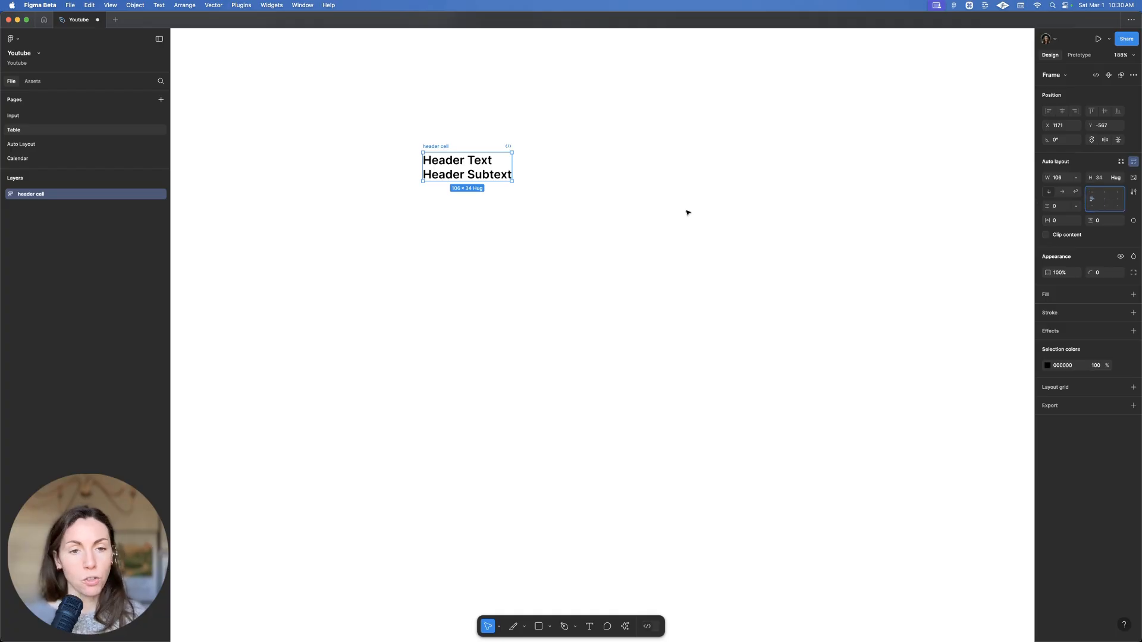
{"action": "left_click", "coordinate": [1069, 221]}
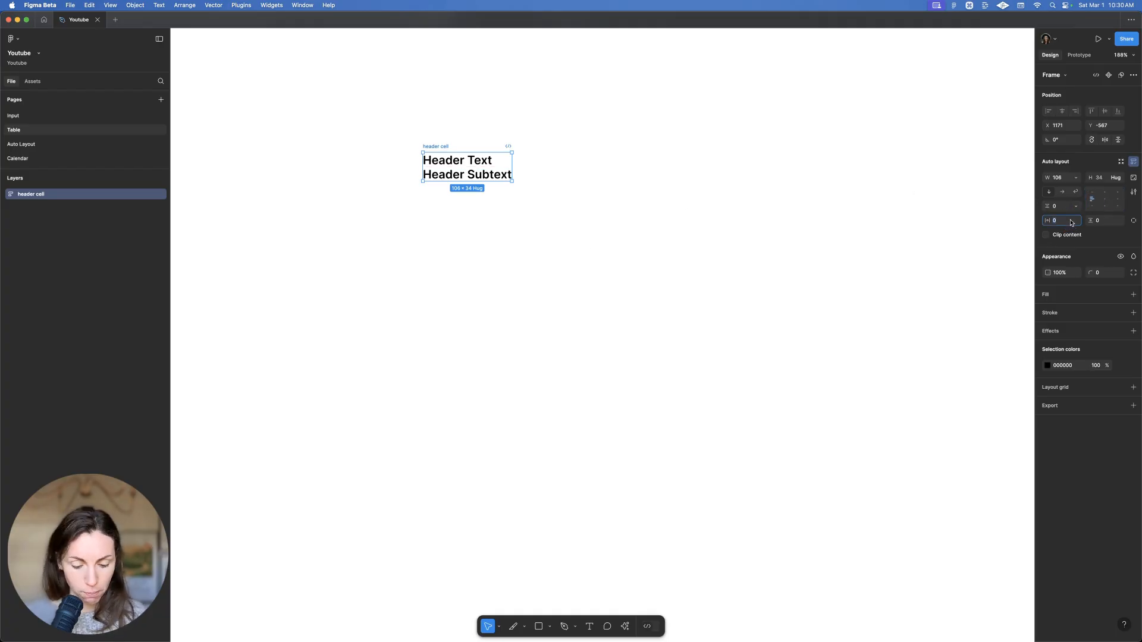
{"action": "type", "text": "4"}
{"action": "key", "text": "Tab"}
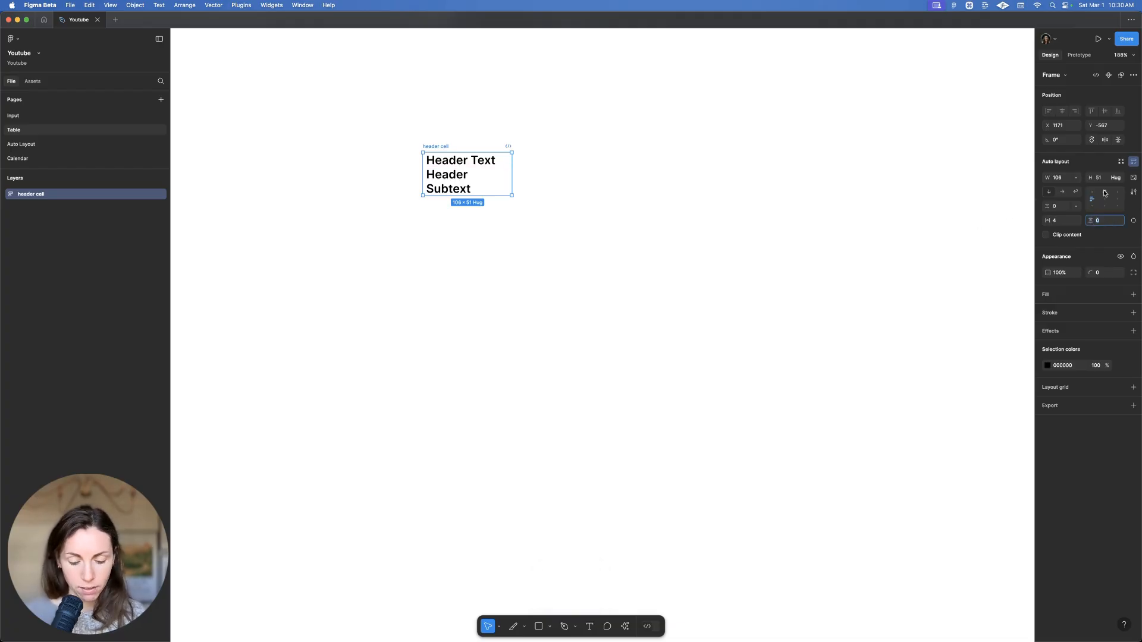
{"action": "type", "text": "4"}
{"action": "key", "text": "Return"}
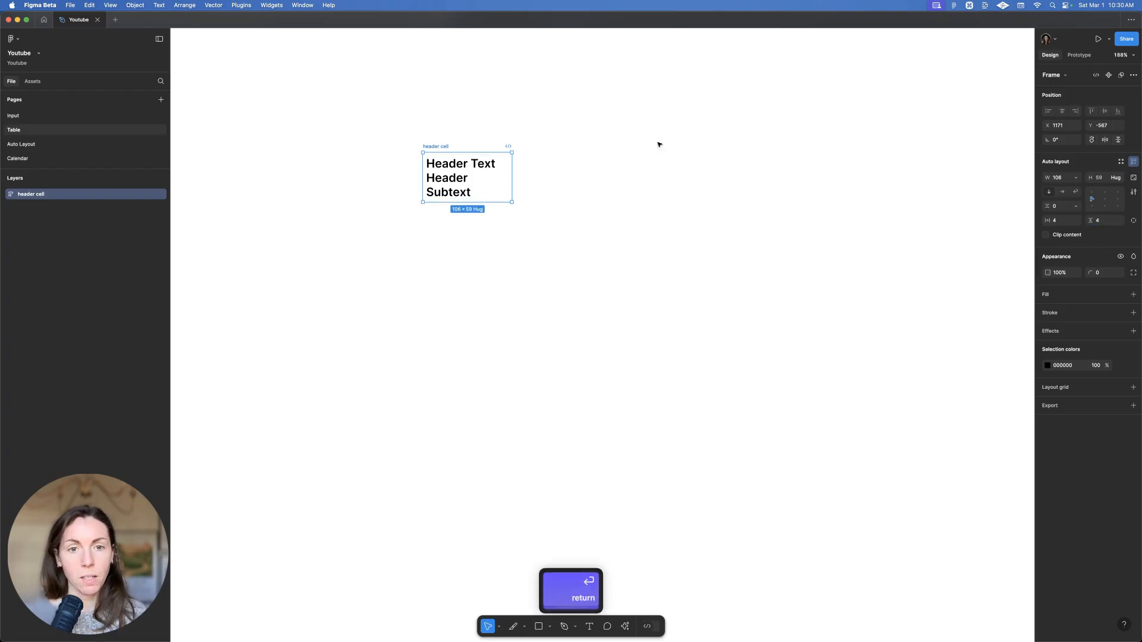
{"action": "left_click", "coordinate": [1076, 177]}
{"action": "left_click", "coordinate": [1071, 186]}
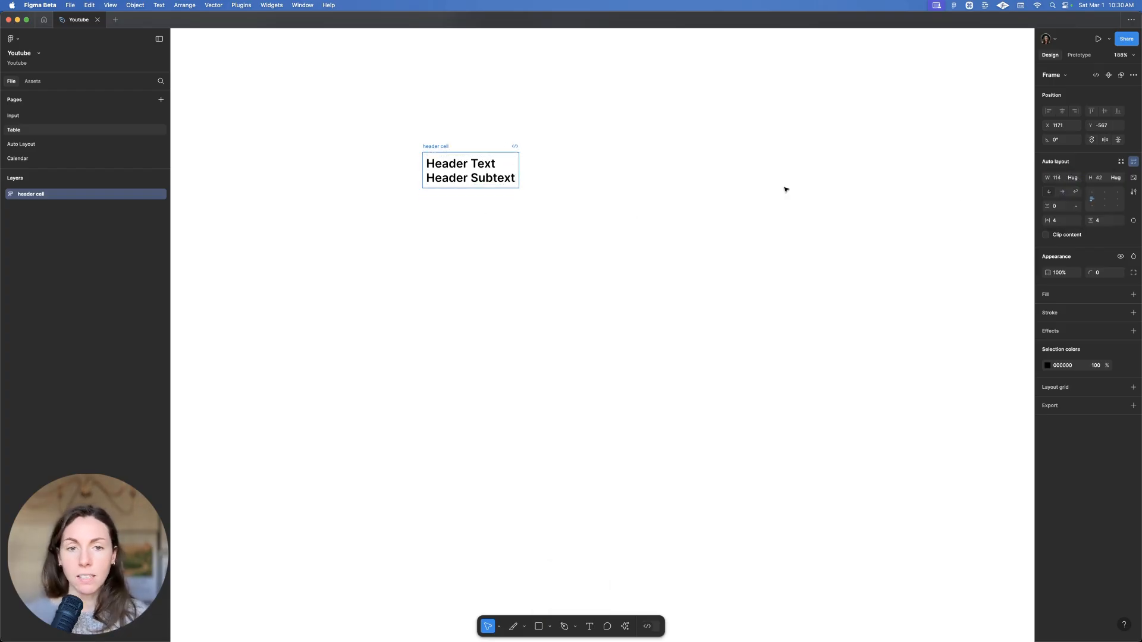
{"action": "left_click", "coordinate": [476, 178], "text": "super"}
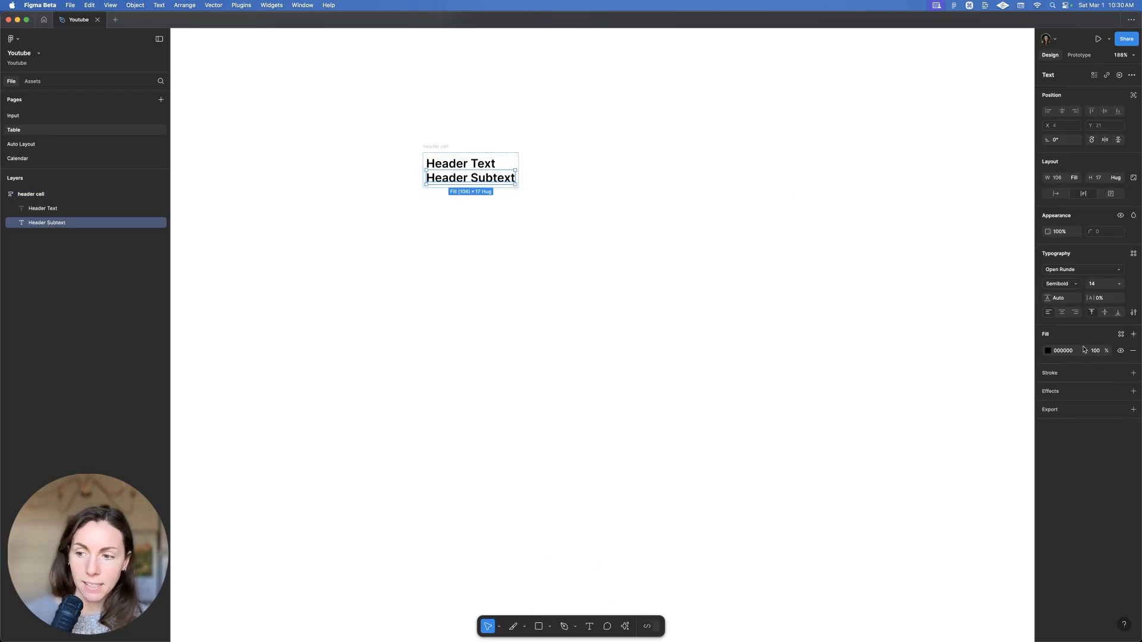
Colour Header Subtext with library Grey/900 and Header Text with Grey/950
{"action": "left_click", "coordinate": [1048, 351]}
{"action": "scroll", "coordinate": [957, 457], "scroll_direction": "down", "scroll_amount": 2}
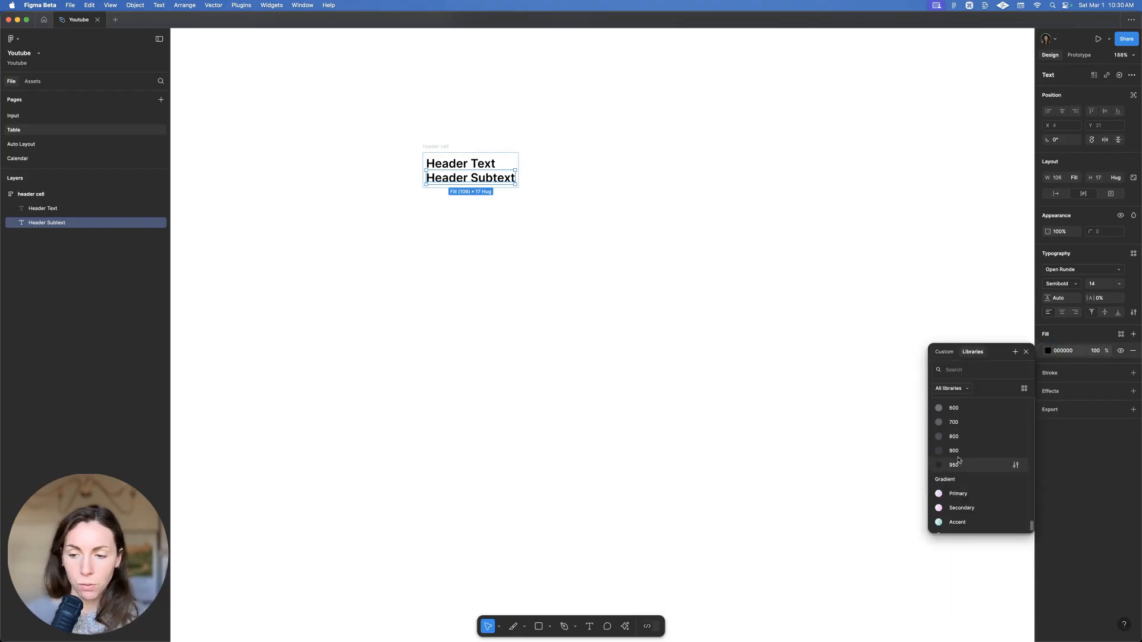
{"action": "left_click", "coordinate": [956, 457]}
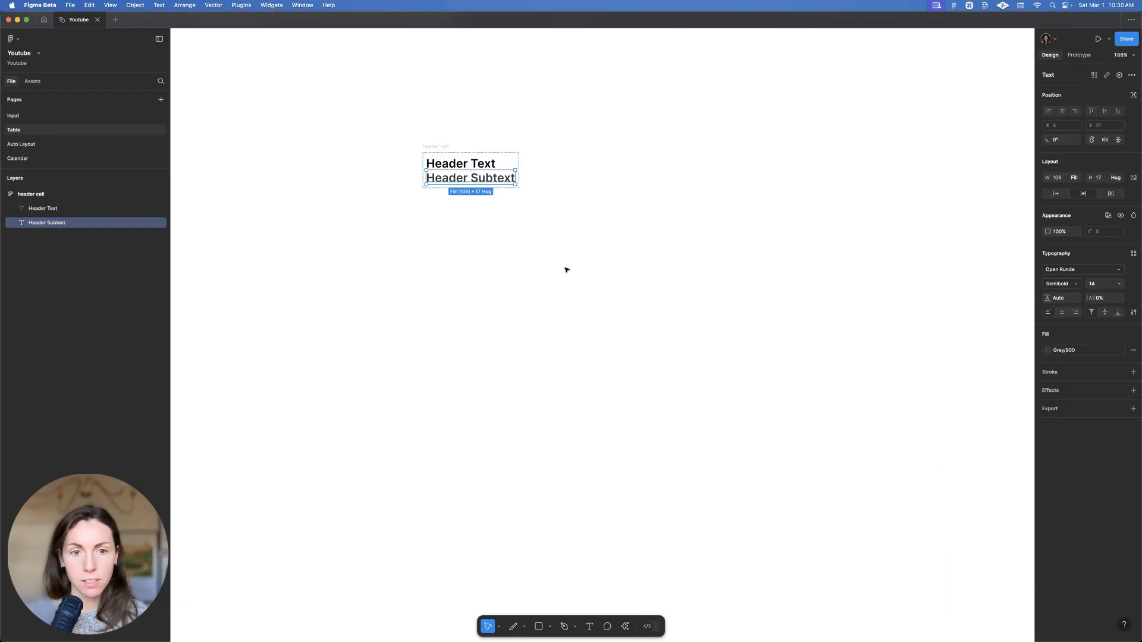
{"action": "left_click", "coordinate": [461, 164]}
{"action": "left_click", "coordinate": [1049, 350]}
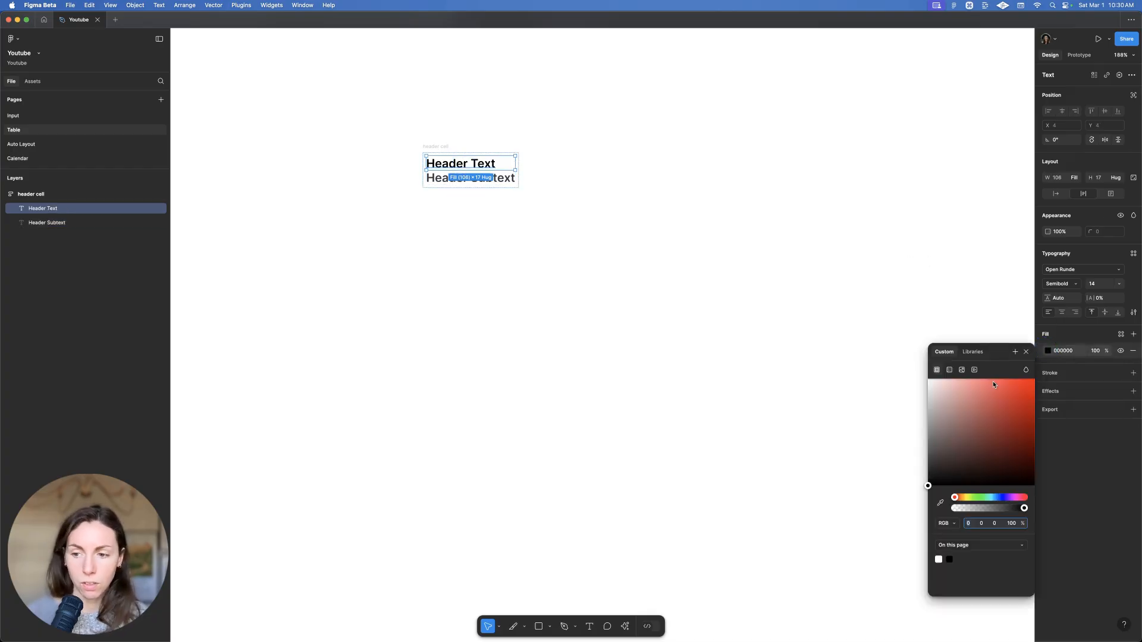
{"action": "left_click", "coordinate": [965, 352]}
{"action": "left_click", "coordinate": [909, 351]}
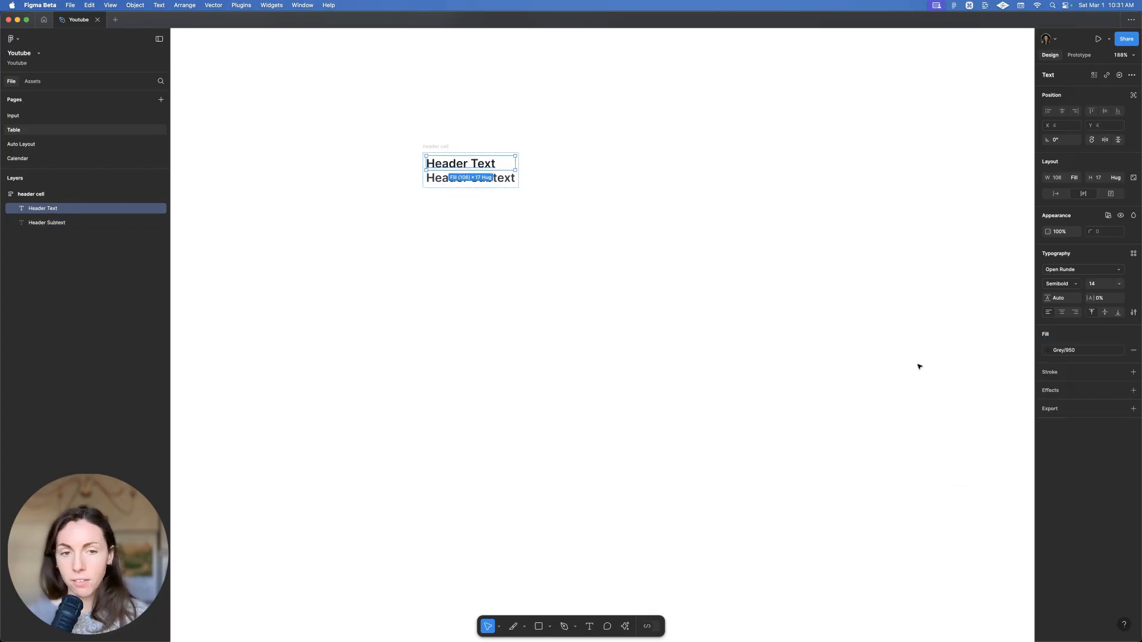
Turn the header cell frame into a component with Option+Cmd+K
{"action": "left_click", "coordinate": [689, 296]}
{"action": "left_click", "coordinate": [462, 148]}
{"action": "key", "text": "shift+2"}
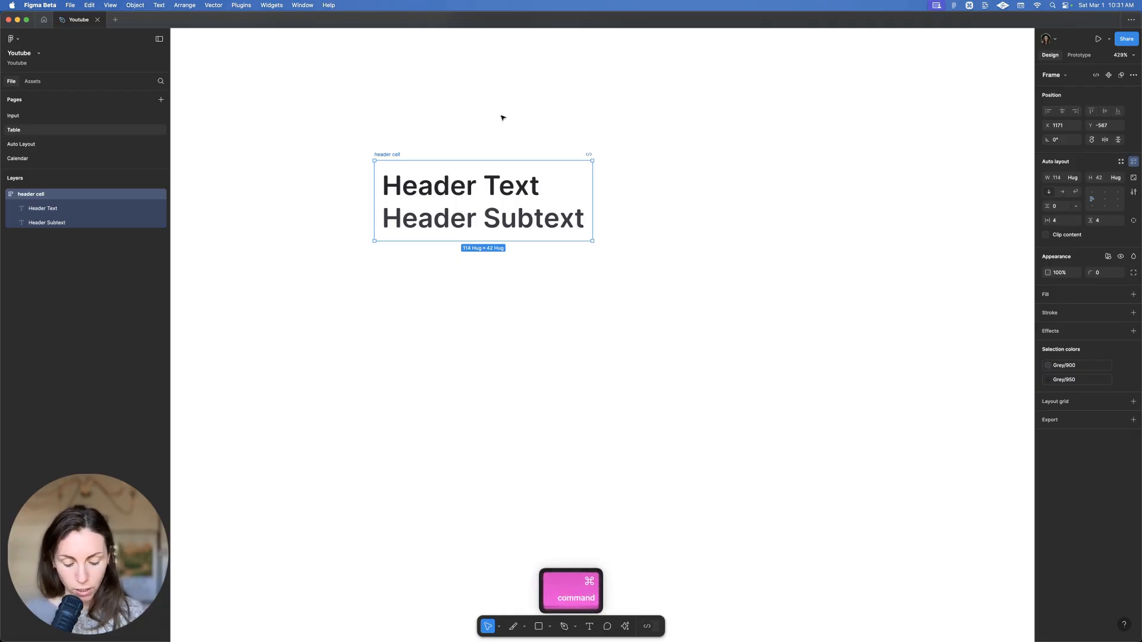
{"action": "key", "text": "super+alt+k"}
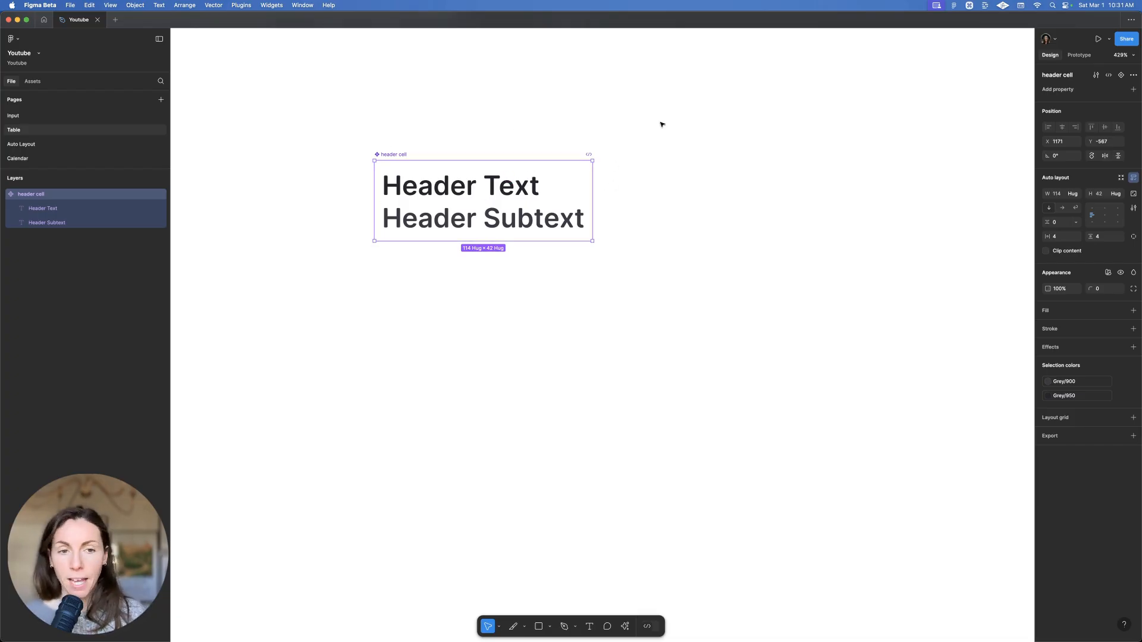
Set both header texts to Inter with Medium-weight subtext, then add Variant2 to the component
{"action": "left_click", "coordinate": [1121, 76]}
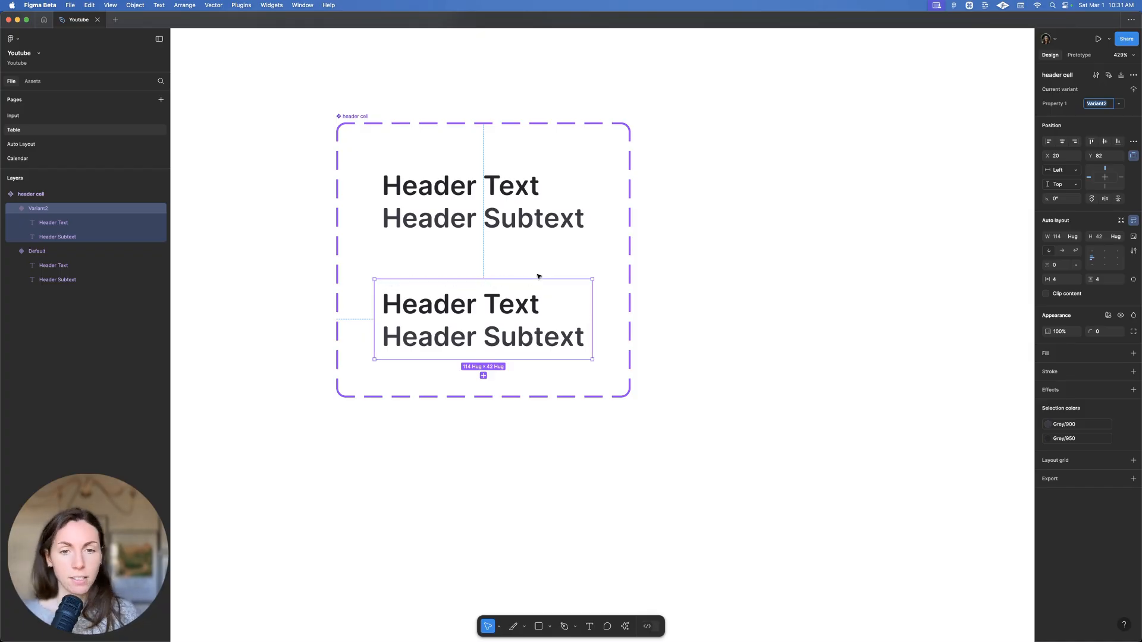
{"action": "key", "text": "super+z"}
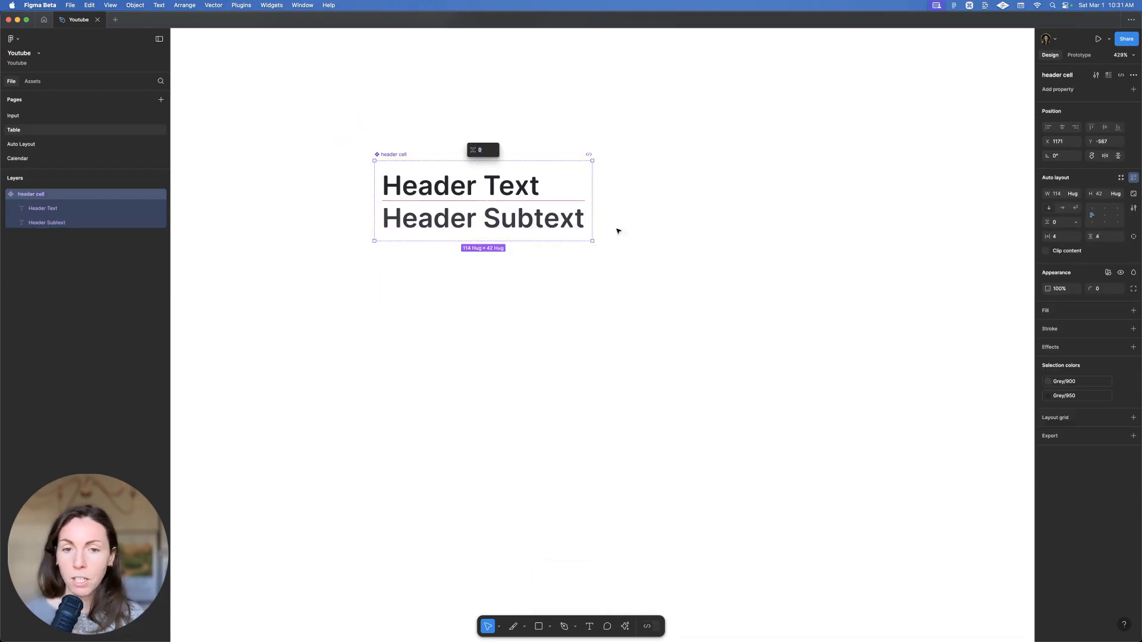
{"action": "left_click", "coordinate": [539, 219], "text": "super"}
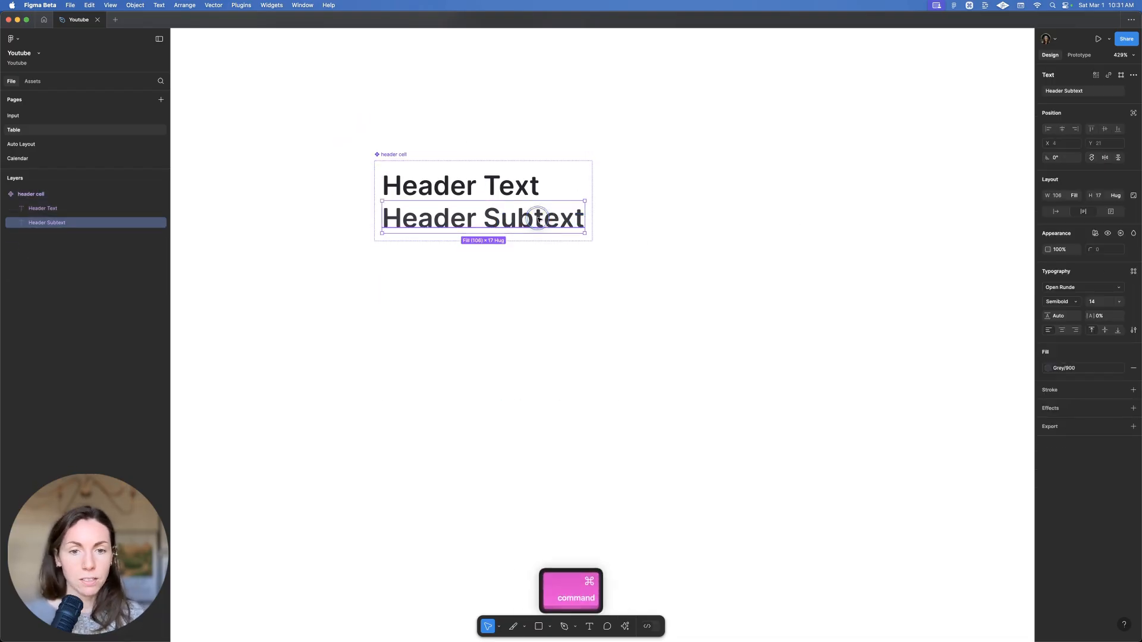
{"action": "left_click", "coordinate": [1060, 301]}
{"action": "left_click", "coordinate": [1062, 294]}
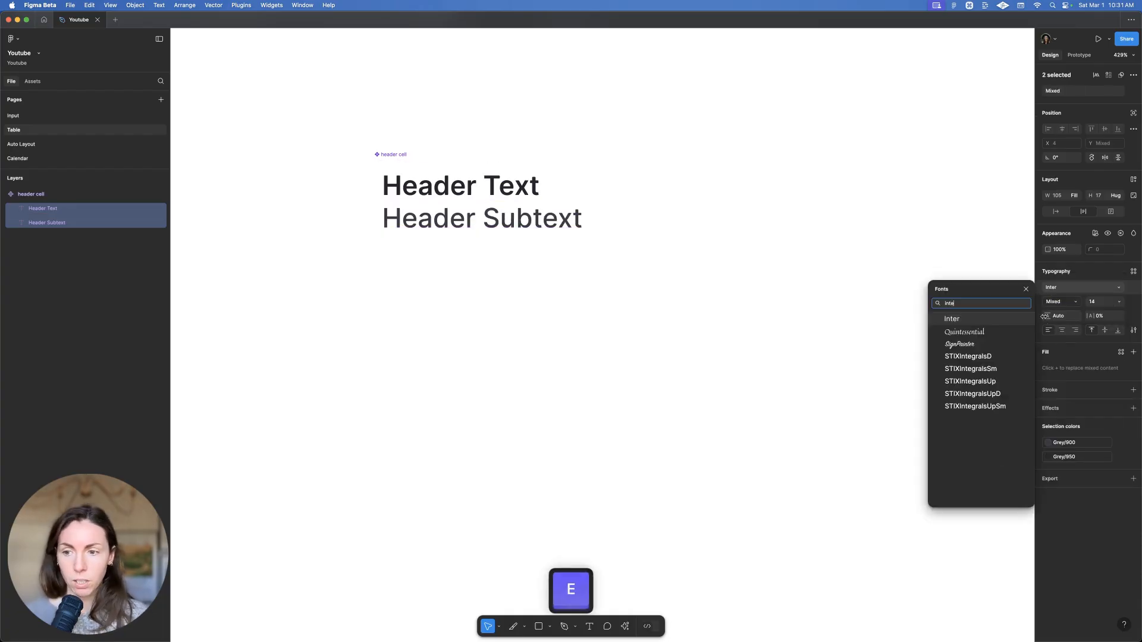
{"action": "left_click", "coordinate": [997, 319]}
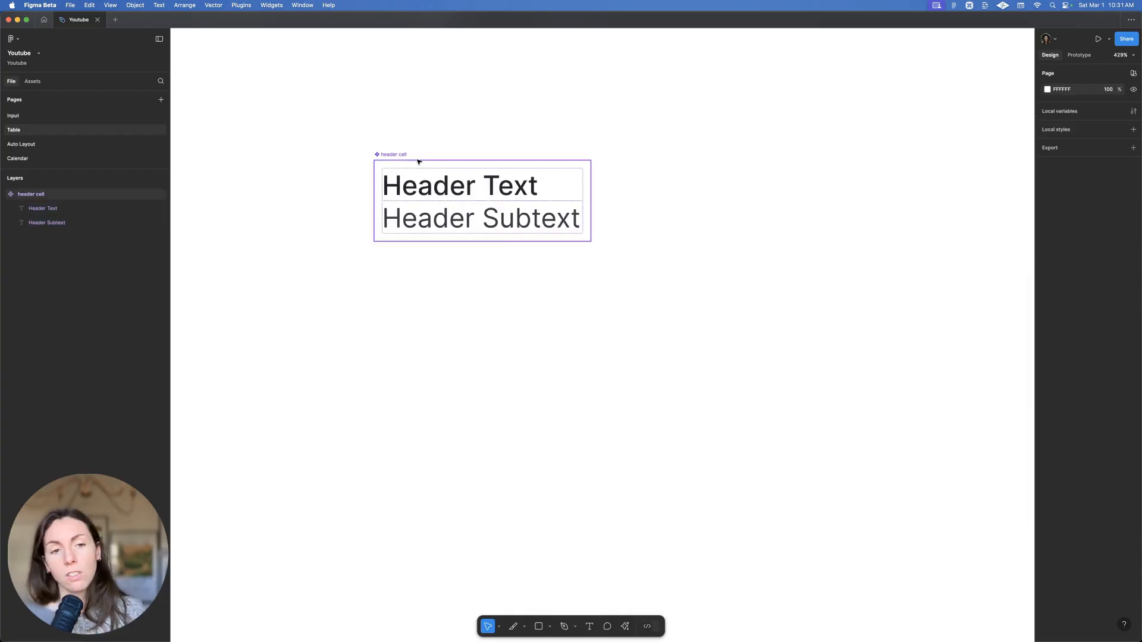
{"action": "left_click", "coordinate": [419, 161]}
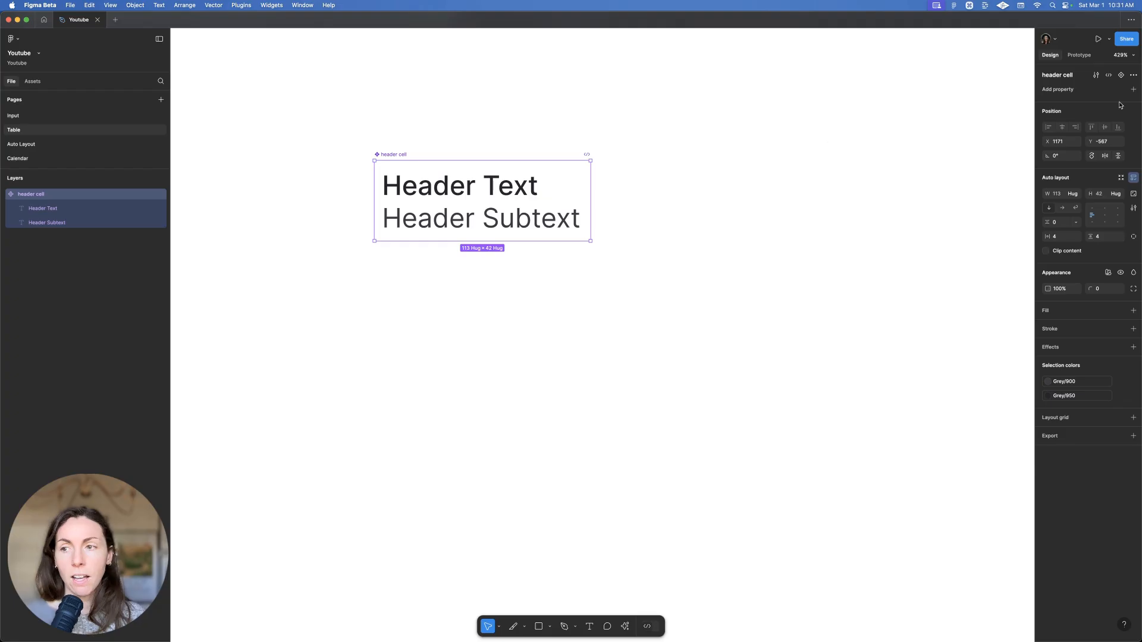
{"action": "left_click", "coordinate": [1122, 76]}
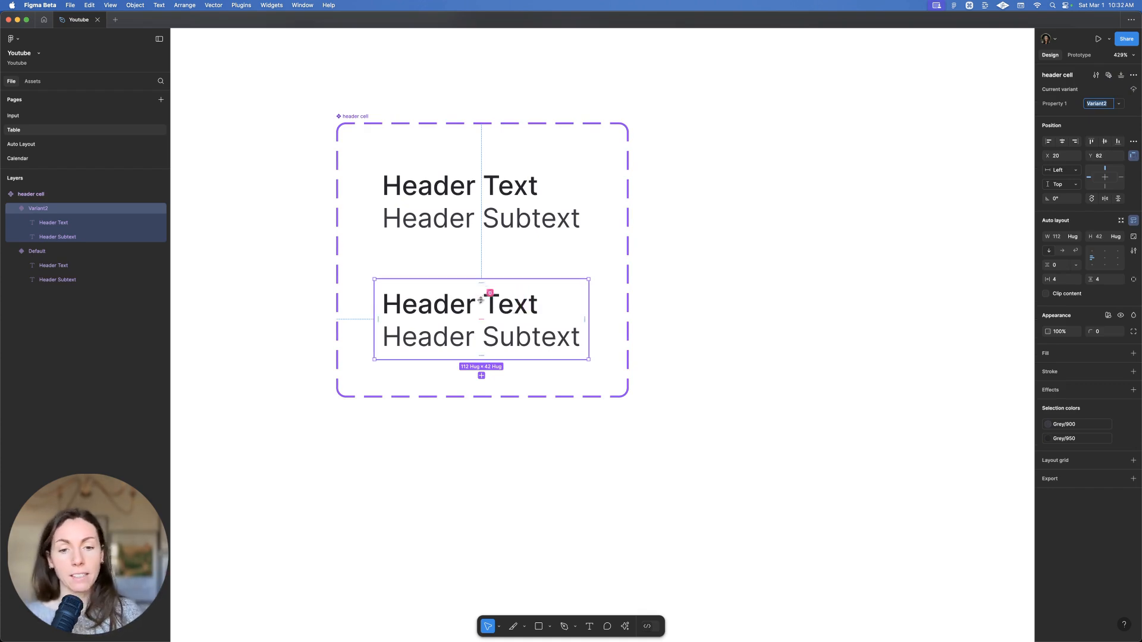
Insert a Pill from the Design System Pills library beside the header cell and copy it
{"action": "left_click", "coordinate": [32, 81]}
{"action": "left_click", "coordinate": [60, 271]}
{"action": "left_click", "coordinate": [71, 156]}
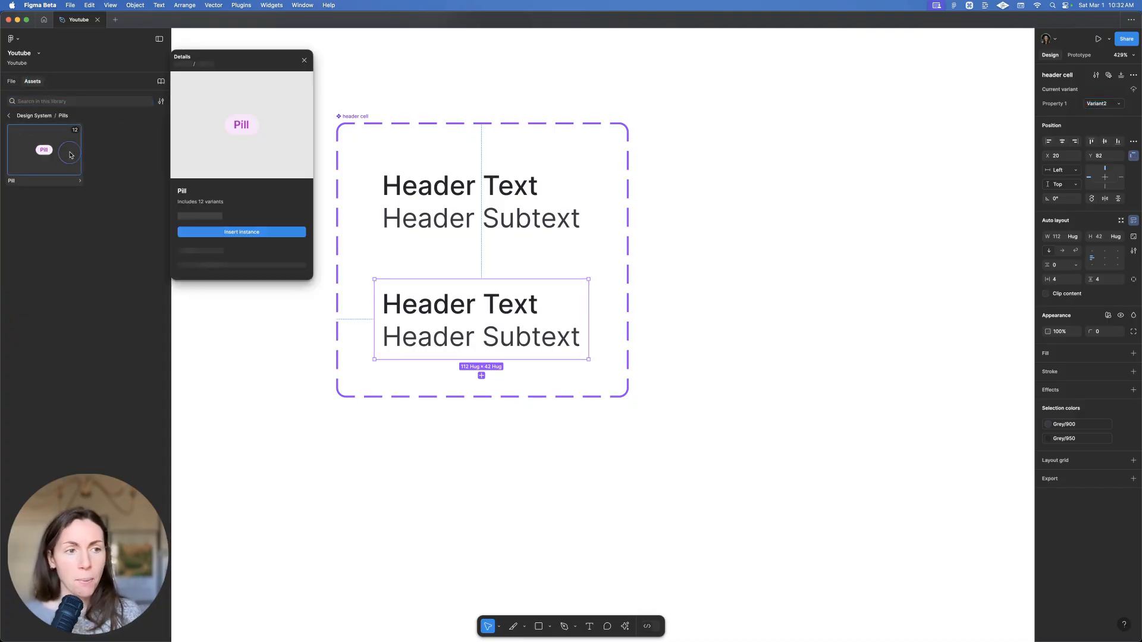
{"action": "left_click", "coordinate": [233, 232]}
{"action": "left_click_drag", "start_coordinate": [574, 314], "coordinate": [776, 315]}
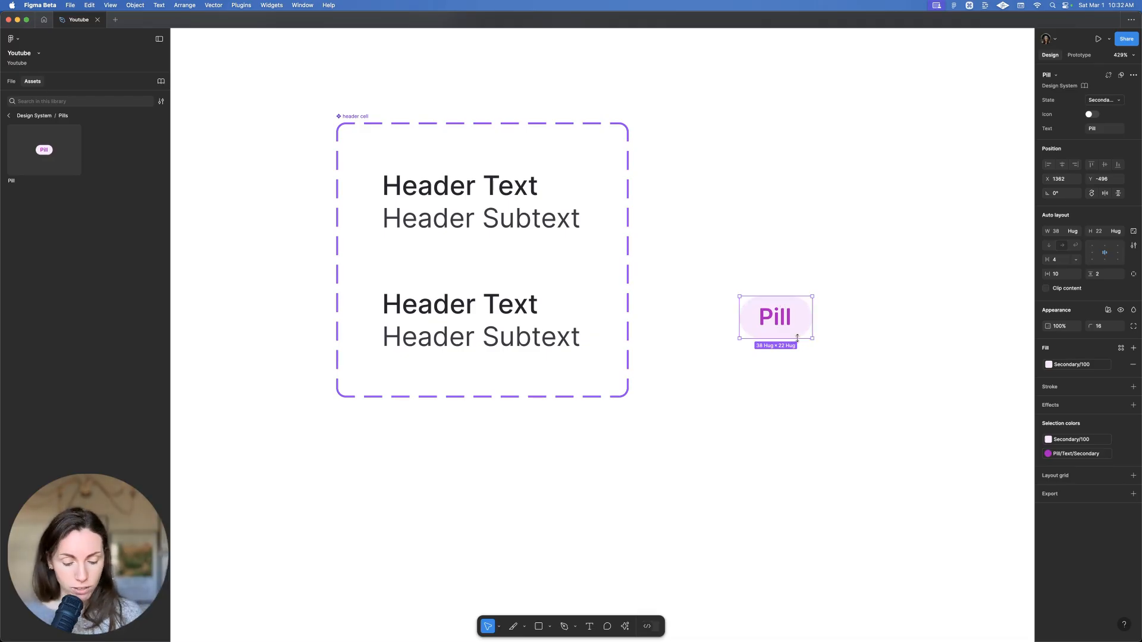
{"action": "key", "text": "super"}
{"action": "key", "text": "super+c"}
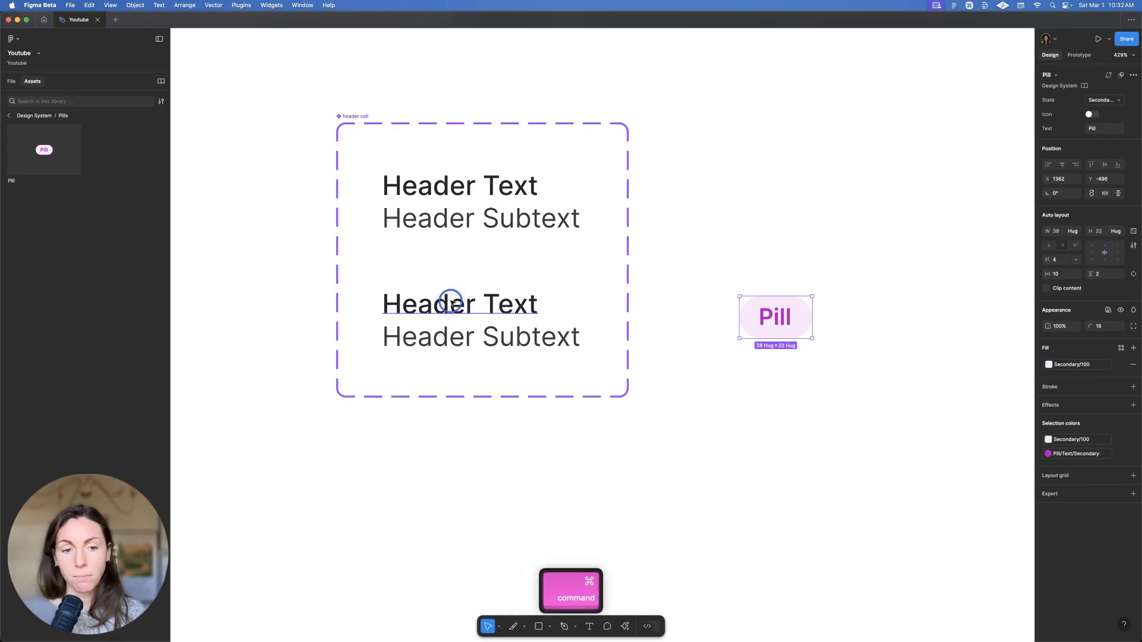
Replace Variant2's Header Text with the copied Pill and delete its Header Subtext
{"action": "left_click", "coordinate": [449, 301], "text": "super"}
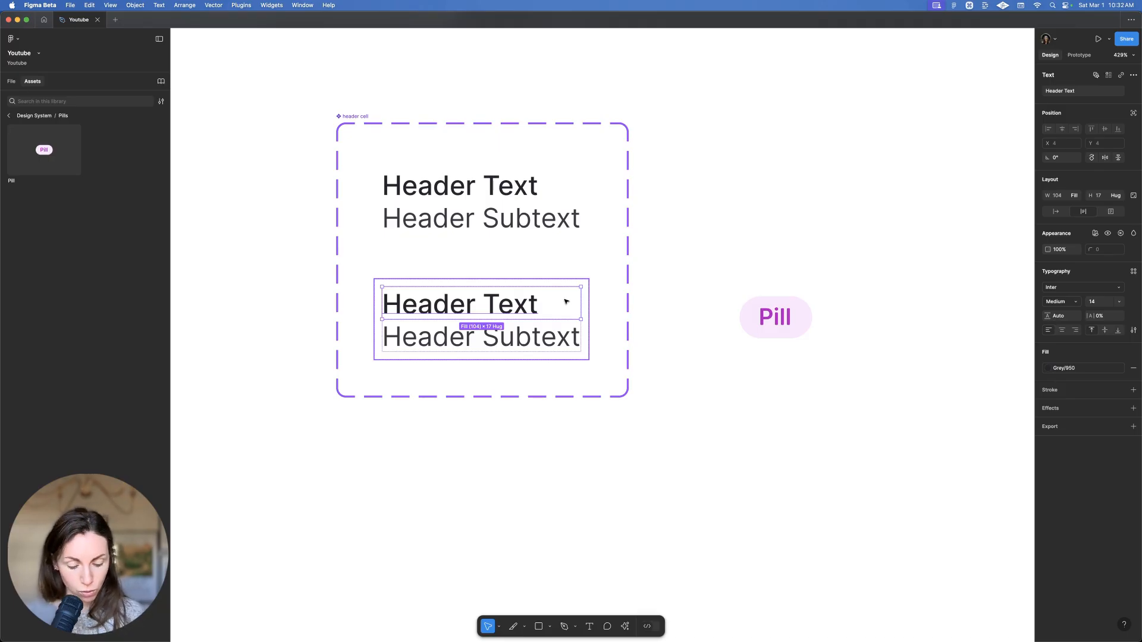
{"action": "key", "text": "shift+super+r"}
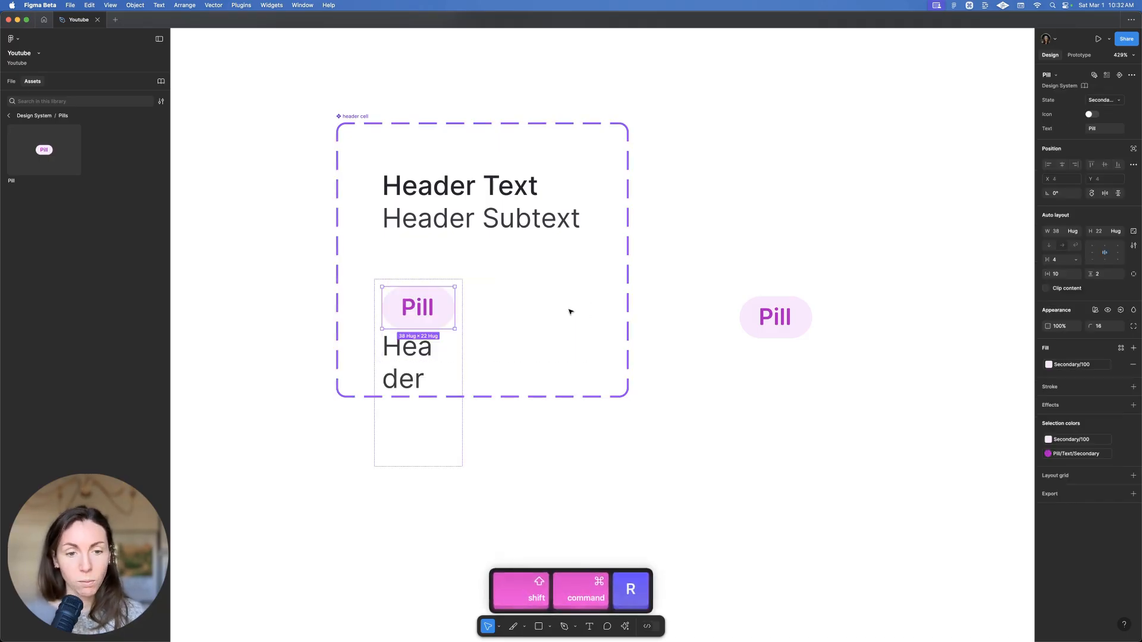
{"action": "left_click", "coordinate": [459, 350]}
{"action": "double_click", "coordinate": [430, 353]}
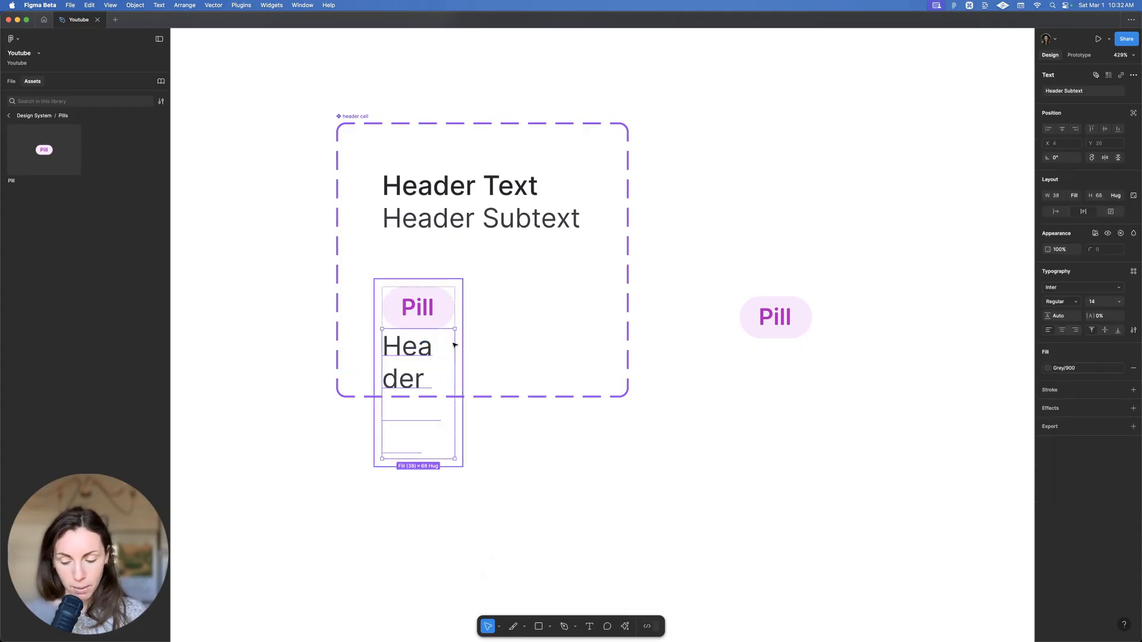
{"action": "key", "text": "BackSpace"}
{"action": "left_click", "coordinate": [425, 319]}
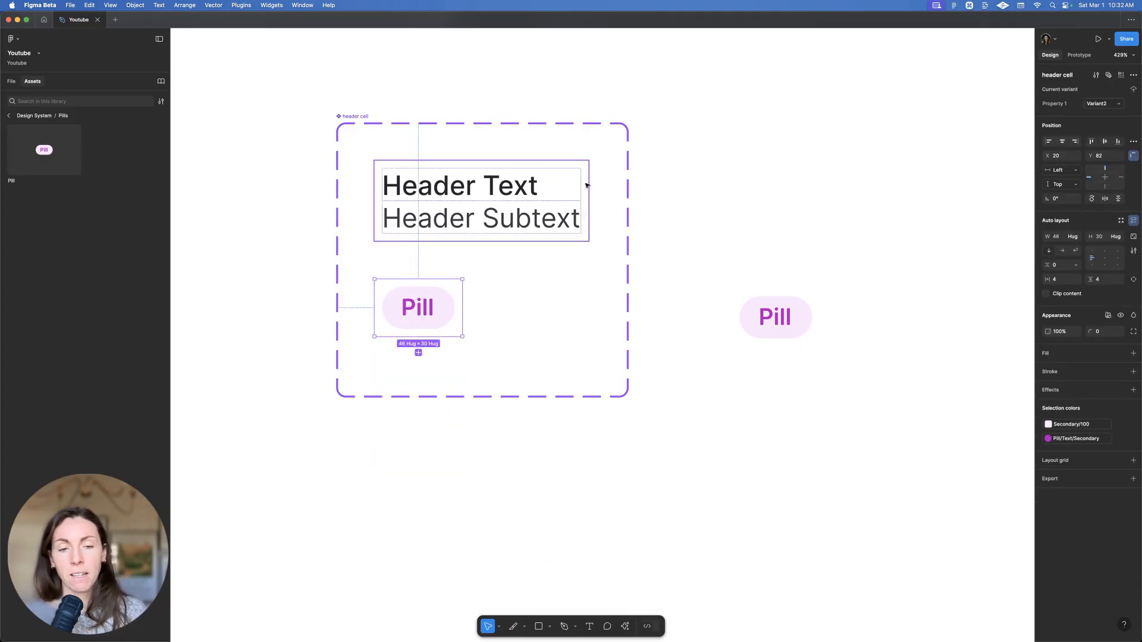
Set both header cell variants to a height of 40
{"action": "left_click", "coordinate": [517, 189], "text": "shift"}
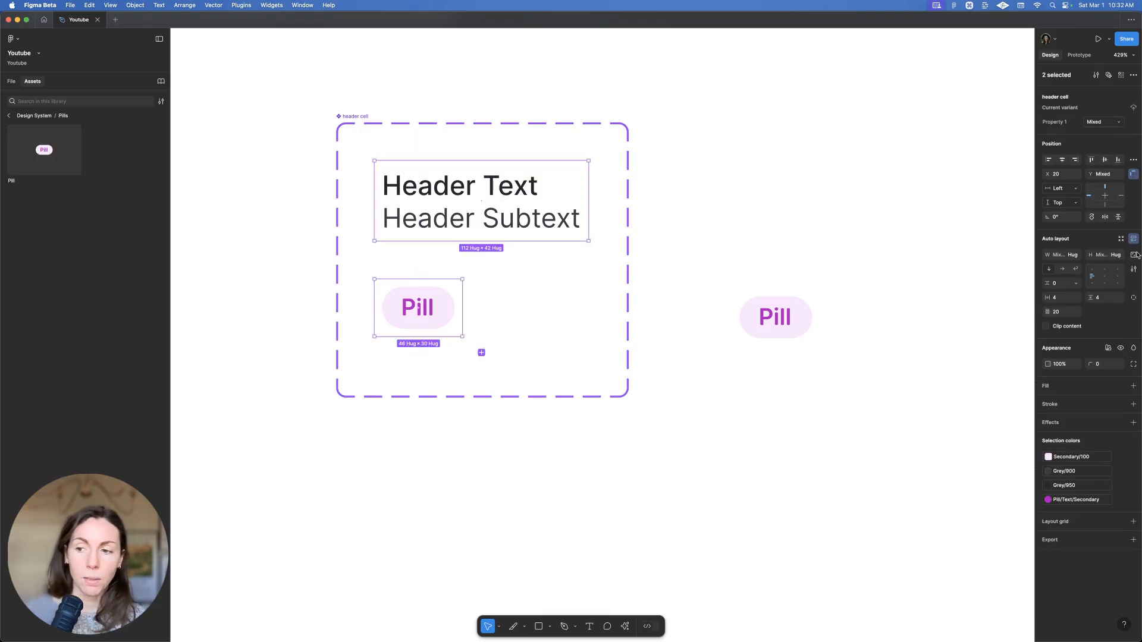
{"action": "left_click", "coordinate": [1105, 256]}
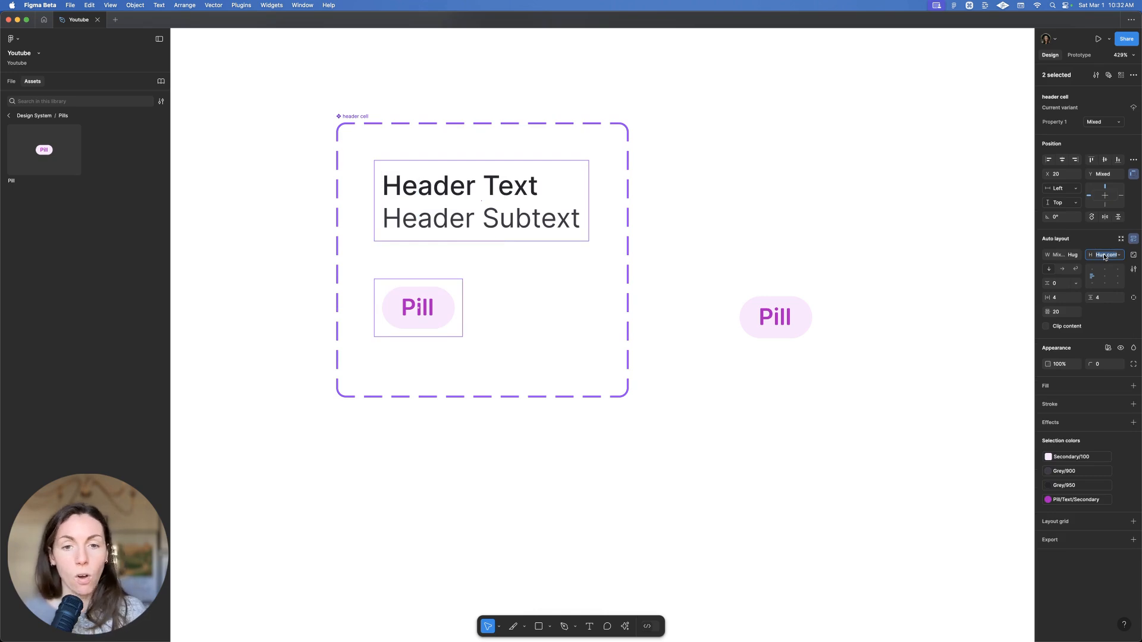
{"action": "type", "text": "40"}
{"action": "key", "text": "Return"}
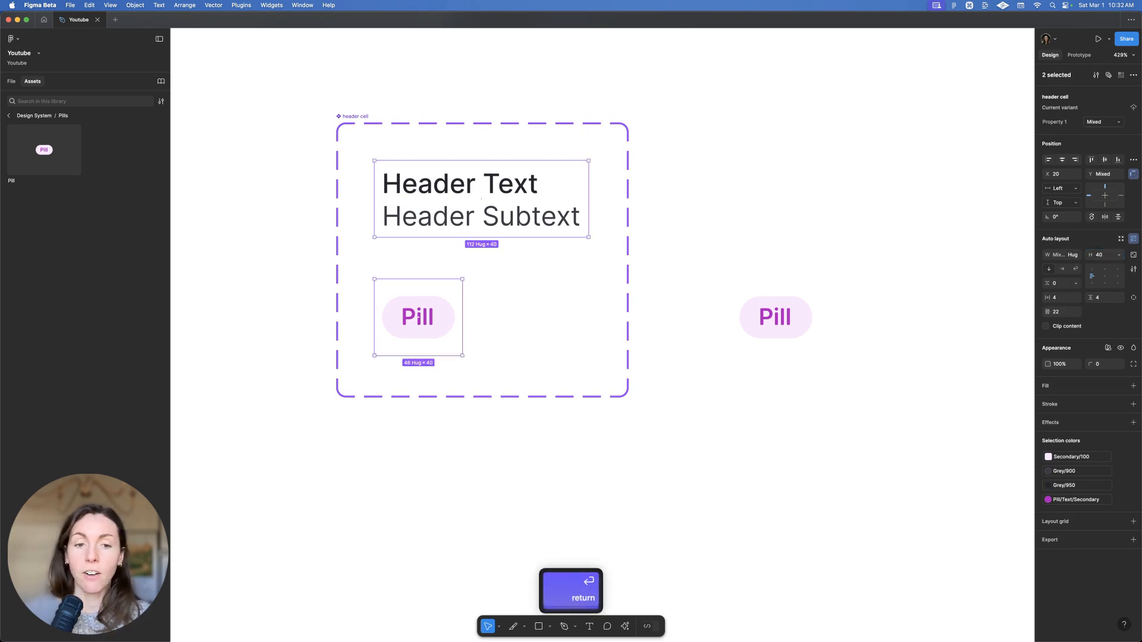
Delete the loose Pill beside the component
{"action": "left_click", "coordinate": [712, 374]}
{"action": "left_click", "coordinate": [791, 309]}
{"action": "key", "text": "BackSpace"}
Give the variant set horizontal auto layout, 272 wide, with both variants hugging their width
{"action": "left_click", "coordinate": [362, 116]}
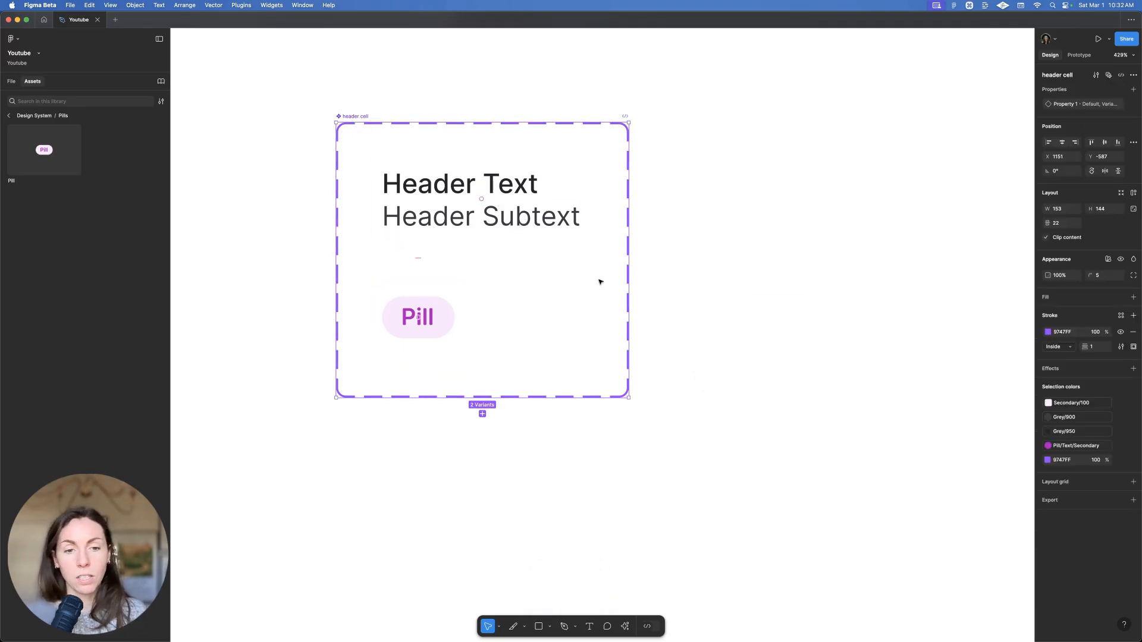
{"action": "left_click", "coordinate": [1133, 192]}
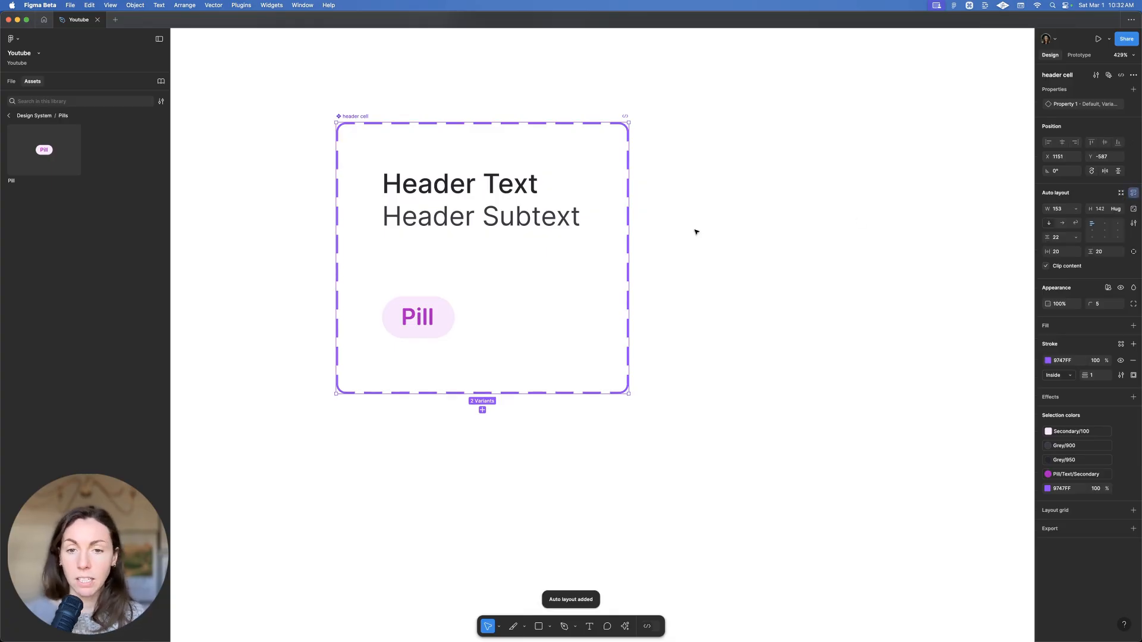
{"action": "left_click", "coordinate": [1063, 224]}
{"action": "left_click_drag", "start_coordinate": [629, 179], "coordinate": [858, 173]}
{"action": "double_click", "coordinate": [763, 204]}
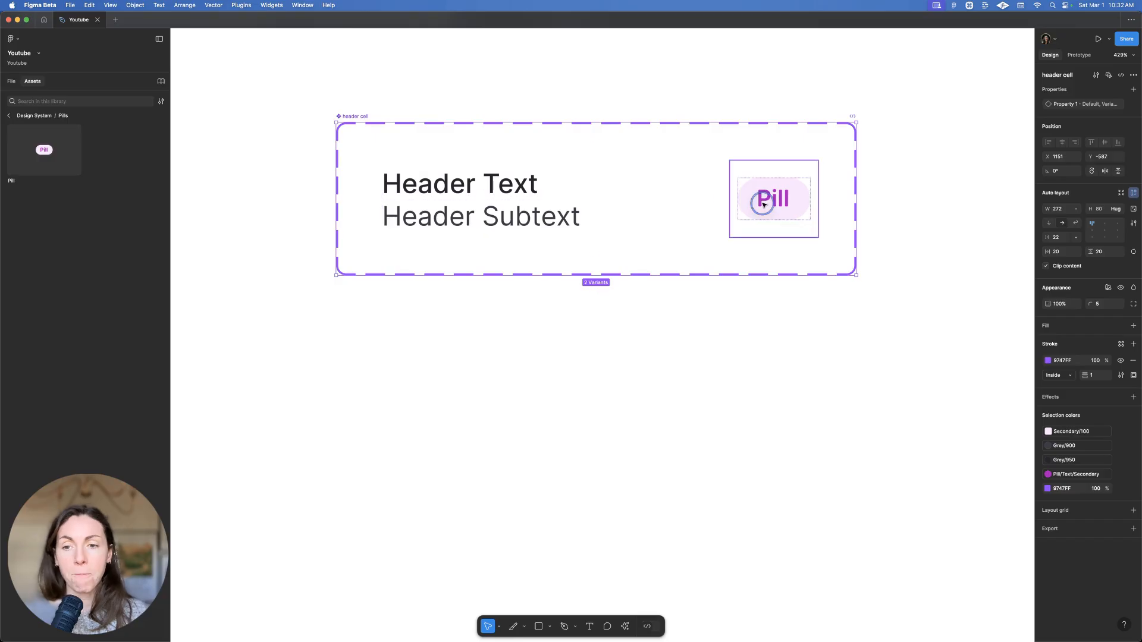
{"action": "left_click", "coordinate": [555, 204], "text": "shift"}
{"action": "left_click", "coordinate": [1078, 230]}
{"action": "left_click", "coordinate": [1079, 244]}
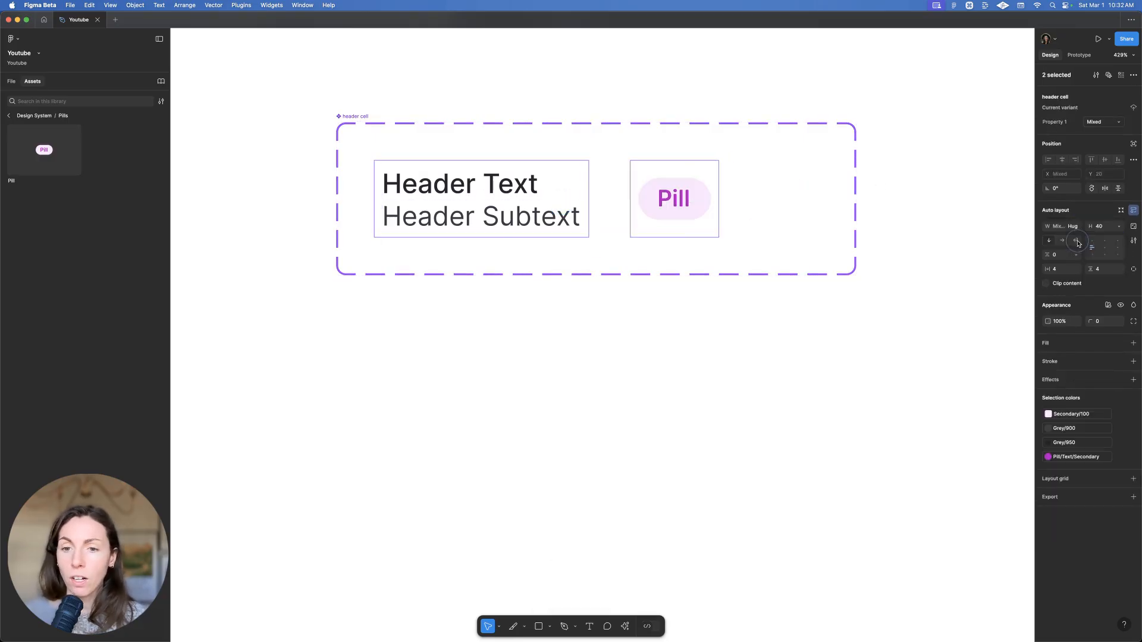
{"action": "left_click", "coordinate": [717, 322]}
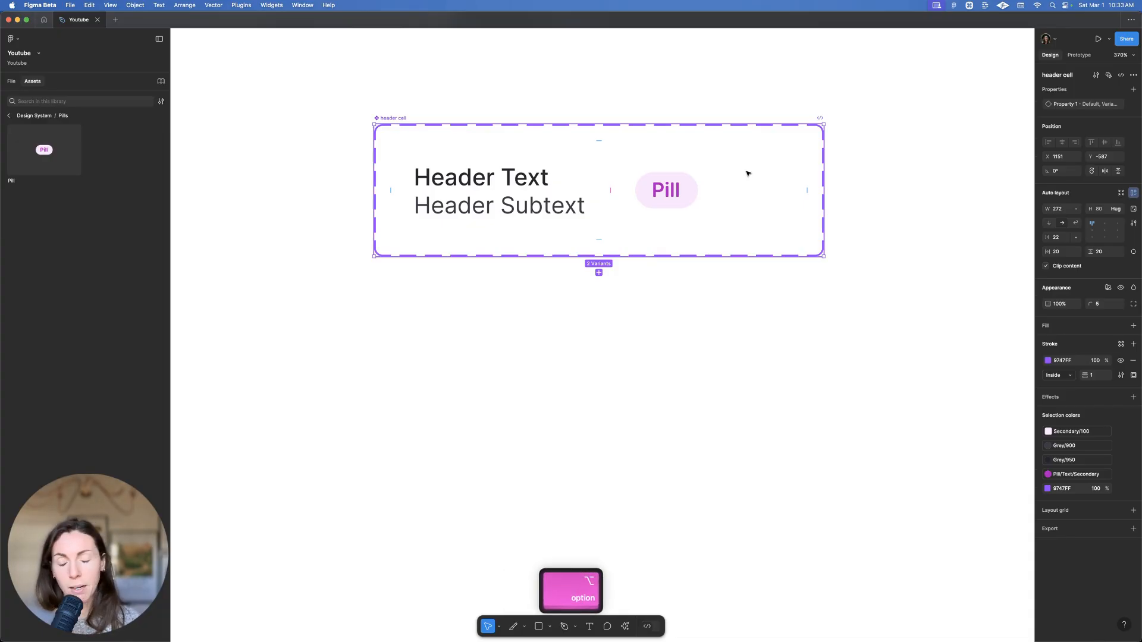
Duplicate the header cell below it and rename the copy 'body cell'
{"action": "left_click_drag", "start_coordinate": [748, 173], "coordinate": [774, 370]}
{"action": "double_click", "coordinate": [384, 317]}
{"action": "type", "text": "body cell"}
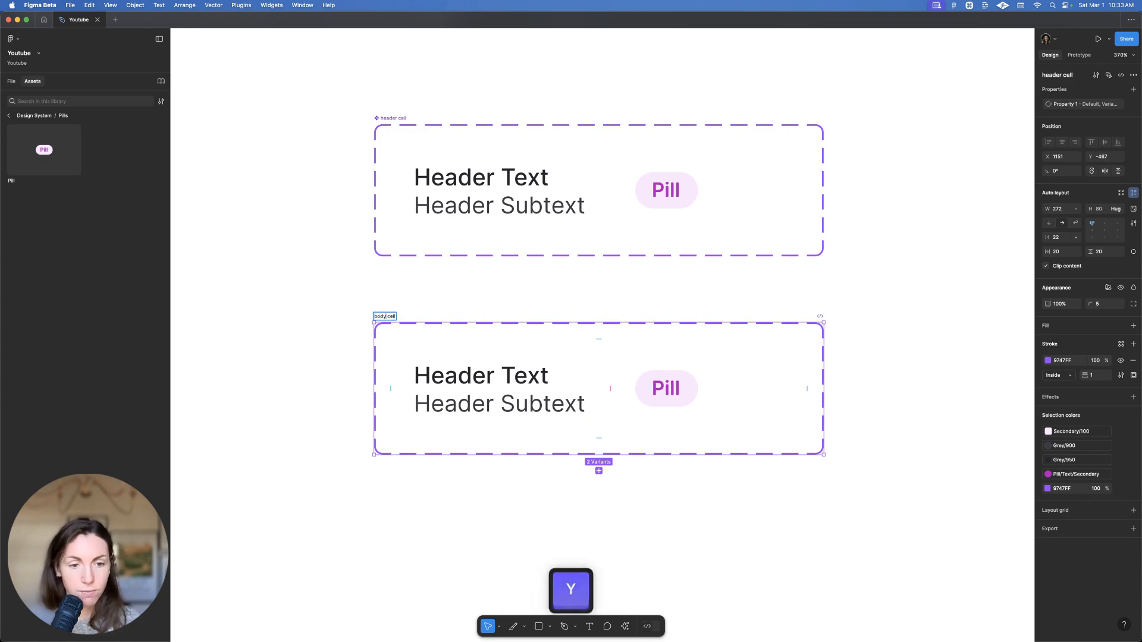
{"action": "key", "text": "Return"}
Delete the body cell's Header Text and retype Header Subtext as 'Body text'
{"action": "left_click", "coordinate": [669, 380]}
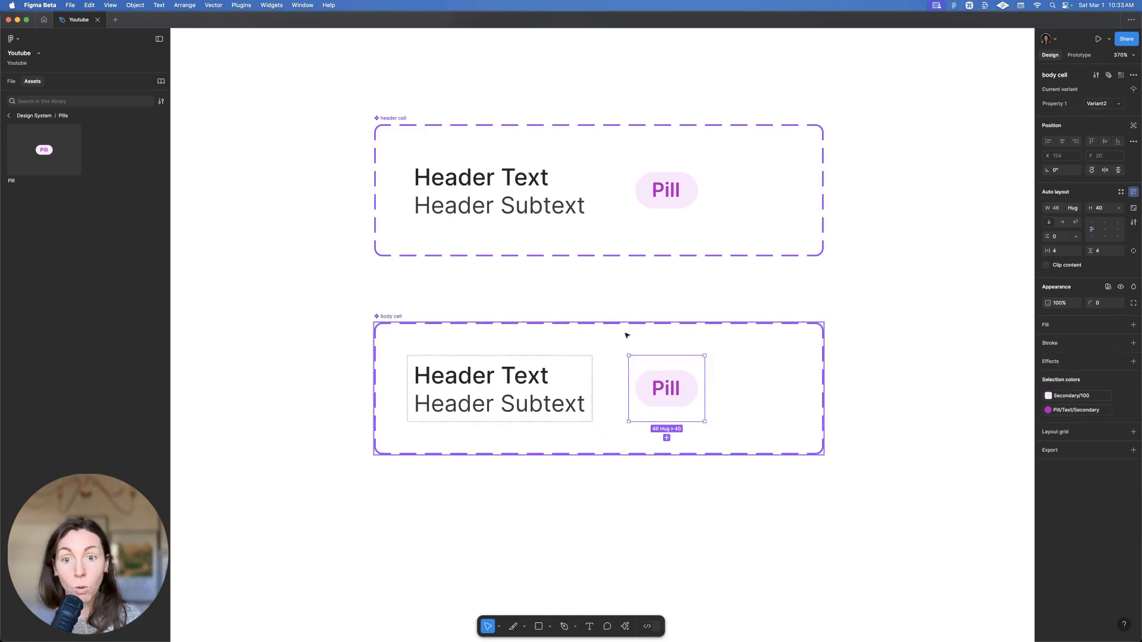
{"action": "double_click", "coordinate": [504, 396]}
{"action": "left_click", "coordinate": [482, 376]}
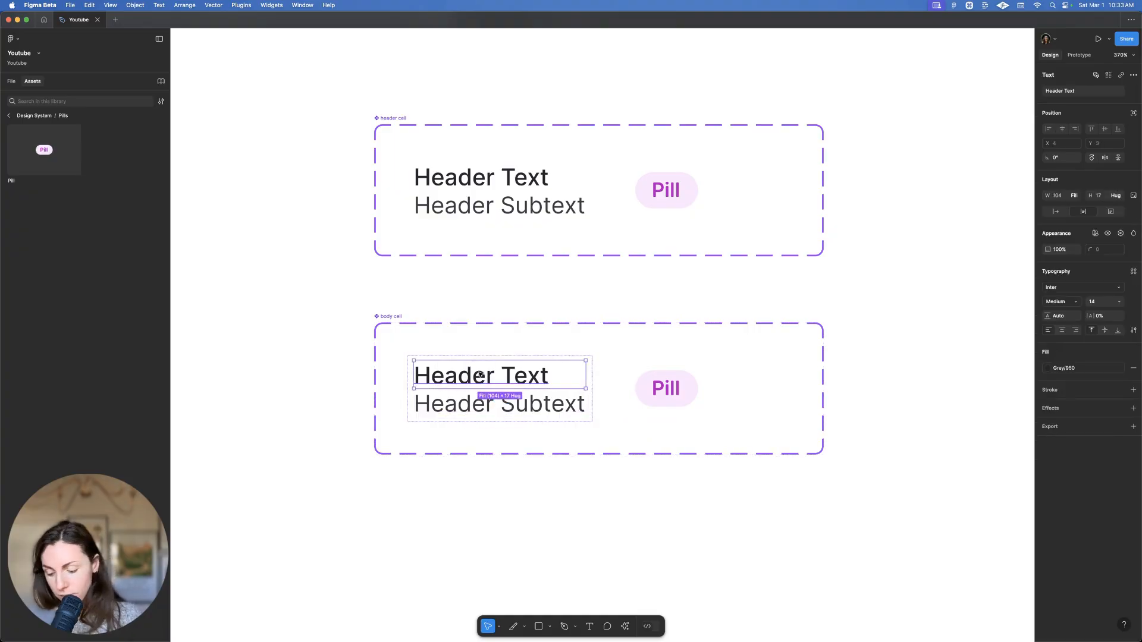
{"action": "key", "text": "Delete"}
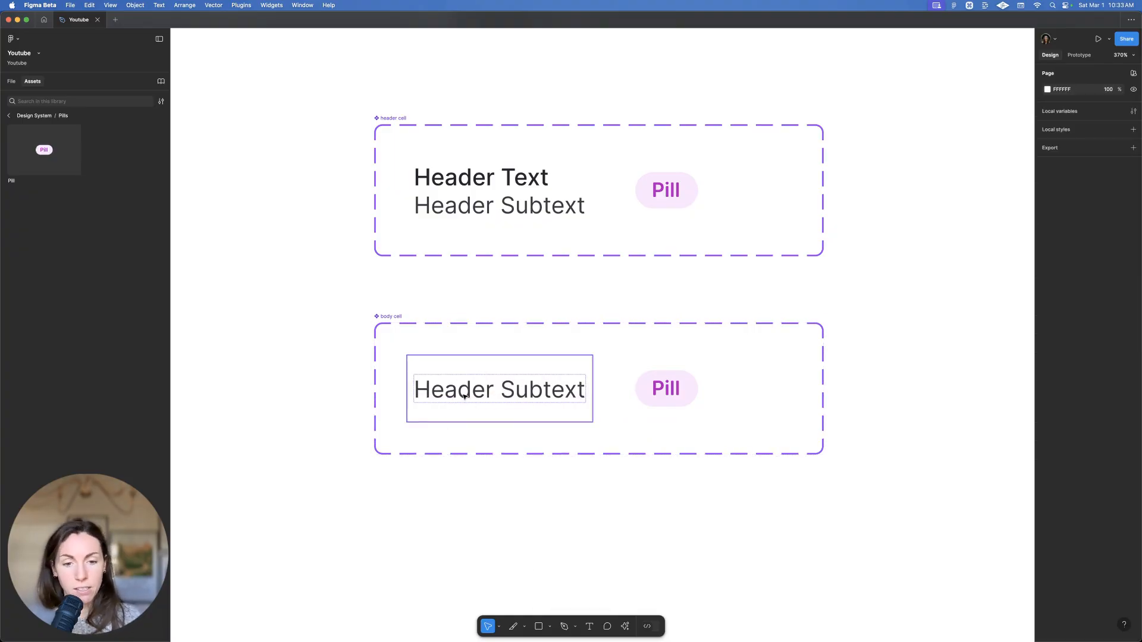
{"action": "left_click", "coordinate": [464, 397]}
{"action": "double_click", "coordinate": [464, 397]}
{"action": "type", "text": "Body text"}
{"action": "key", "text": "Escape"}
Copy the Pill from the Pill variant and paste it into the Body text variant
{"action": "scroll", "coordinate": [564, 319], "scroll_direction": "up", "scroll_amount": 2}
{"action": "left_click", "coordinate": [612, 403]}
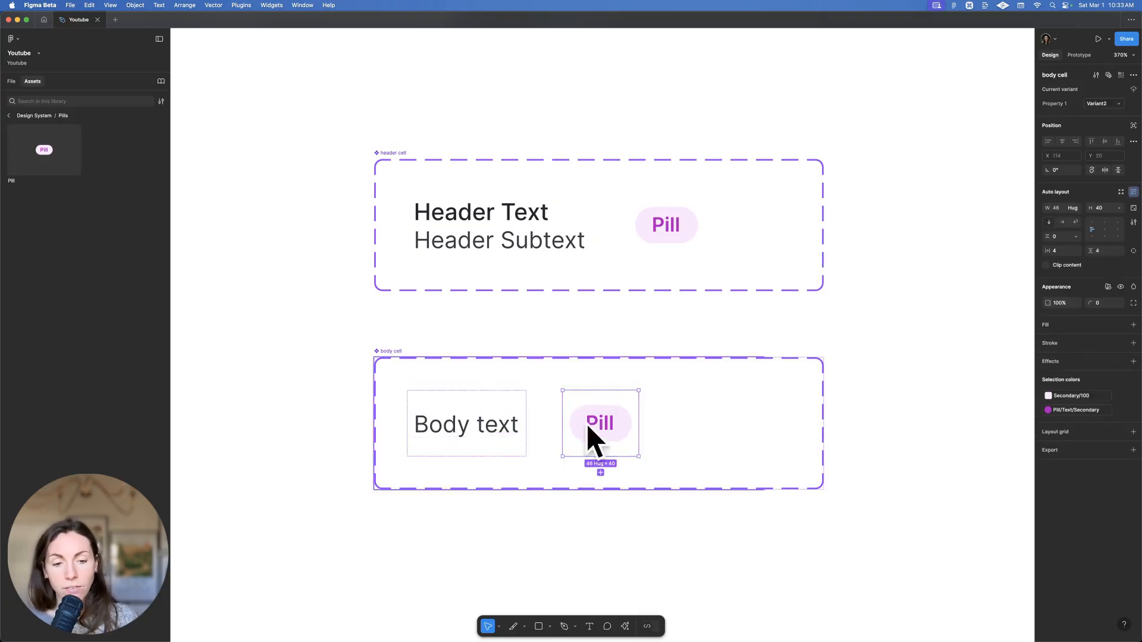
{"action": "scroll", "coordinate": [568, 404], "scroll_direction": "down", "scroll_amount": 1}
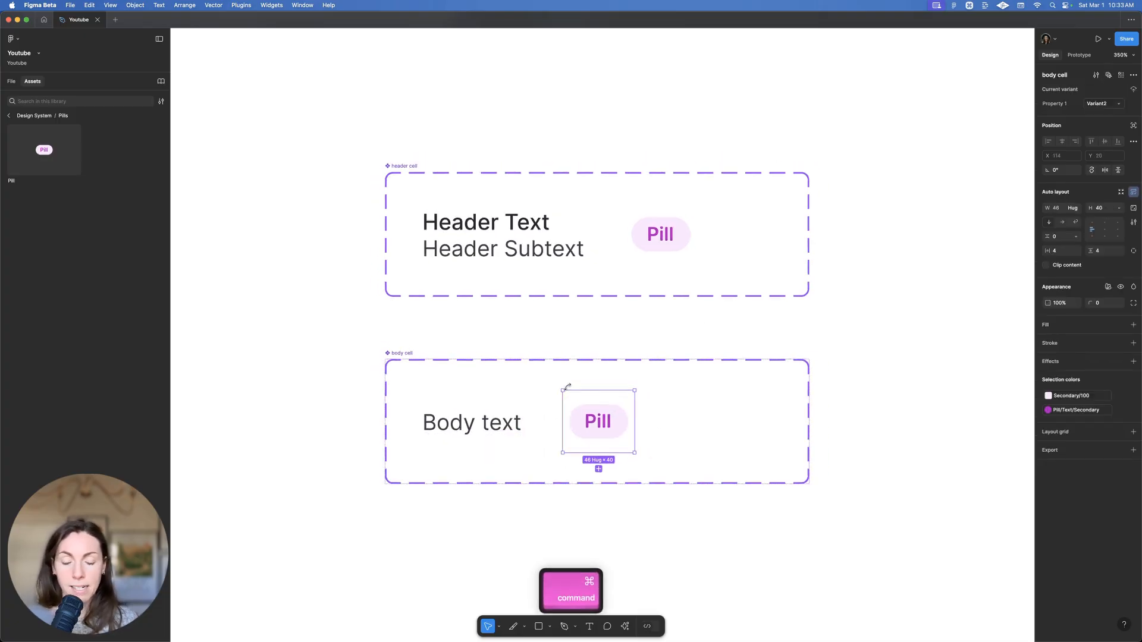
{"action": "left_click", "coordinate": [584, 416]}
{"action": "key", "text": "super+c"}
{"action": "left_click", "coordinate": [514, 405]}
{"action": "key", "text": "super+v"}
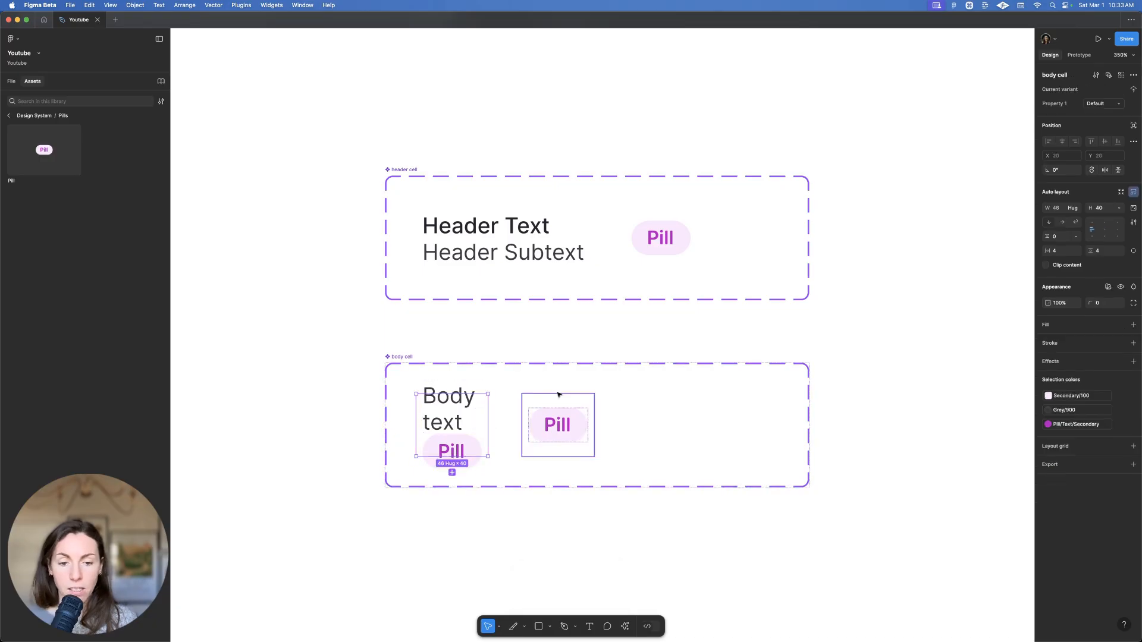
Arrange Body text and the Pill horizontally, with the text and variant hugging contents
{"action": "left_click", "coordinate": [1062, 222]}
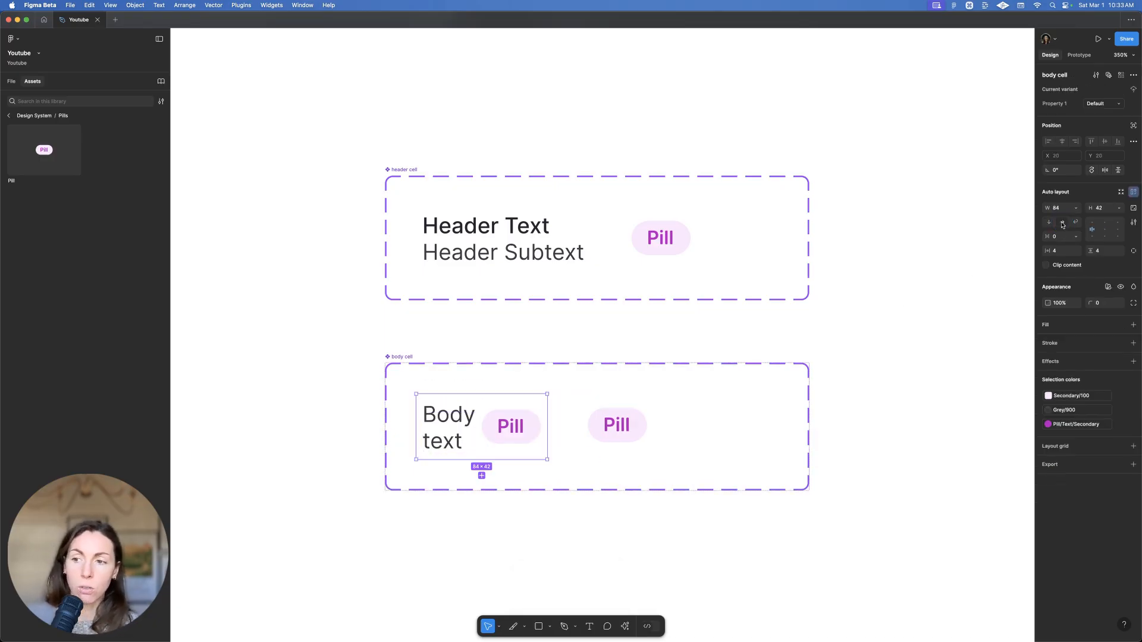
{"action": "left_click", "coordinate": [442, 424], "text": "super"}
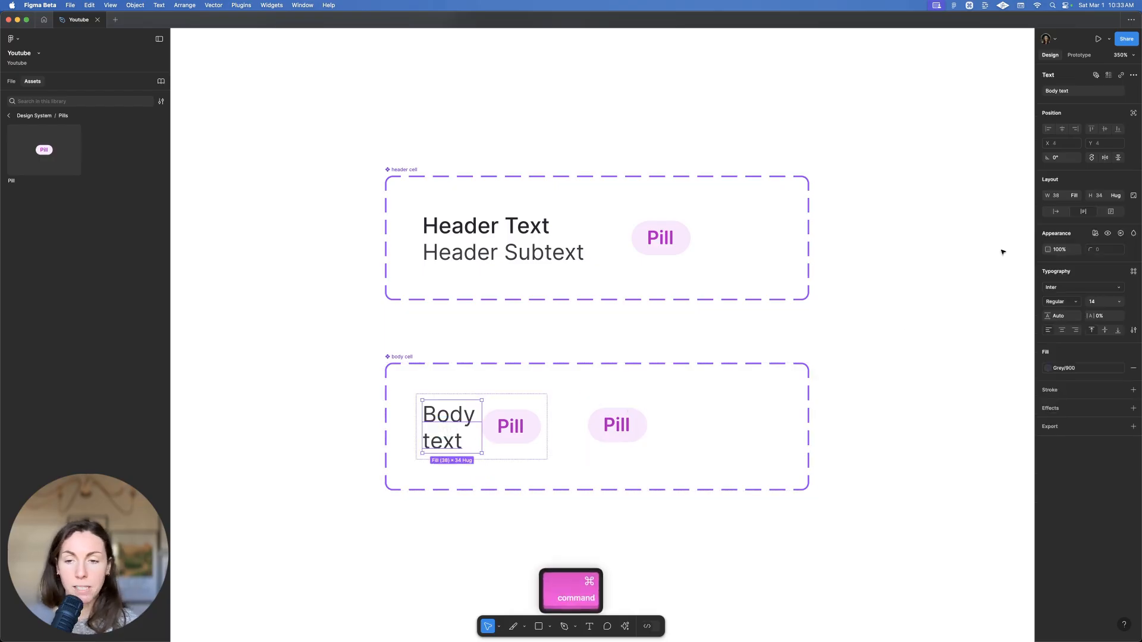
{"action": "left_click", "coordinate": [1075, 196]}
{"action": "left_click", "coordinate": [1079, 184]}
{"action": "key", "text": "shift+Return"}
{"action": "left_click", "coordinate": [1075, 209]}
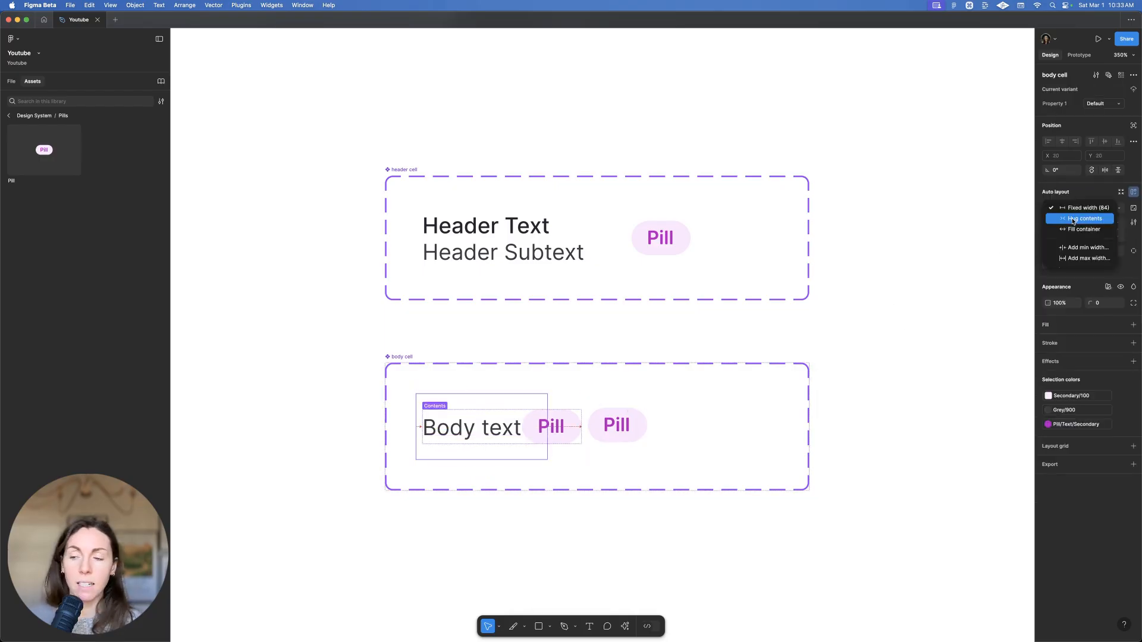
{"action": "left_click", "coordinate": [1076, 219]}
Set a gap of 8 between Body text and the Pill
{"action": "left_click", "coordinate": [691, 415]}
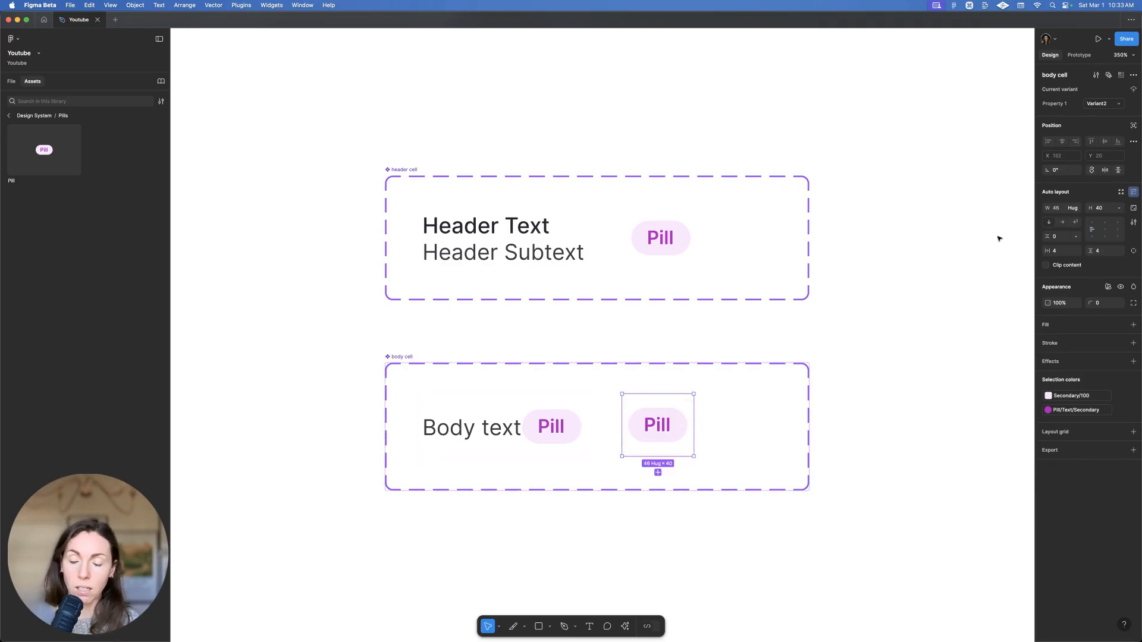
{"action": "left_click", "coordinate": [566, 403]}
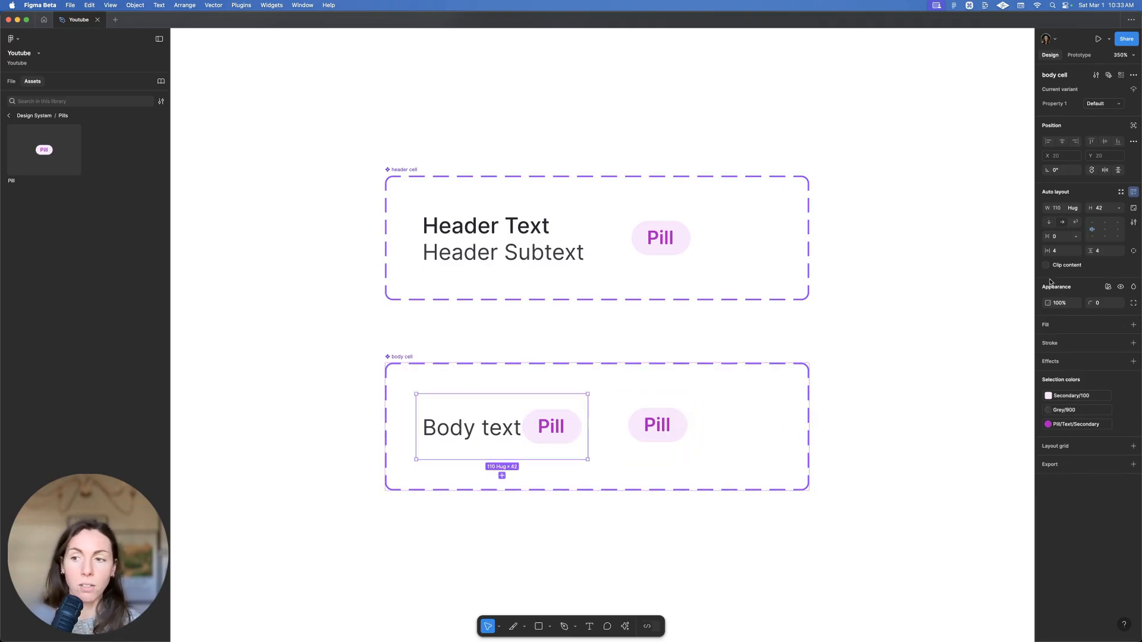
{"action": "type", "text": "8"}
{"action": "key", "text": "Return"}
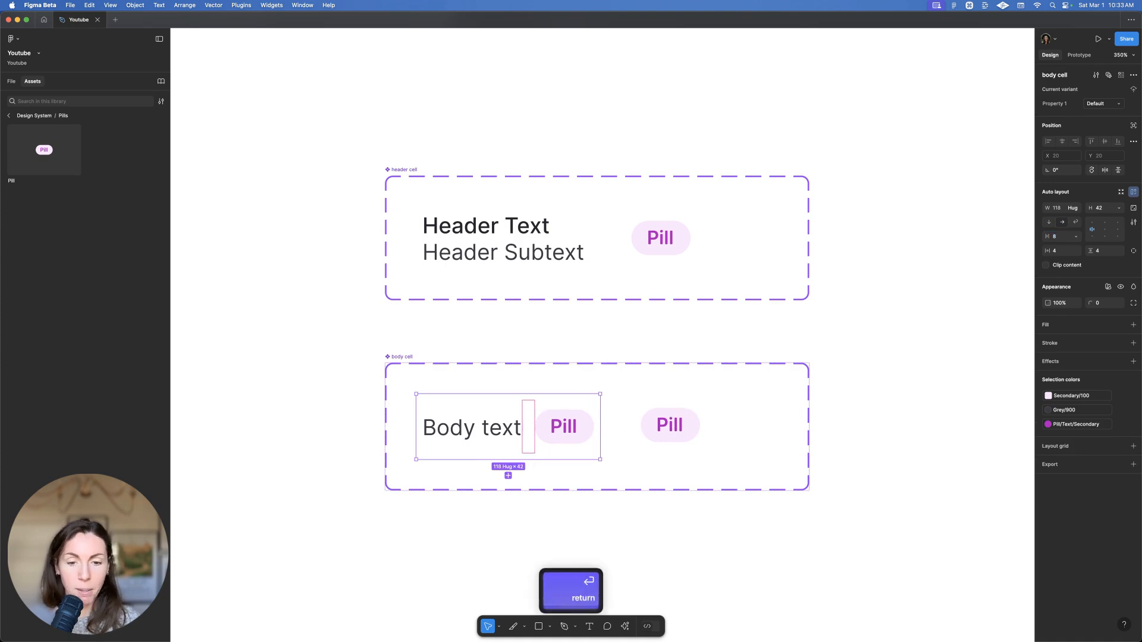
{"action": "left_click", "coordinate": [530, 516]}
{"action": "scroll", "coordinate": [407, 357], "scroll_direction": "down", "scroll_amount": 2}
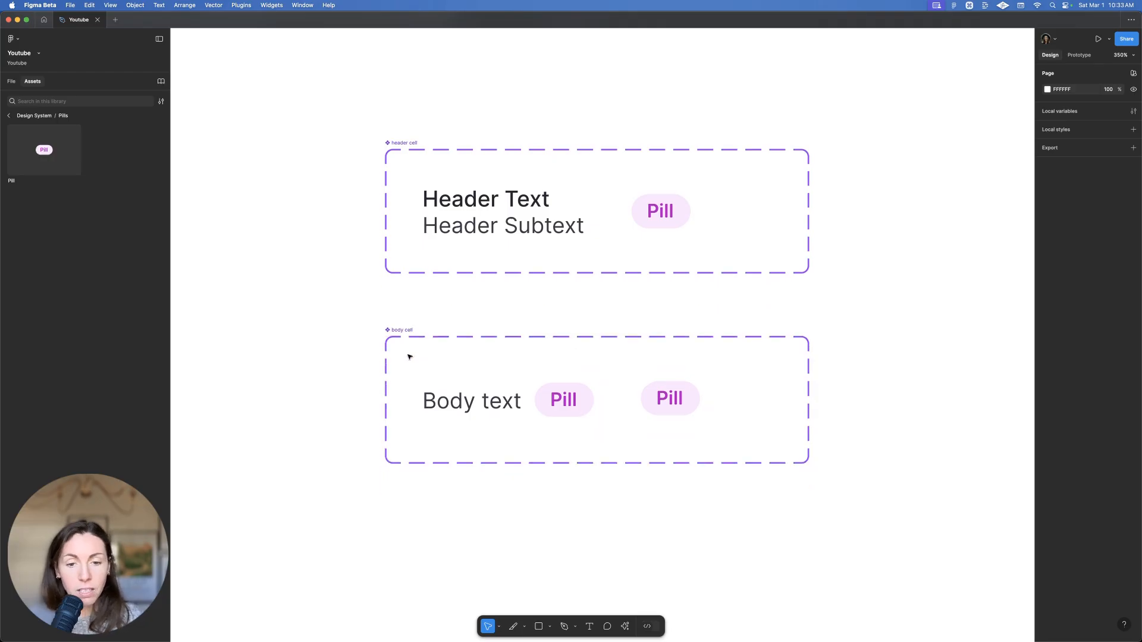
Duplicate the body cell below it and rename the copy 'end cell'
{"action": "left_click_drag", "start_coordinate": [410, 334], "coordinate": [390, 504]}
{"action": "double_click", "coordinate": [396, 502]}
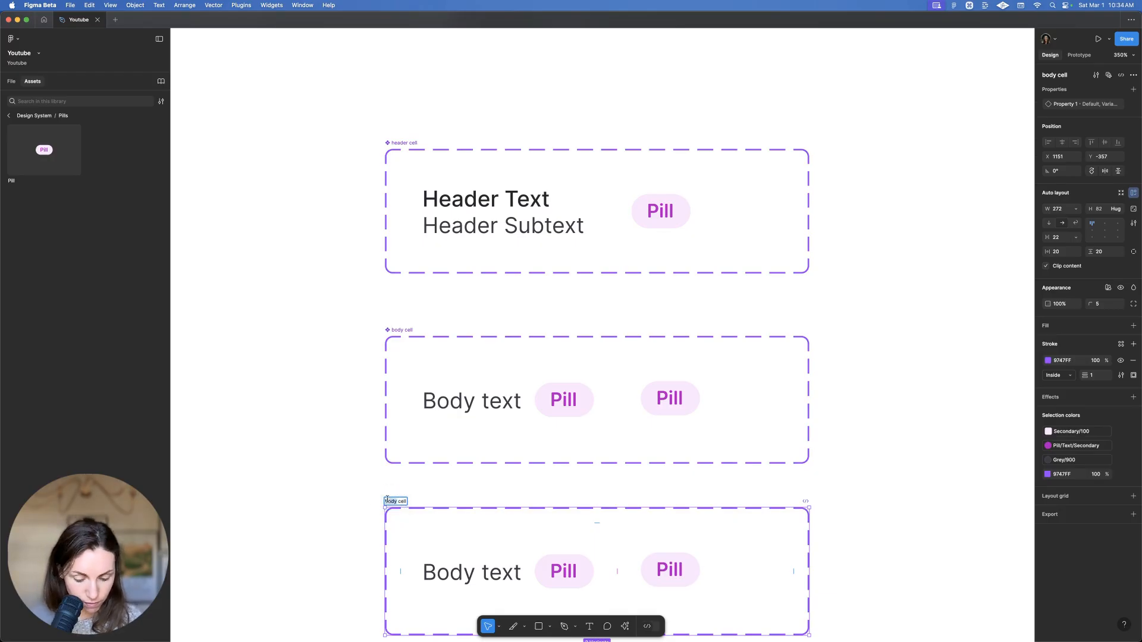
{"action": "type", "text": "end"}
{"action": "key", "text": "Return"}
Delete the Pill variant from the end cell
{"action": "scroll", "coordinate": [460, 500], "scroll_direction": "down", "scroll_amount": 3}
{"action": "left_click", "coordinate": [636, 462]}
{"action": "left_click", "coordinate": [575, 478]}
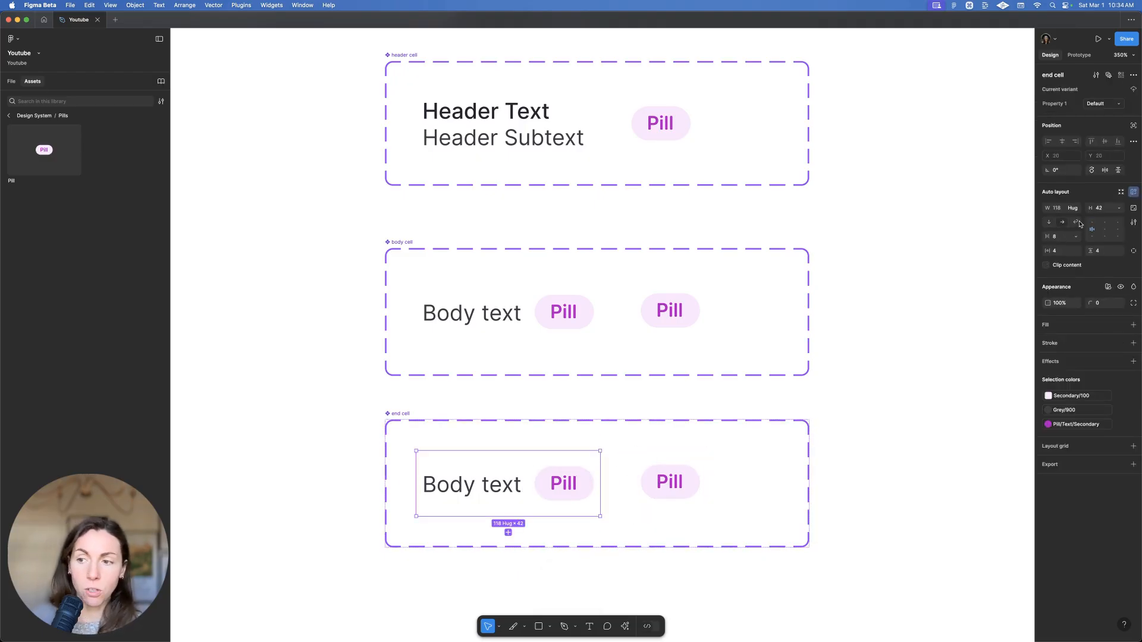
{"action": "left_click", "coordinate": [682, 471]}
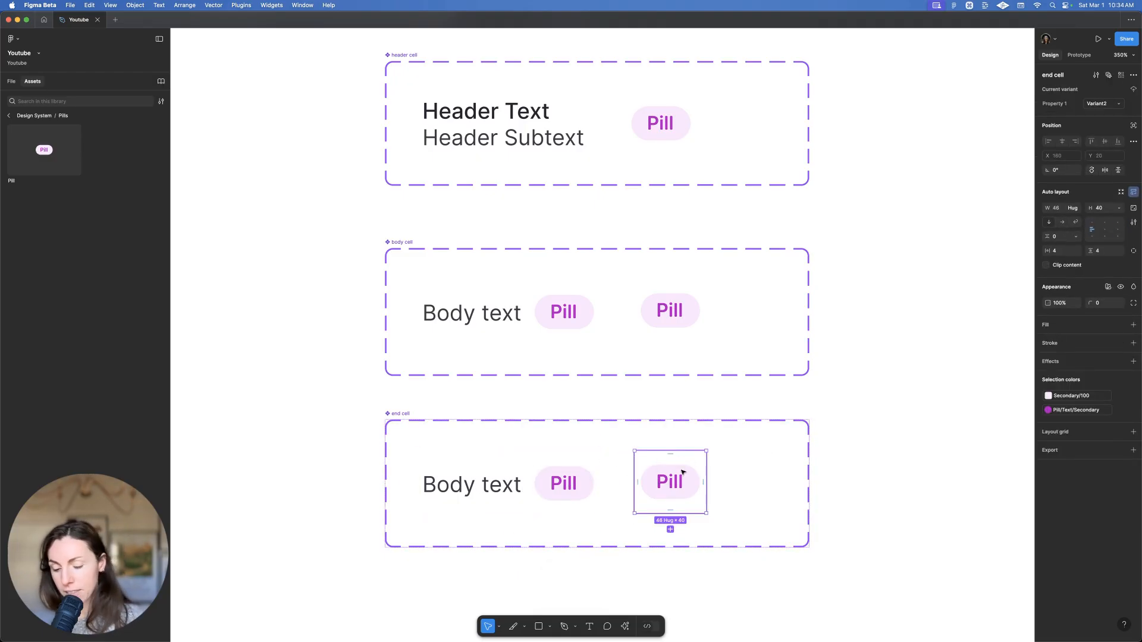
{"action": "key", "text": "Delete"}
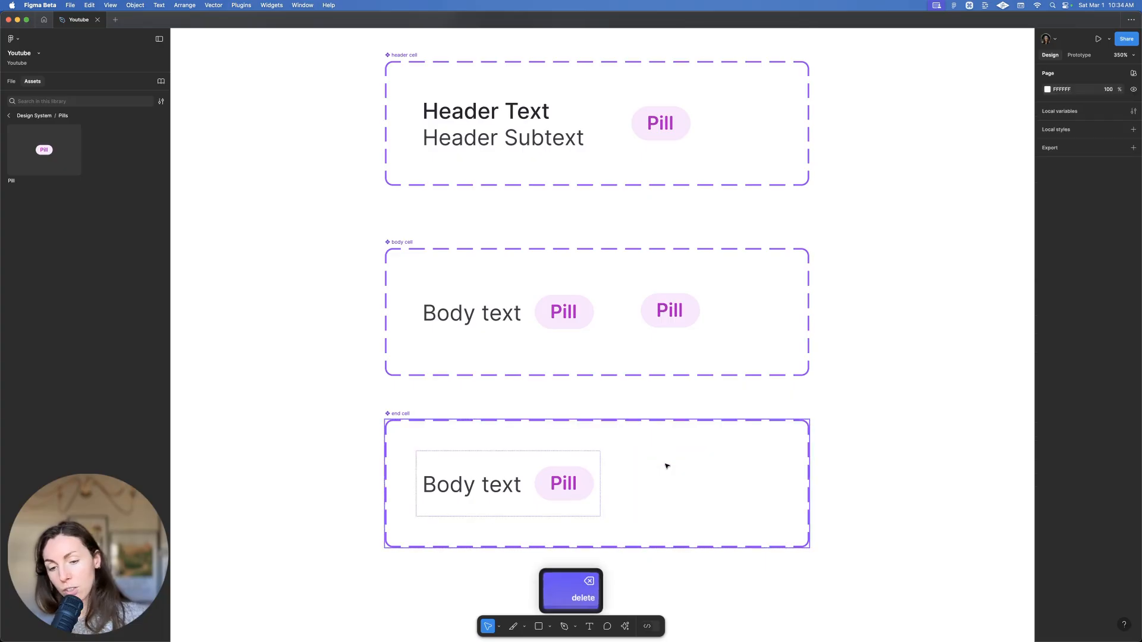
Insert an alert-circle icon from Design System Icons below the cells and copy it
{"action": "left_click", "coordinate": [12, 117]}
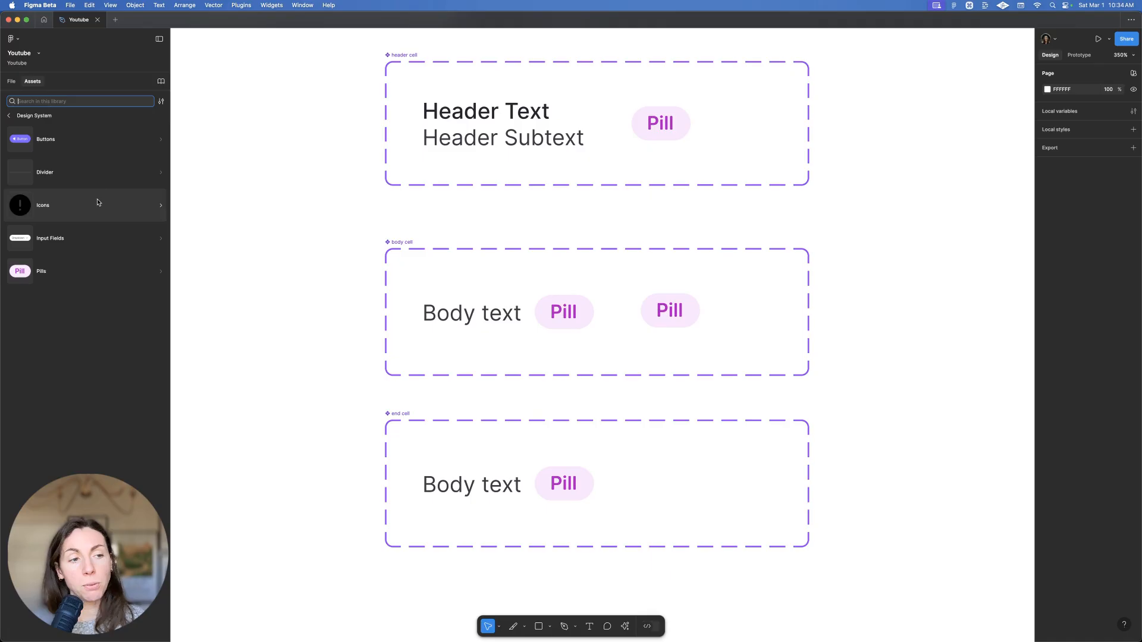
{"action": "left_click", "coordinate": [113, 208]}
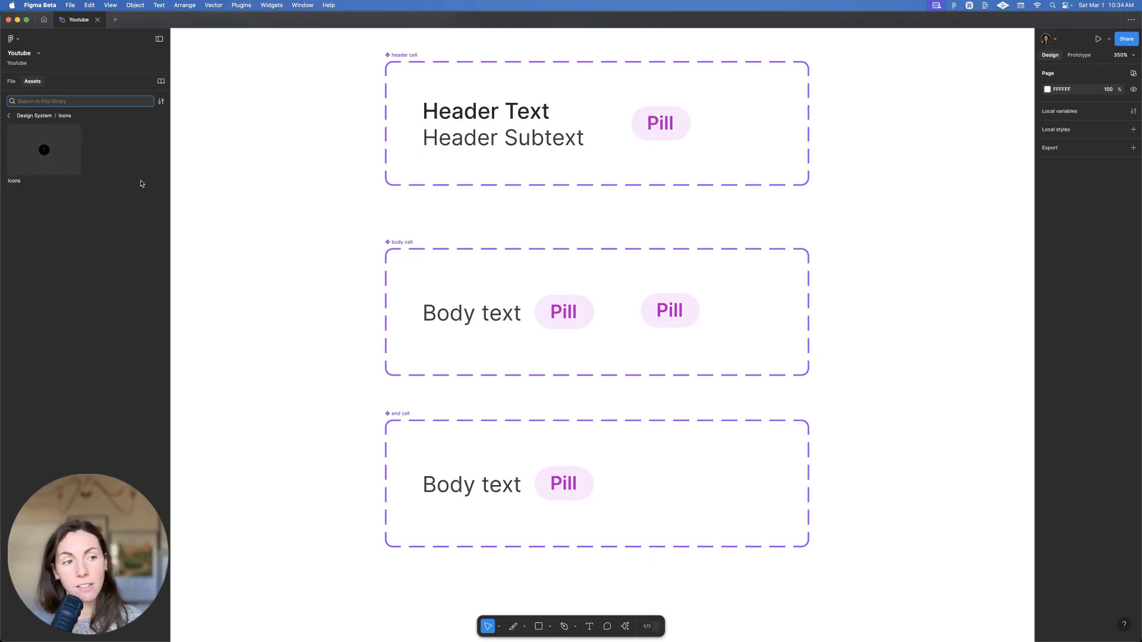
{"action": "left_click", "coordinate": [69, 164]}
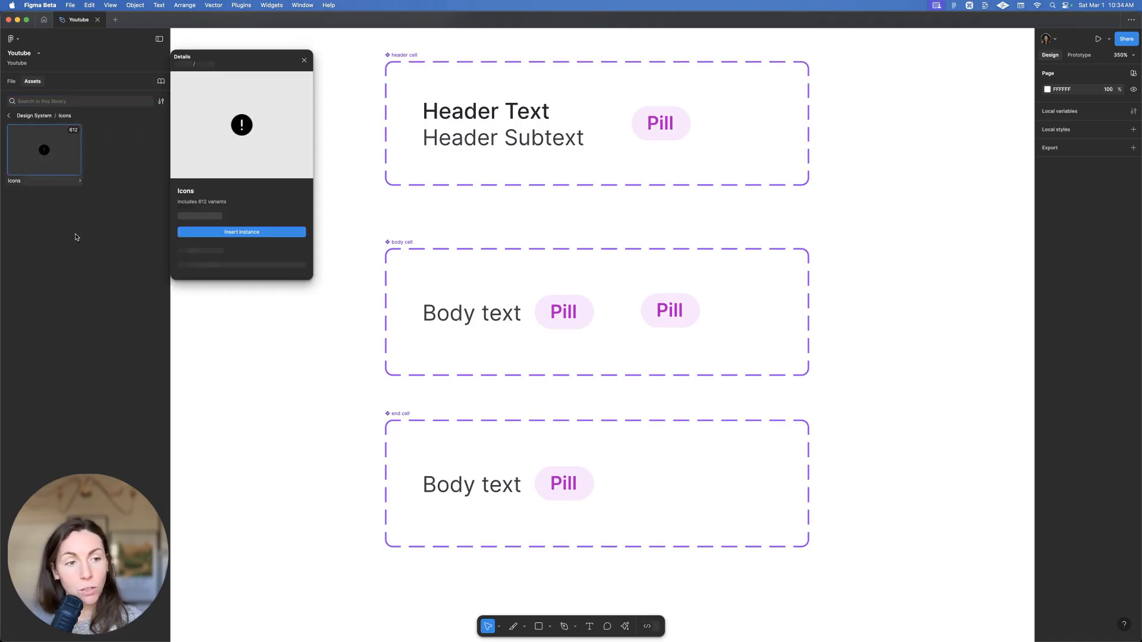
{"action": "left_click", "coordinate": [237, 232]}
{"action": "left_click_drag", "start_coordinate": [630, 338], "coordinate": [845, 614]}
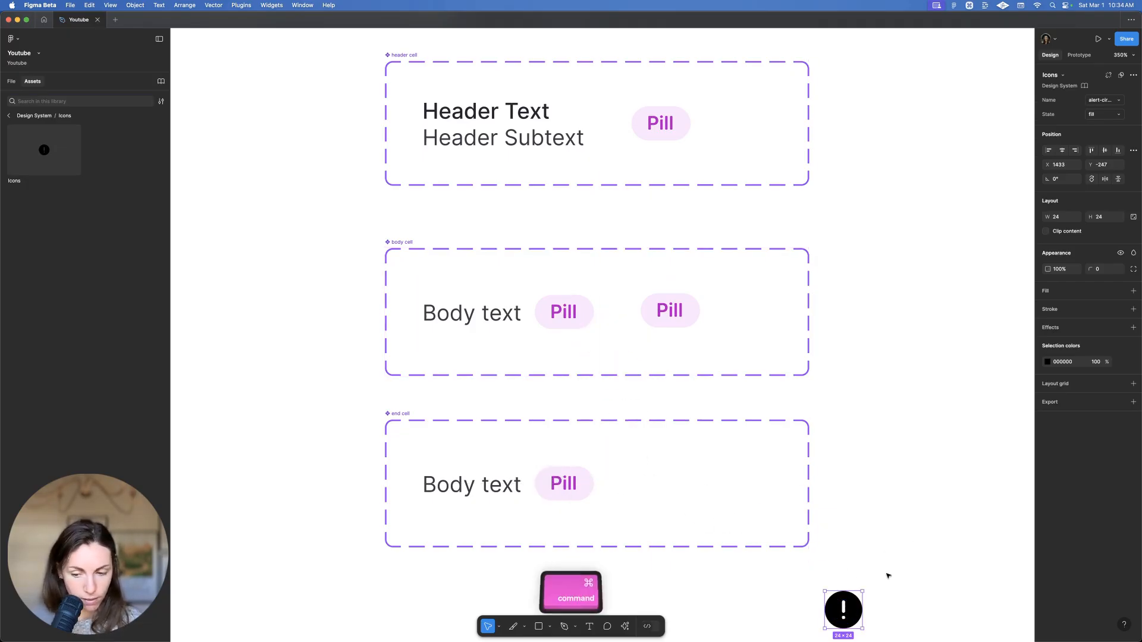
{"action": "key", "text": "super+c"}
Replace the end cell's Pill with the icon, deleting the leftover icon and Body text
{"action": "left_click", "coordinate": [575, 502]}
{"action": "key", "text": "shift+super+r"}
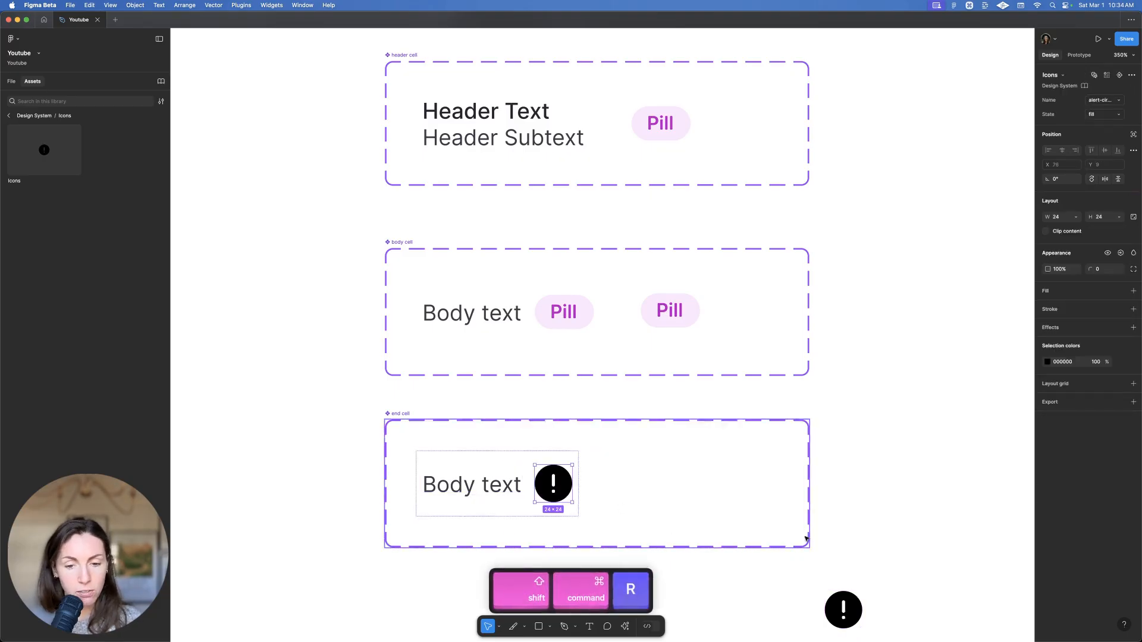
{"action": "left_click", "coordinate": [850, 616]}
{"action": "key", "text": "BackSpace"}
{"action": "left_click", "coordinate": [509, 488], "text": "super"}
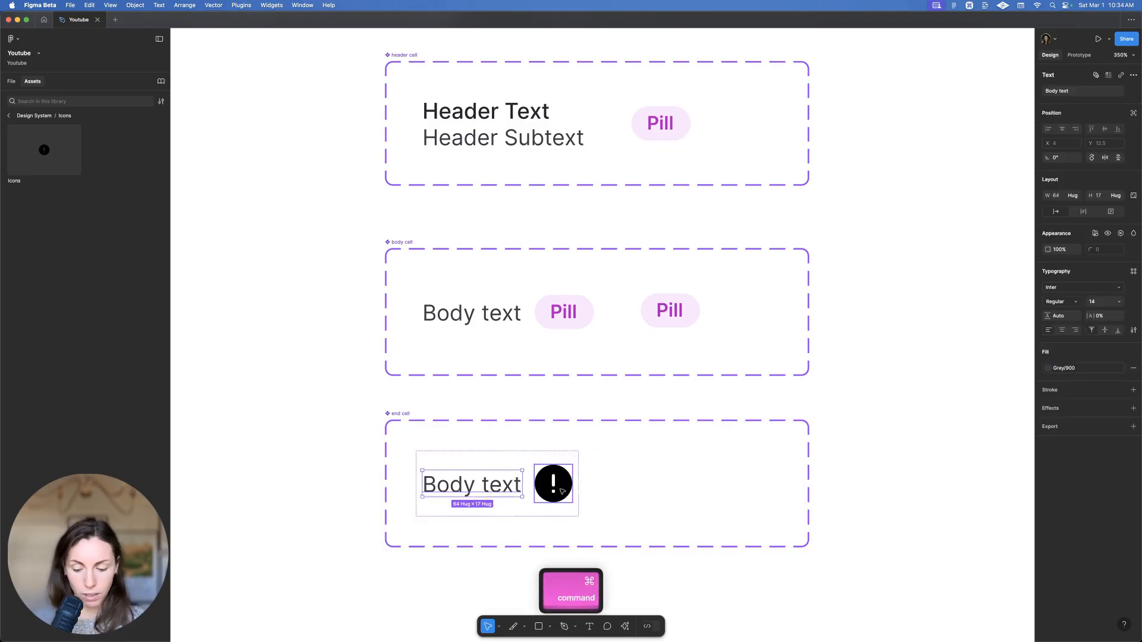
{"action": "key", "text": "BackSpace"}
{"action": "left_click", "coordinate": [423, 468]}
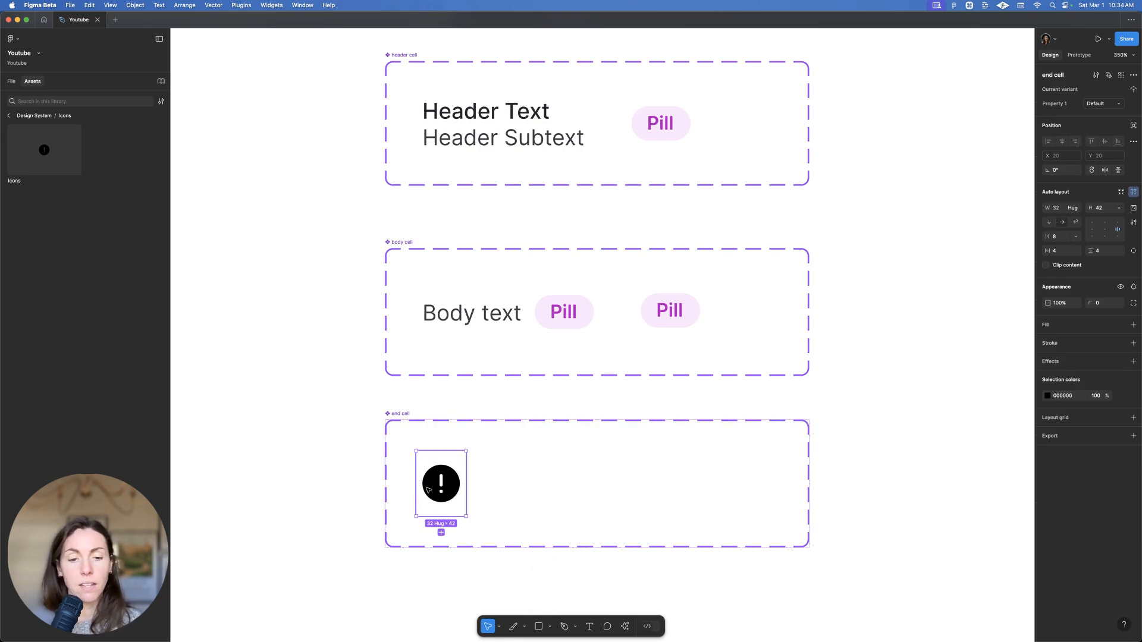
Swap the end cell's icon to arrow-chevron-right and set its width to 16
{"action": "left_click", "coordinate": [1117, 102]}
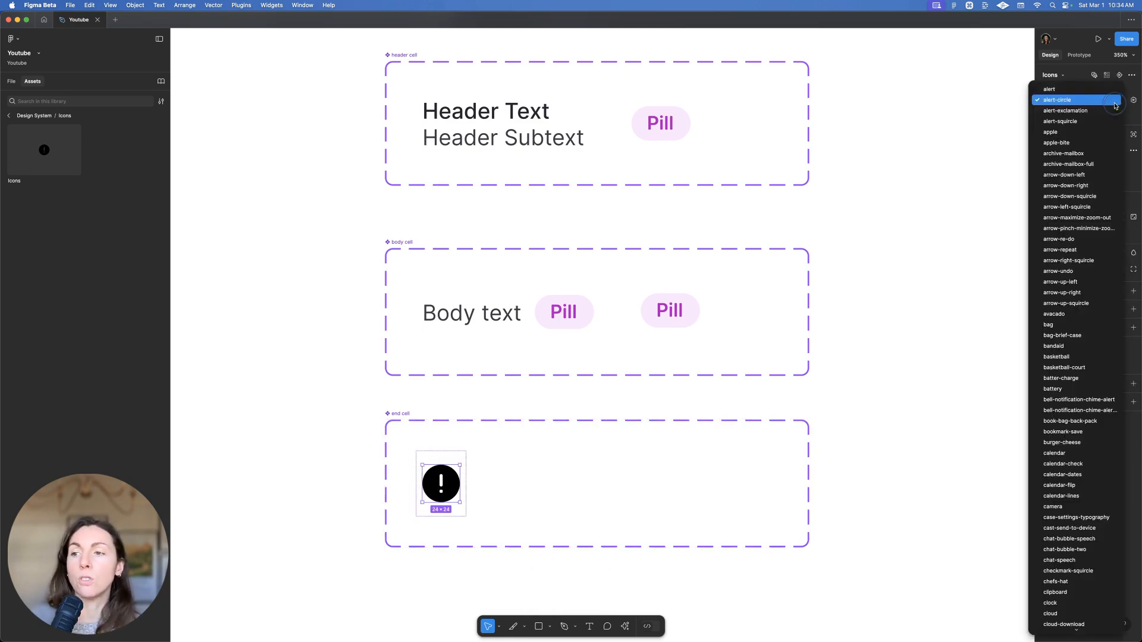
{"action": "scroll", "coordinate": [1065, 367], "scroll_direction": "down", "scroll_amount": 5}
{"action": "scroll", "coordinate": [1053, 383], "scroll_direction": "down", "scroll_amount": 10}
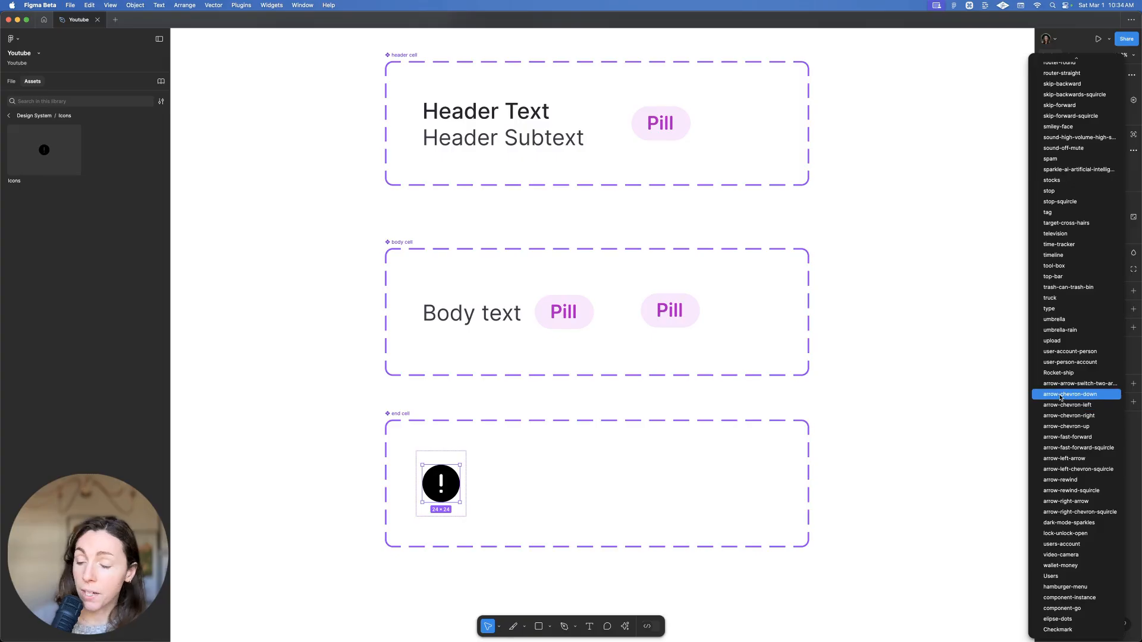
{"action": "left_click", "coordinate": [1063, 416]}
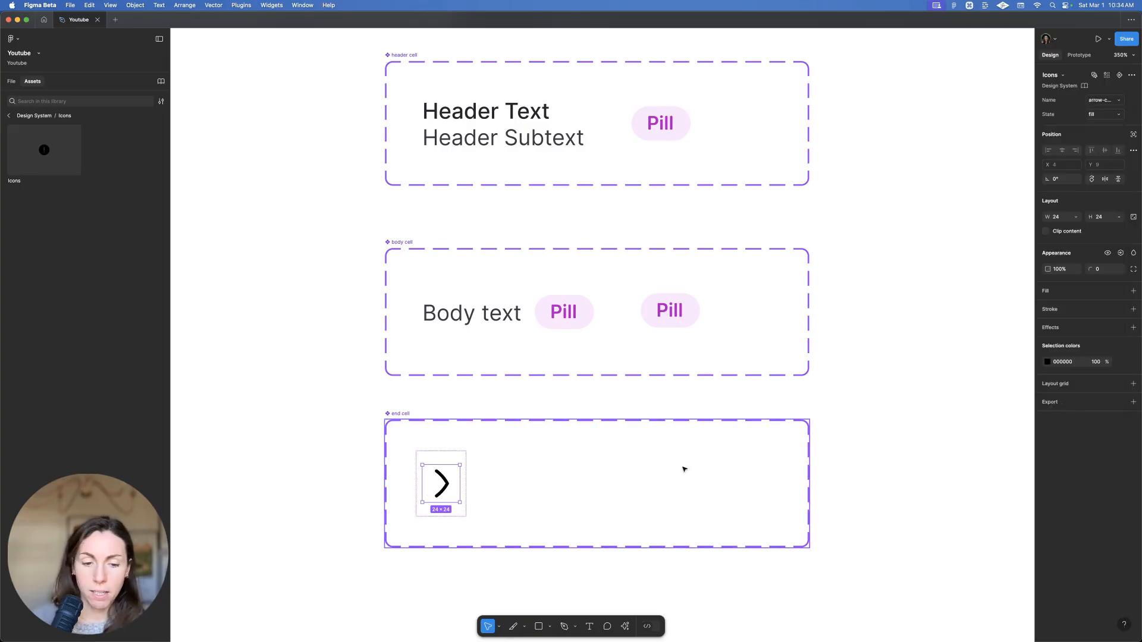
{"action": "left_click", "coordinate": [1058, 222]}
{"action": "type", "text": "16"}
{"action": "key", "text": "Return"}
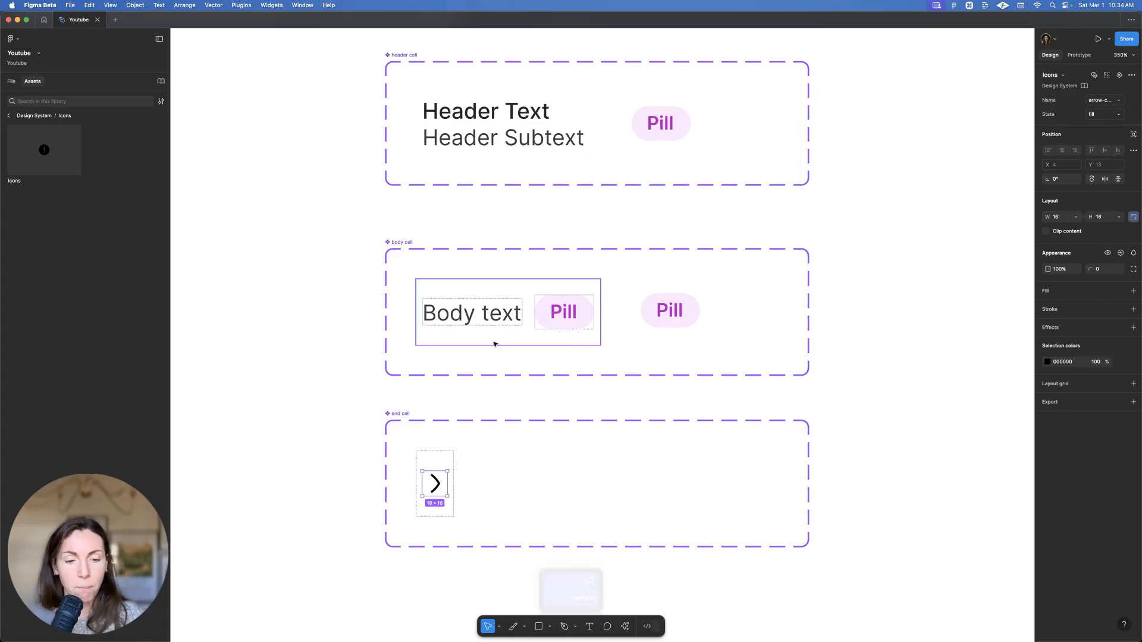
Move the body cell up so the header, body and end cells are evenly spaced
{"action": "left_click", "coordinate": [436, 459]}
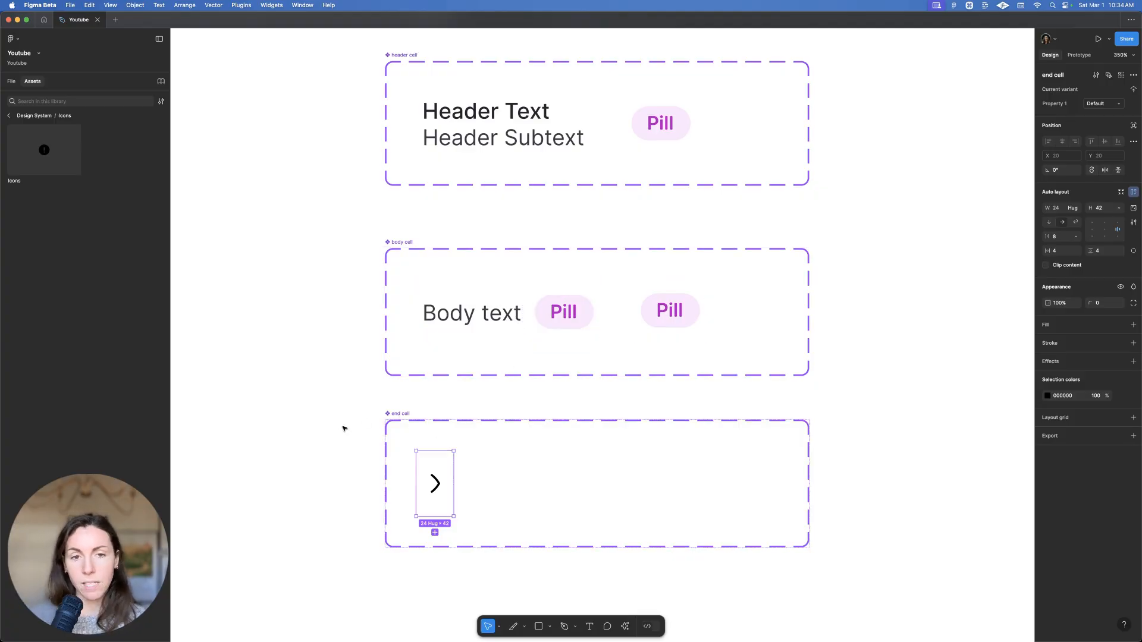
{"action": "left_click", "coordinate": [365, 422]}
{"action": "scroll", "coordinate": [364, 421], "scroll_direction": "up", "scroll_amount": 1}
{"action": "left_click_drag", "start_coordinate": [408, 262], "coordinate": [409, 253]}
{"action": "scroll", "coordinate": [510, 181], "scroll_direction": "up", "scroll_amount": 5}
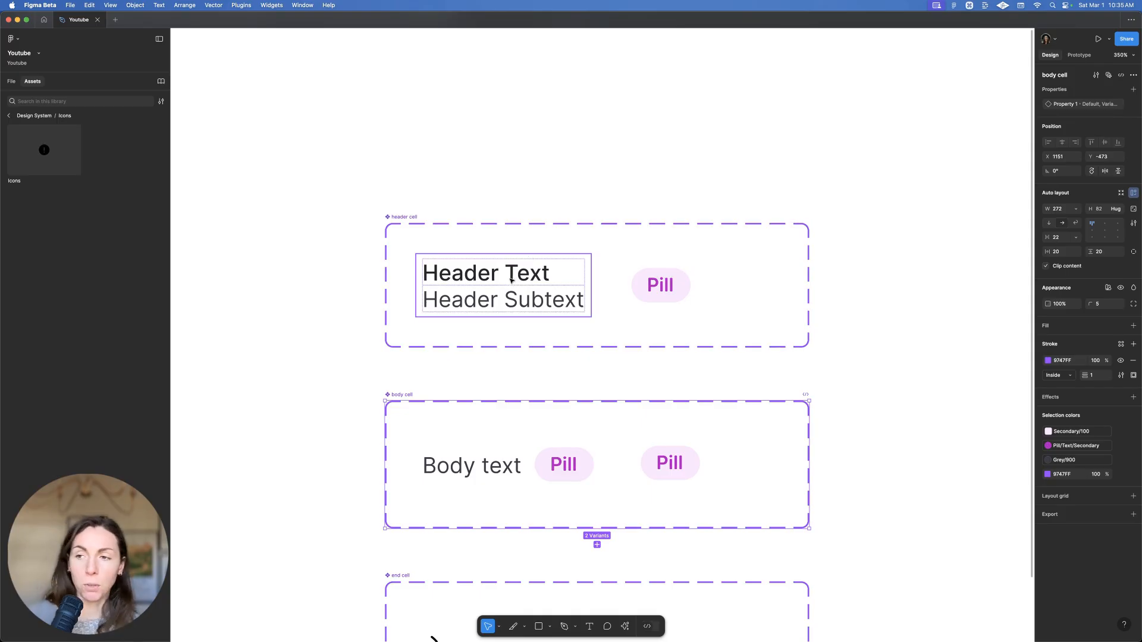
Bind the Header Text layer to a new text property named 'Header'
{"action": "key", "text": "super"}
{"action": "left_click", "coordinate": [474, 275], "text": "super"}
{"action": "left_click", "coordinate": [1132, 91]}
{"action": "left_click", "coordinate": [1130, 124]}
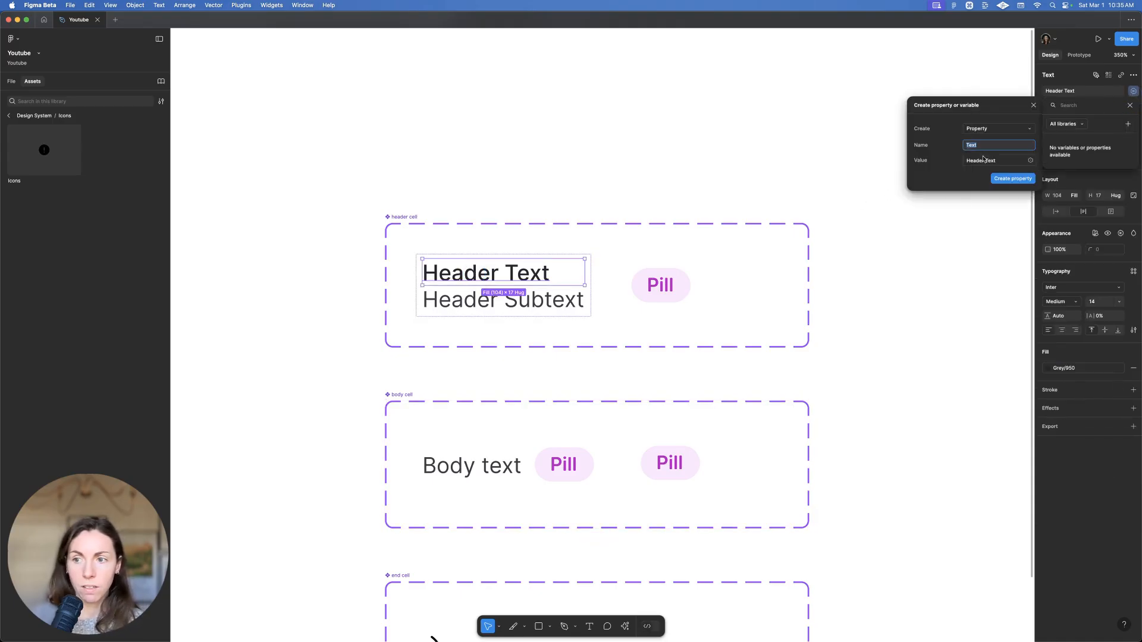
{"action": "type", "text": "Header"}
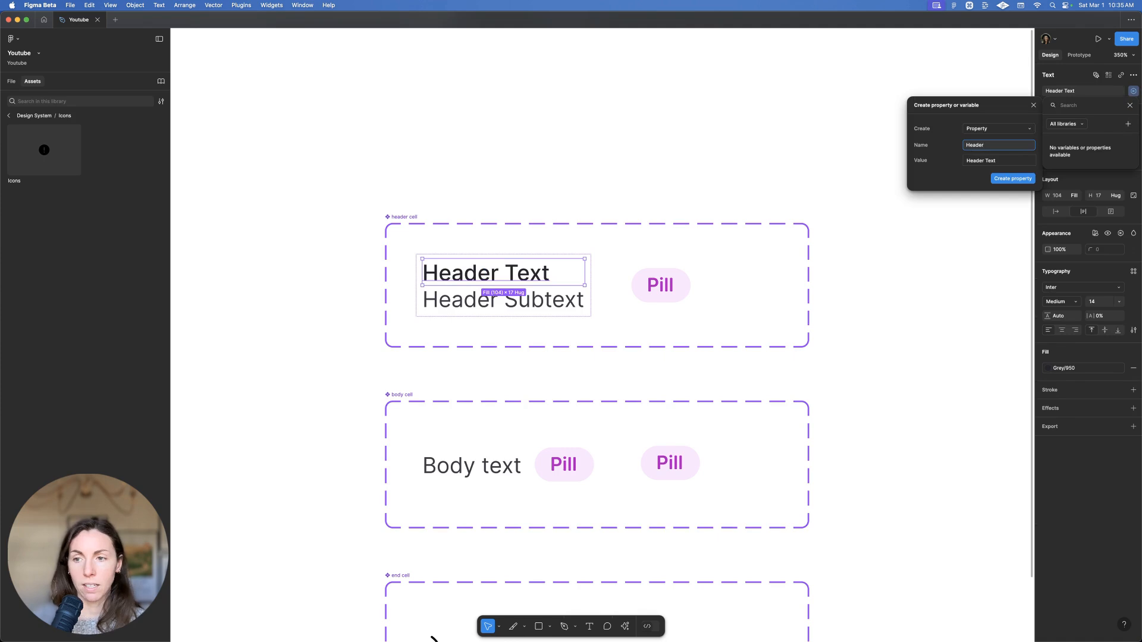
{"action": "key", "text": "Return"}
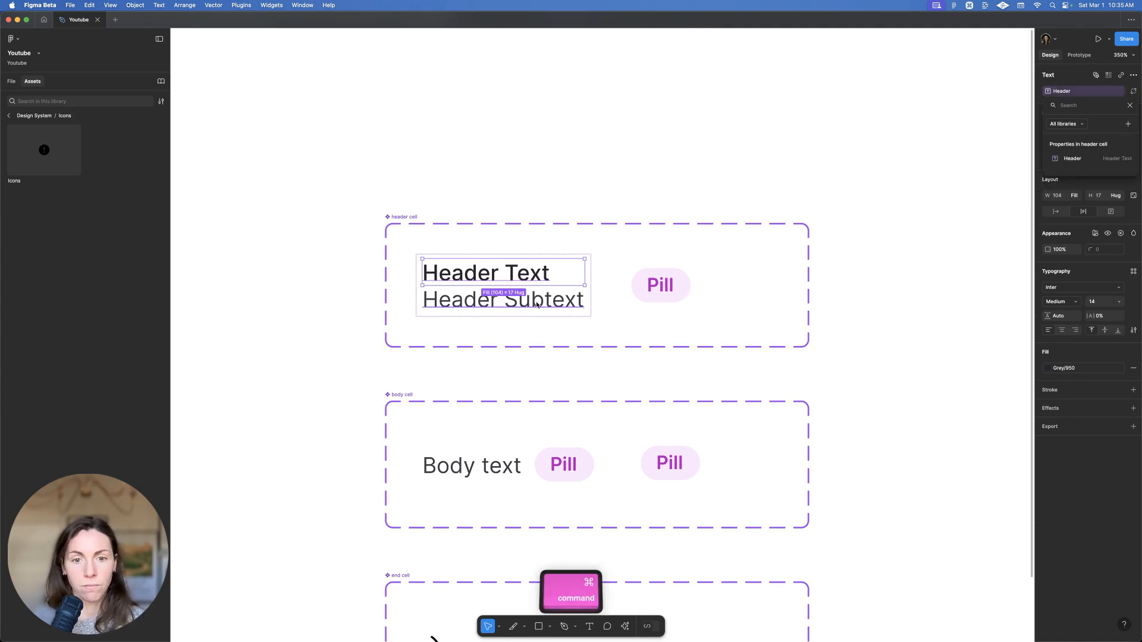
Bind the Header Subtext layer to a new text property named 'Subtext'
{"action": "left_click", "coordinate": [581, 301], "text": "super"}
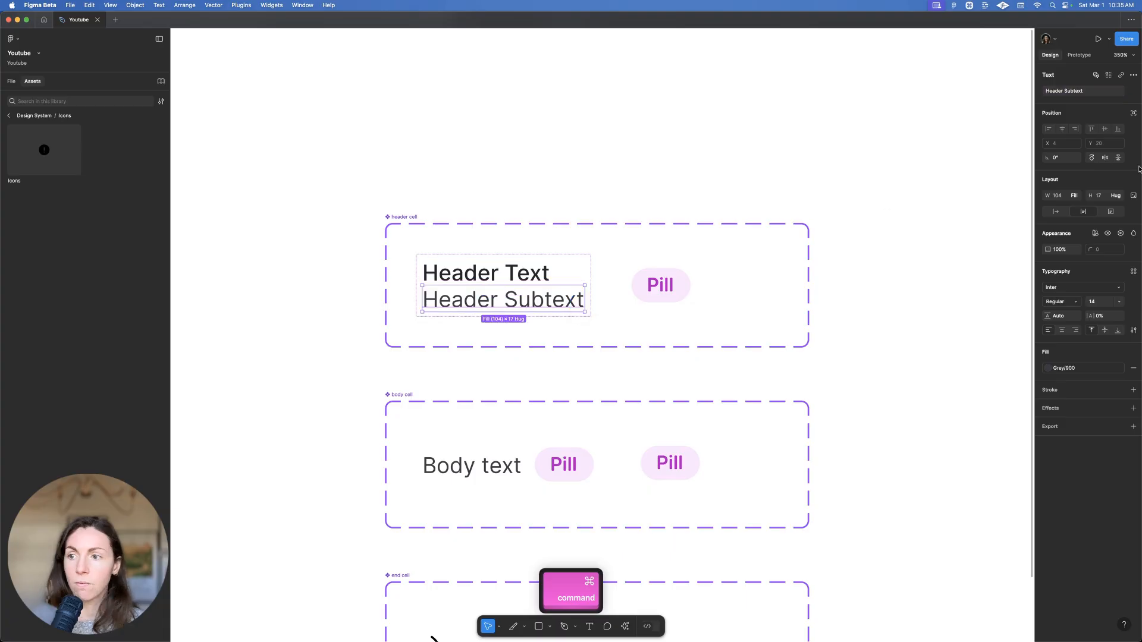
{"action": "left_click", "coordinate": [1133, 92]}
{"action": "left_click", "coordinate": [1128, 124]}
{"action": "type", "text": "Subtext"}
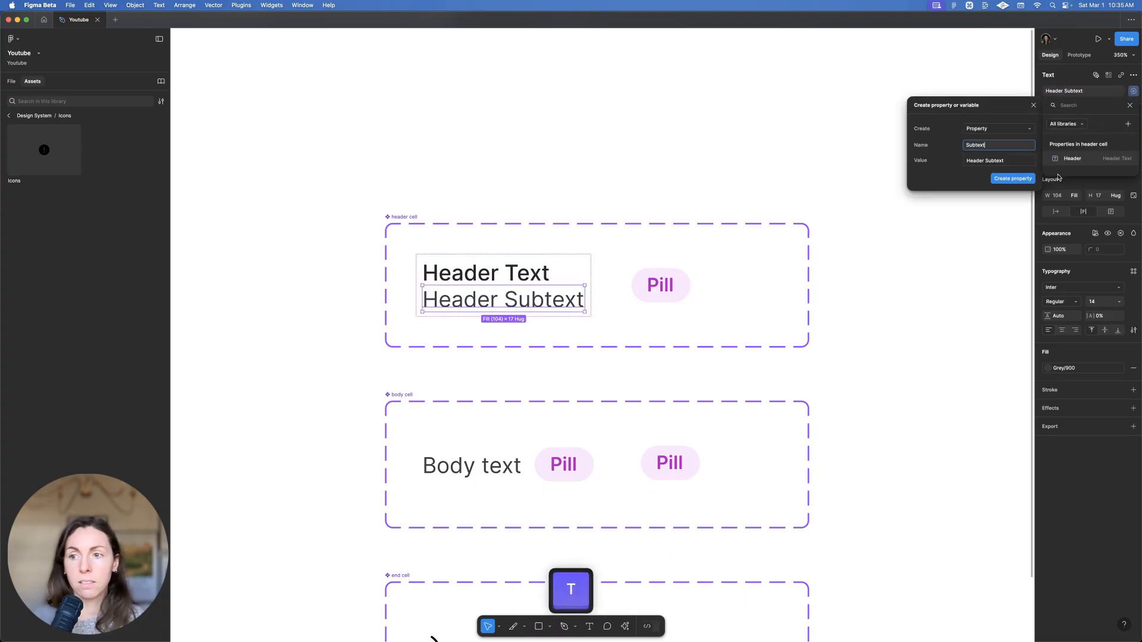
{"action": "left_click", "coordinate": [1013, 179]}
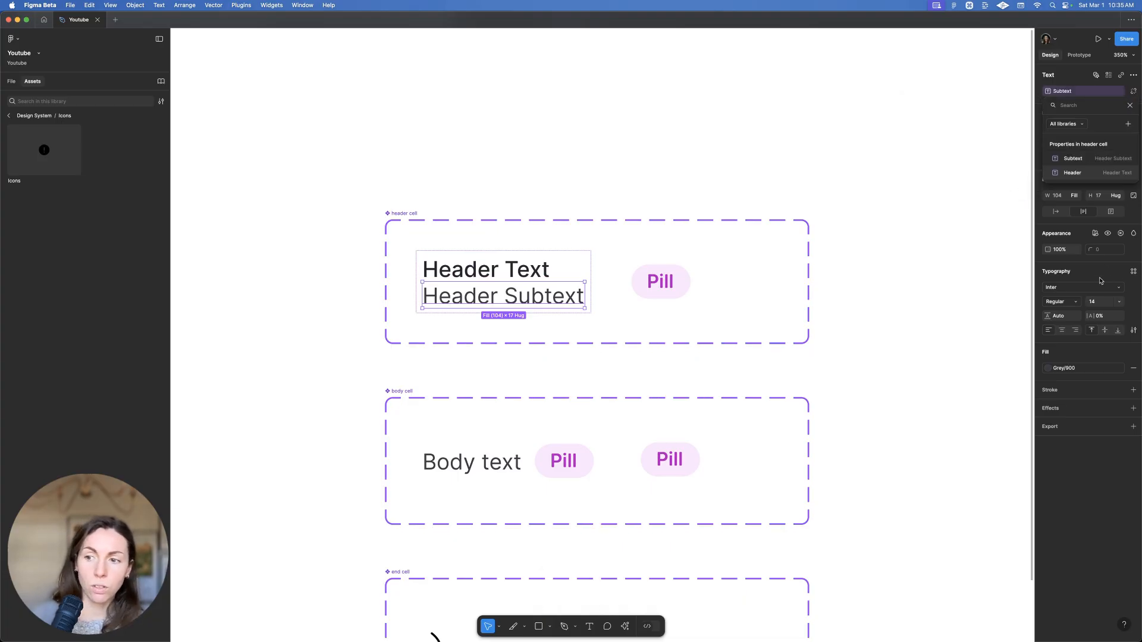
Create a 'Show Header Subtext' boolean controlling the subtext layer's visibility
{"action": "left_click", "coordinate": [1108, 234]}
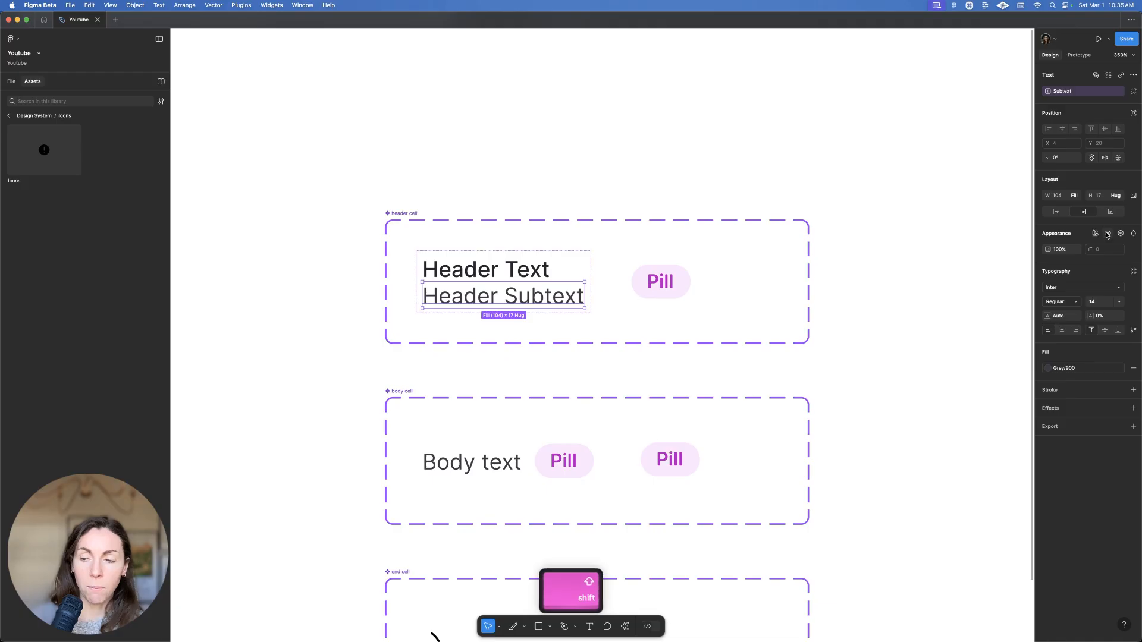
{"action": "left_click", "coordinate": [1119, 234]}
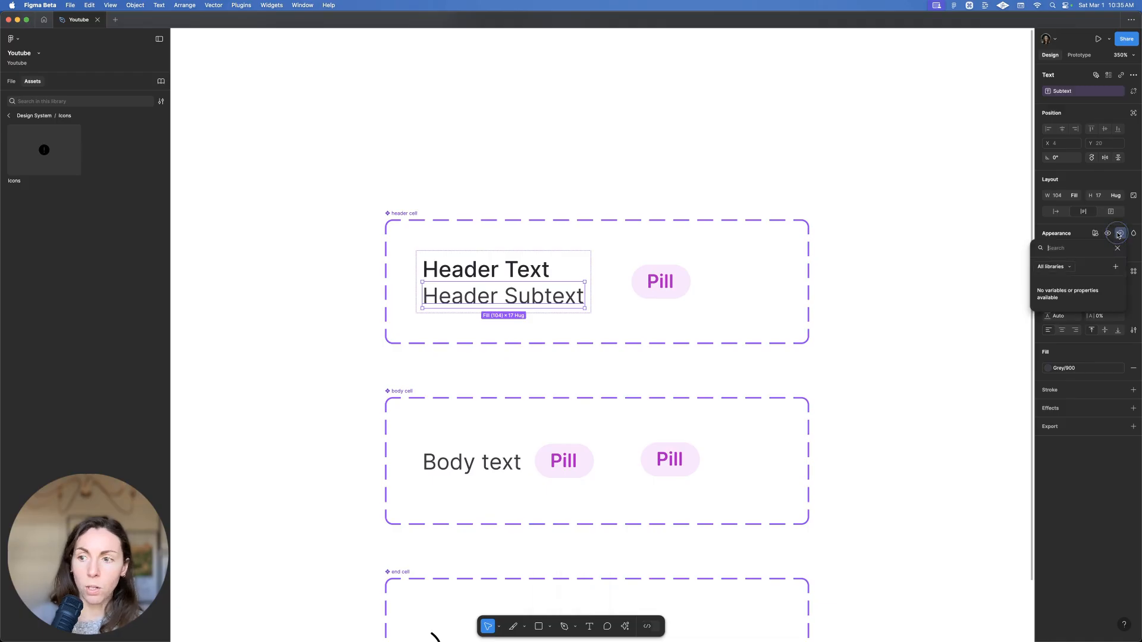
{"action": "left_click", "coordinate": [1115, 266]}
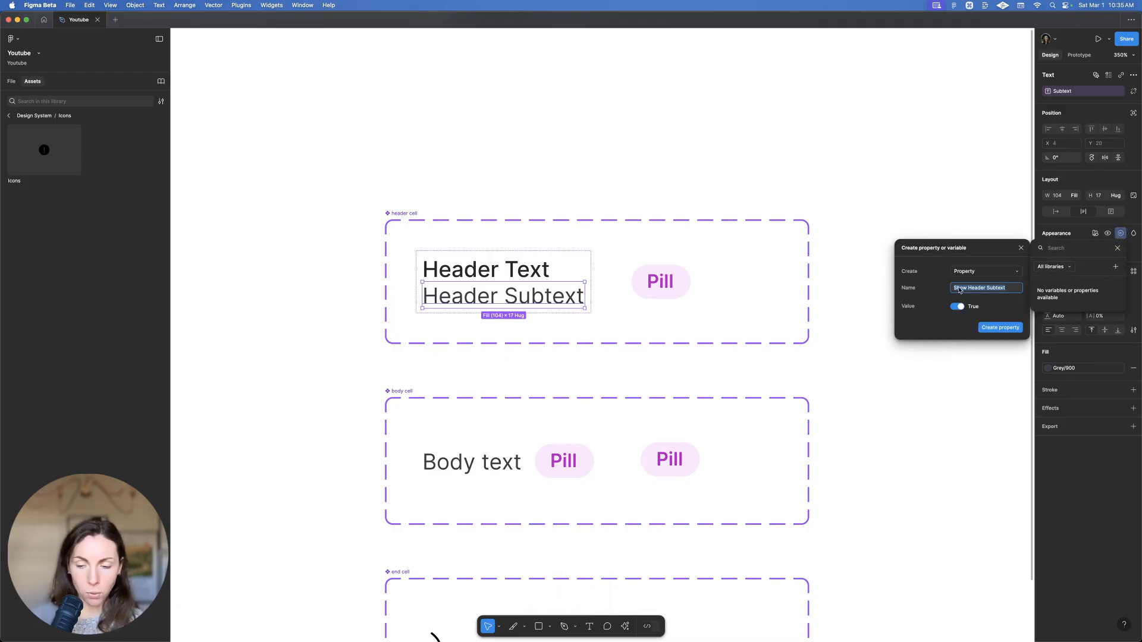
{"action": "left_click", "coordinate": [1000, 328]}
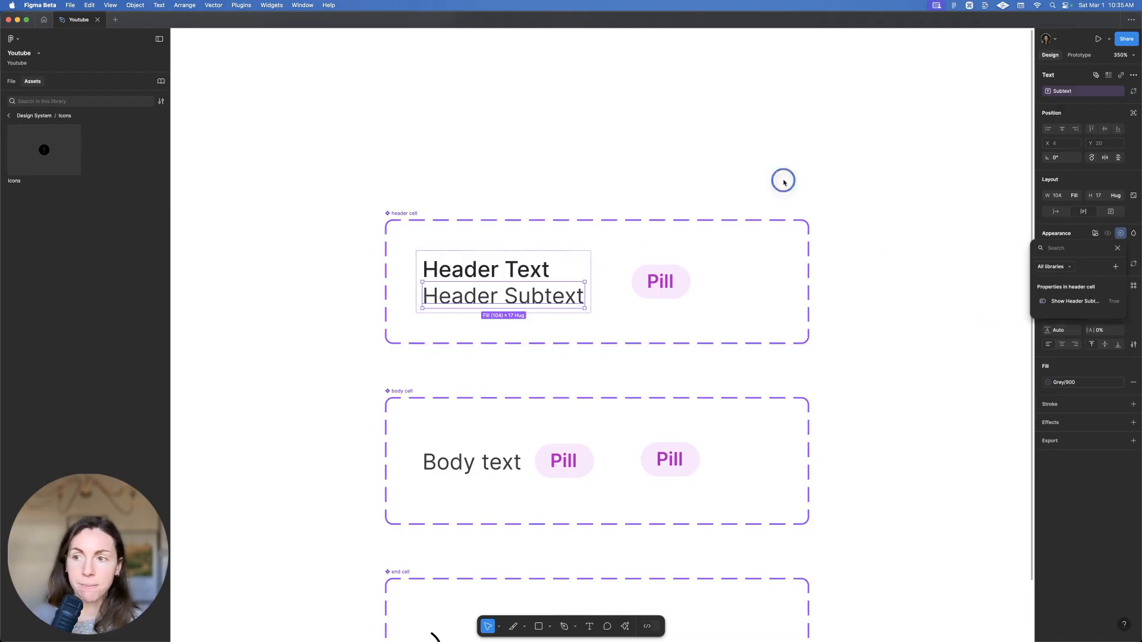
{"action": "scroll", "coordinate": [593, 297], "scroll_direction": "down", "scroll_amount": 3}
Bind the body cell's Body text layer to a new text property named 'Body'
{"action": "left_click", "coordinate": [484, 379], "text": "super"}
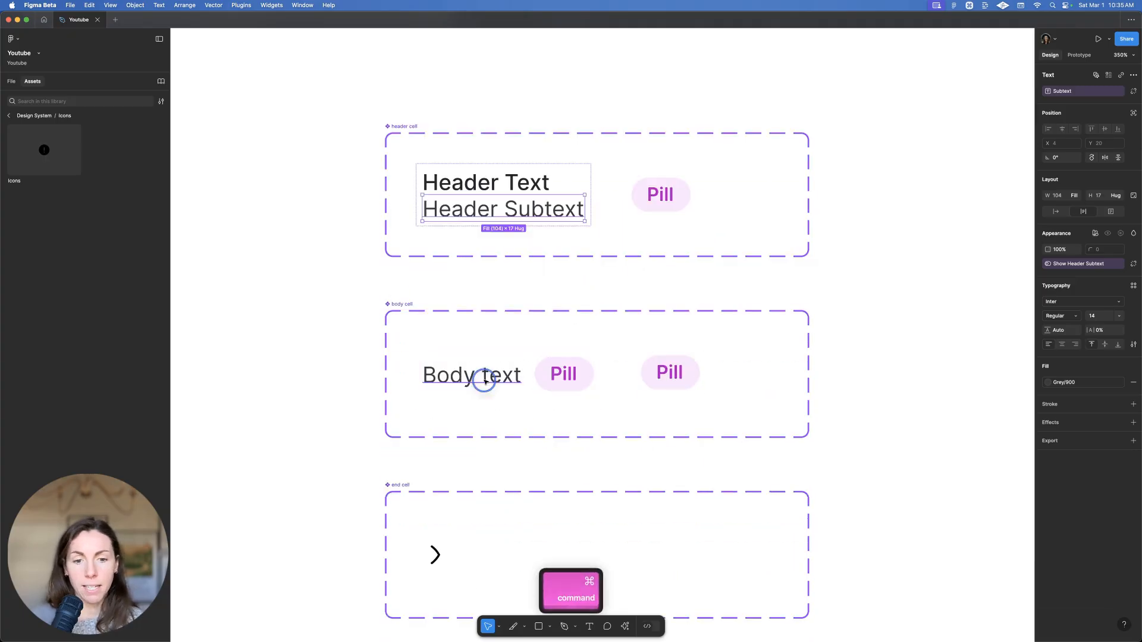
{"action": "left_click", "coordinate": [1133, 92]}
{"action": "left_click", "coordinate": [1128, 127]}
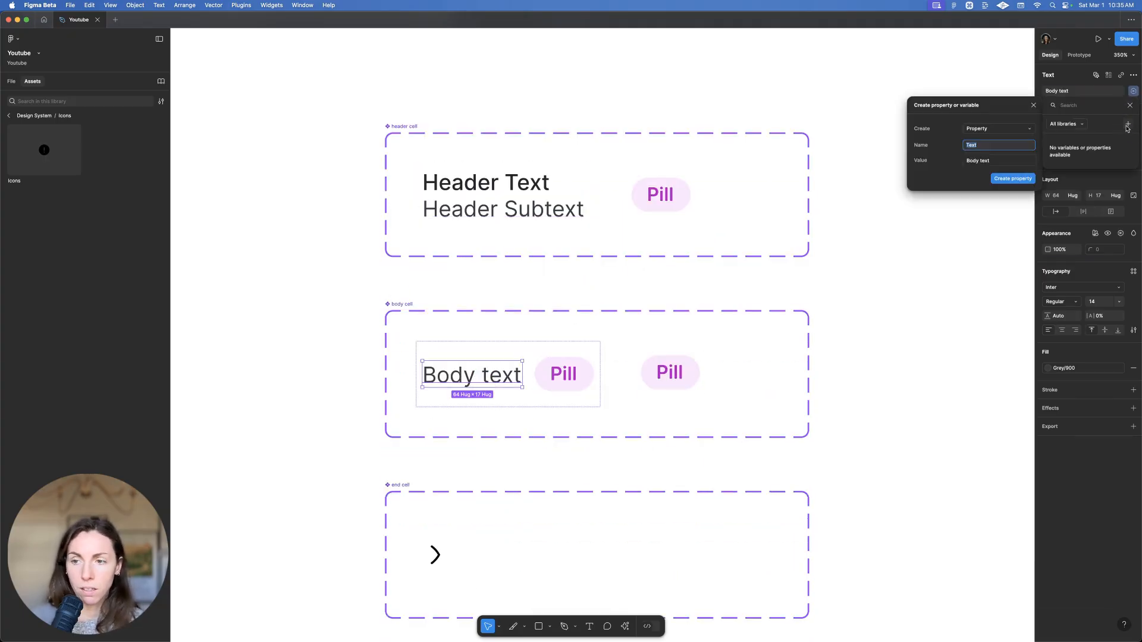
{"action": "type", "text": "Body"}
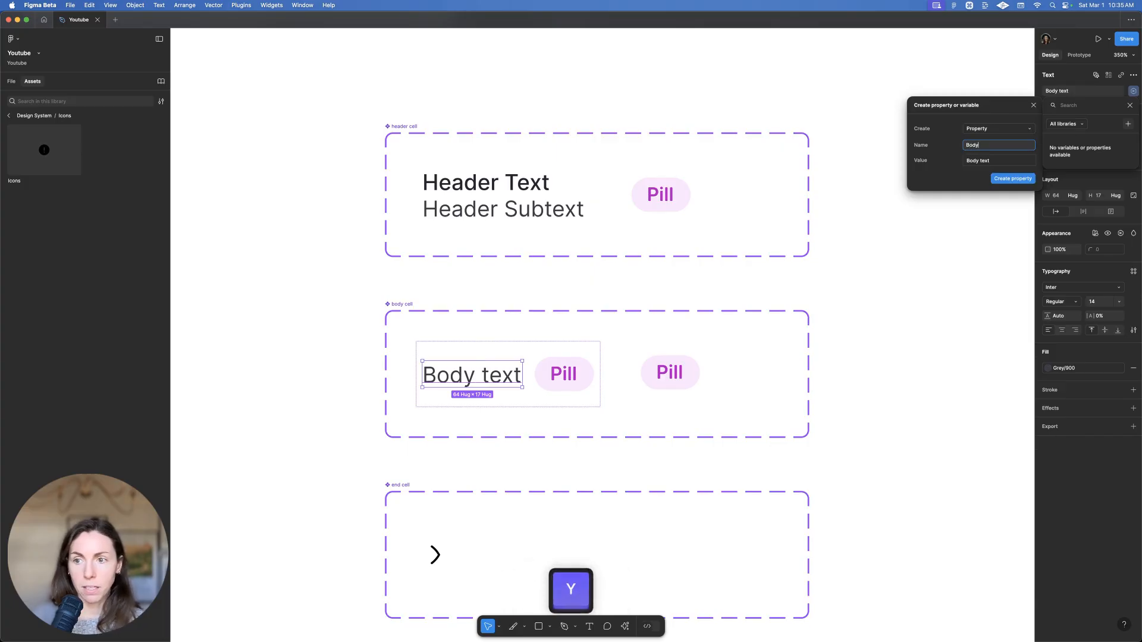
{"action": "key", "text": "Return"}
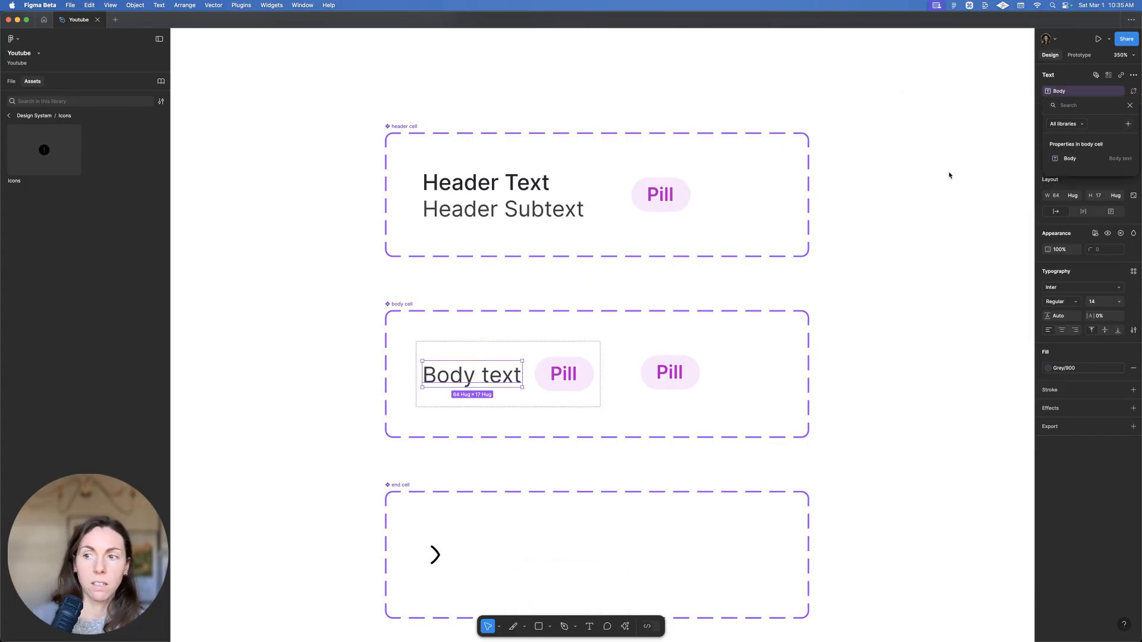
Create a 'Show Body text' boolean controlling the Body text layer's visibility
{"action": "left_click", "coordinate": [949, 238]}
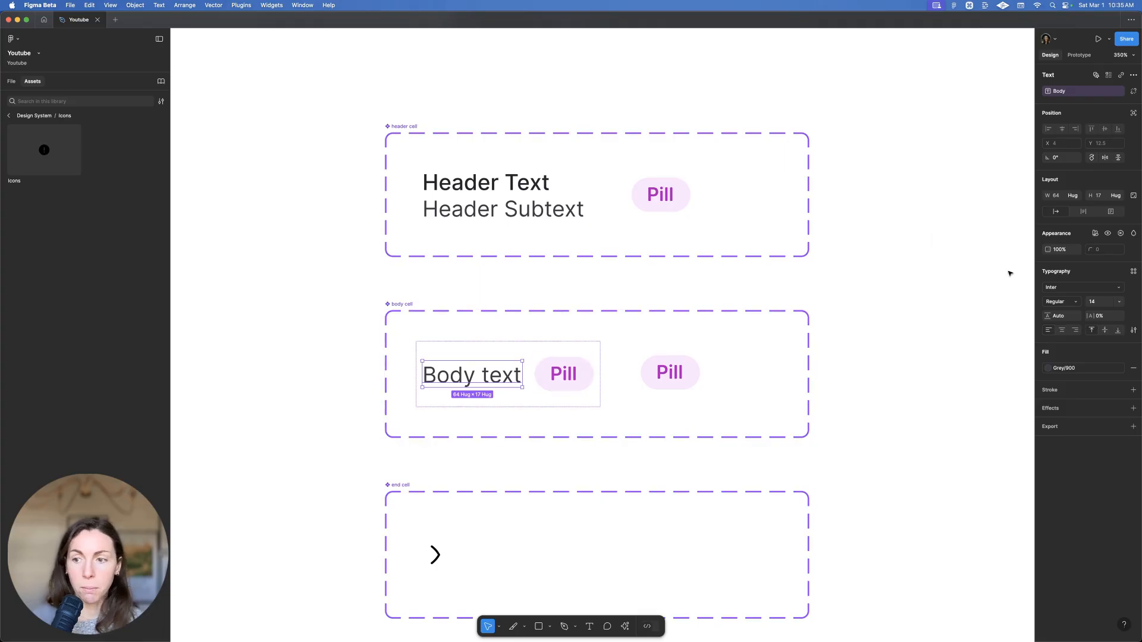
{"action": "key", "text": "shift"}
{"action": "left_click", "coordinate": [1121, 233]}
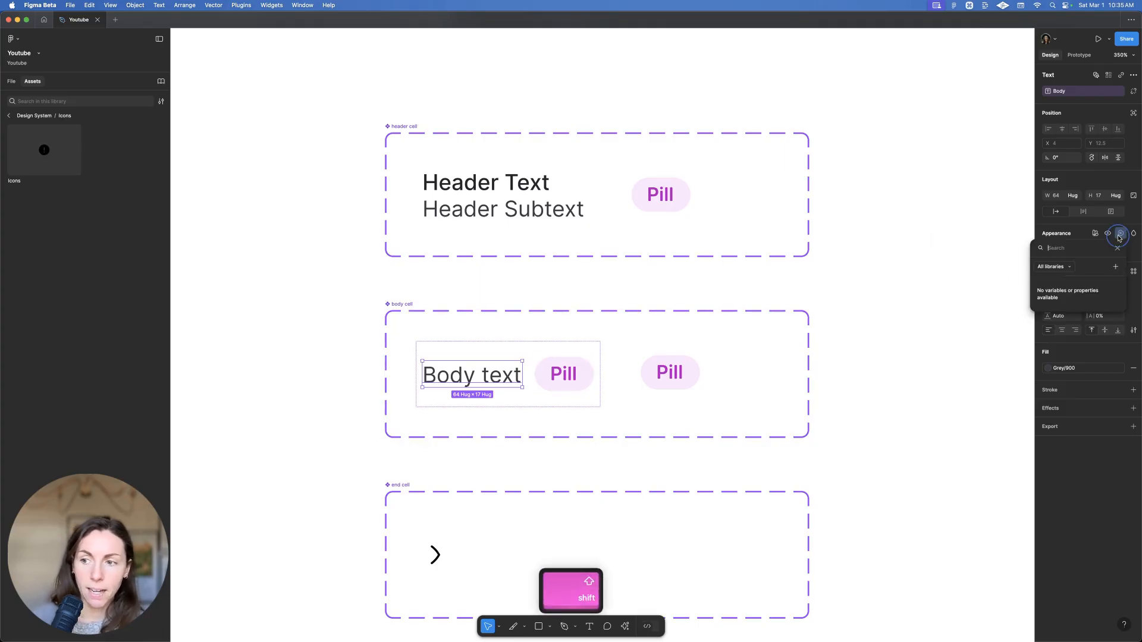
{"action": "left_click", "coordinate": [1116, 267]}
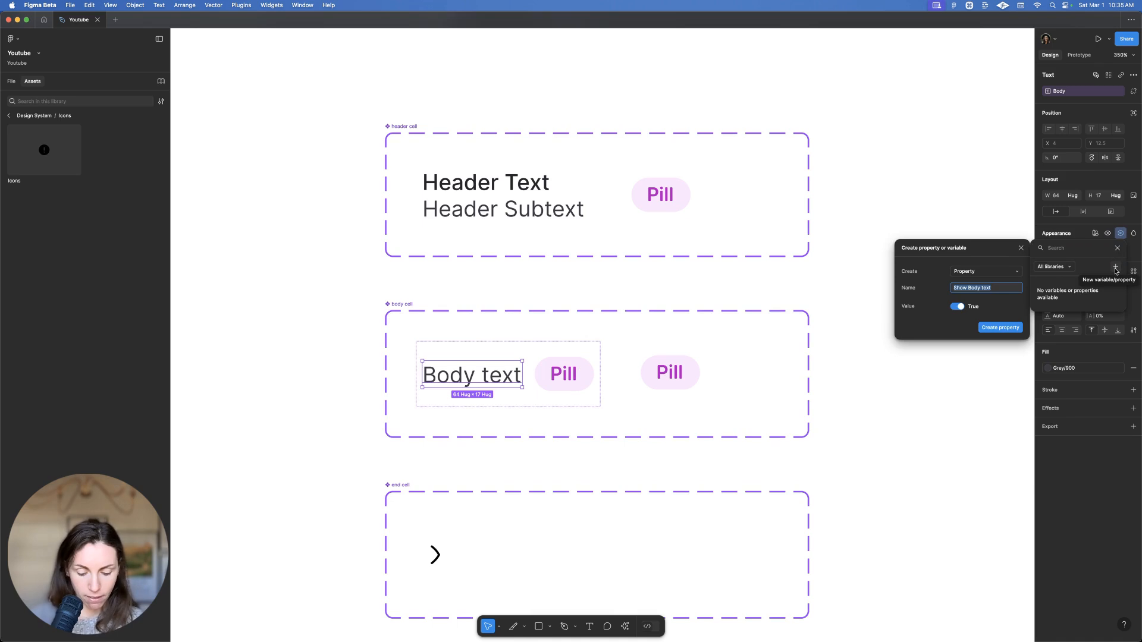
{"action": "left_click", "coordinate": [1017, 326]}
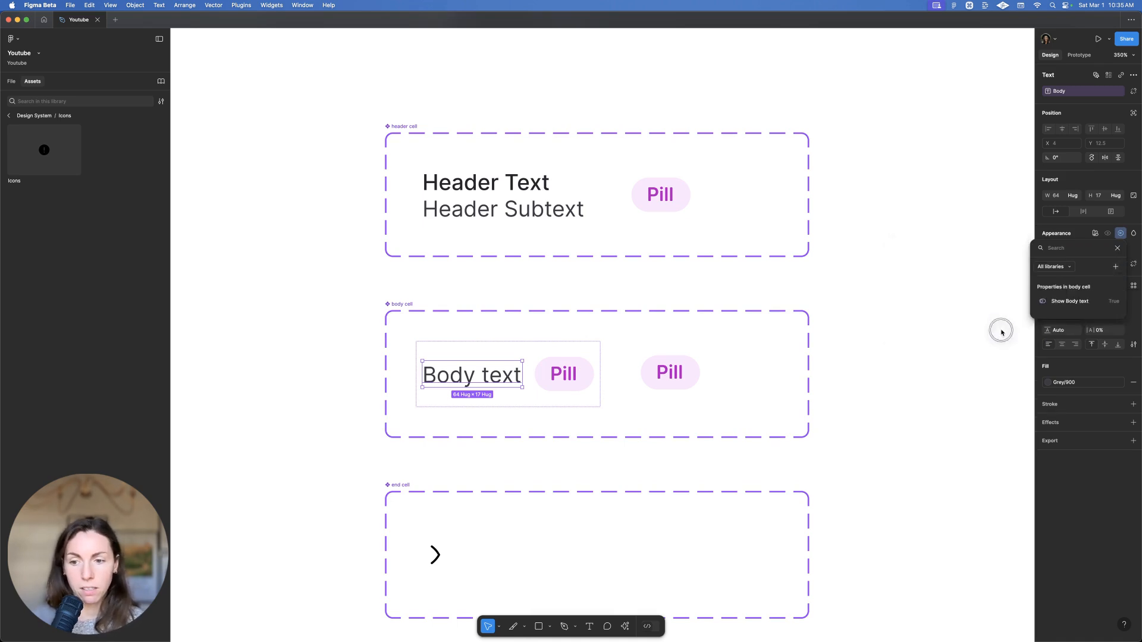
Create a 'Show Pill' boolean controlling the body cell pill's visibility
{"action": "left_click", "coordinate": [556, 372]}
{"action": "key", "text": "shift"}
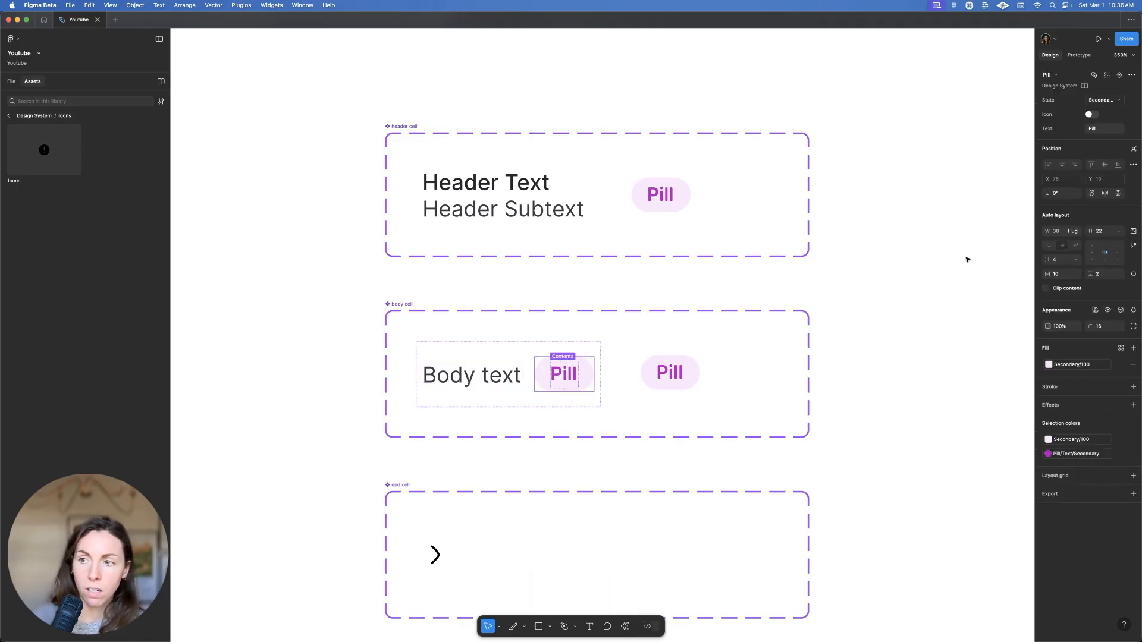
{"action": "left_click_drag", "start_coordinate": [1139, 254], "coordinate": [1109, 255]}
{"action": "left_click", "coordinate": [1088, 312]}
{"action": "left_click", "coordinate": [1083, 343]}
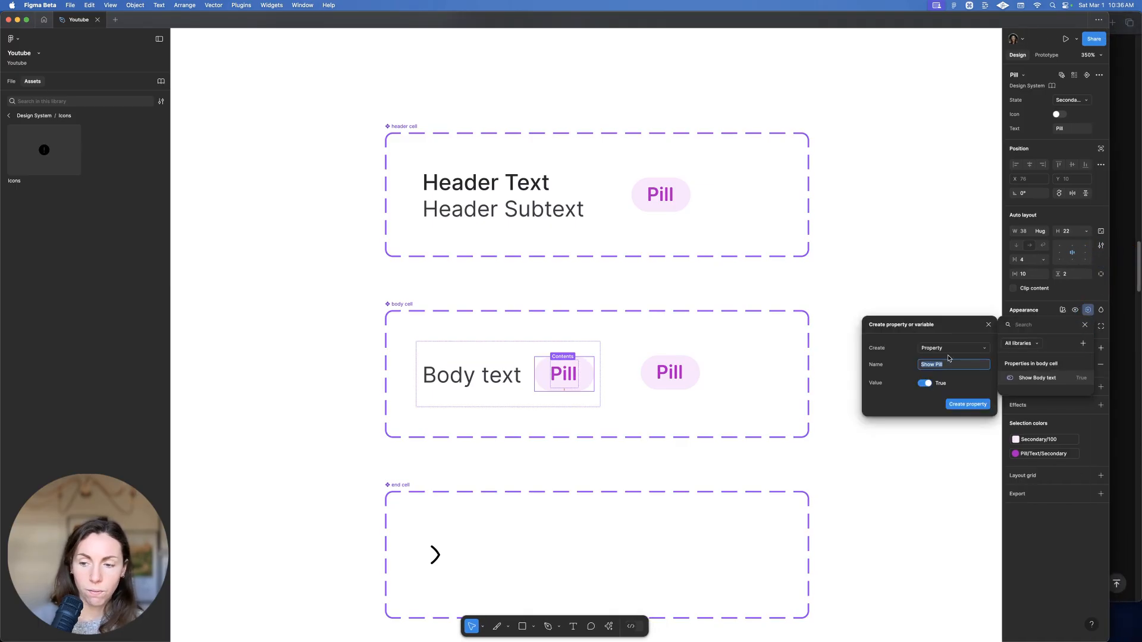
{"action": "left_click", "coordinate": [967, 407]}
{"action": "left_click_drag", "start_coordinate": [1109, 222], "coordinate": [1141, 198]}
{"action": "scroll", "coordinate": [706, 332], "scroll_direction": "down", "scroll_amount": 3}
{"action": "left_click", "coordinate": [447, 406]}
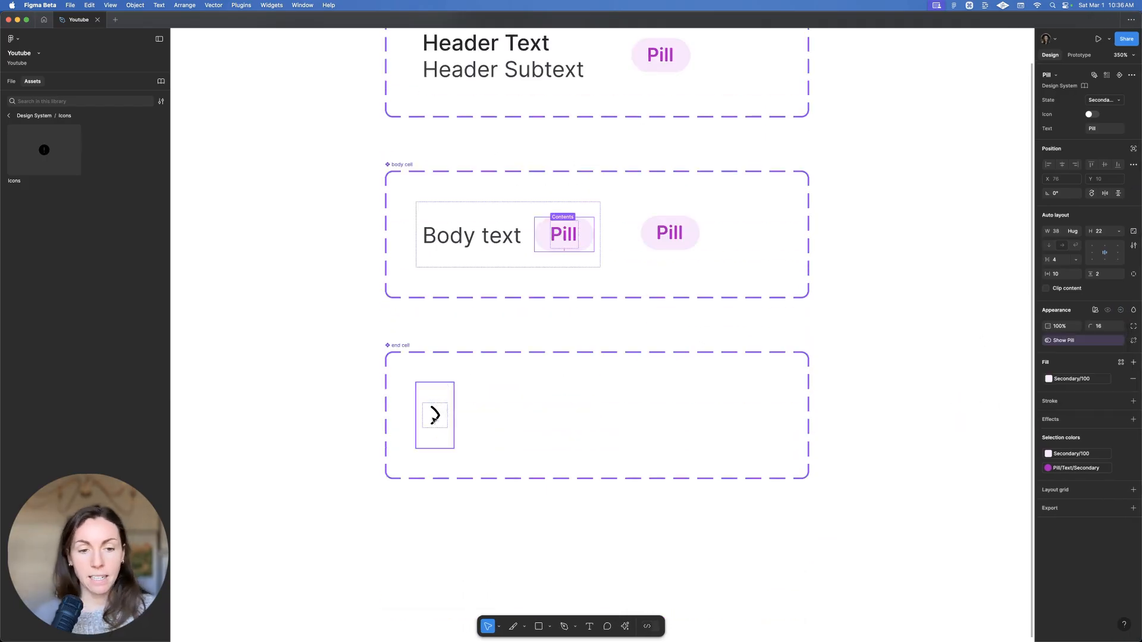
Paste a second icon into the end cell and make it a light mail-email-letter-post envelope
{"action": "left_click", "coordinate": [433, 419]}
{"action": "key", "text": "super+v"}
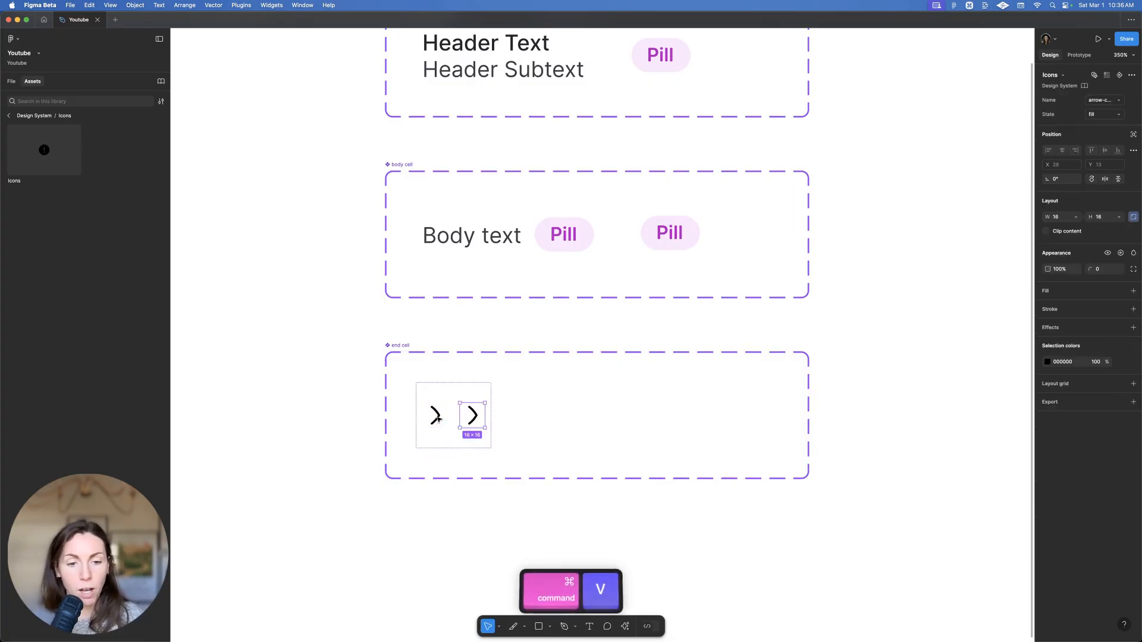
{"action": "left_click", "coordinate": [1099, 100]}
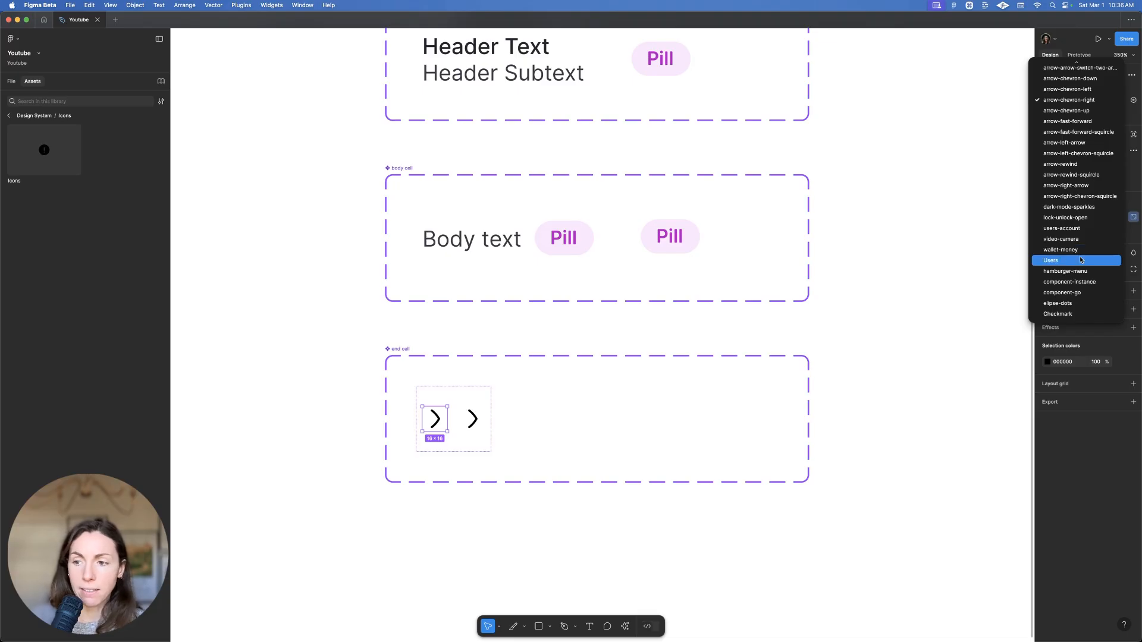
{"action": "scroll", "coordinate": [1092, 190], "scroll_direction": "up", "scroll_amount": 5}
{"action": "scroll", "coordinate": [1098, 164], "scroll_direction": "up", "scroll_amount": 4}
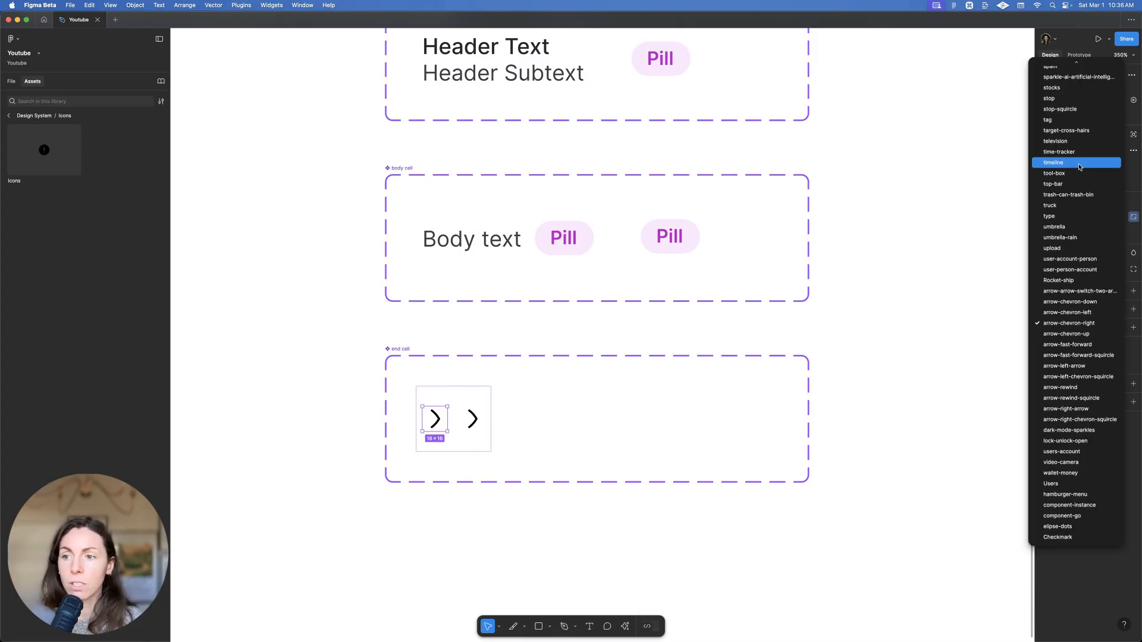
{"action": "scroll", "coordinate": [1070, 237], "scroll_direction": "up", "scroll_amount": 5}
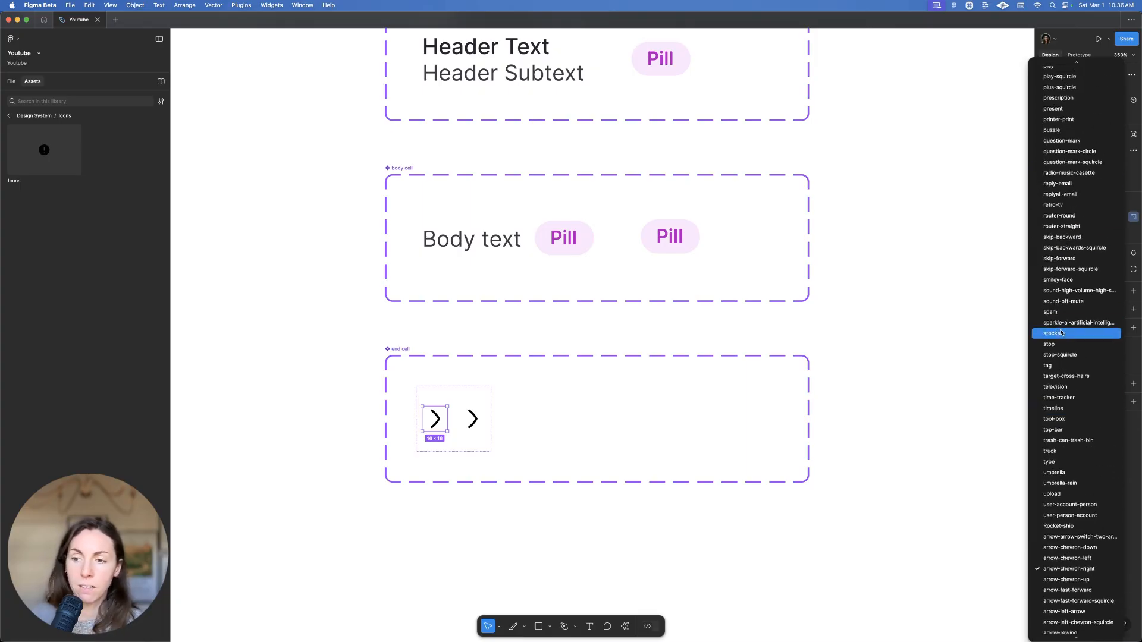
{"action": "scroll", "coordinate": [1064, 366], "scroll_direction": "up", "scroll_amount": 5}
{"action": "scroll", "coordinate": [1059, 256], "scroll_direction": "up", "scroll_amount": 2}
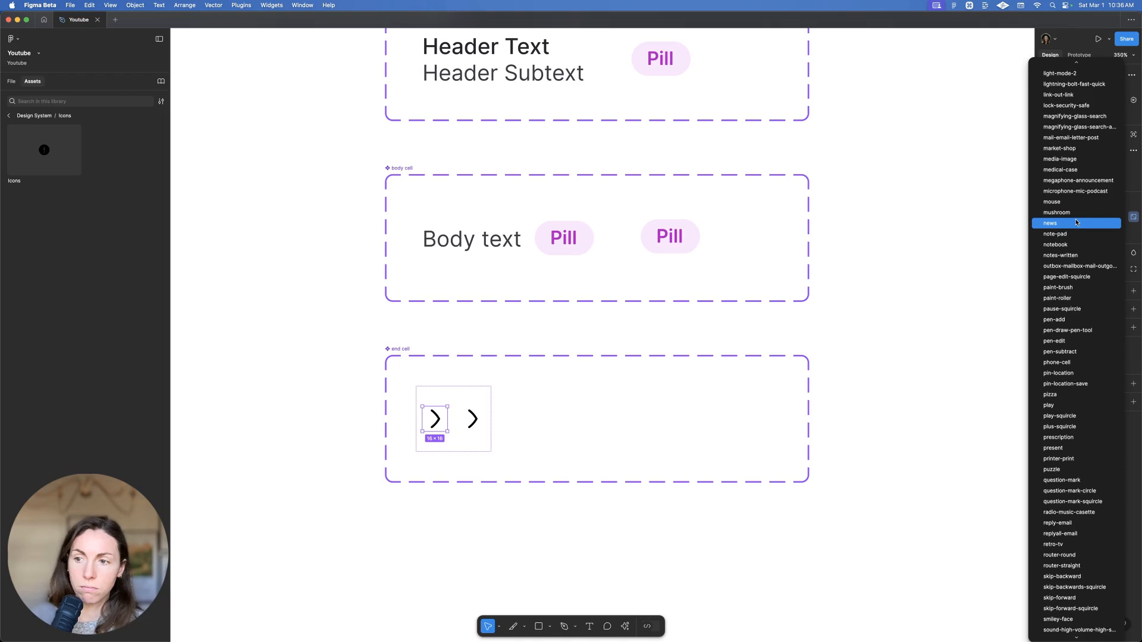
{"action": "left_click", "coordinate": [1073, 138]}
{"action": "left_click", "coordinate": [1108, 115]}
{"action": "left_click", "coordinate": [1094, 127]}
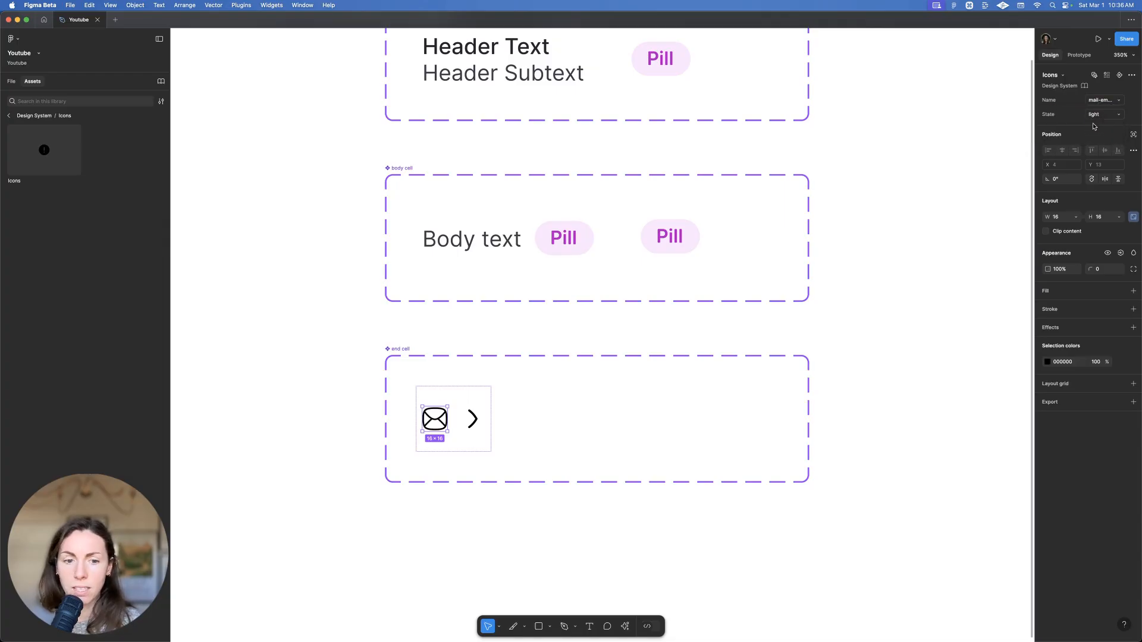
Paste another envelope copy and switch the chevron to the light style
{"action": "key", "text": "super+c"}
{"action": "key", "text": "super+v"}
{"action": "left_click", "coordinate": [510, 416]}
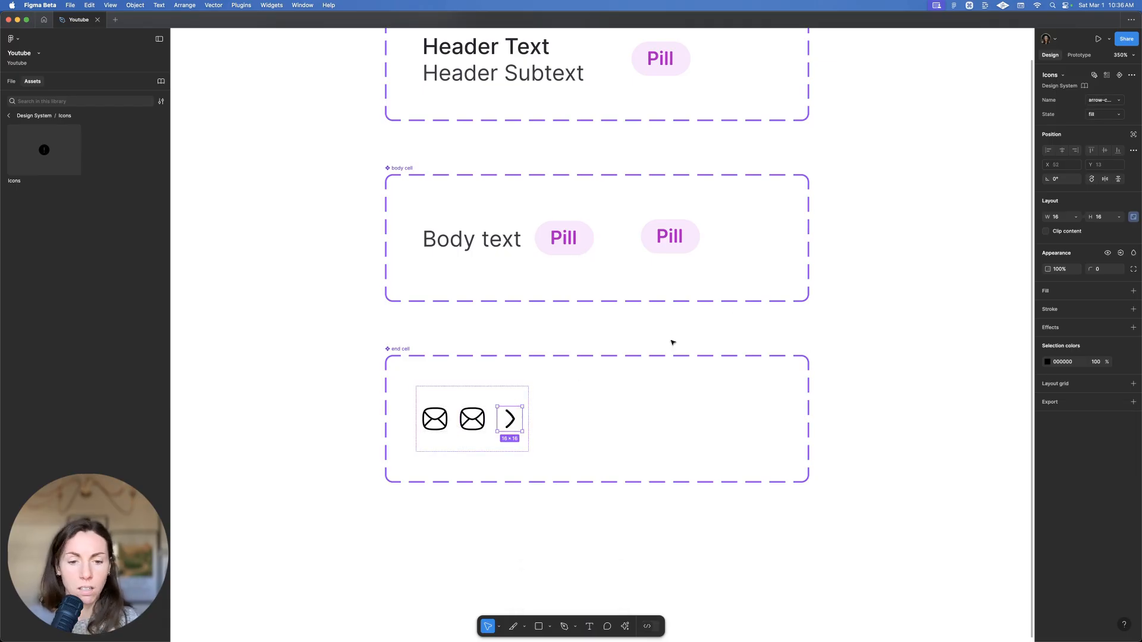
{"action": "left_click", "coordinate": [1102, 116]}
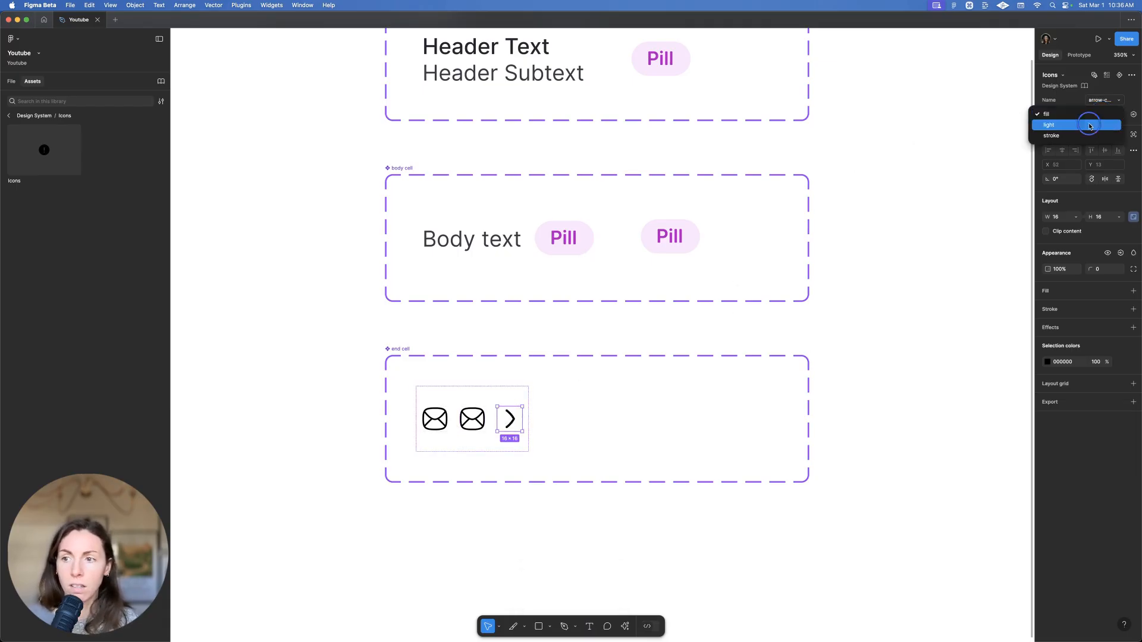
{"action": "left_click", "coordinate": [1098, 124]}
Swap the first icon in the end cell to the flag
{"action": "left_click", "coordinate": [427, 415]}
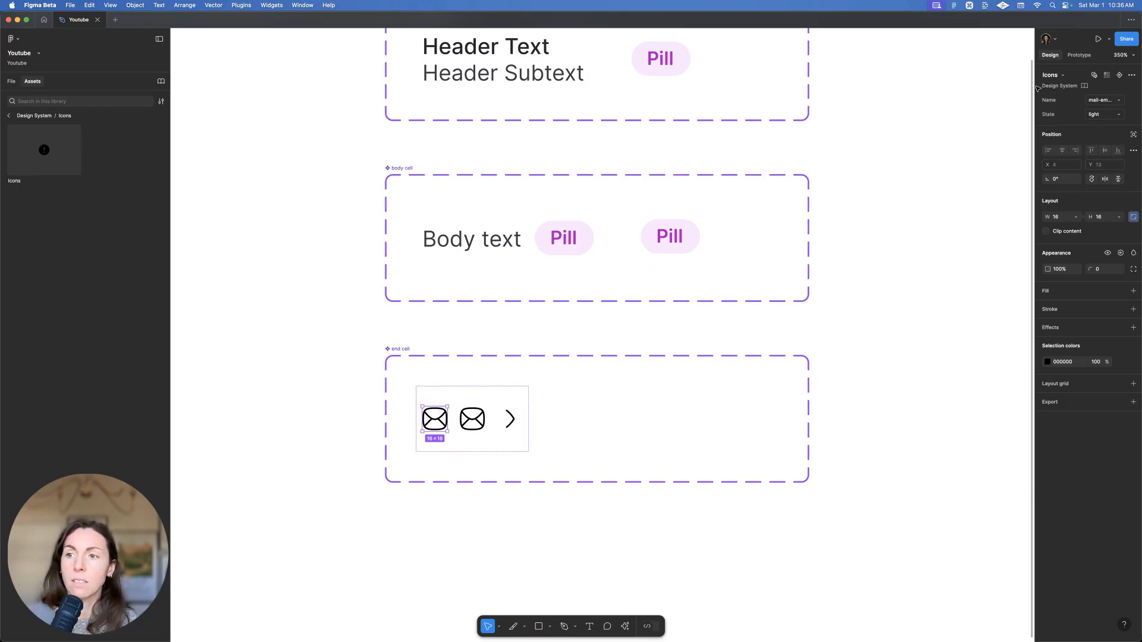
{"action": "left_click", "coordinate": [1092, 101]}
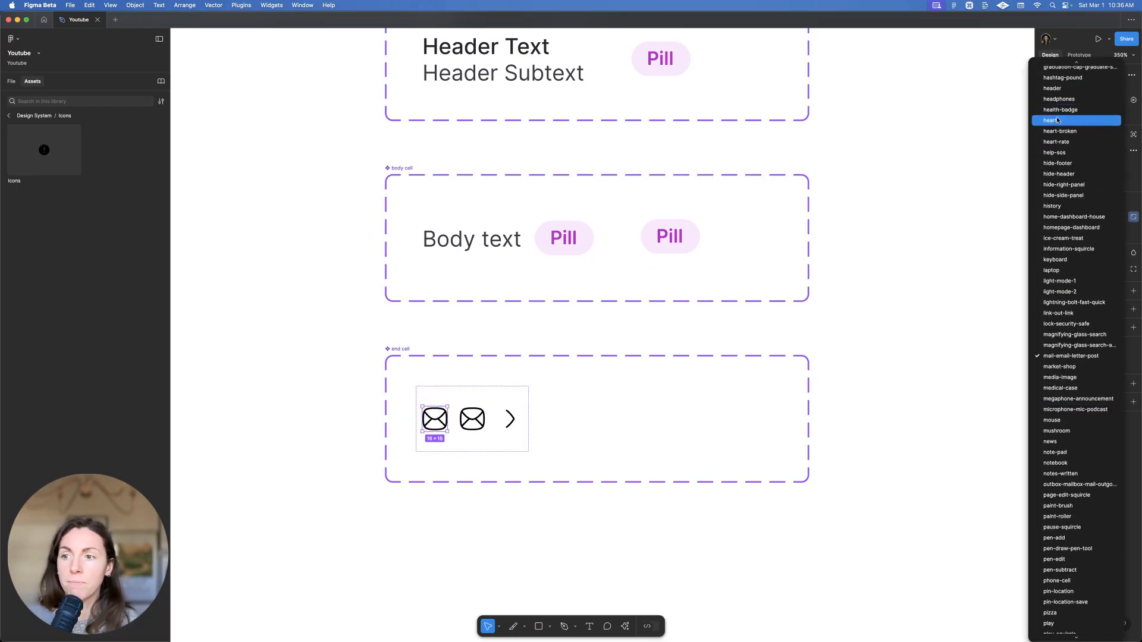
{"action": "scroll", "coordinate": [1068, 149], "scroll_direction": "up", "scroll_amount": 5}
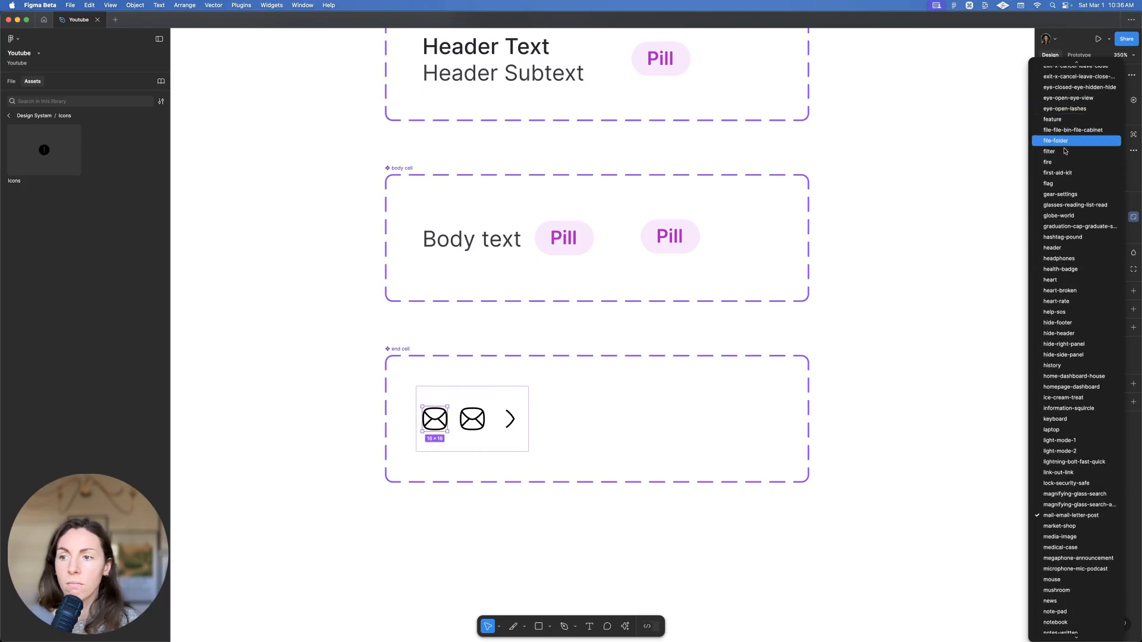
{"action": "left_click", "coordinate": [1062, 184]}
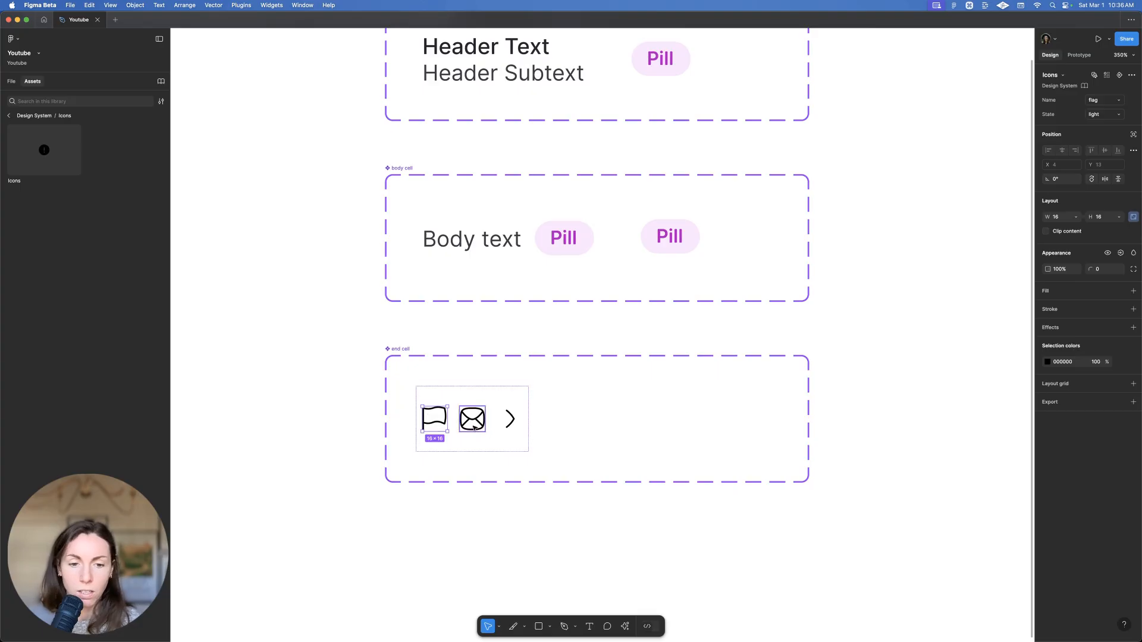
Create an 'icon left' visibility property for the flag icon
{"action": "left_click", "coordinate": [1119, 255]}
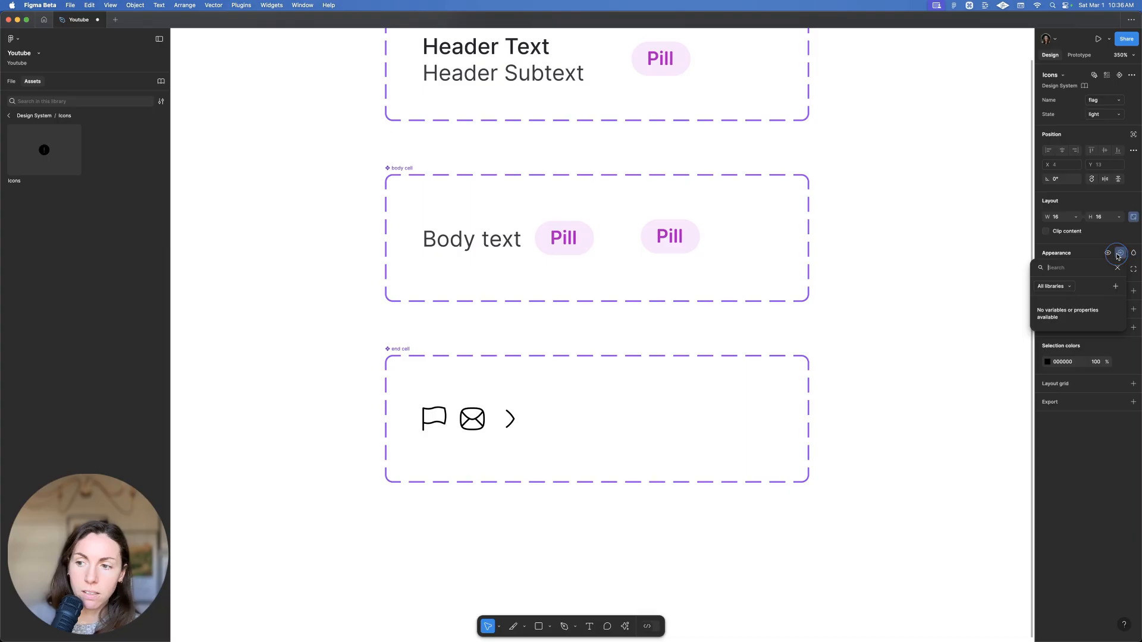
{"action": "left_click", "coordinate": [1116, 286]}
{"action": "type", "text": "icon le"}
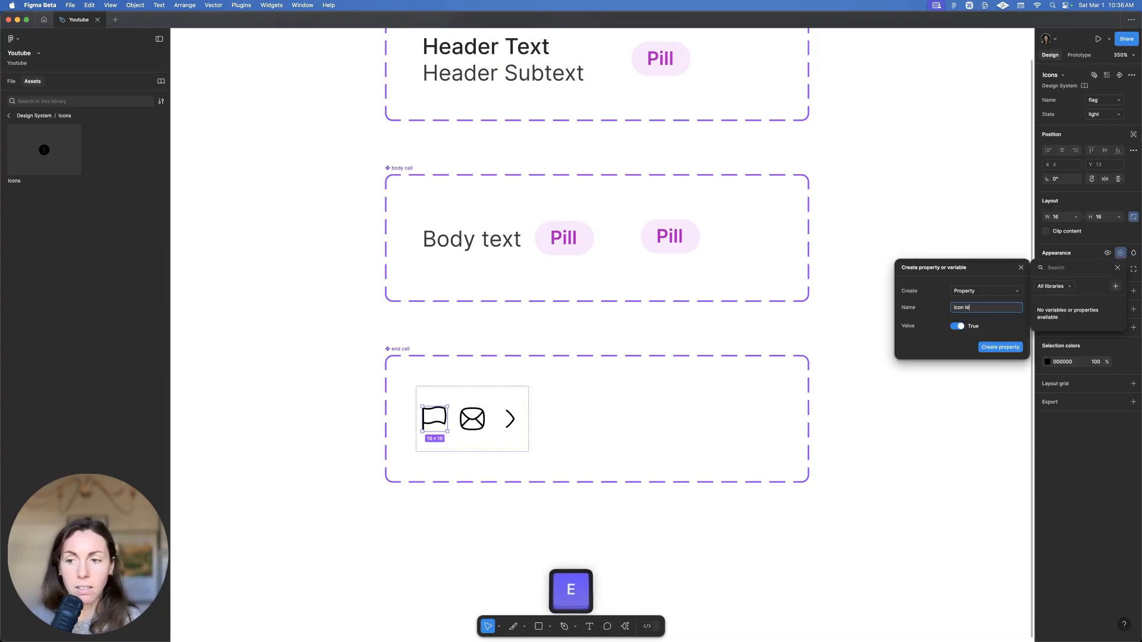
{"action": "type", "text": "ft"}
{"action": "key", "text": "Return"}
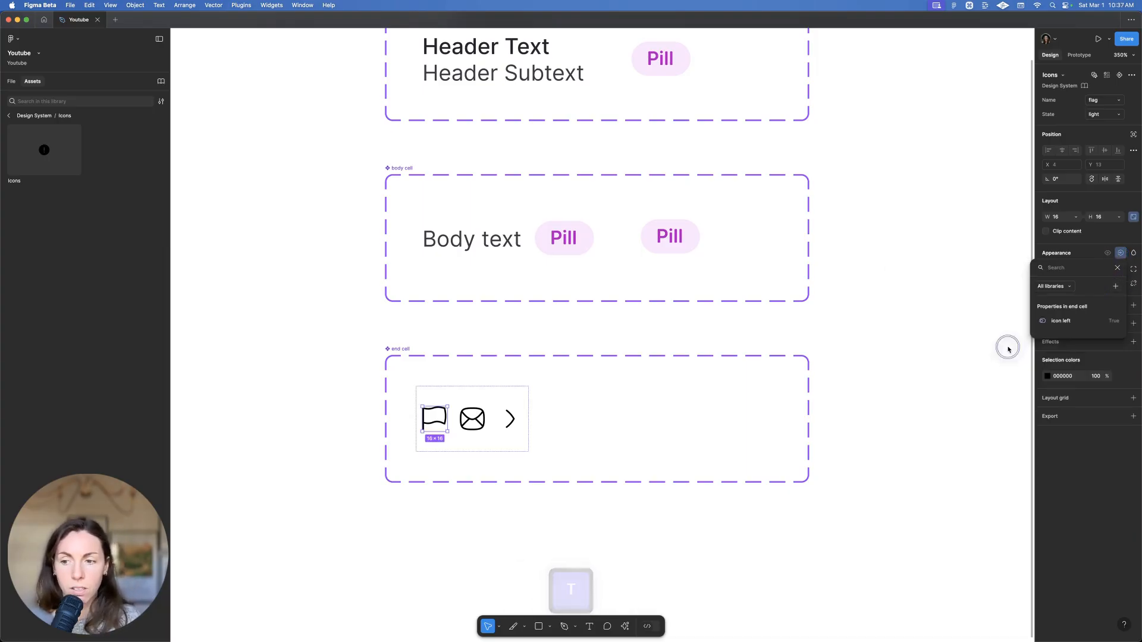
{"action": "left_click", "coordinate": [465, 421]}
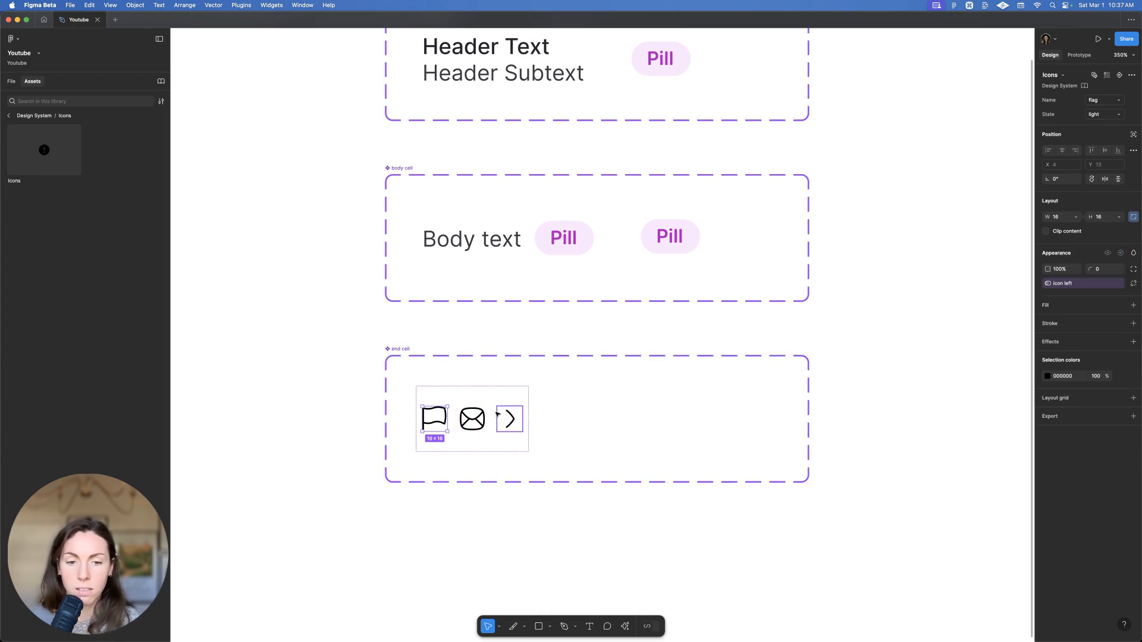
Create an 'icon middle' visibility property for the envelope icon
{"action": "left_click", "coordinate": [466, 421]}
{"action": "left_click", "coordinate": [1116, 254]}
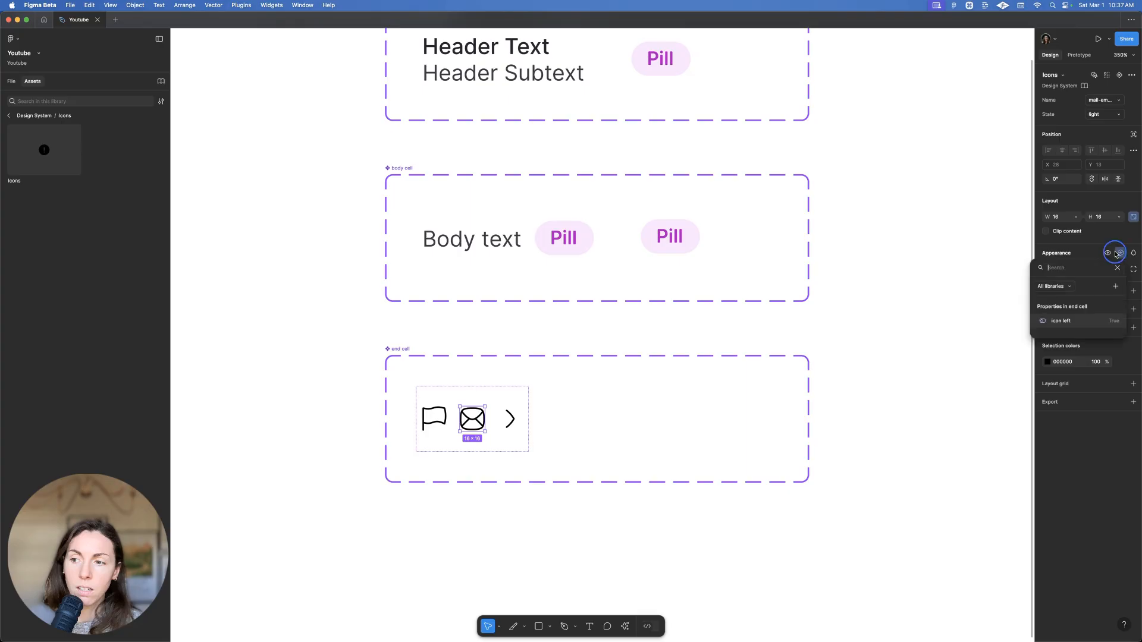
{"action": "left_click", "coordinate": [1116, 286]}
{"action": "type", "text": "ic"}
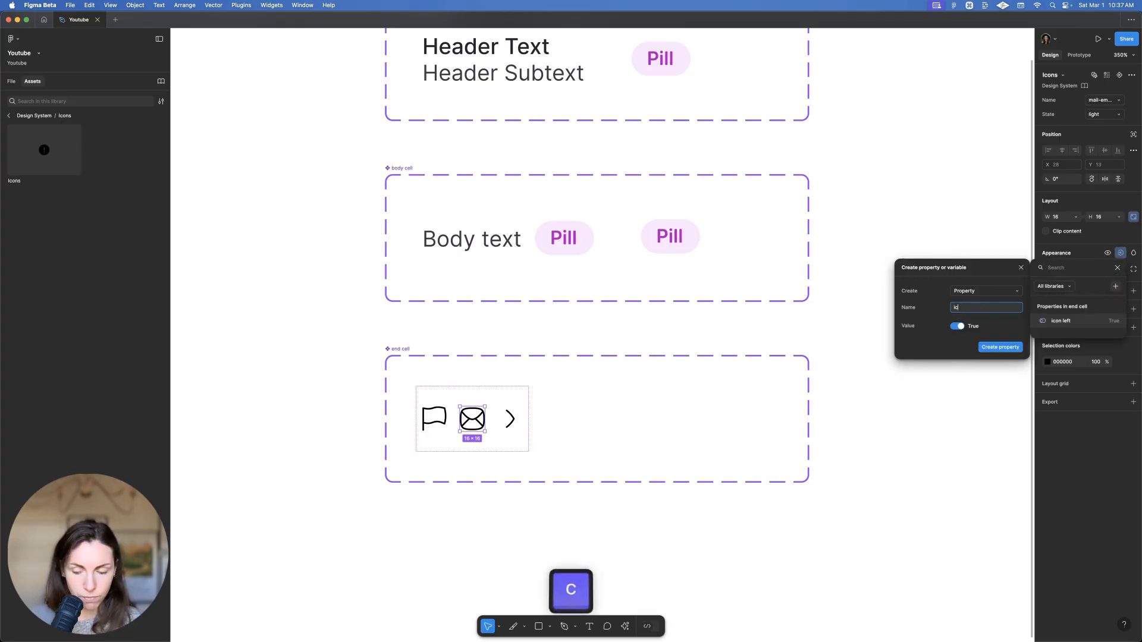
{"action": "type", "text": "on middle"}
{"action": "key", "text": "Return"}
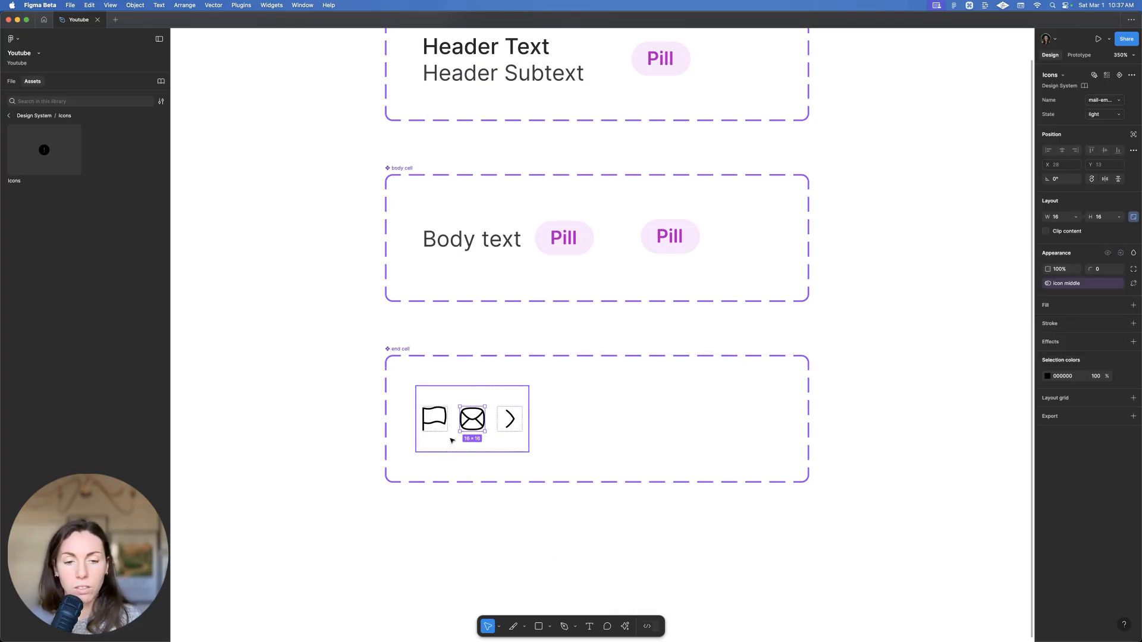
Hide the flag and envelope icons so only the chevron shows
{"action": "left_click", "coordinate": [464, 396]}
{"action": "left_click", "coordinate": [468, 411]}
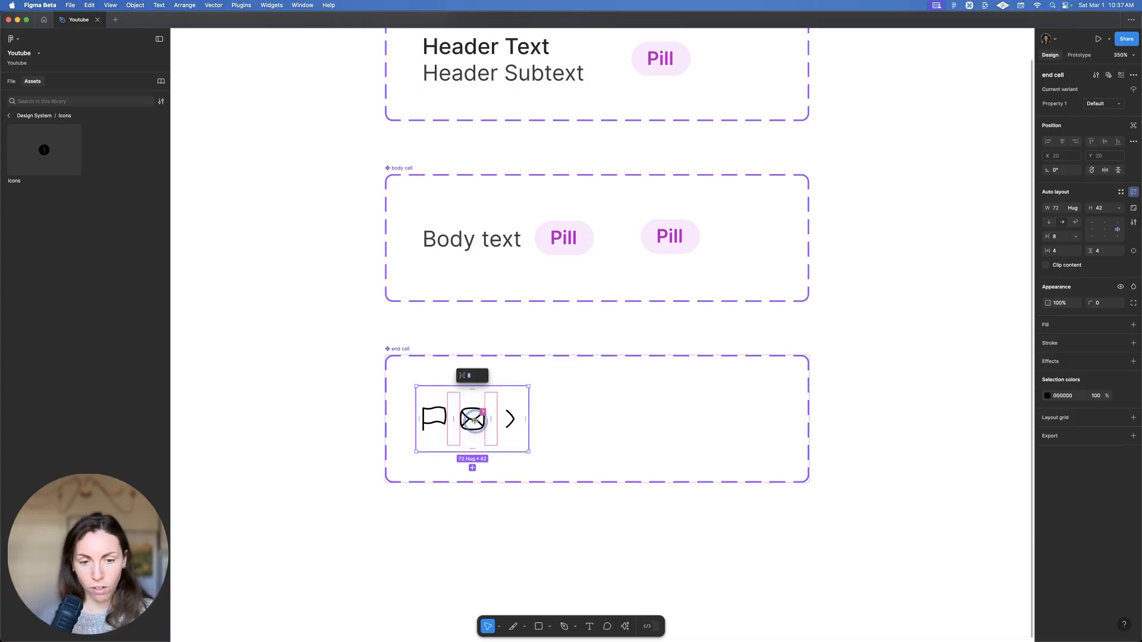
{"action": "key", "text": "shift+super+h"}
{"action": "left_click", "coordinate": [489, 343]}
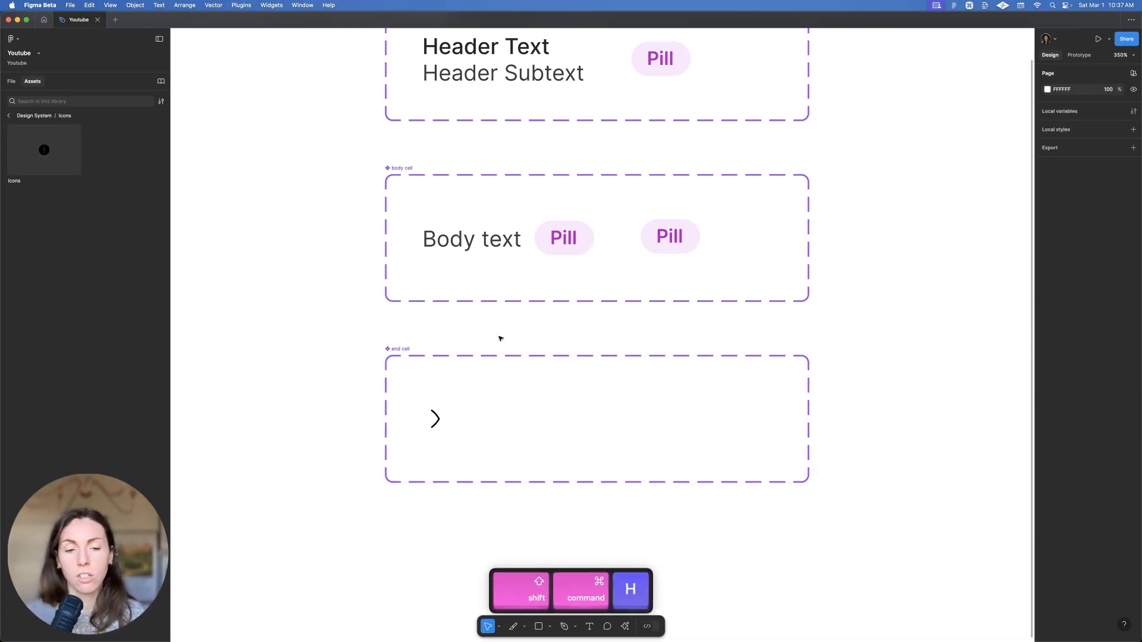
Rename the variant property to 'type' and begin entering the 'pill' value
{"action": "scroll", "coordinate": [484, 217], "scroll_direction": "up", "scroll_amount": 3}
{"action": "scroll", "coordinate": [512, 145], "scroll_direction": "down", "scroll_amount": 1}
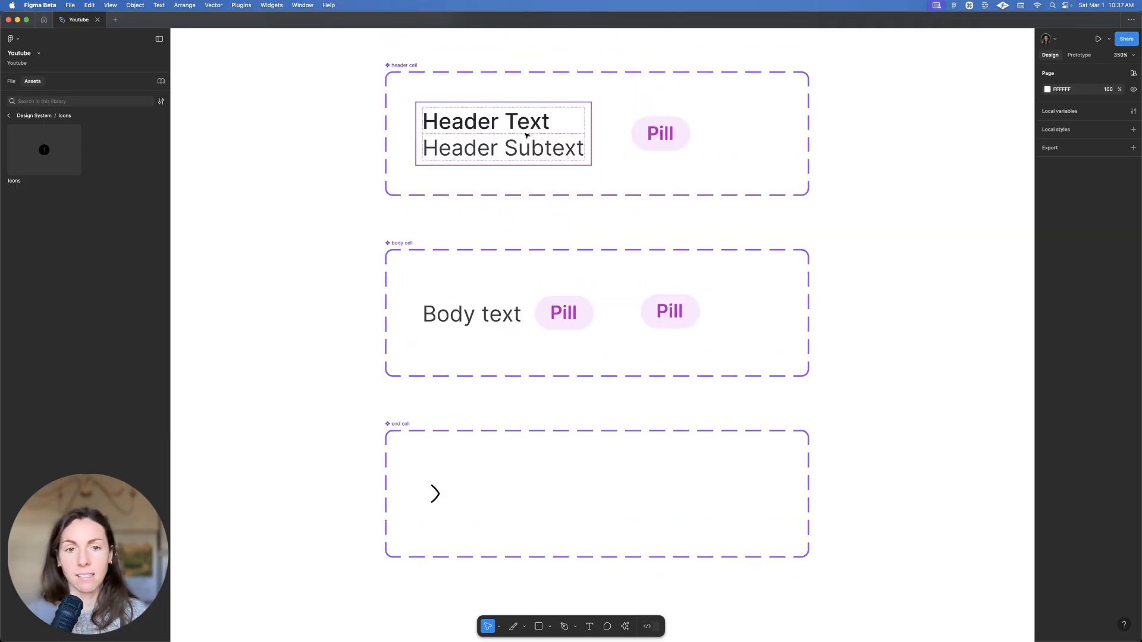
{"action": "left_click", "coordinate": [526, 136]}
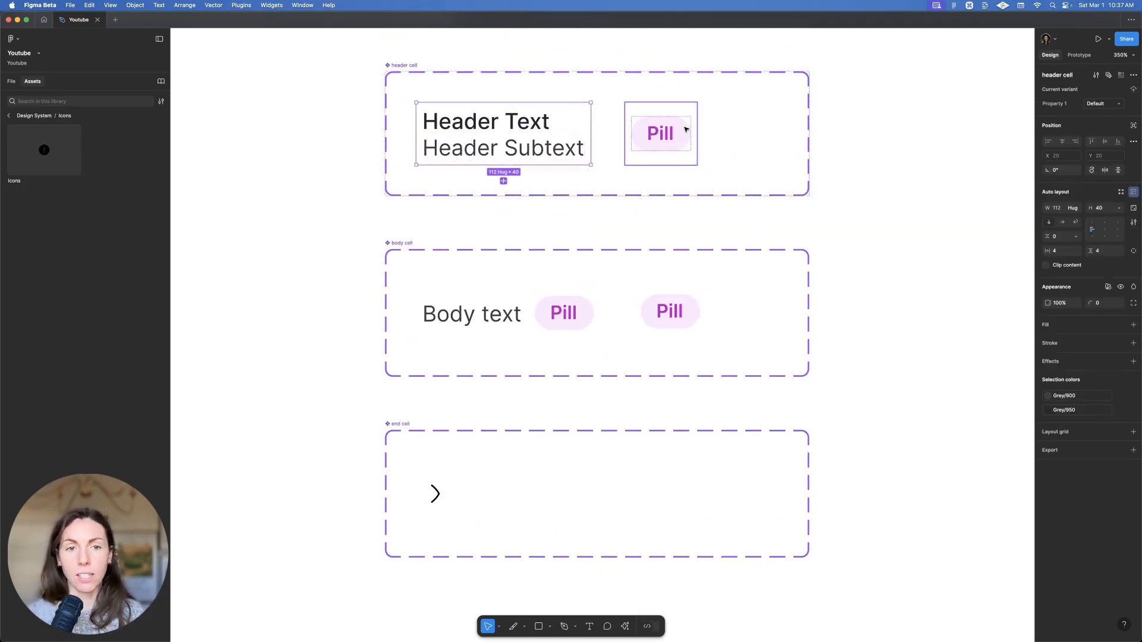
{"action": "type", "text": "type"}
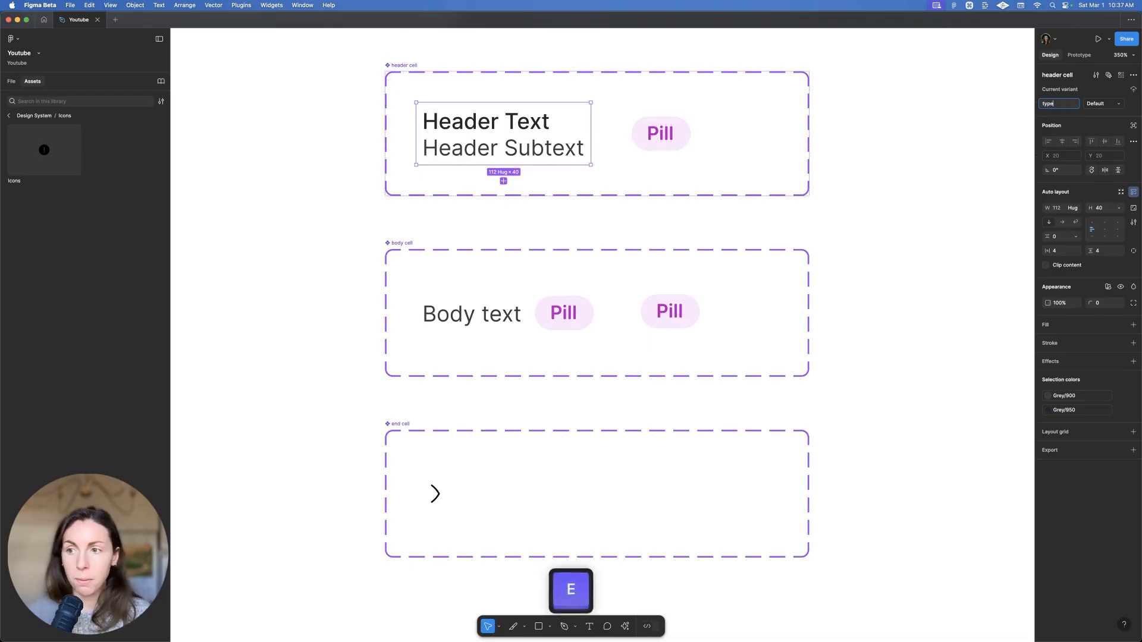
{"action": "key", "text": "Return"}
{"action": "left_click", "coordinate": [1098, 103]}
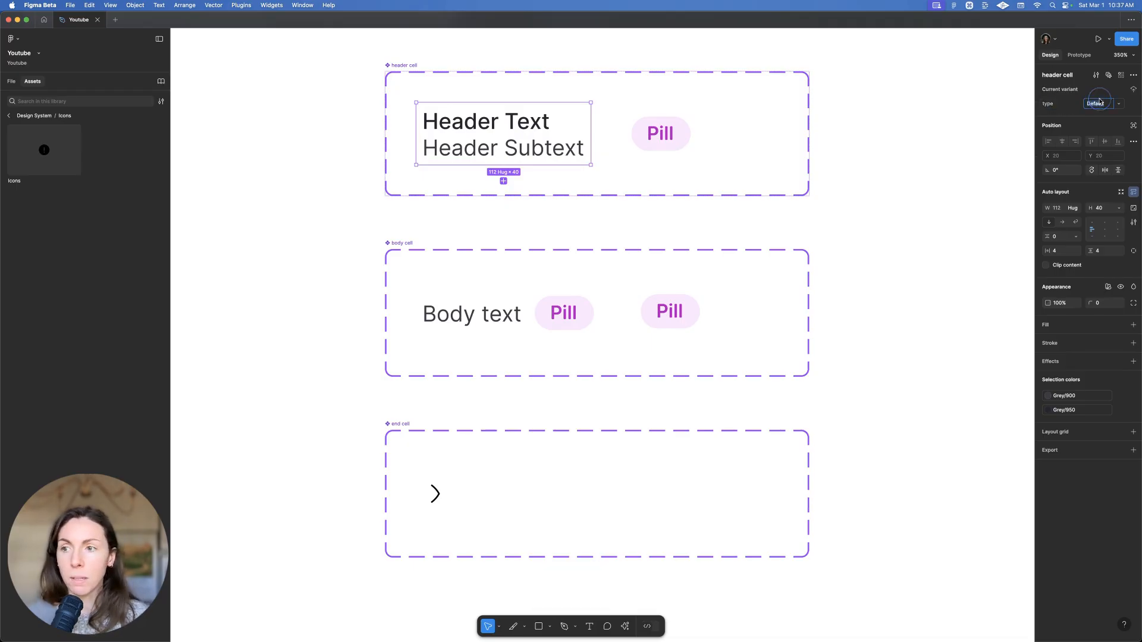
{"action": "type", "text": "t2"}
{"action": "left_click", "coordinate": [672, 136]}
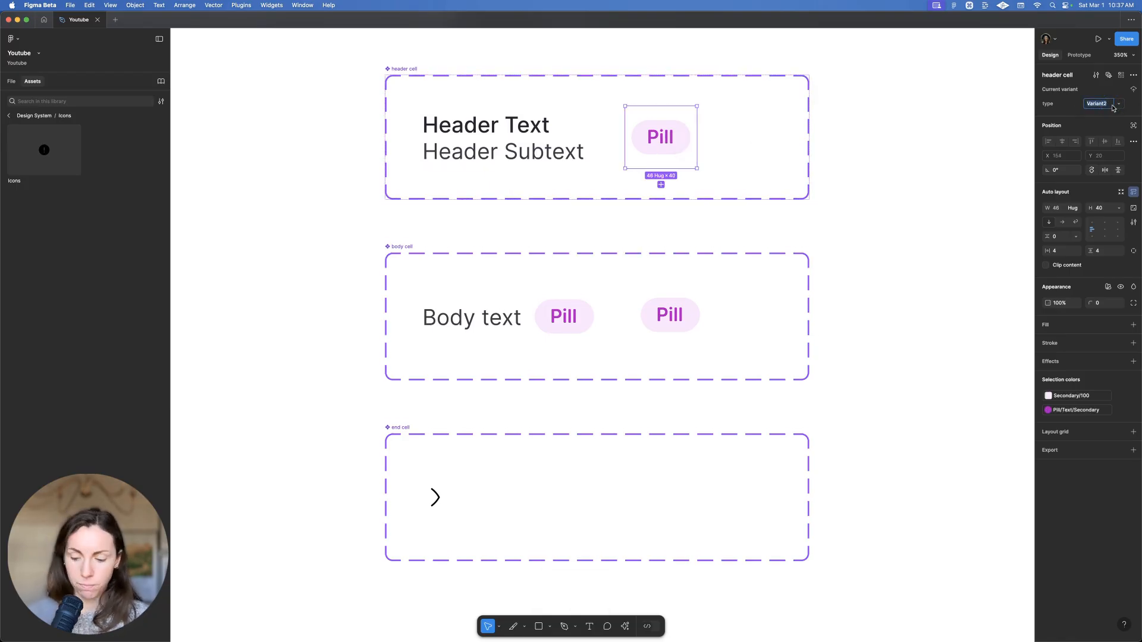
{"action": "type", "text": "pilll"}
{"action": "key", "text": "BackSpace"}
Set the body cell variants' type values to 'text and pill' and 'pill'
{"action": "left_click", "coordinate": [473, 290]}
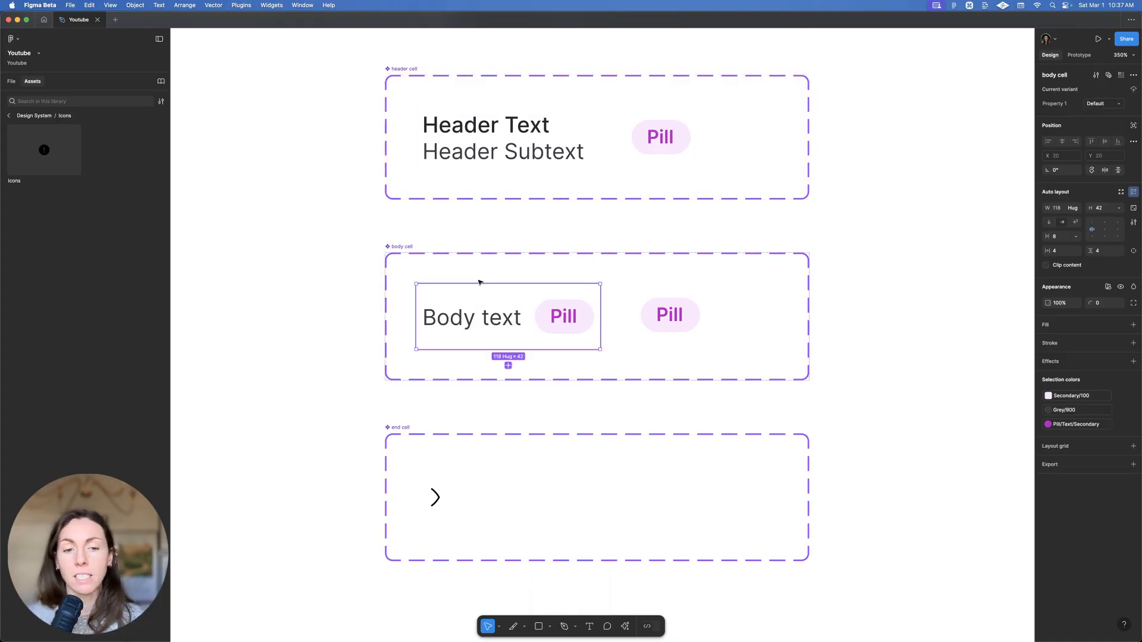
{"action": "key", "text": "Return"}
{"action": "left_click", "coordinate": [1059, 103]}
{"action": "type", "text": "type"}
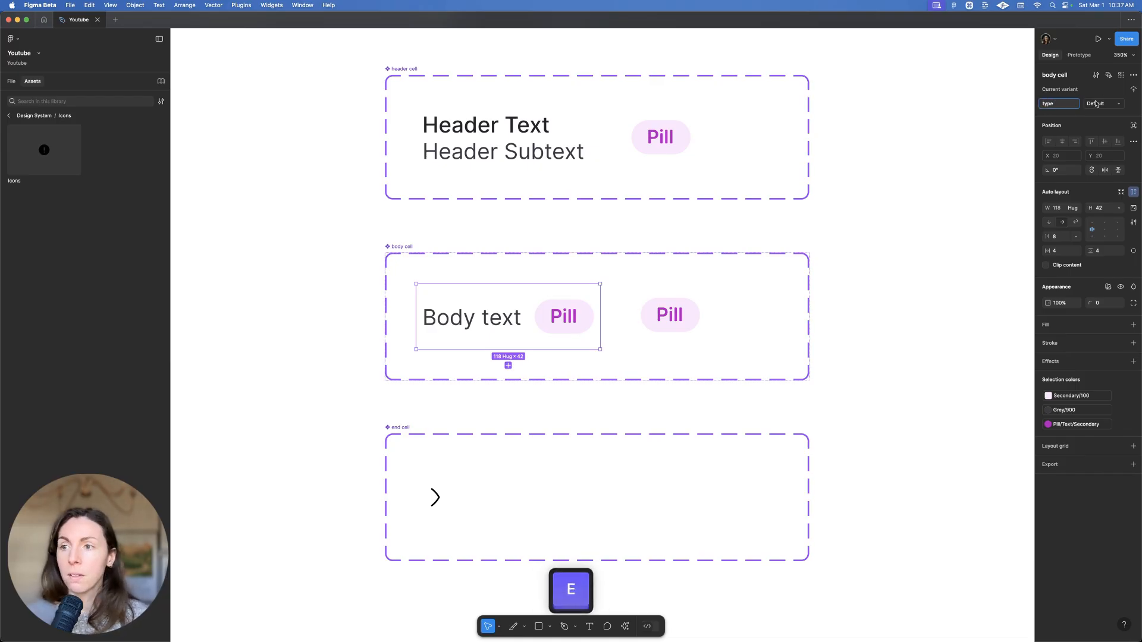
{"action": "type", "text": "t"}
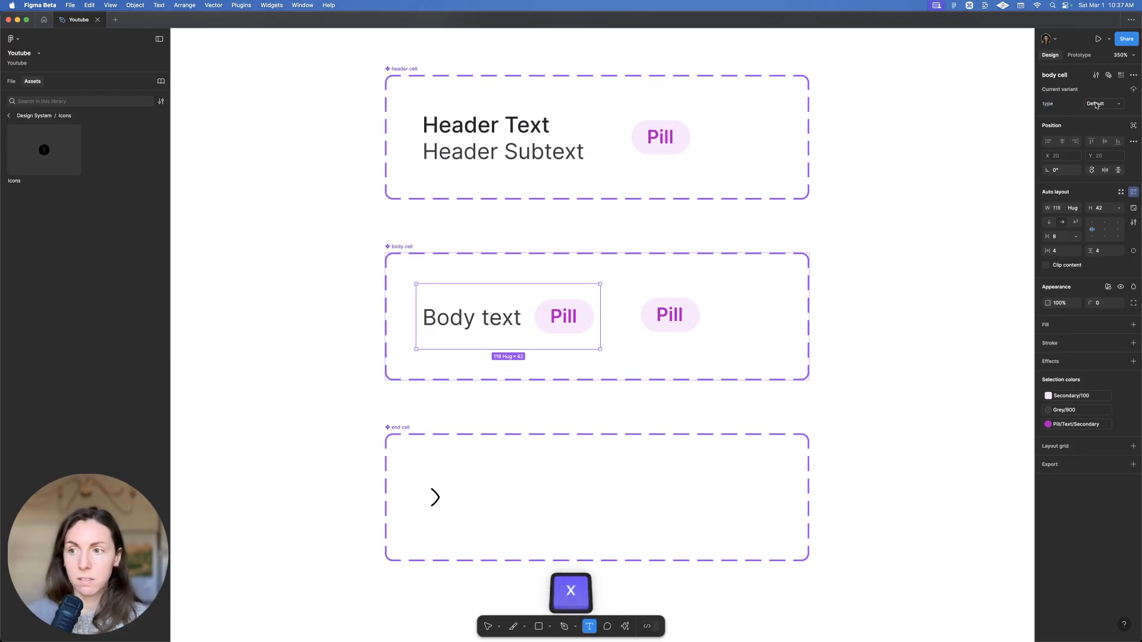
{"action": "left_click", "coordinate": [1096, 105]}
{"action": "type", "text": "text and p"}
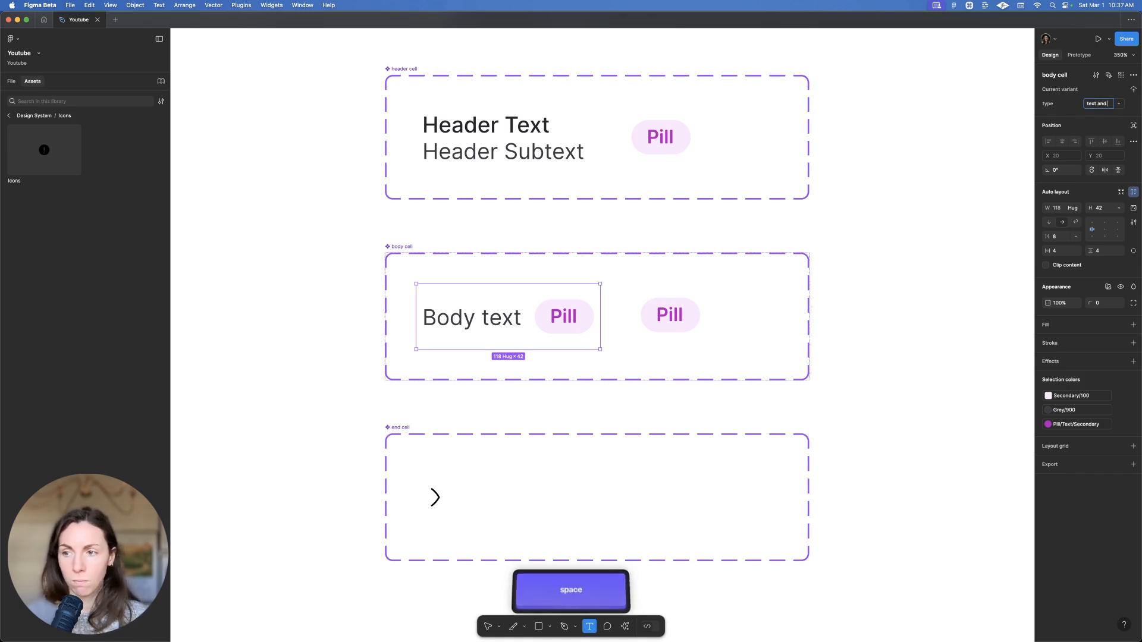
{"action": "type", "text": "ill"}
{"action": "key", "text": "Return"}
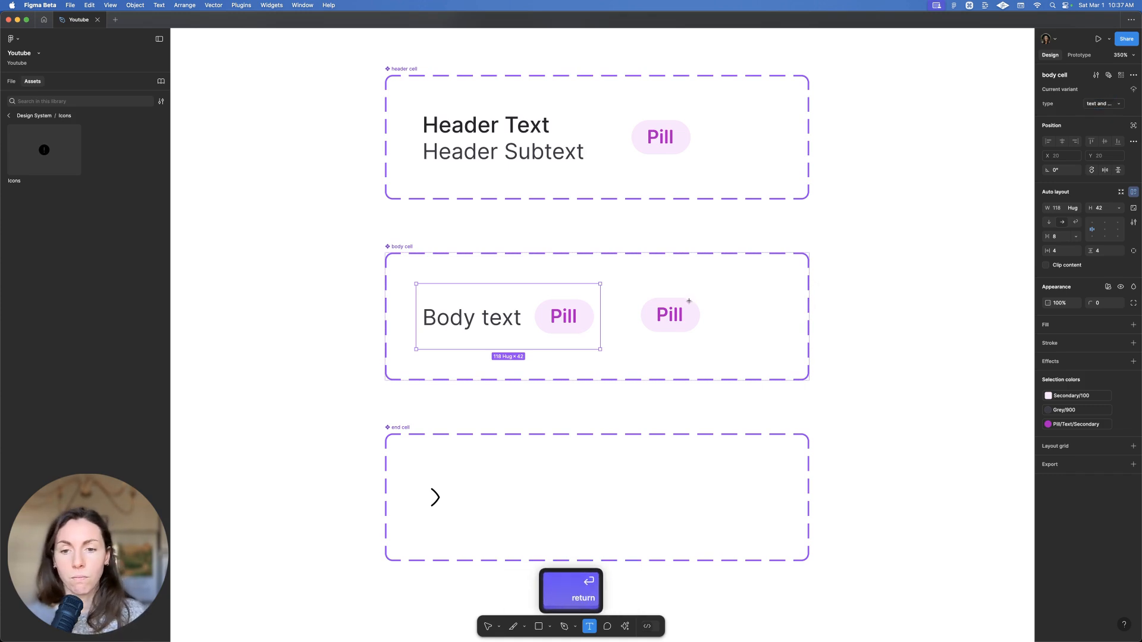
{"action": "left_click", "coordinate": [691, 300]}
{"action": "left_click", "coordinate": [766, 253], "text": "super"}
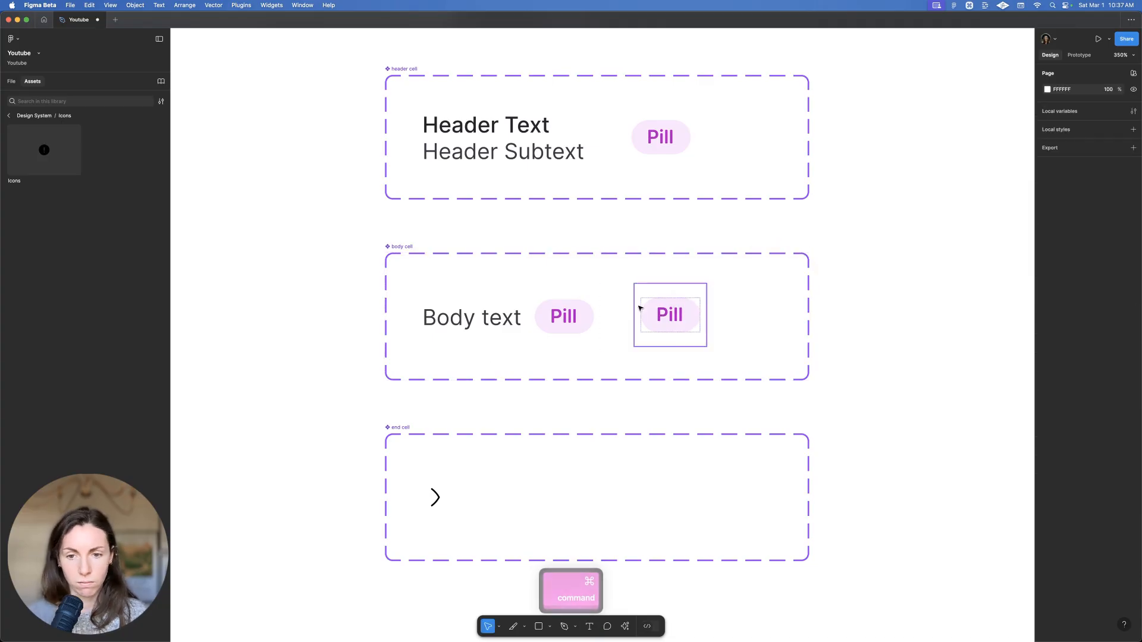
{"action": "left_click", "coordinate": [640, 308], "text": "super"}
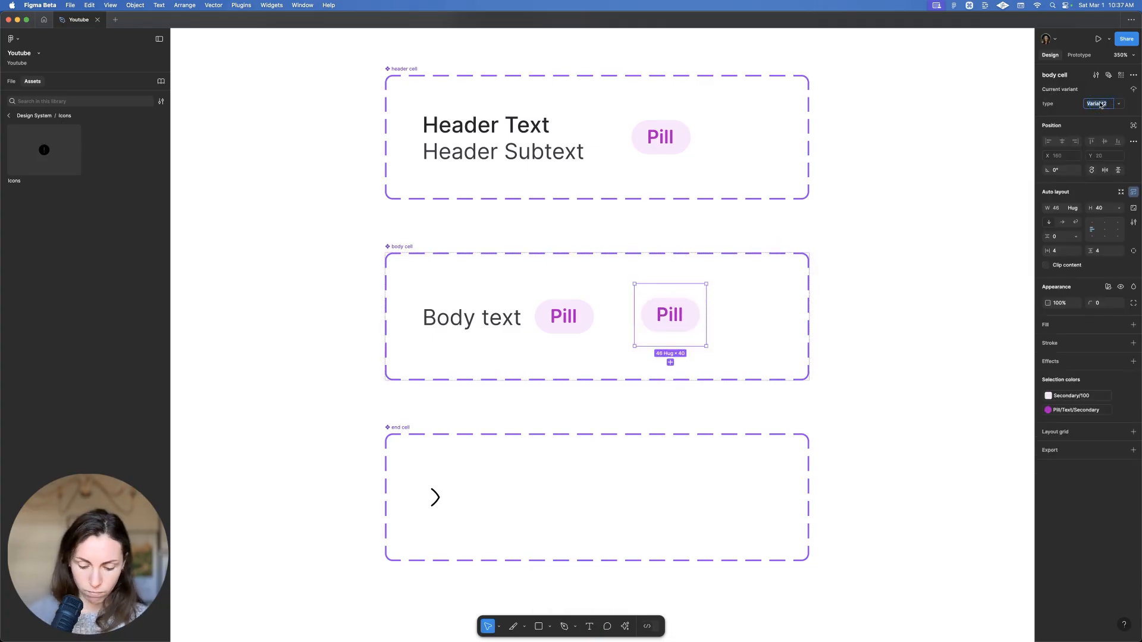
{"action": "type", "text": "oill"}
{"action": "key", "text": "Return"}
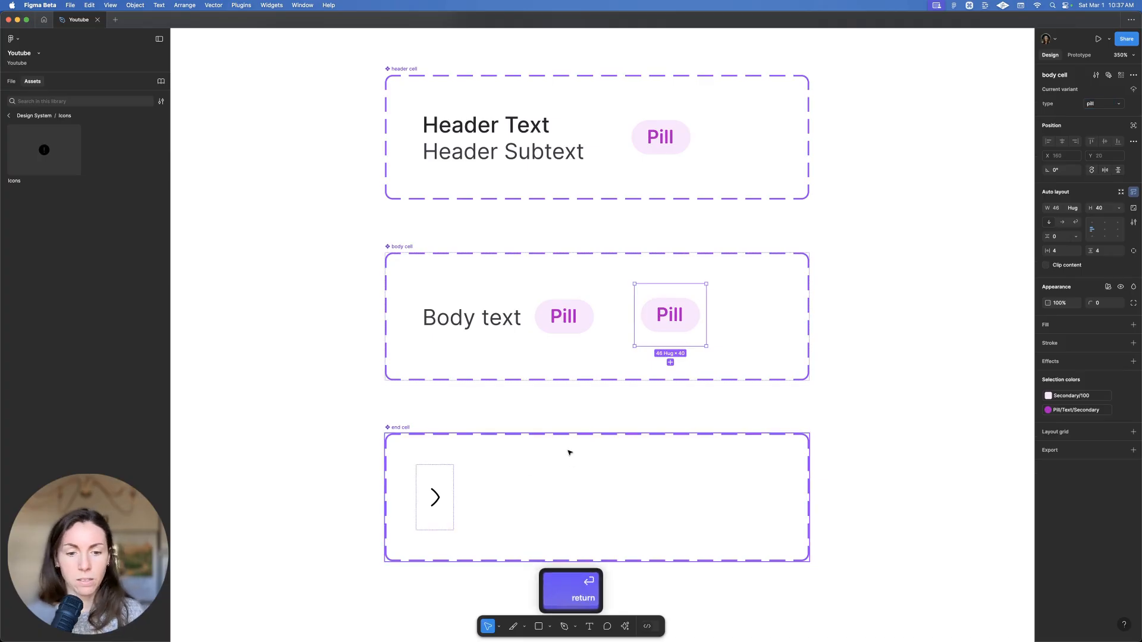
Set the end cell's type value to 'icons' and add a second variant
{"action": "left_click", "coordinate": [430, 492], "text": "super"}
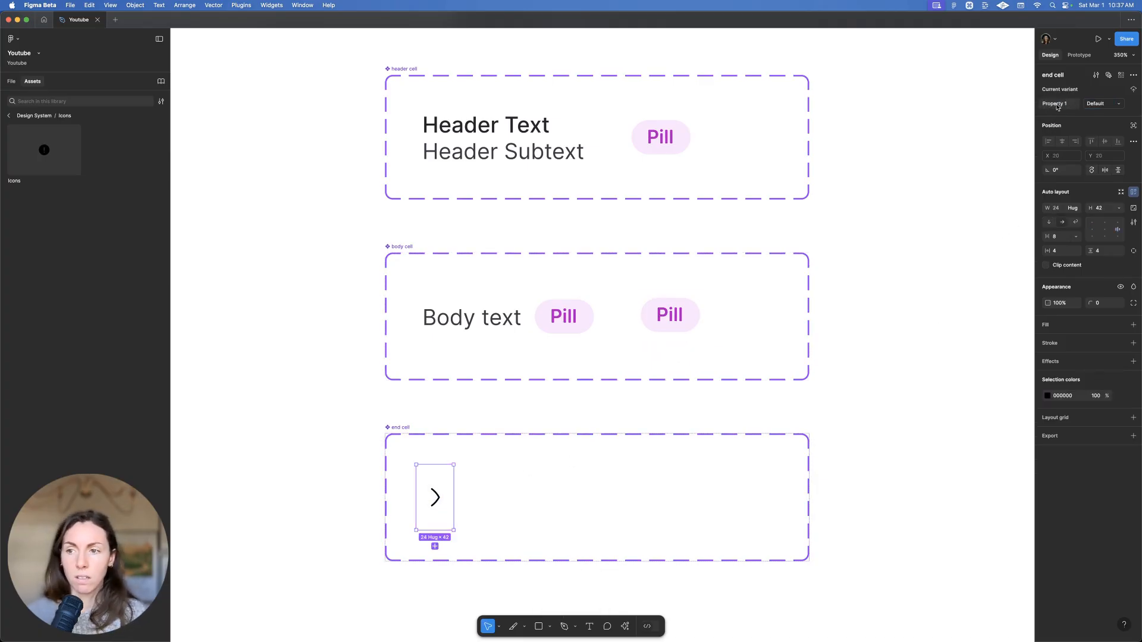
{"action": "type", "text": "t"}
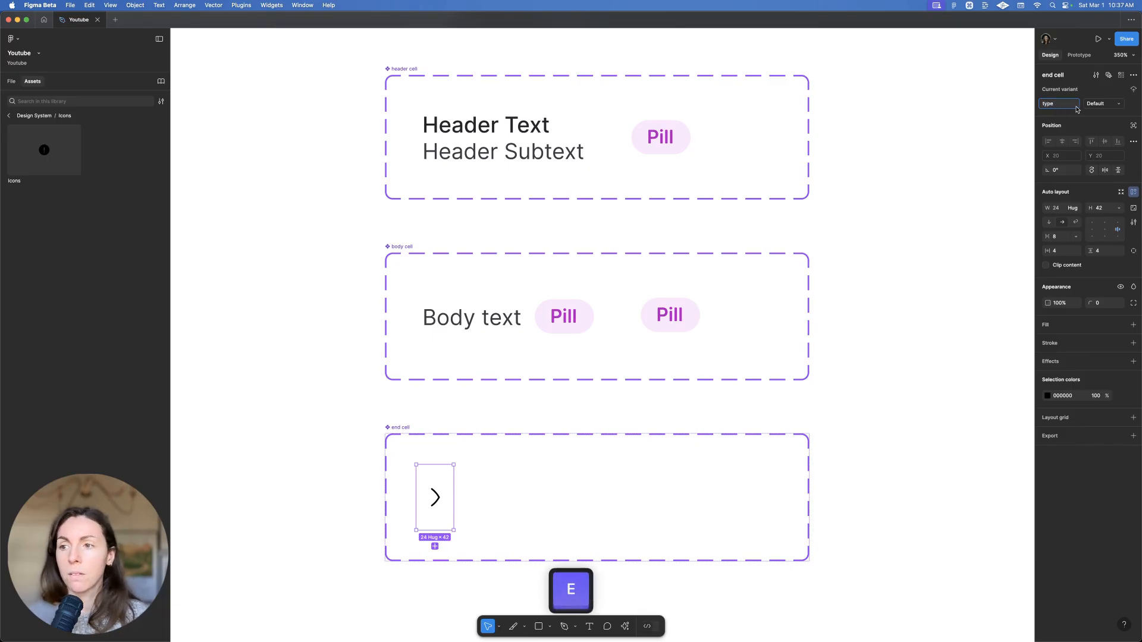
{"action": "type", "text": "ype"}
{"action": "left_click", "coordinate": [1094, 105]}
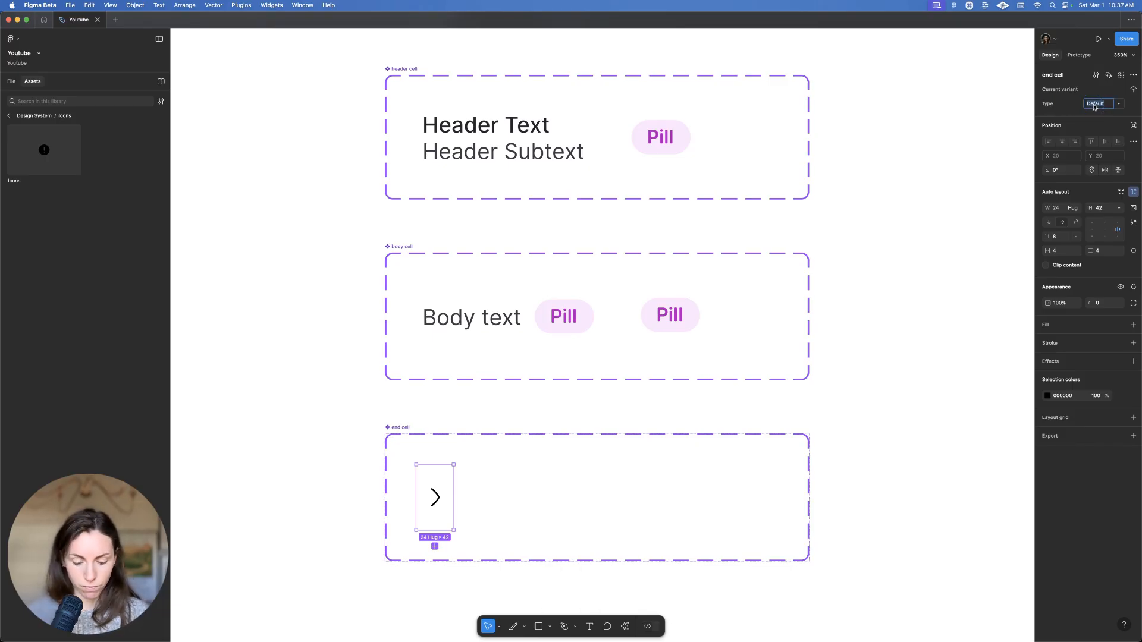
{"action": "type", "text": "icons"}
{"action": "key", "text": "Return"}
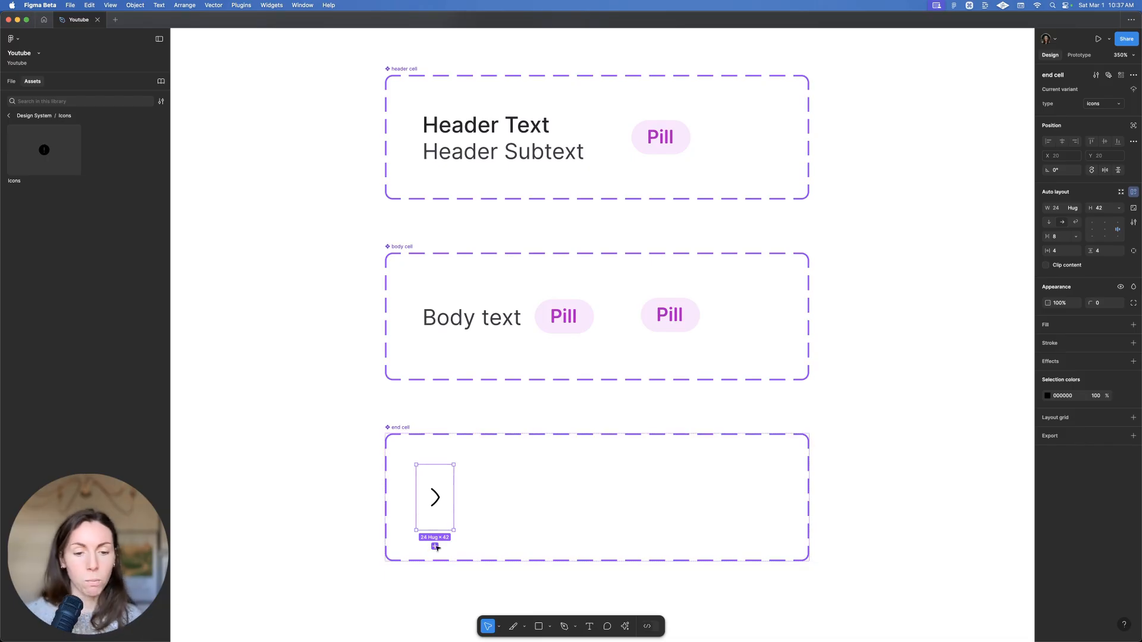
{"action": "left_click", "coordinate": [435, 547]}
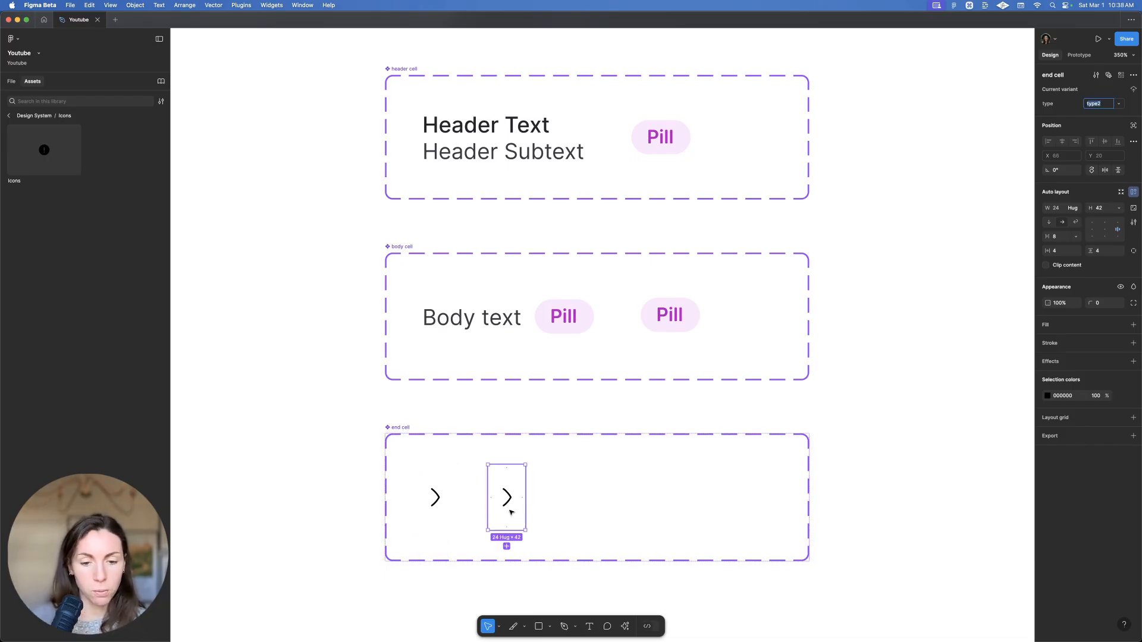
Replace the new variant's chevron with a copy of Body text and delete the leftover icons
{"action": "left_click", "coordinate": [498, 316], "text": "super"}
{"action": "key", "text": "super+c"}
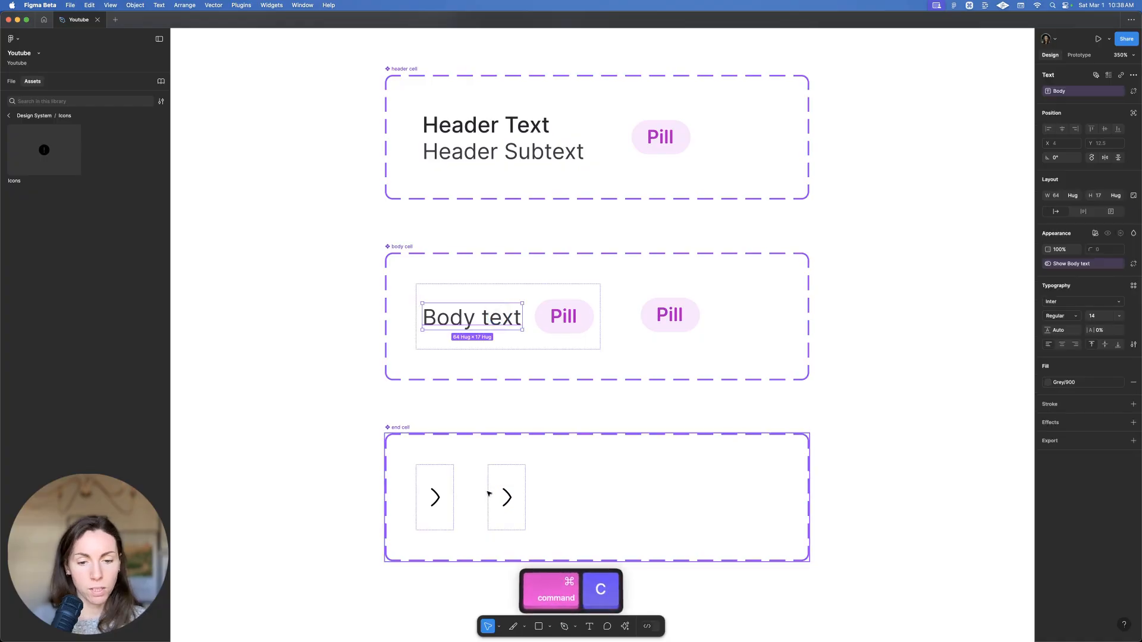
{"action": "left_click", "coordinate": [489, 494]}
{"action": "double_click", "coordinate": [489, 493]}
{"action": "key", "text": "shift+super+r"}
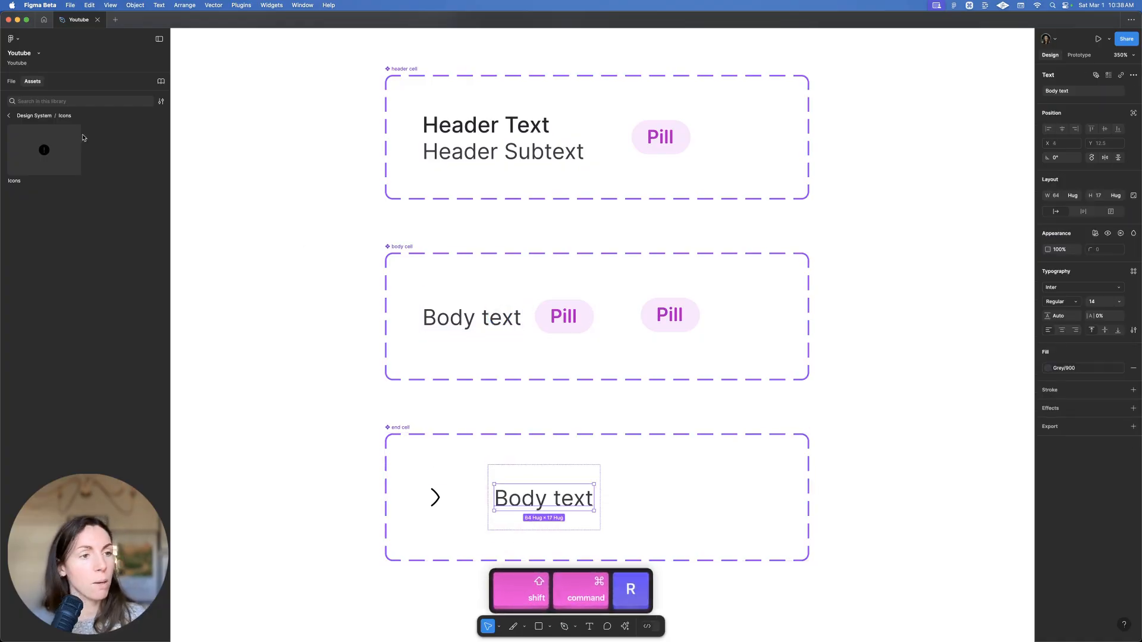
{"action": "left_click", "coordinate": [10, 81]}
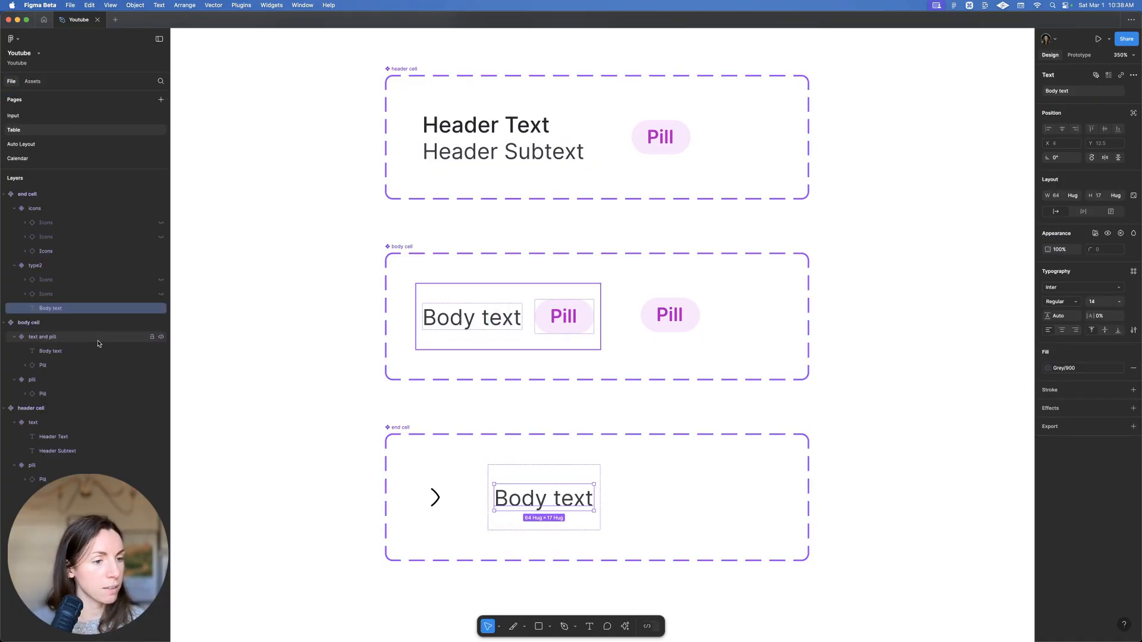
{"action": "left_click", "coordinate": [49, 294]}
{"action": "left_click", "coordinate": [50, 279], "text": "shift"}
{"action": "key", "text": "BackSpace"}
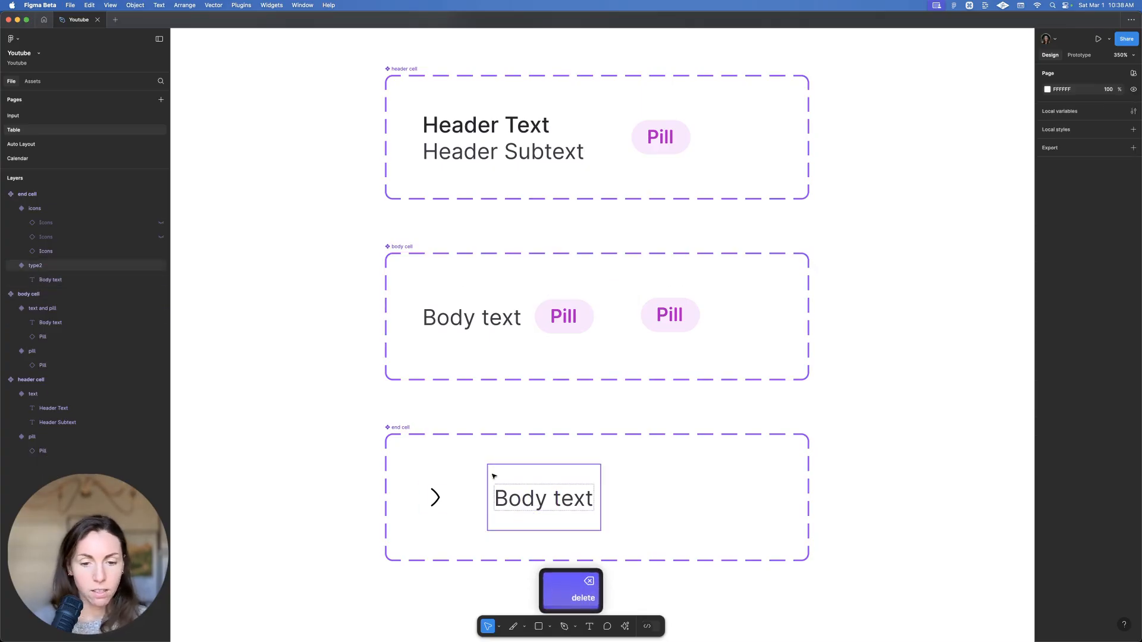
Underline the text, reword it to 'Link' and name the variant 'link'
{"action": "left_click", "coordinate": [520, 497], "text": "super"}
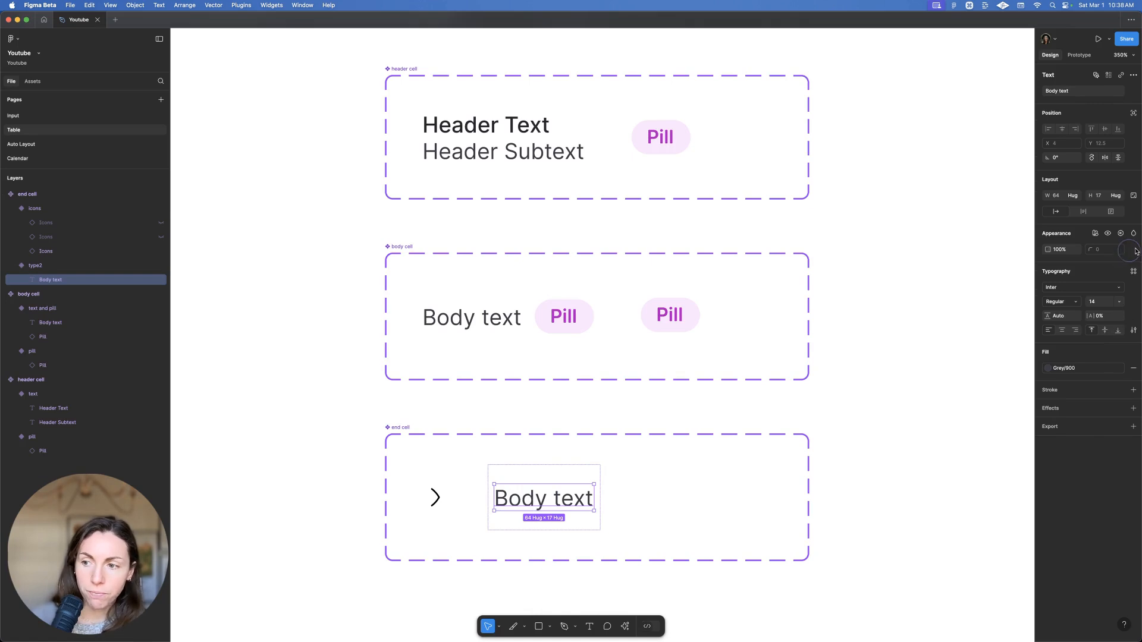
{"action": "left_click_drag", "start_coordinate": [1138, 248], "coordinate": [1118, 252]}
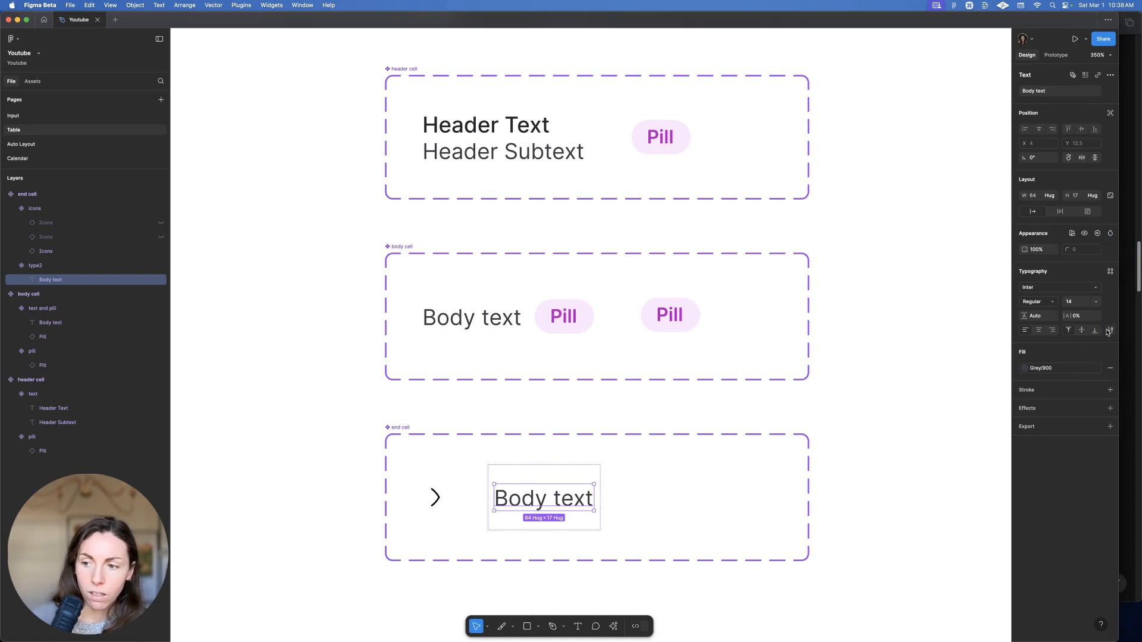
{"action": "left_click", "coordinate": [1109, 331]}
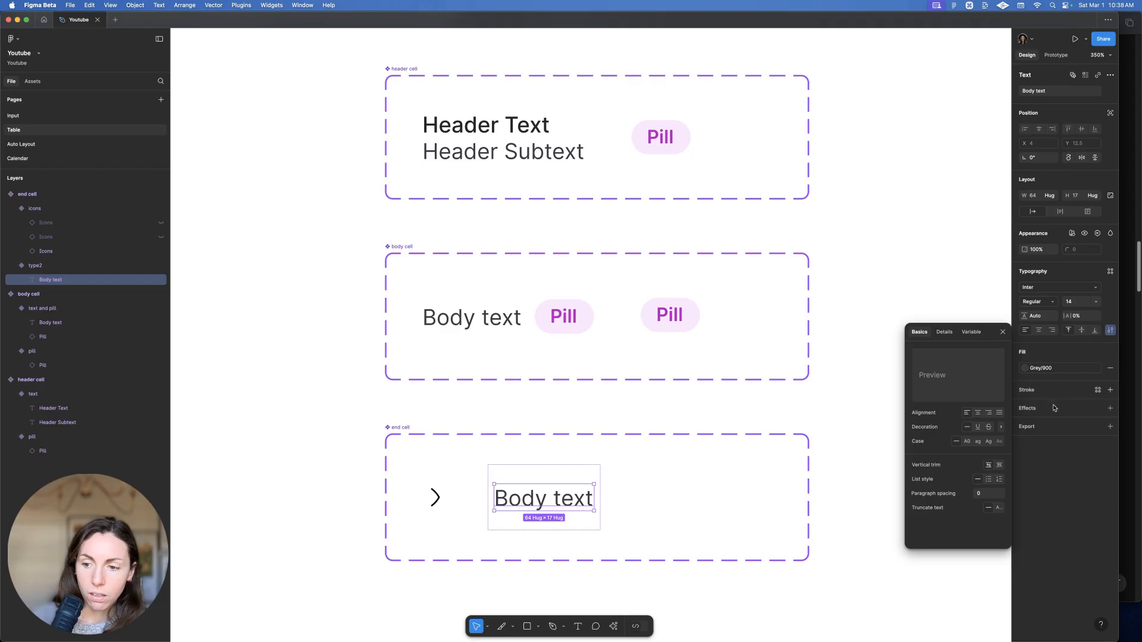
{"action": "left_click", "coordinate": [977, 427]}
{"action": "left_click", "coordinate": [852, 373]}
{"action": "left_click", "coordinate": [547, 486], "text": "super"}
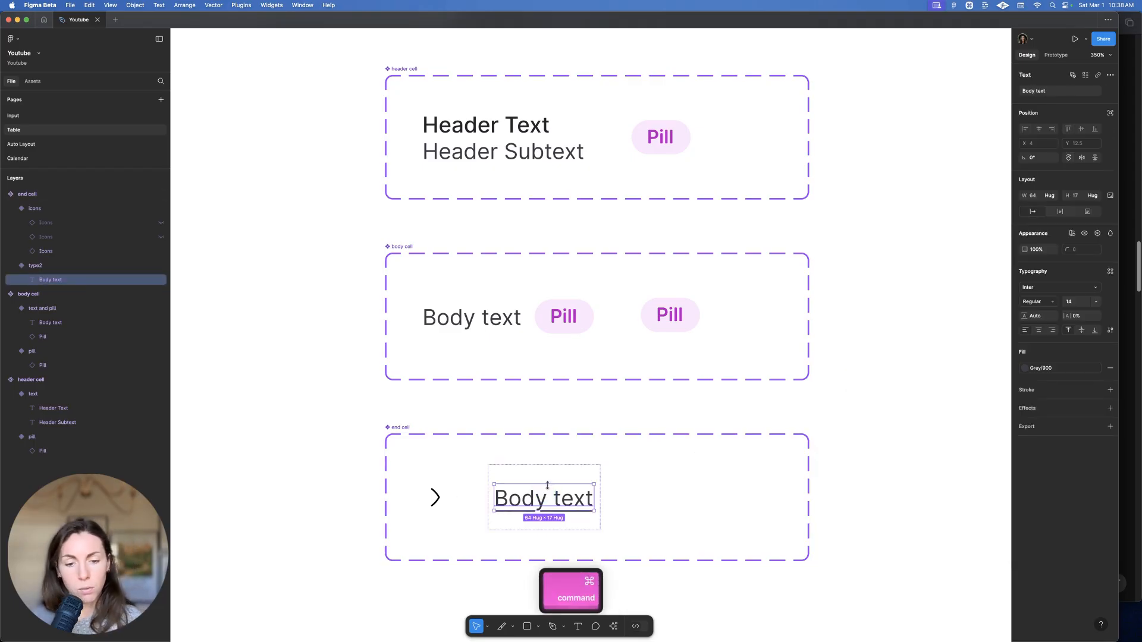
{"action": "double_click", "coordinate": [547, 486]}
{"action": "type", "text": "Lin"}
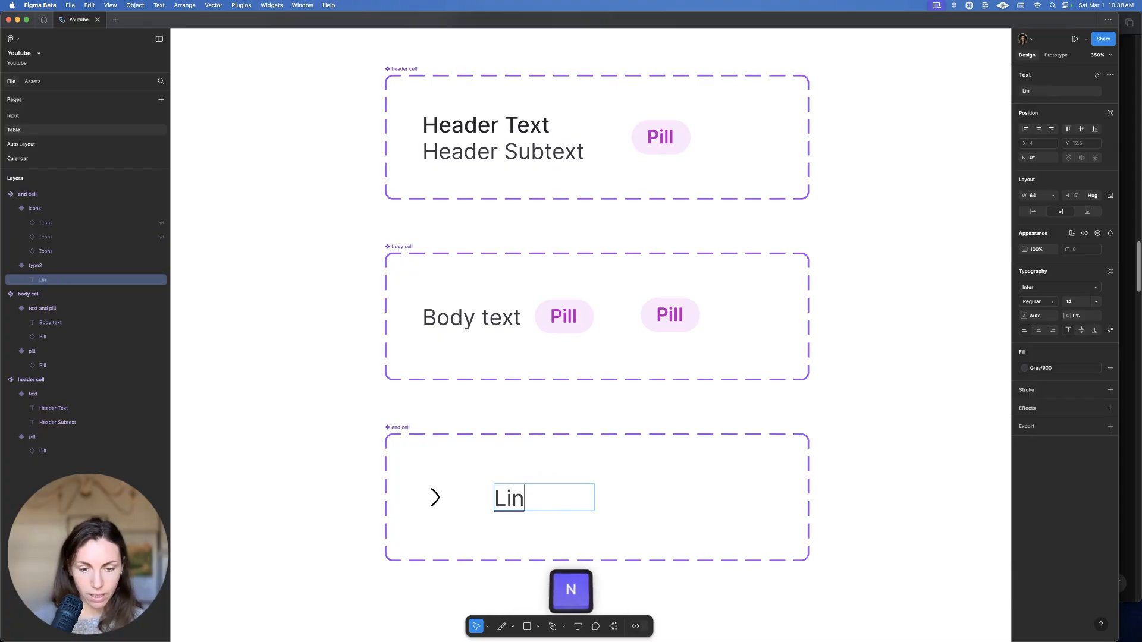
{"action": "key", "text": "Escape"}
{"action": "key", "text": "Escape"}
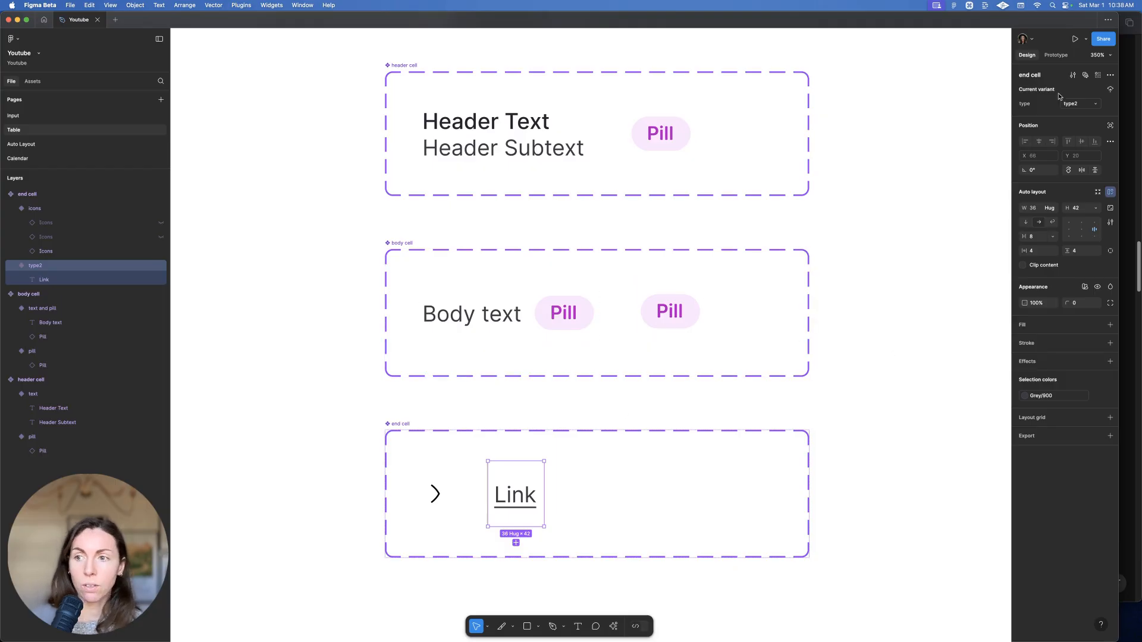
{"action": "type", "text": "link"}
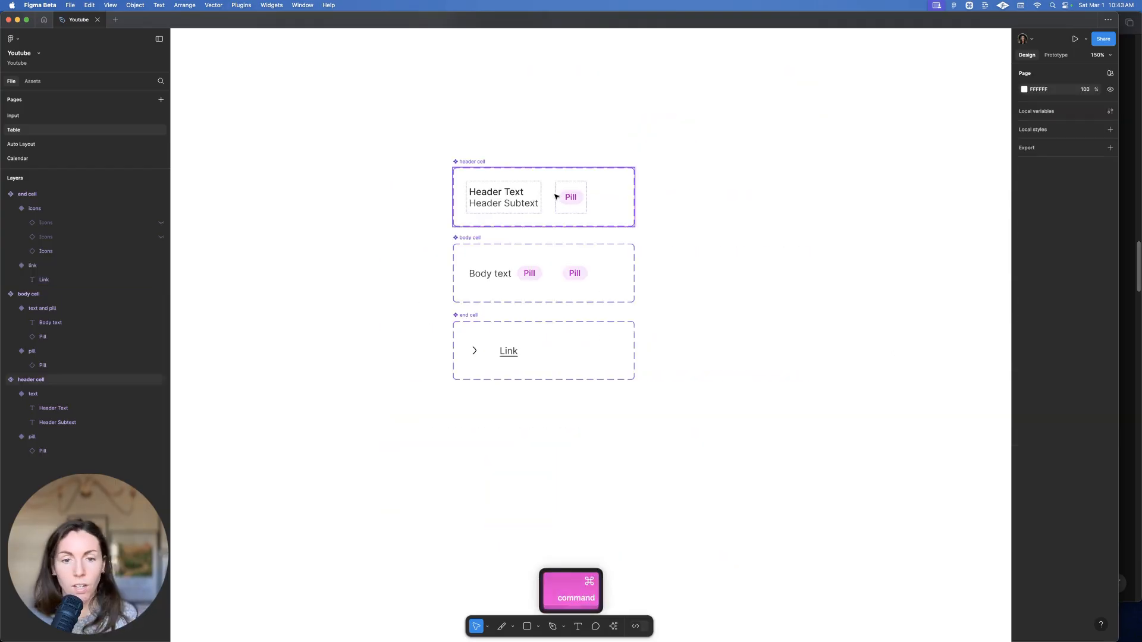
{"action": "scroll", "coordinate": [595, 238], "scroll_direction": "down", "scroll_amount": 3}
{"action": "scroll", "coordinate": [675, 266], "scroll_direction": "down", "scroll_amount": 5}
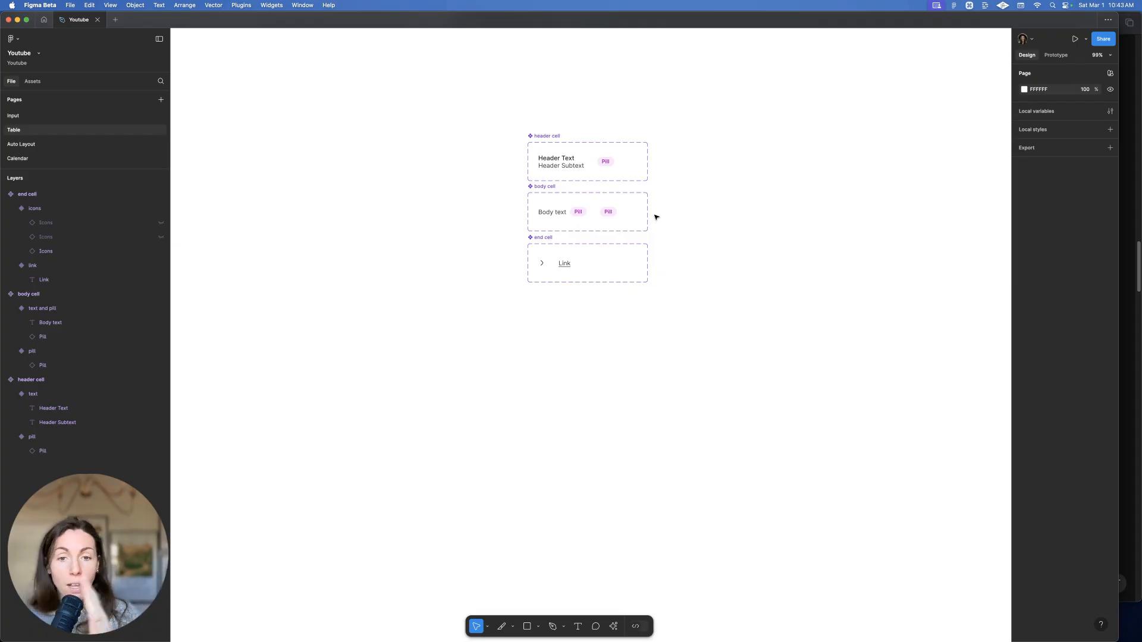
Place two stacked header cell instances and wrap them in an auto-layout frame named 'header'
{"action": "left_click_drag", "start_coordinate": [576, 157], "coordinate": [590, 419]}
{"action": "scroll", "coordinate": [633, 422], "scroll_direction": "down", "scroll_amount": 2}
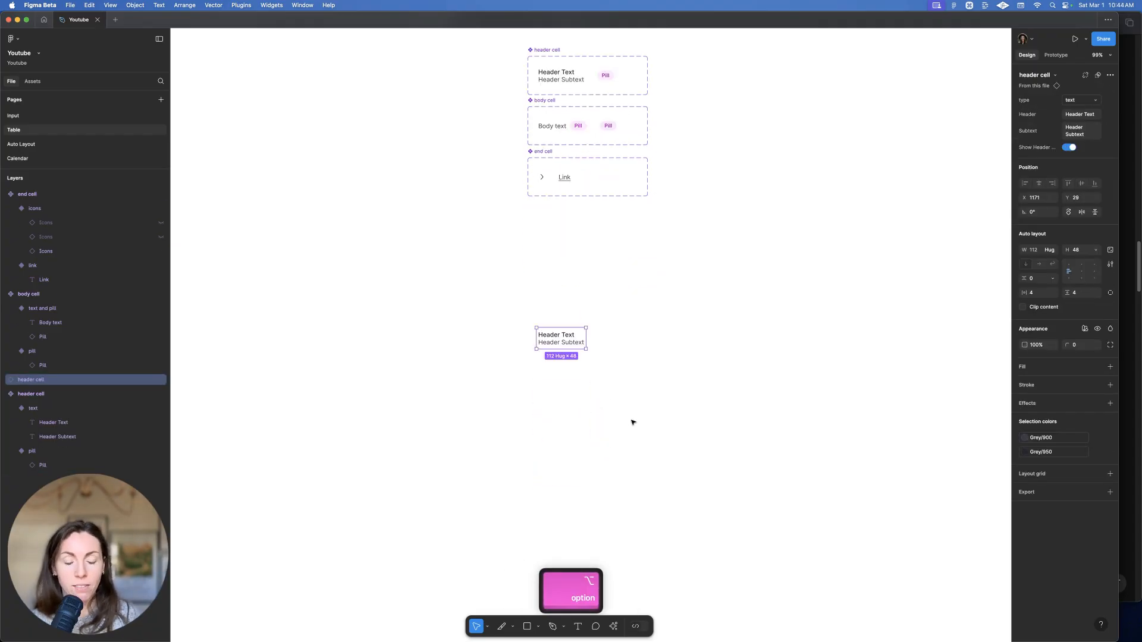
{"action": "left_click_drag", "start_coordinate": [552, 329], "coordinate": [553, 350]}
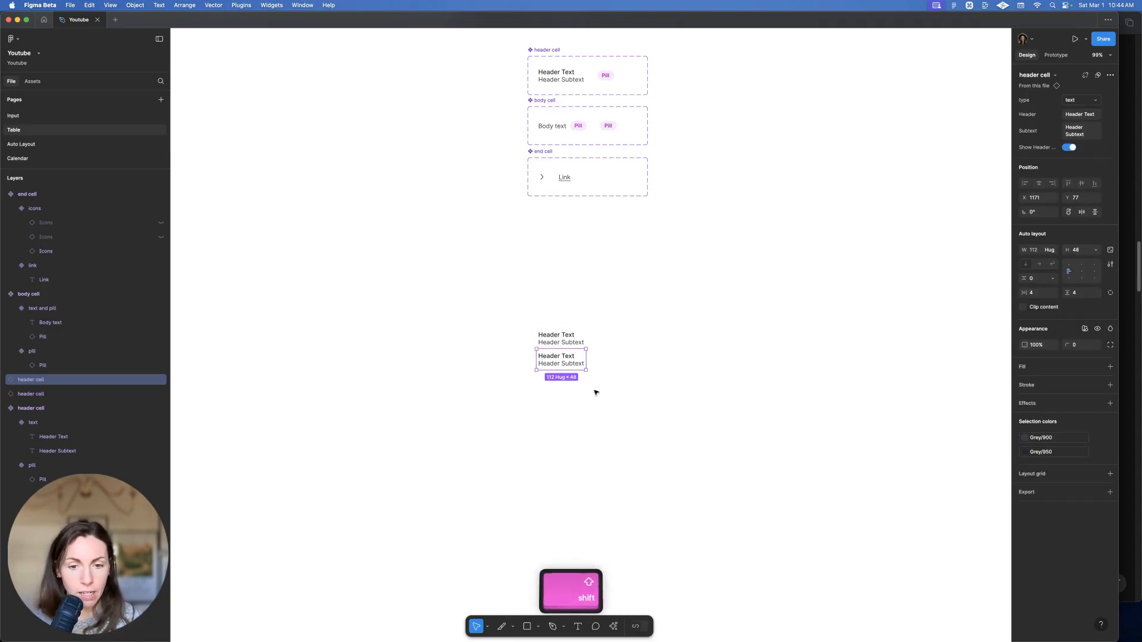
{"action": "left_click_drag", "start_coordinate": [624, 402], "coordinate": [495, 267]}
{"action": "key", "text": "shift+a"}
{"action": "key", "text": "super+r"}
{"action": "type", "text": "header"}
{"action": "key", "text": "Return"}
Paste a third header cell at the top of the frame and detach it from its component
{"action": "scroll", "coordinate": [526, 301], "scroll_direction": "up", "scroll_amount": 5}
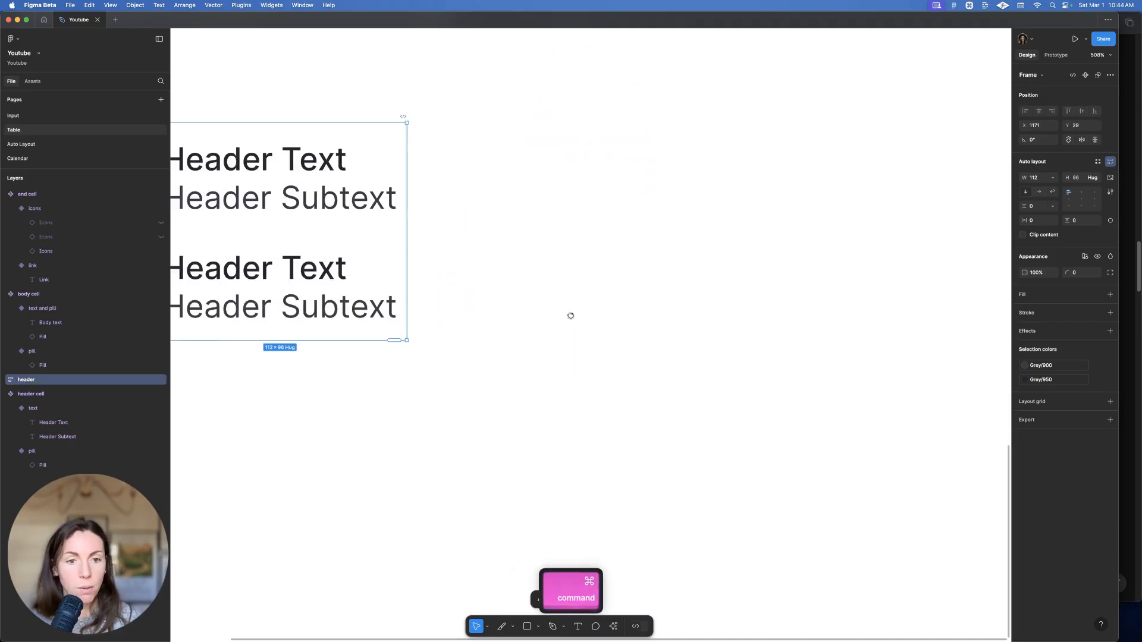
{"action": "left_click", "coordinate": [520, 295], "text": "super"}
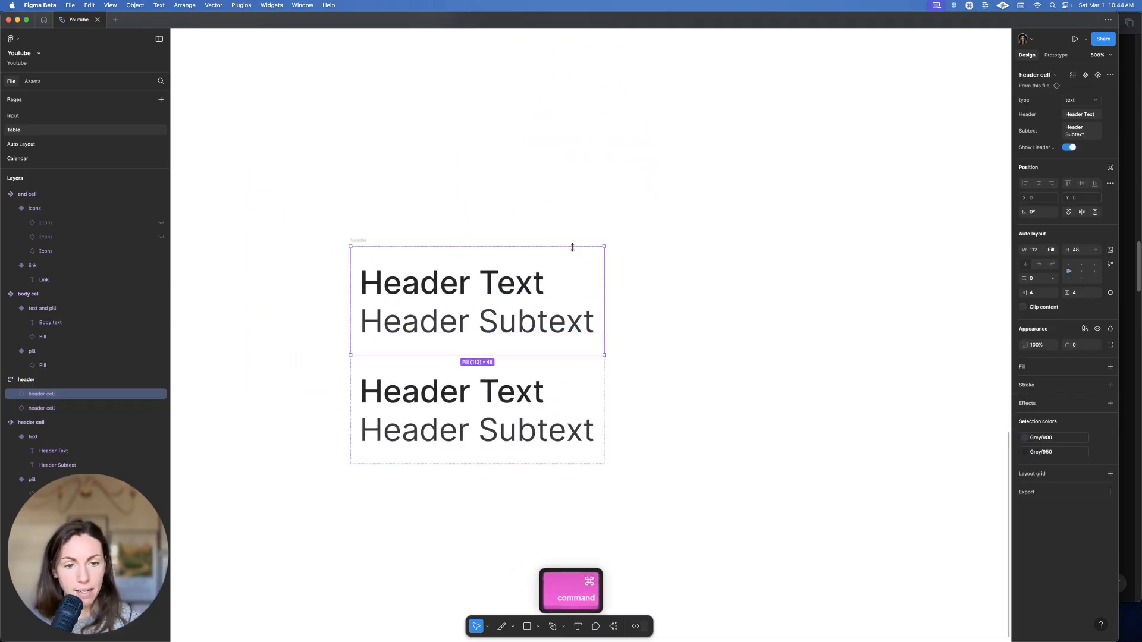
{"action": "key", "text": "super+v"}
{"action": "key", "text": "Up"}
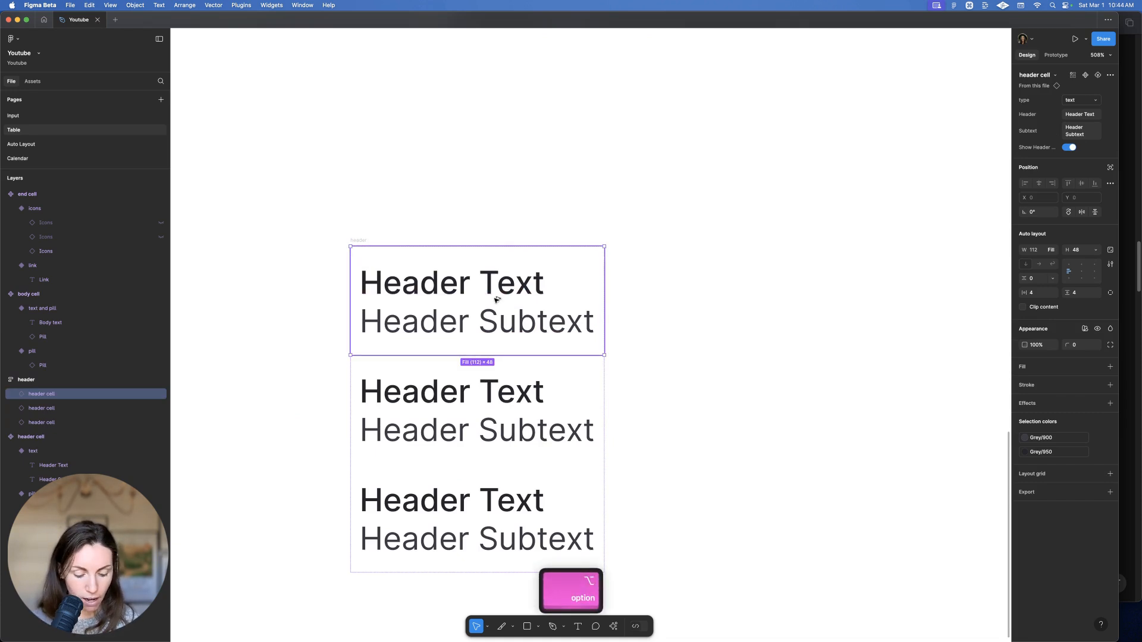
{"action": "key", "text": "alt+super+b"}
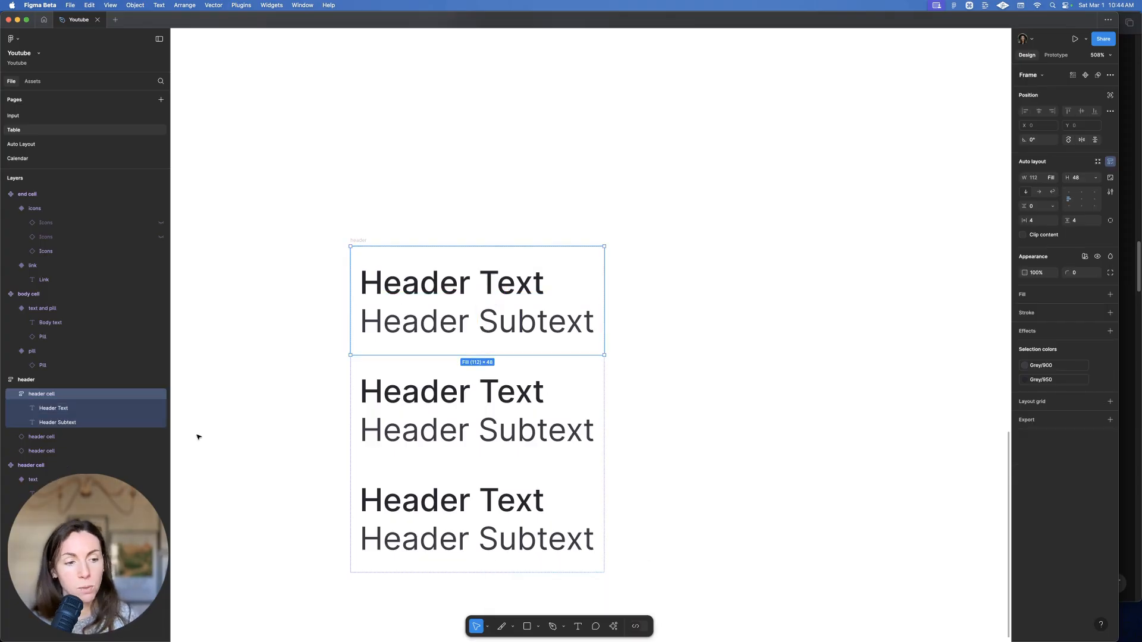
Delete the Header Subtext layer, set Header Text to size 12, and make the cell hug its height
{"action": "left_click", "coordinate": [75, 423]}
{"action": "key", "text": "BackSpace"}
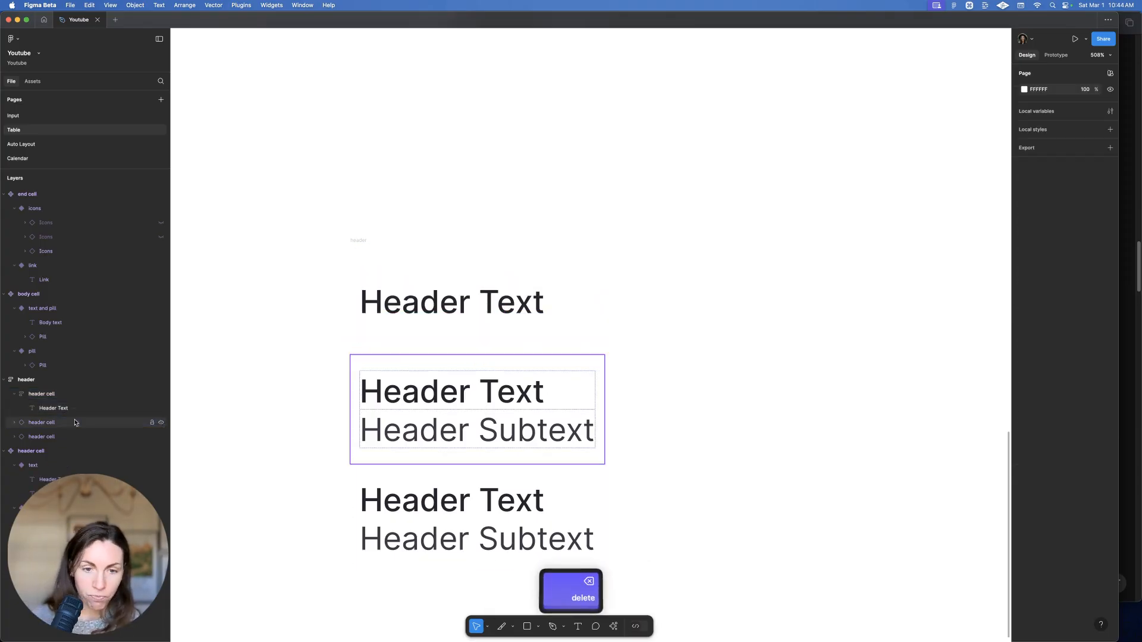
{"action": "double_click", "coordinate": [466, 296]}
{"action": "type", "text": "12"}
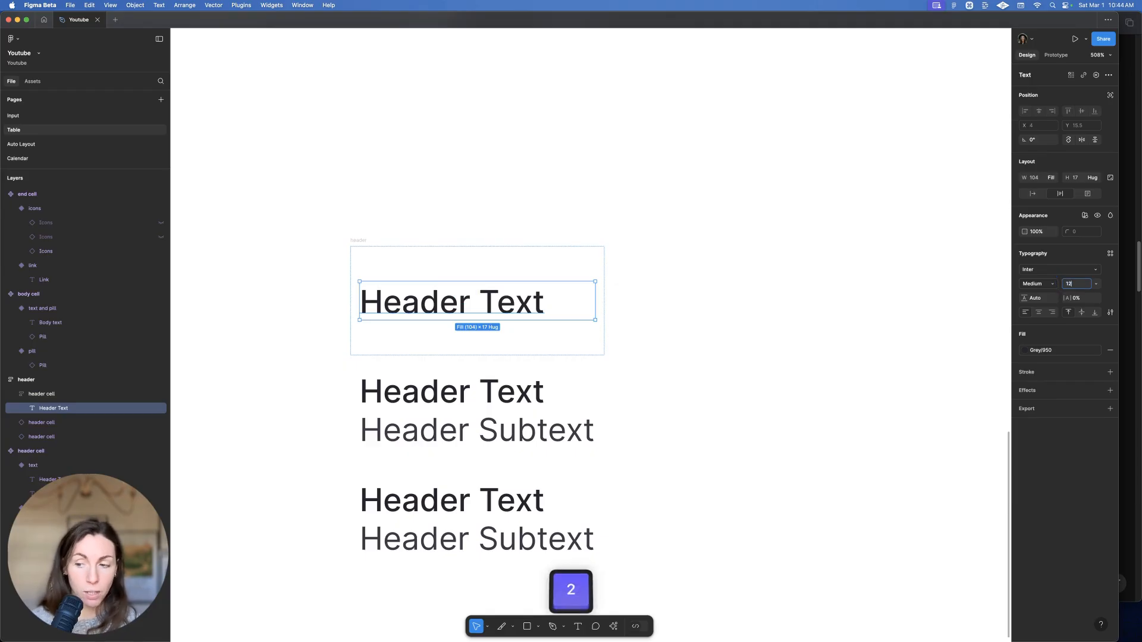
{"action": "key", "text": "Return"}
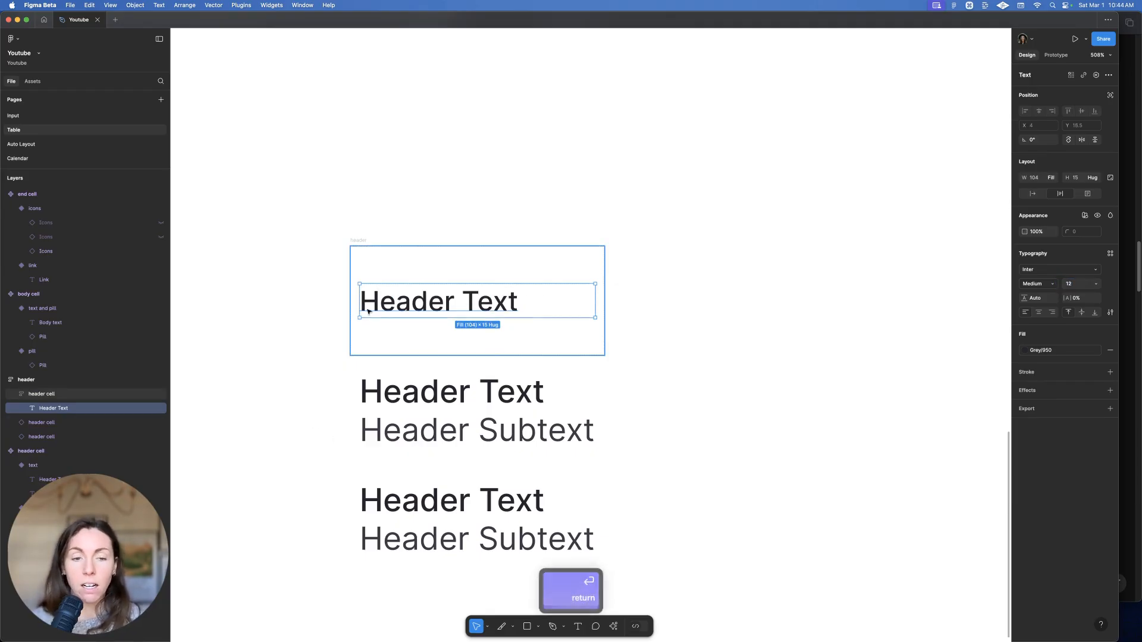
{"action": "left_click", "coordinate": [441, 275]}
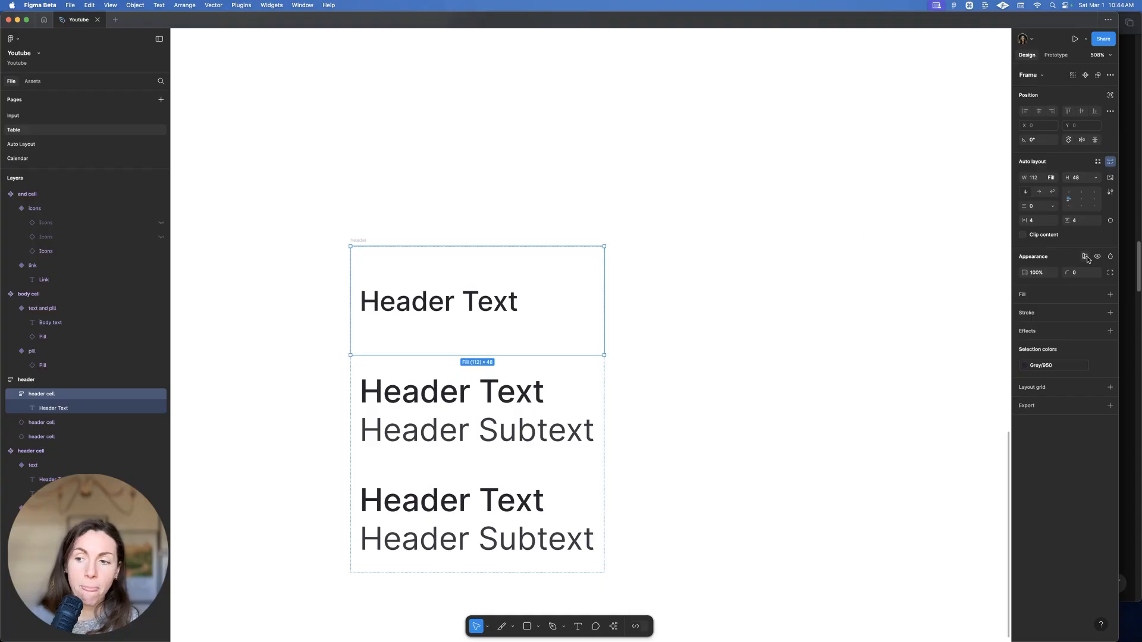
{"action": "left_click", "coordinate": [1099, 179]}
{"action": "left_click", "coordinate": [1095, 188]}
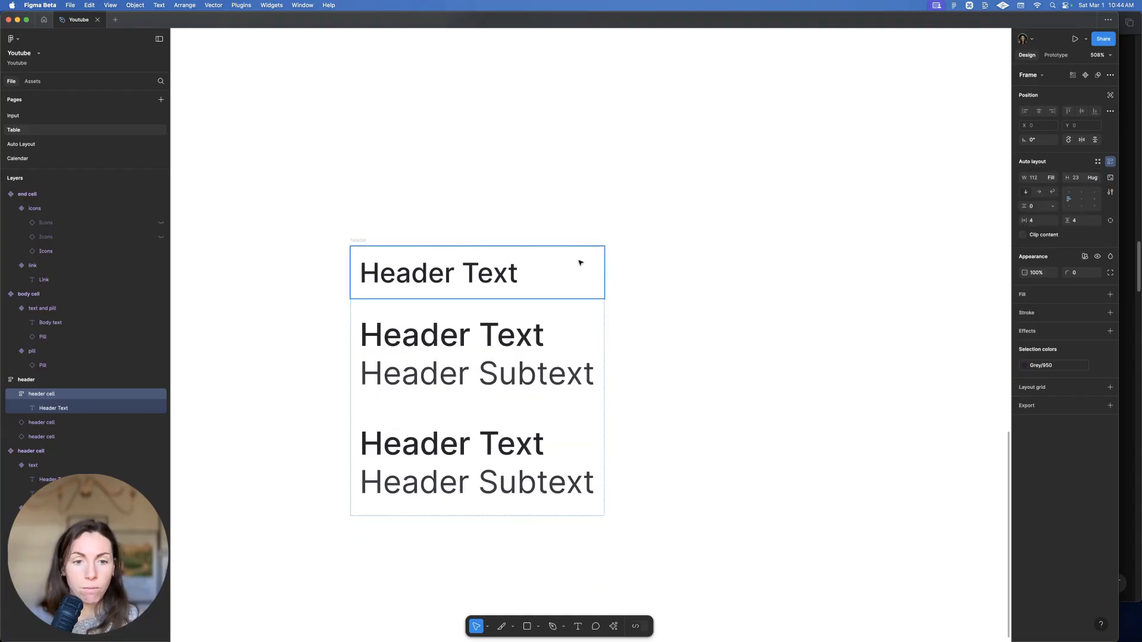
Apply the Grey/50 fill style as the top header cell's background
{"action": "left_click", "coordinate": [1097, 294]}
{"action": "type", "text": "bg"}
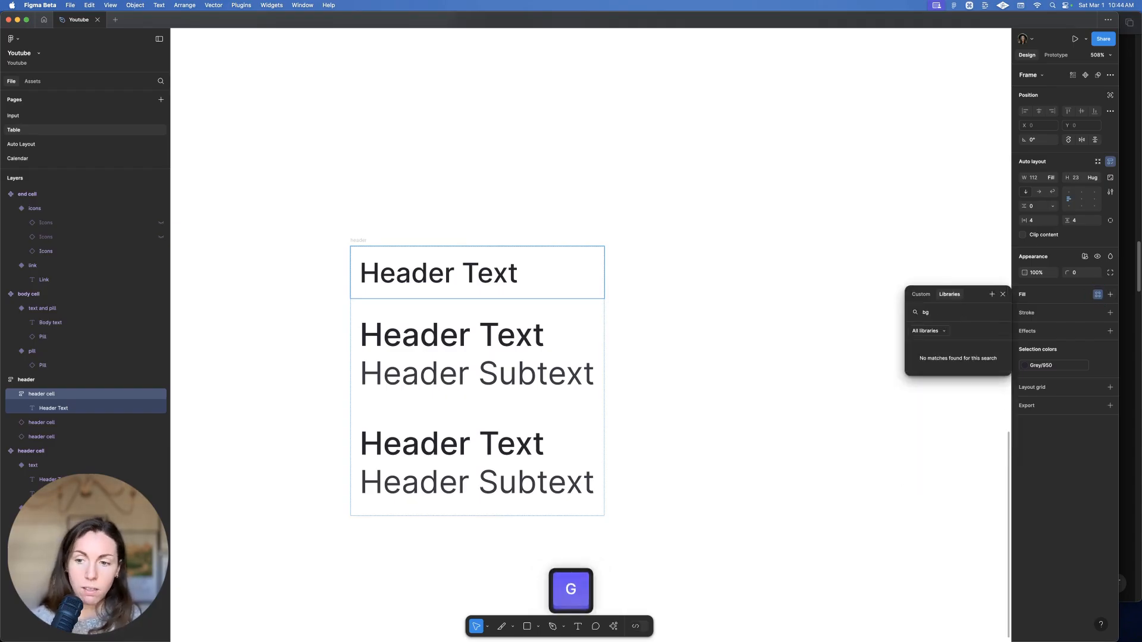
{"action": "key", "text": "BackSpace"}
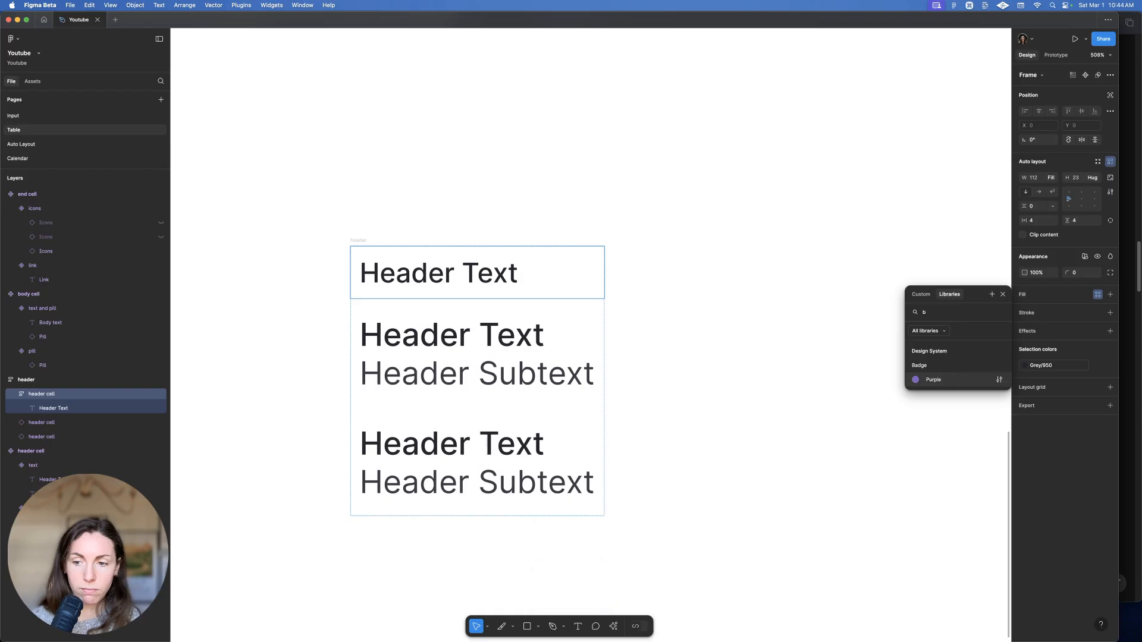
{"action": "key", "text": "BackSpace"}
{"action": "type", "text": "gr"}
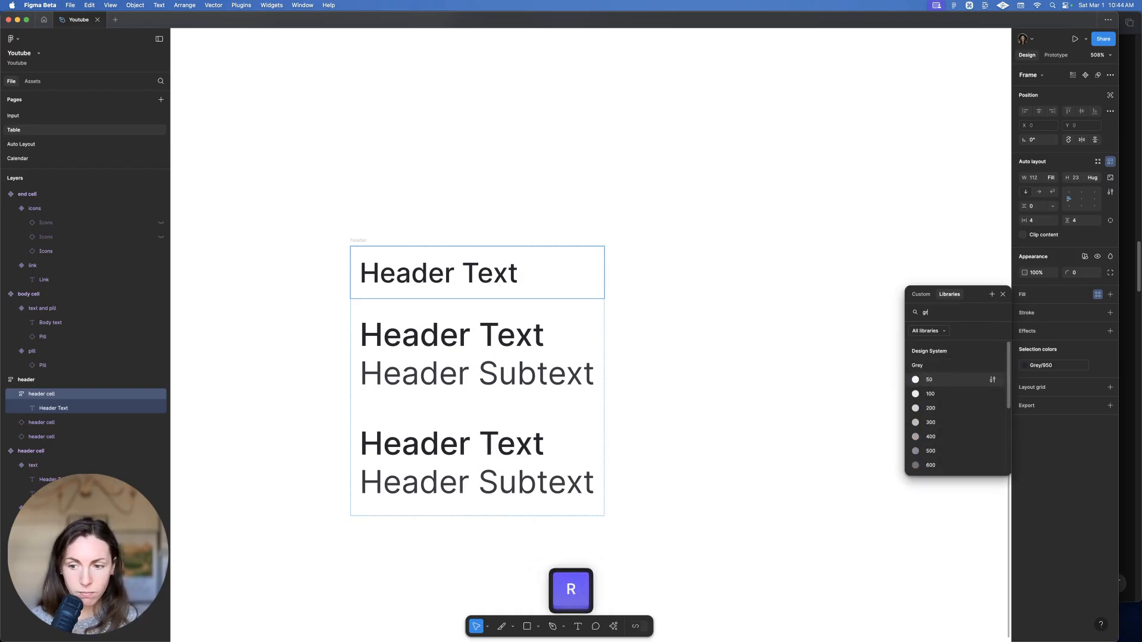
{"action": "left_click", "coordinate": [938, 377]}
{"action": "left_click", "coordinate": [834, 378]}
Give the lower cells a Grey/100 stroke on the bottom edge only
{"action": "scroll", "coordinate": [793, 381], "scroll_direction": "down", "scroll_amount": 5}
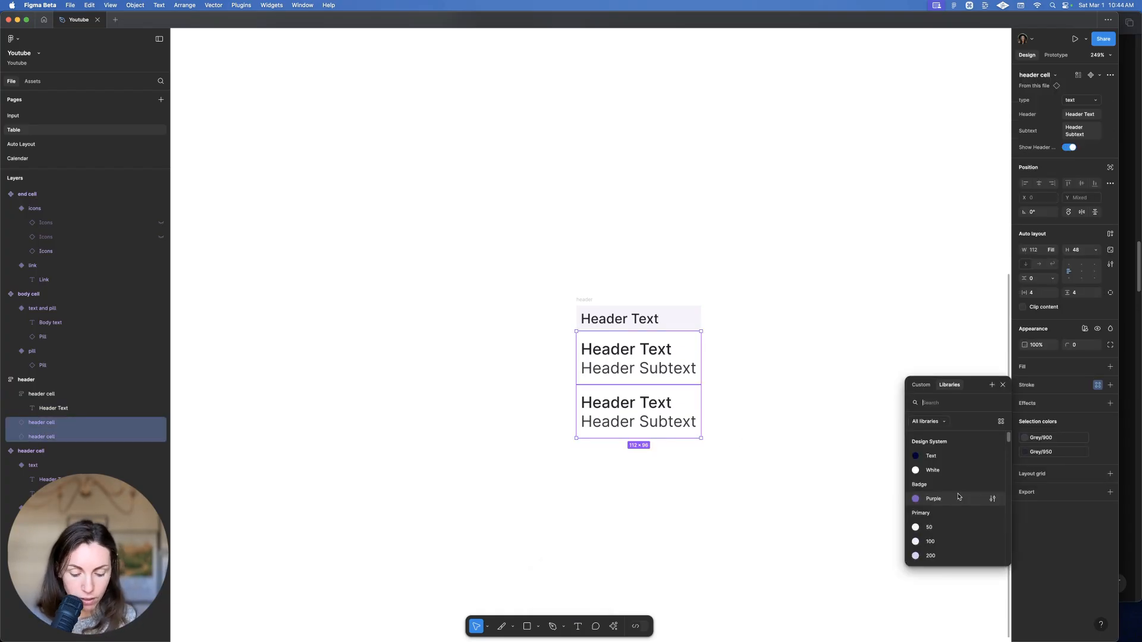
{"action": "type", "text": "gra\\"}
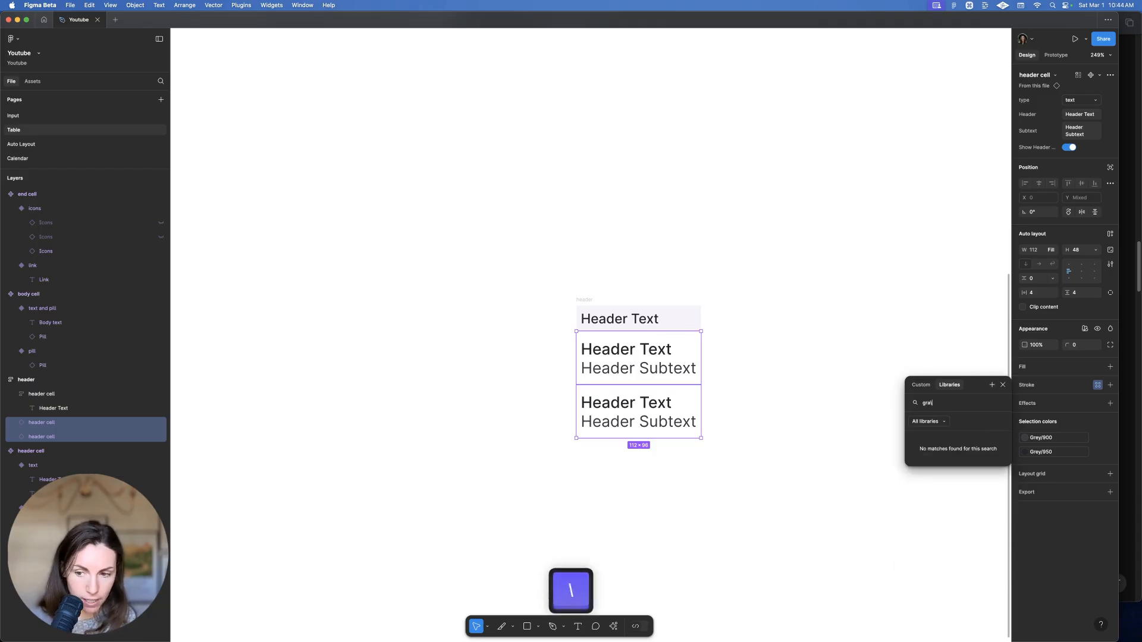
{"action": "key", "text": "BackSpace"}
{"action": "key", "text": "BackSpace"}
{"action": "type", "text": "ey"}
{"action": "left_click", "coordinate": [960, 482]}
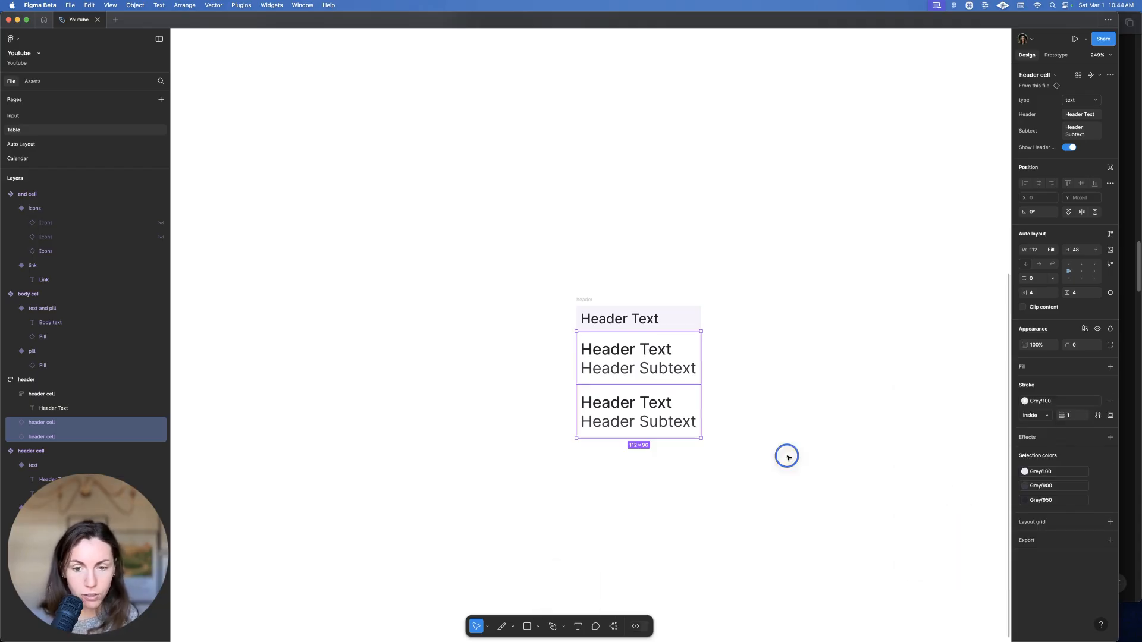
{"action": "left_click", "coordinate": [788, 458]}
{"action": "key", "text": "super+z"}
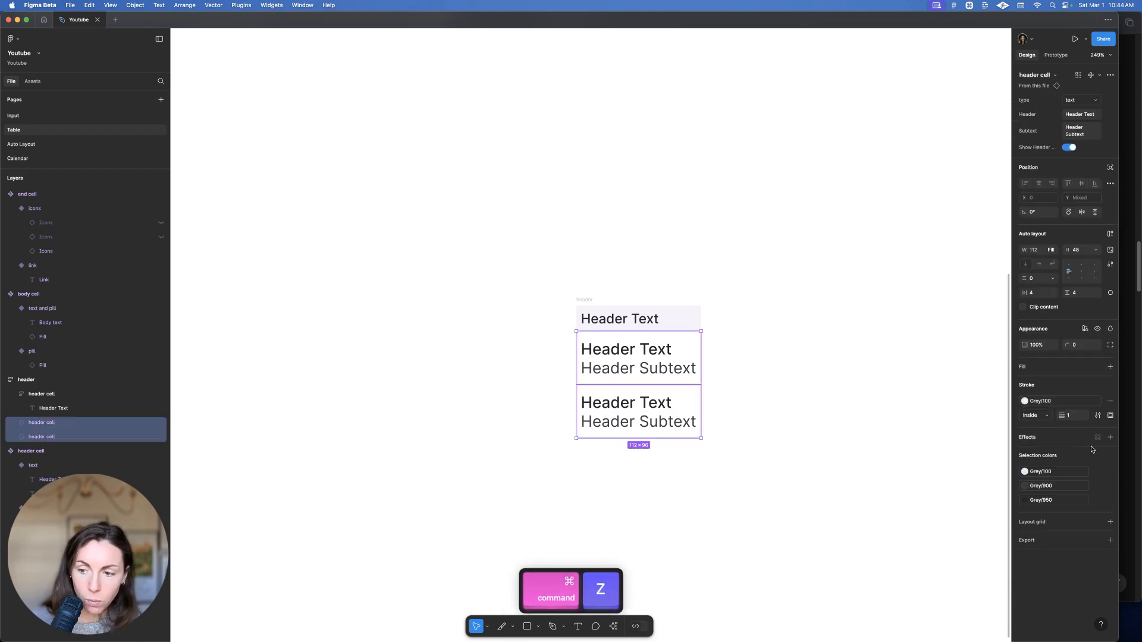
{"action": "left_click", "coordinate": [1110, 415]}
{"action": "left_click", "coordinate": [1084, 457]}
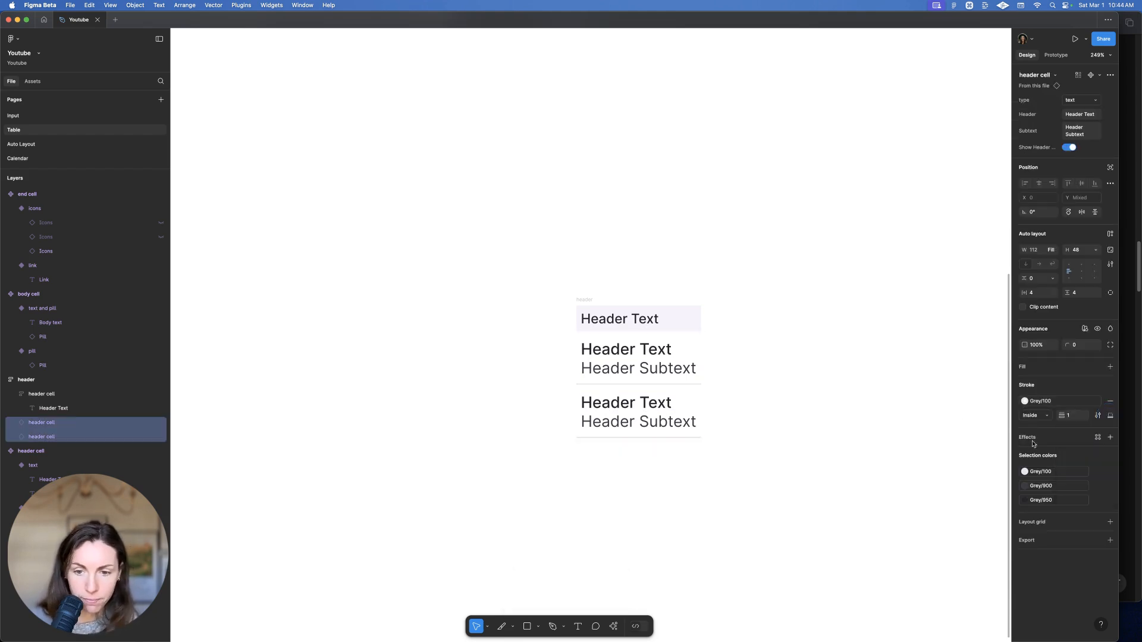
{"action": "left_click", "coordinate": [867, 429]}
Copy the third header cell and paste a duplicate below it
{"action": "left_click", "coordinate": [673, 421]}
{"action": "key", "text": "super+c"}
{"action": "key", "text": "super+v"}
{"action": "key", "text": "super+v"}
{"action": "key", "text": "super+v"}
{"action": "key", "text": "super+v"}
{"action": "key", "text": "super+v"}
{"action": "key", "text": "super+v"}
{"action": "key", "text": "super+v"}
{"action": "key", "text": "super+v"}
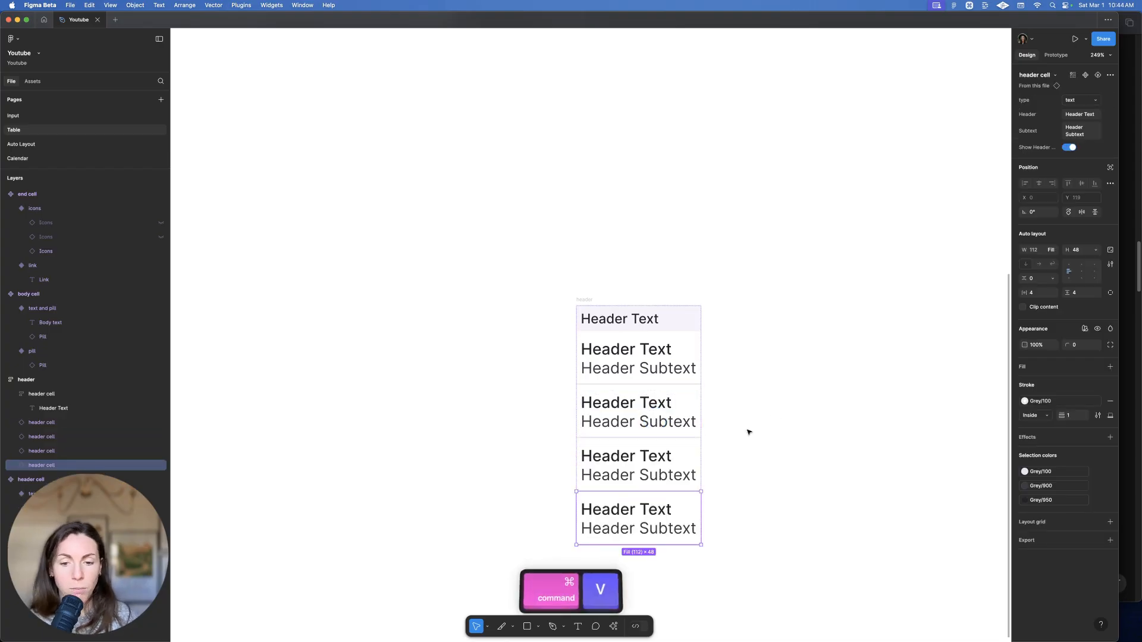
Paste more header cells to lengthen the column to thirteen cells
{"action": "key", "text": "super+v"}
{"action": "scroll", "coordinate": [815, 355], "scroll_direction": "down", "scroll_amount": 5}
{"action": "left_click_drag", "start_coordinate": [819, 352], "coordinate": [677, 348]}
{"action": "key", "text": "super+v"}
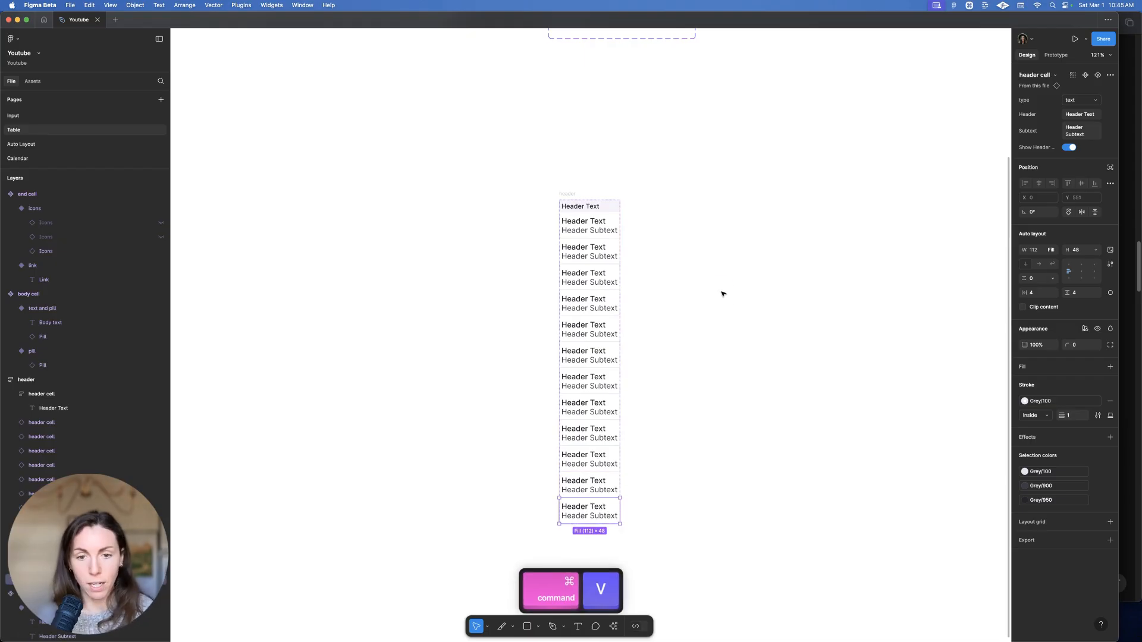
Widen the header frame to 280 and turn it into a component
{"action": "left_click", "coordinate": [567, 193]}
{"action": "left_click_drag", "start_coordinate": [629, 237], "coordinate": [700, 203]}
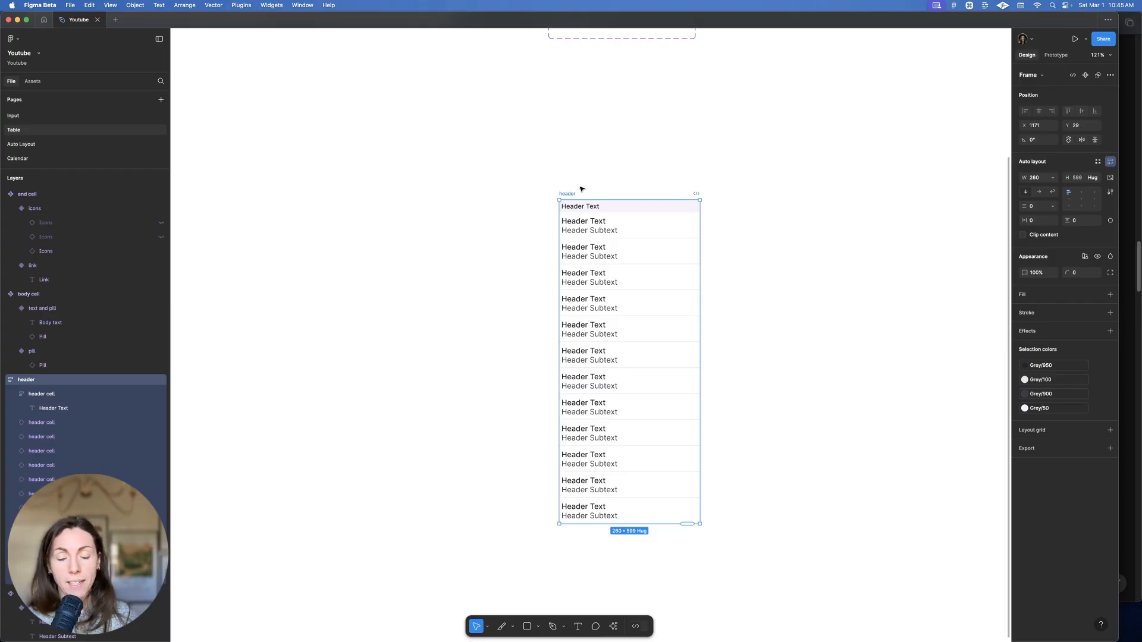
{"action": "key", "text": "super"}
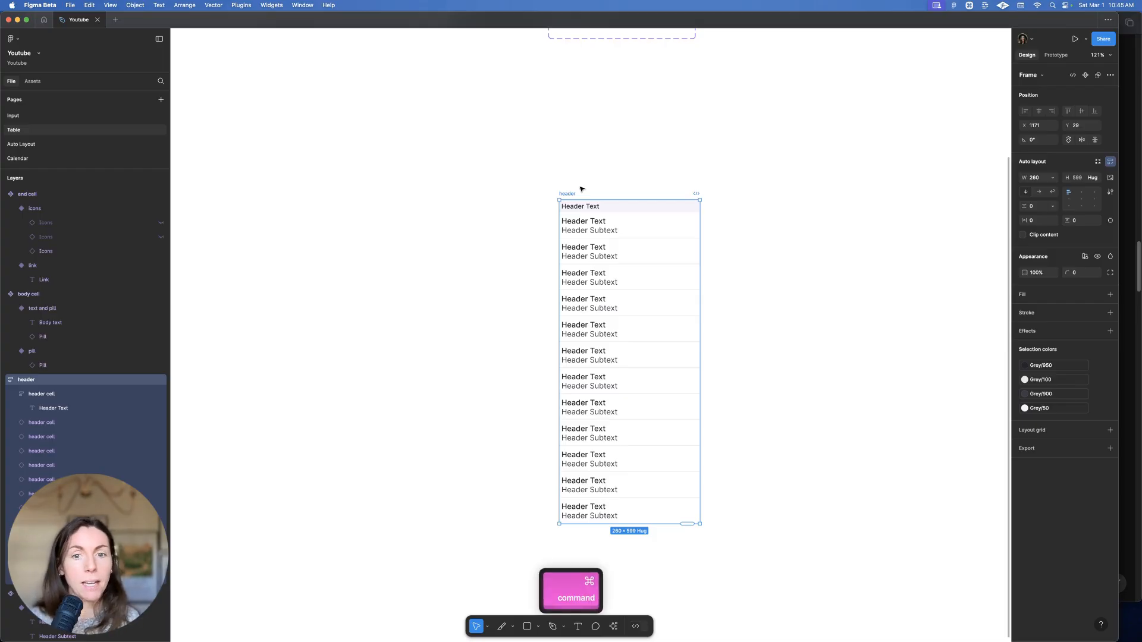
{"action": "key", "text": "alt+super"}
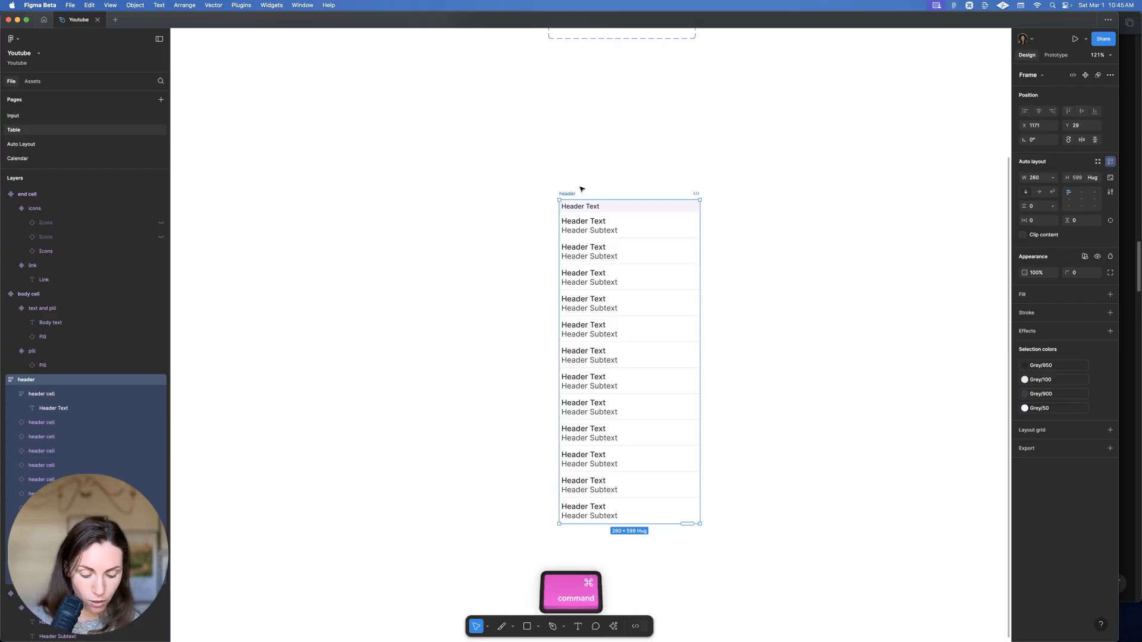
{"action": "key", "text": "alt+super+k"}
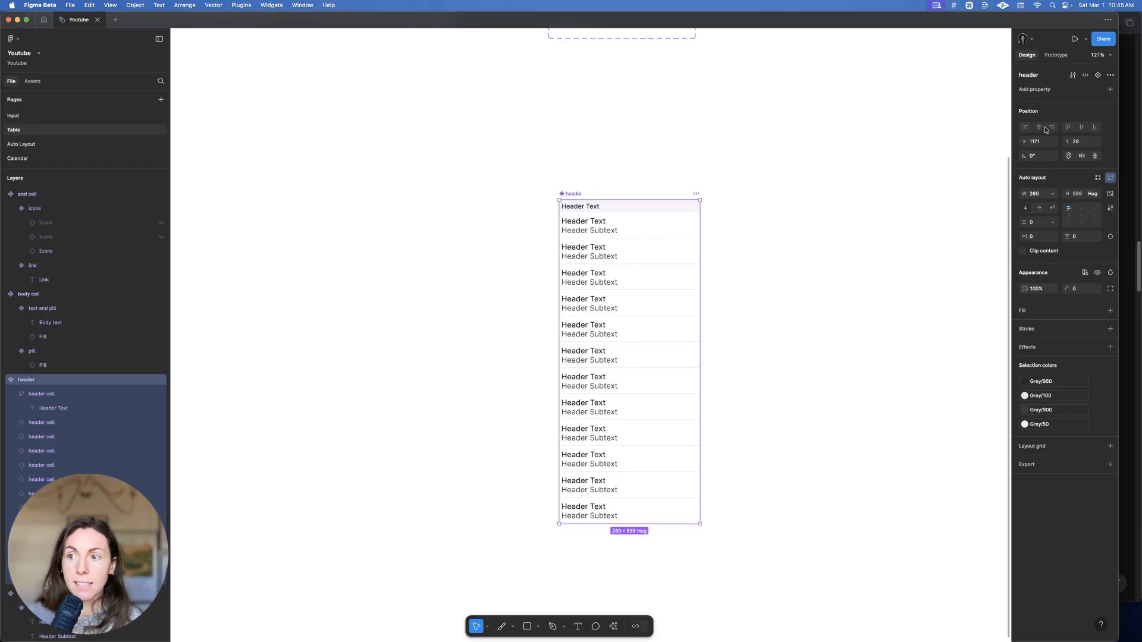
Add a second variant to the header component and name it 'body'
{"action": "left_click", "coordinate": [1098, 76]}
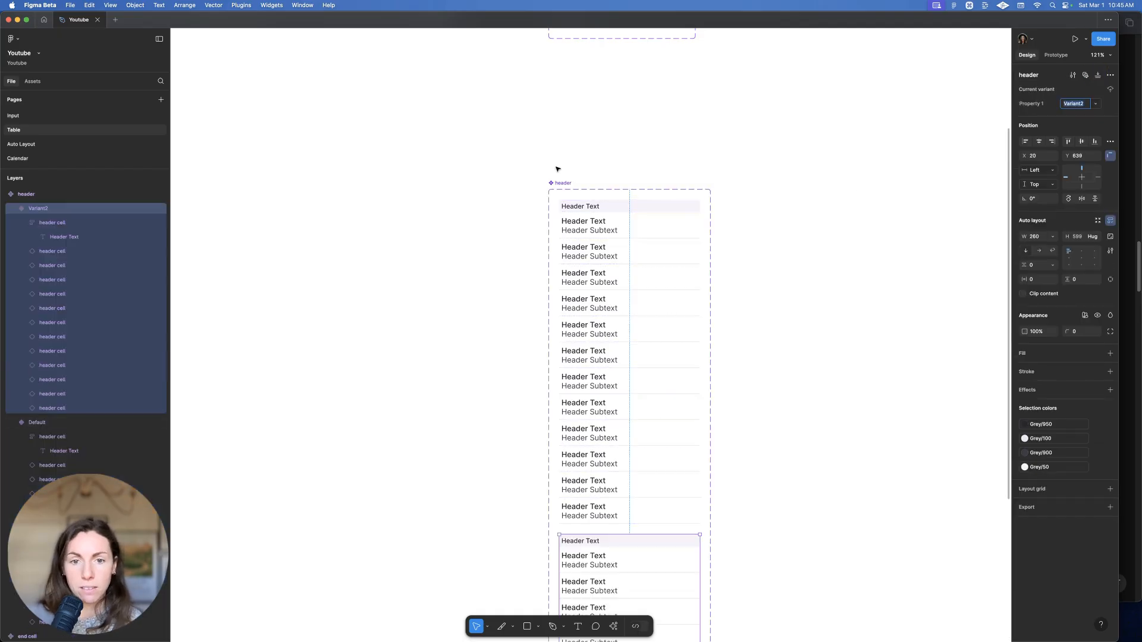
{"action": "key", "text": "super+r"}
{"action": "type", "text": "body"}
{"action": "key", "text": "Return"}
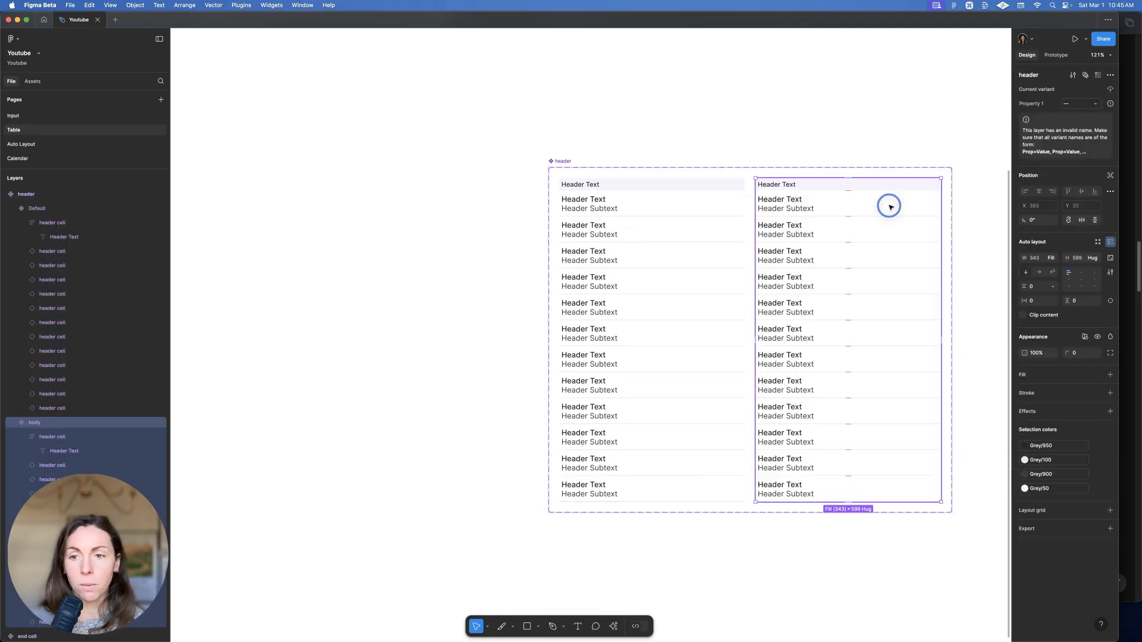
Swap the right column's cells to body cells from the Table folder
{"action": "left_click", "coordinate": [887, 204]}
{"action": "left_click_drag", "start_coordinate": [881, 526], "coordinate": [778, 255]}
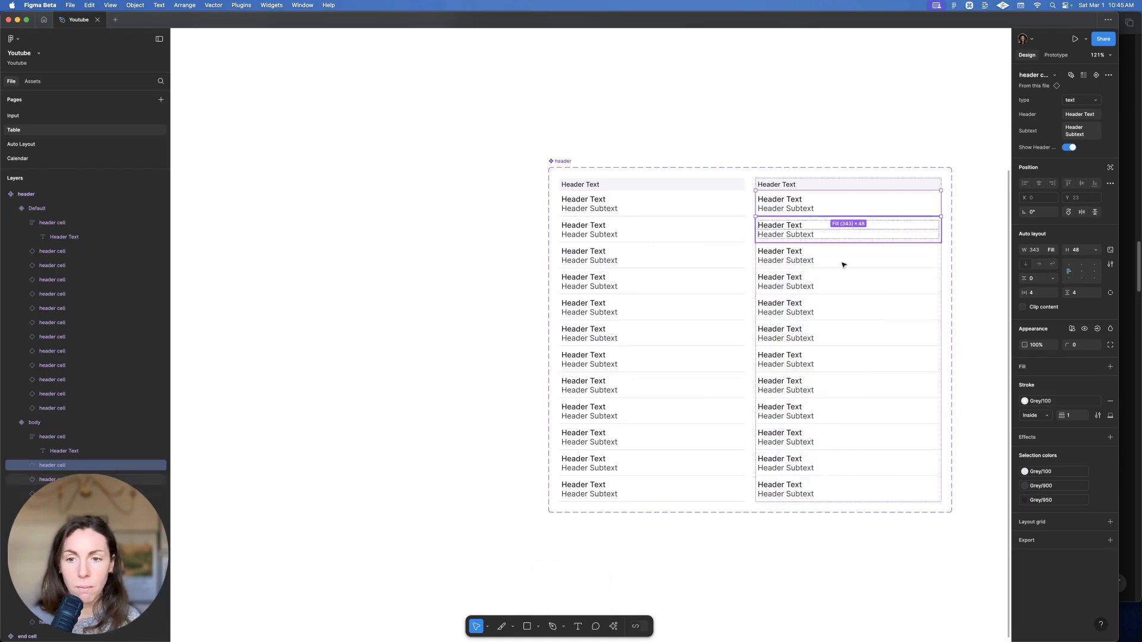
{"action": "left_click_drag", "start_coordinate": [836, 616], "coordinate": [755, 191]}
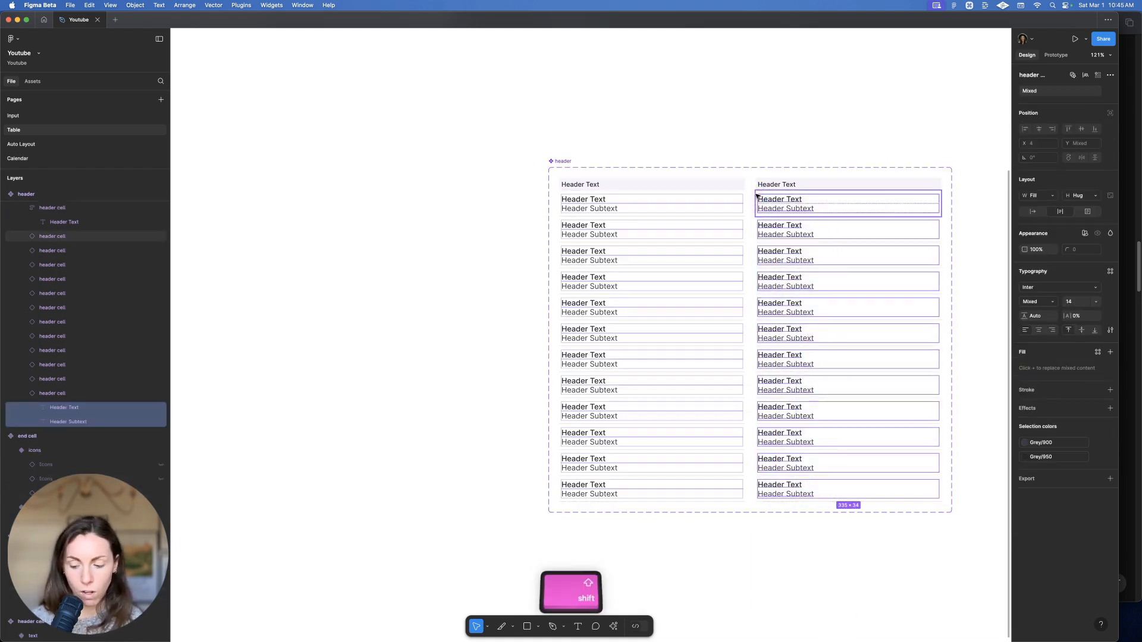
{"action": "key", "text": "shift+Return"}
{"action": "left_click", "coordinate": [1078, 100]}
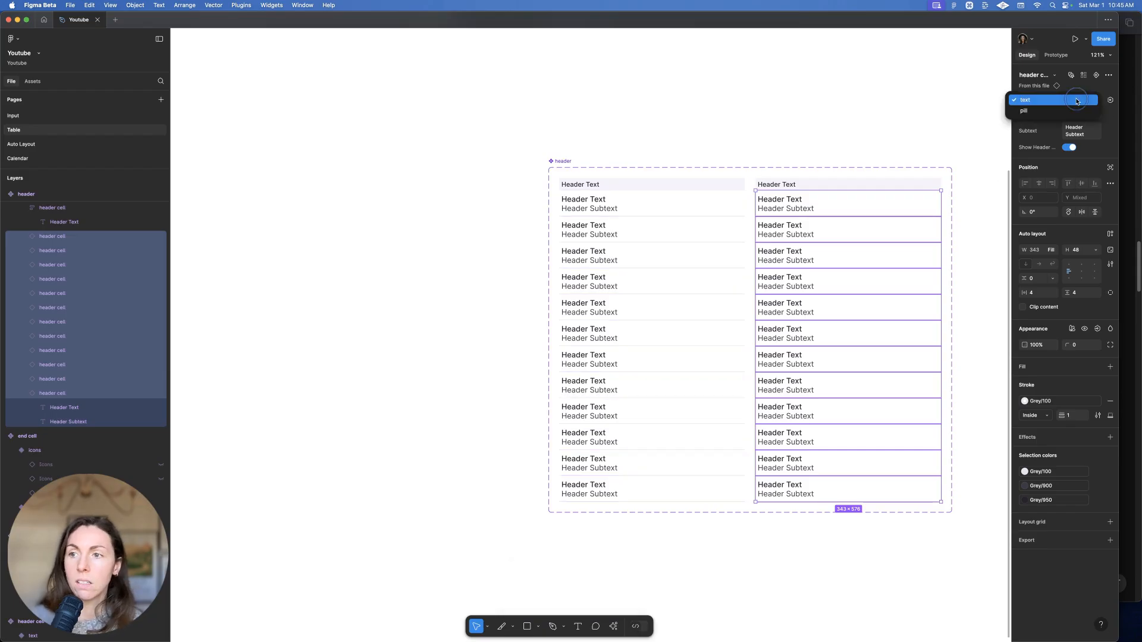
{"action": "left_click", "coordinate": [1061, 101]}
{"action": "left_click", "coordinate": [1041, 75]}
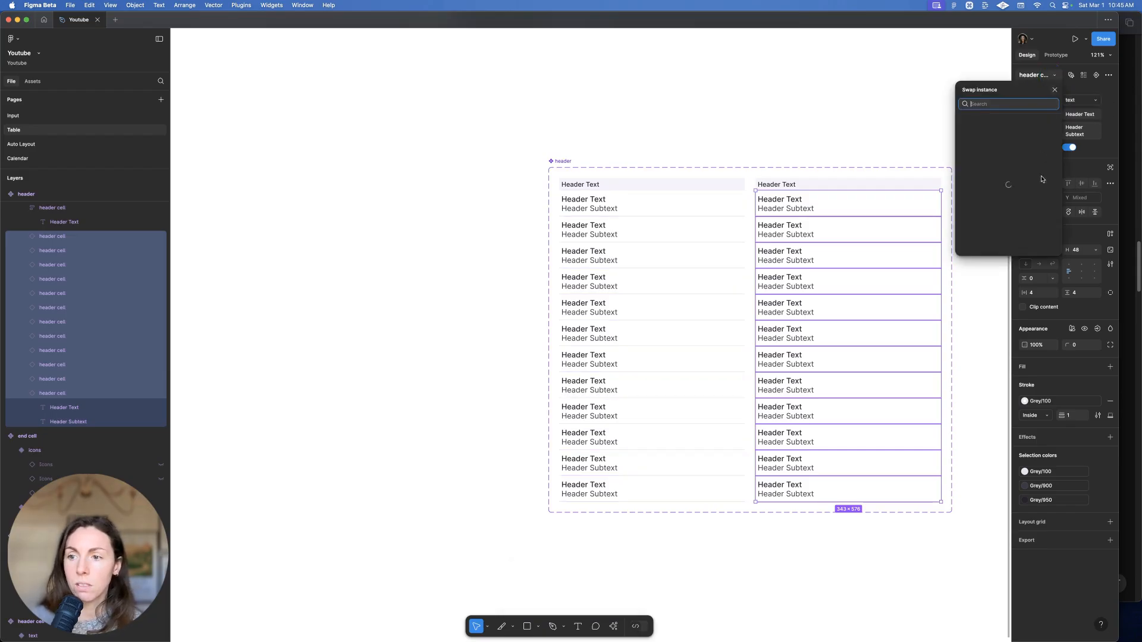
{"action": "left_click", "coordinate": [1017, 158]}
{"action": "left_click", "coordinate": [1016, 159]}
Turn off Show Pill so the body cells show only 'Body text'
{"action": "scroll", "coordinate": [827, 137], "scroll_direction": "right", "scroll_amount": 5}
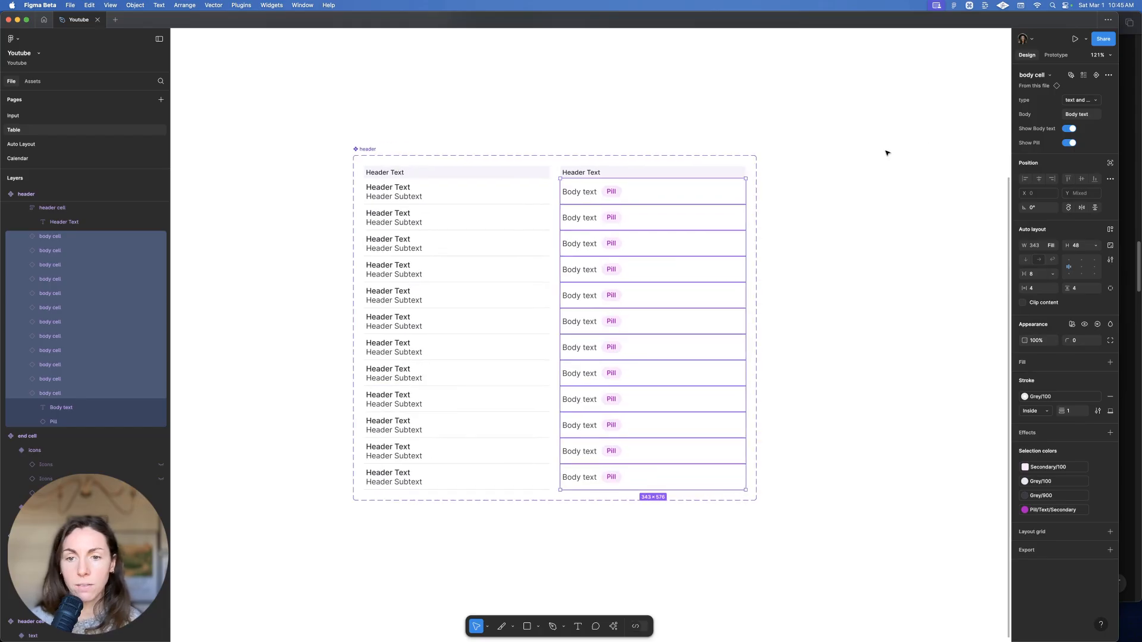
{"action": "left_click", "coordinate": [1069, 143]}
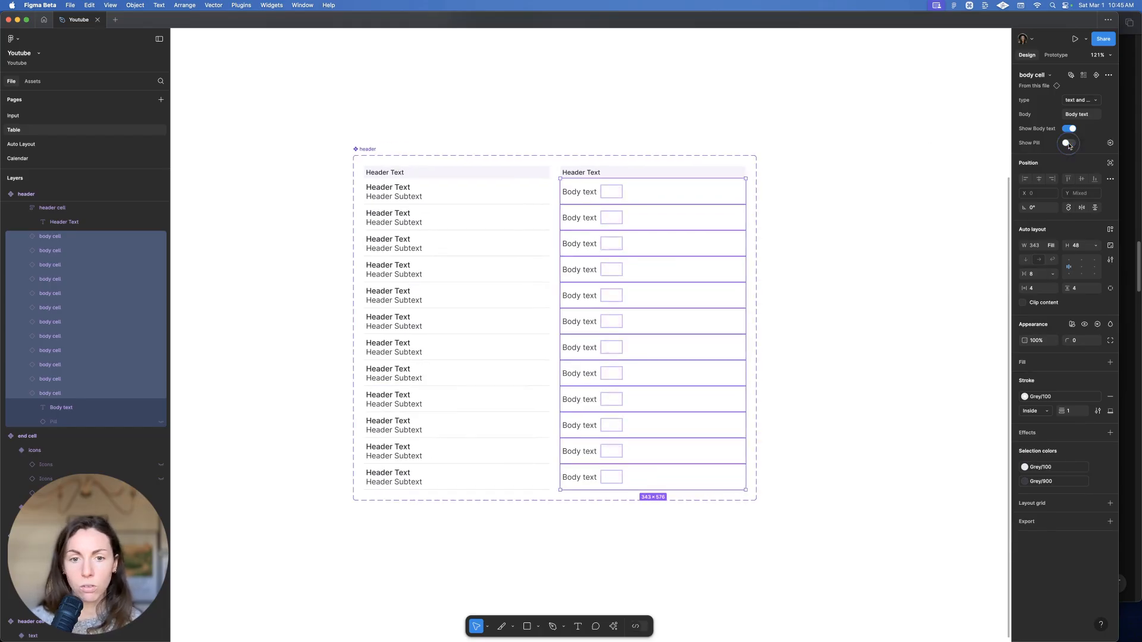
{"action": "left_click", "coordinate": [754, 109]}
{"action": "scroll", "coordinate": [619, 136], "scroll_direction": "down", "scroll_amount": 5}
{"action": "left_click", "coordinate": [586, 160], "text": "super"}
Retype the column's header label to 'Body Text' and hide the End header text
{"action": "double_click", "coordinate": [586, 159]}
{"action": "type", "text": "Body Te"}
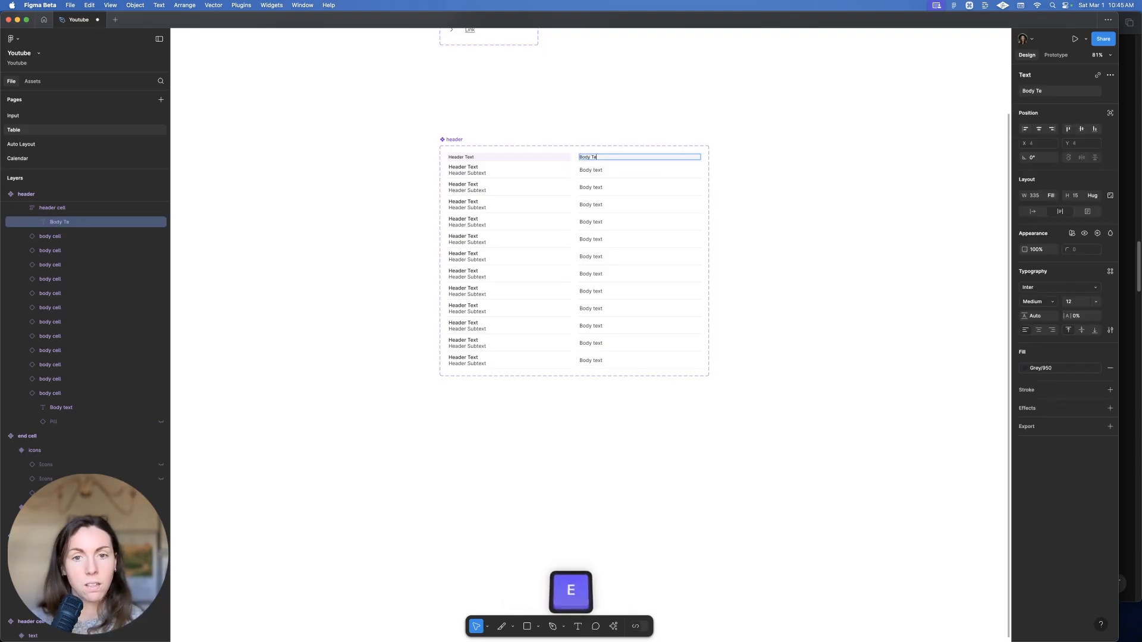
{"action": "type", "text": "xt"}
{"action": "left_click", "coordinate": [721, 87]}
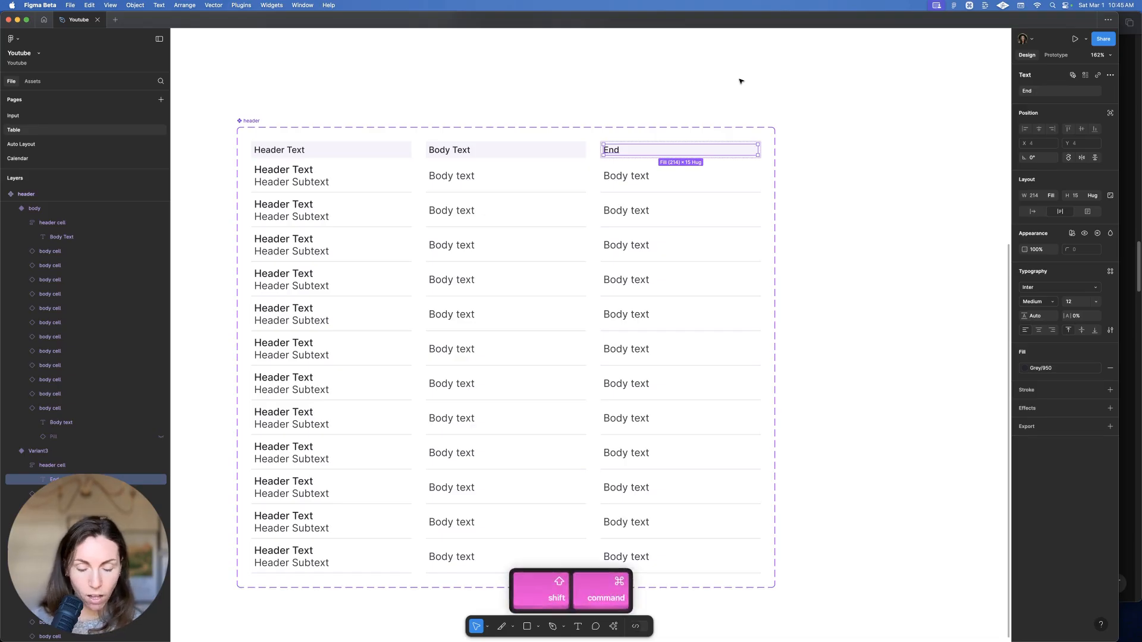
{"action": "key", "text": "shift+super+h"}
{"action": "left_click", "coordinate": [796, 127]}
{"action": "scroll", "coordinate": [660, 138], "scroll_direction": "down", "scroll_amount": 3}
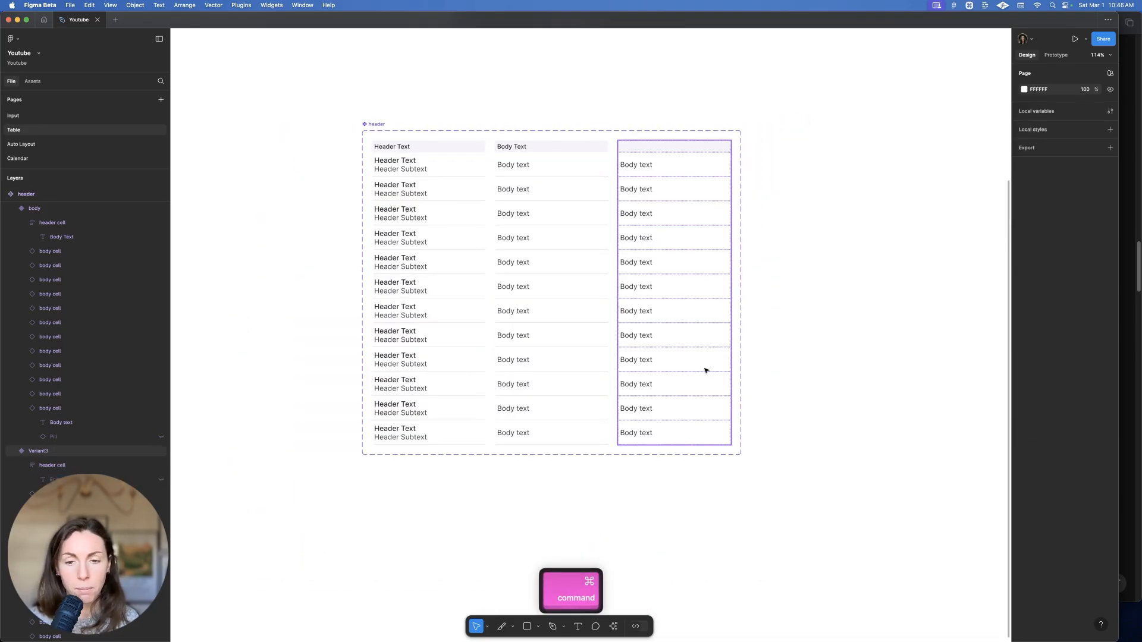
Swap the third column's body cells, excluding its header cell, to end cells with chevrons
{"action": "left_click", "coordinate": [690, 422], "text": "super"}
{"action": "left_click", "coordinate": [676, 505]}
{"action": "left_click_drag", "start_coordinate": [708, 555], "coordinate": [644, 214]}
{"action": "key", "text": "Return"}
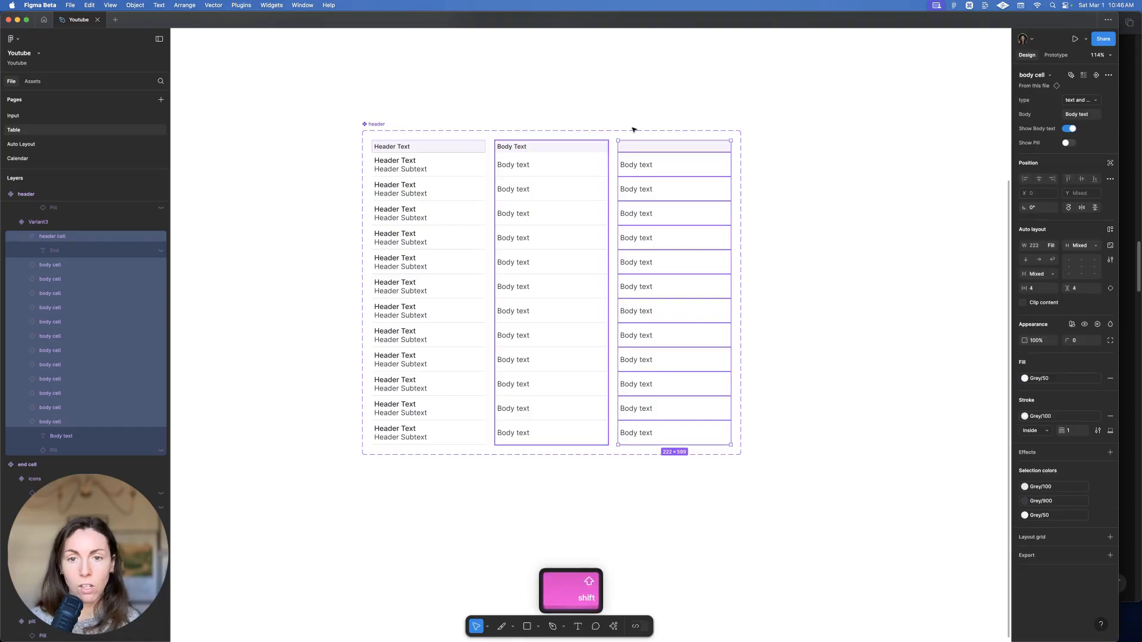
{"action": "left_click", "coordinate": [690, 147], "text": "shift"}
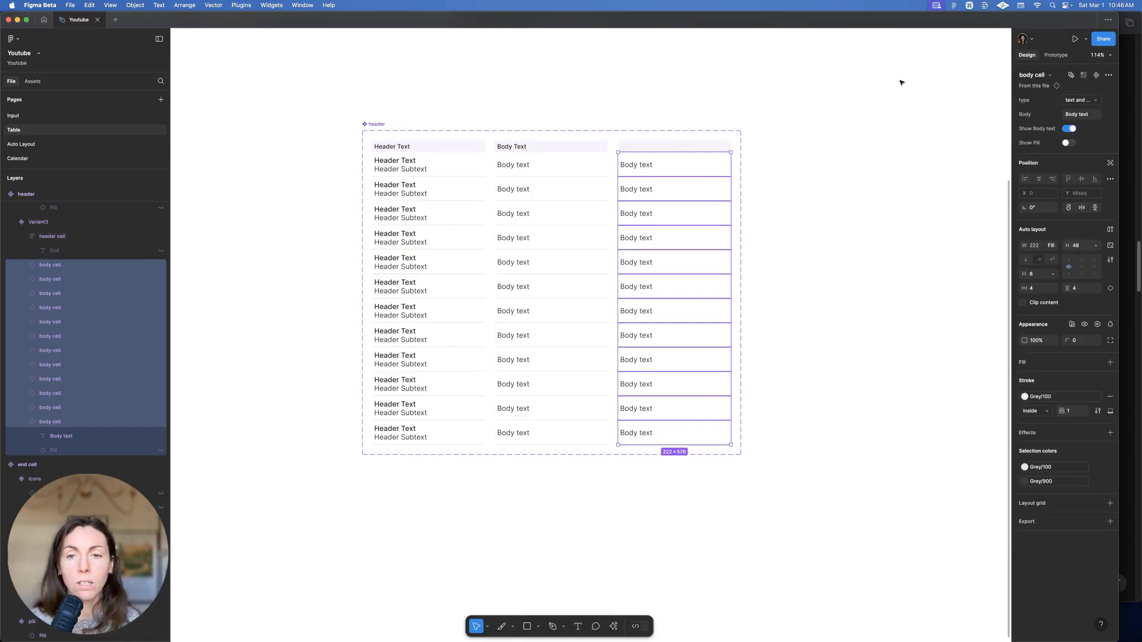
{"action": "left_click", "coordinate": [1081, 103]}
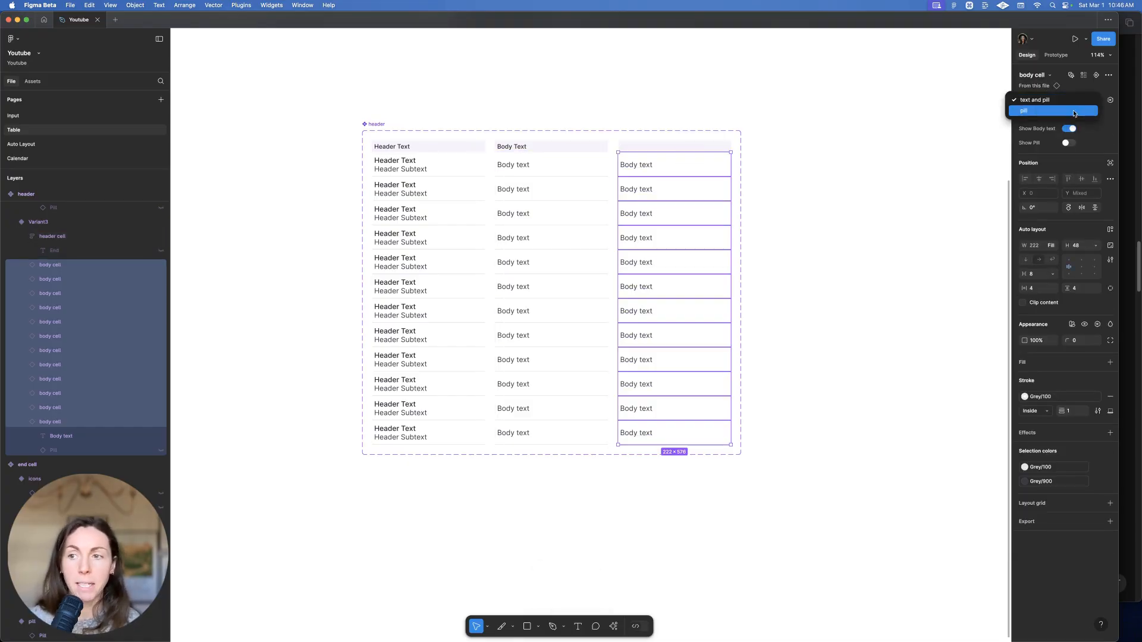
{"action": "left_click", "coordinate": [1021, 102]}
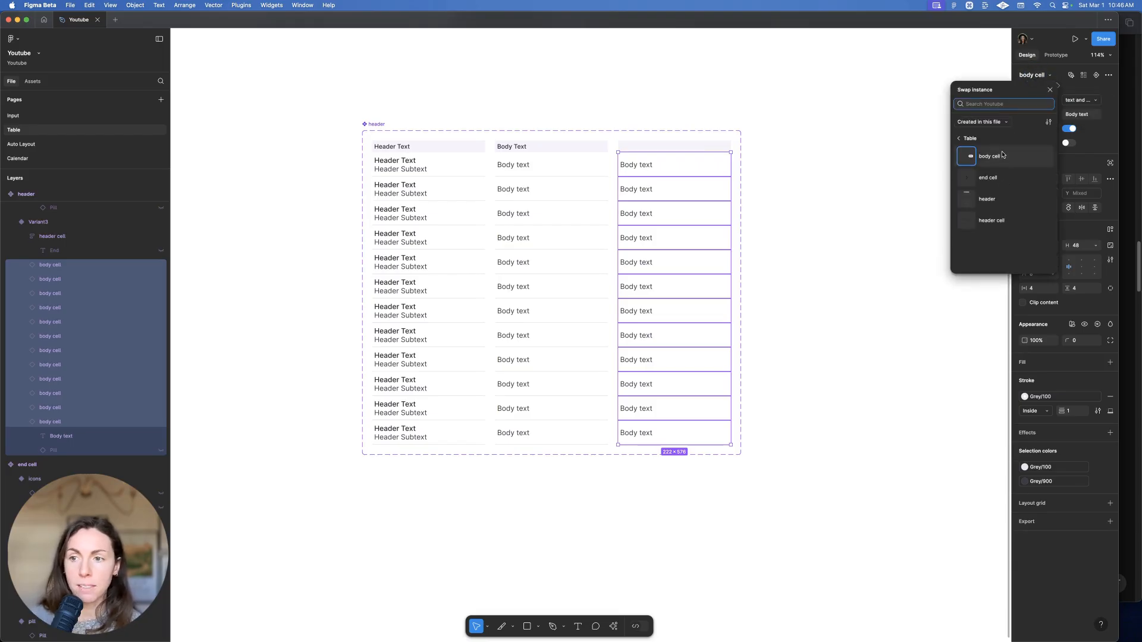
{"action": "left_click", "coordinate": [991, 175]}
{"action": "left_click", "coordinate": [938, 138]}
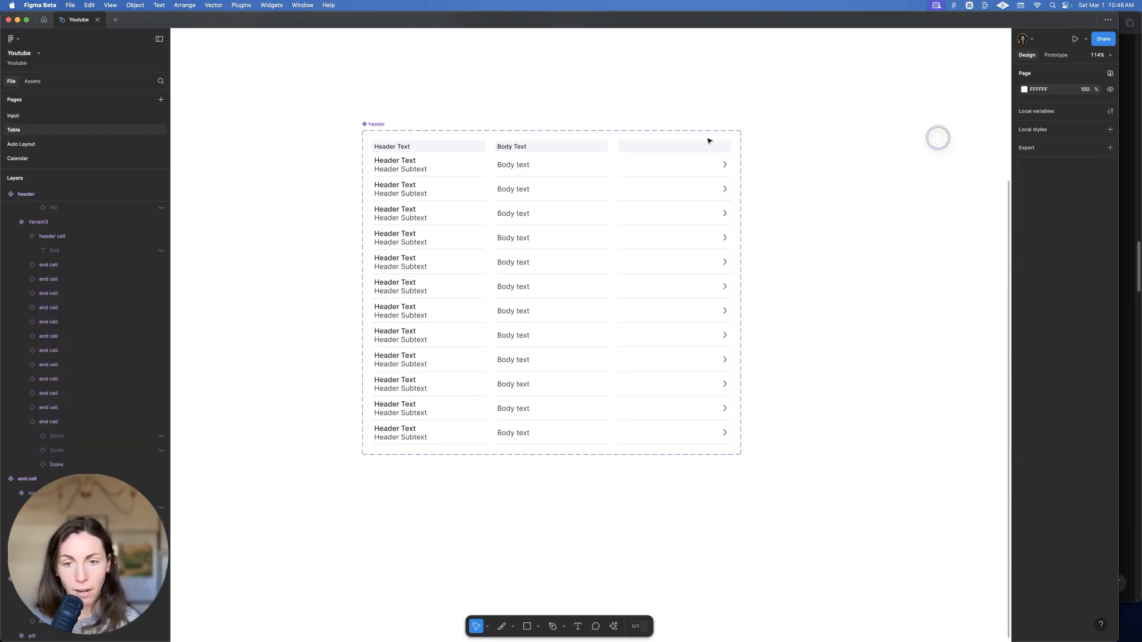
{"action": "scroll", "coordinate": [815, 127], "scroll_direction": "down", "scroll_amount": 2}
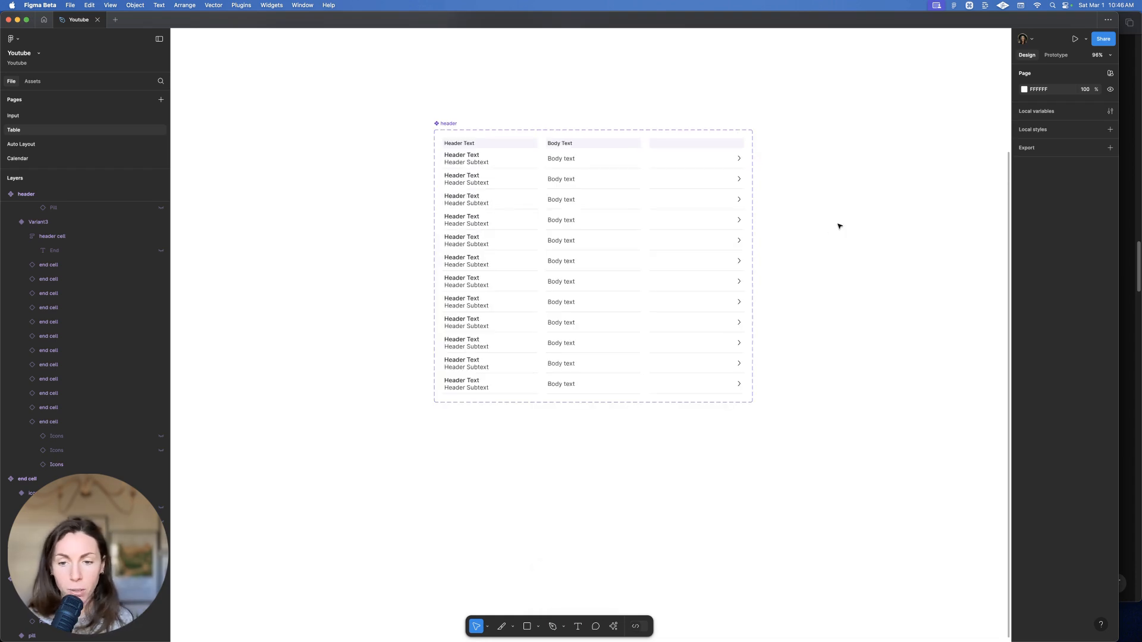
{"action": "scroll", "coordinate": [693, 172], "scroll_direction": "down", "scroll_amount": 2}
Option-drag copies of the header column to line up four columns side by side
{"action": "scroll", "coordinate": [701, 173], "scroll_direction": "right", "scroll_amount": 2}
{"action": "scroll", "coordinate": [583, 267], "scroll_direction": "up", "scroll_amount": 2}
{"action": "scroll", "coordinate": [583, 267], "scroll_direction": "left", "scroll_amount": 1}
{"action": "left_click_drag", "start_coordinate": [420, 319], "coordinate": [831, 311]}
{"action": "scroll", "coordinate": [640, 319], "scroll_direction": "right", "scroll_amount": 3}
{"action": "left_click_drag", "start_coordinate": [633, 324], "coordinate": [713, 335]}
{"action": "left_click_drag", "start_coordinate": [713, 335], "coordinate": [793, 347]}
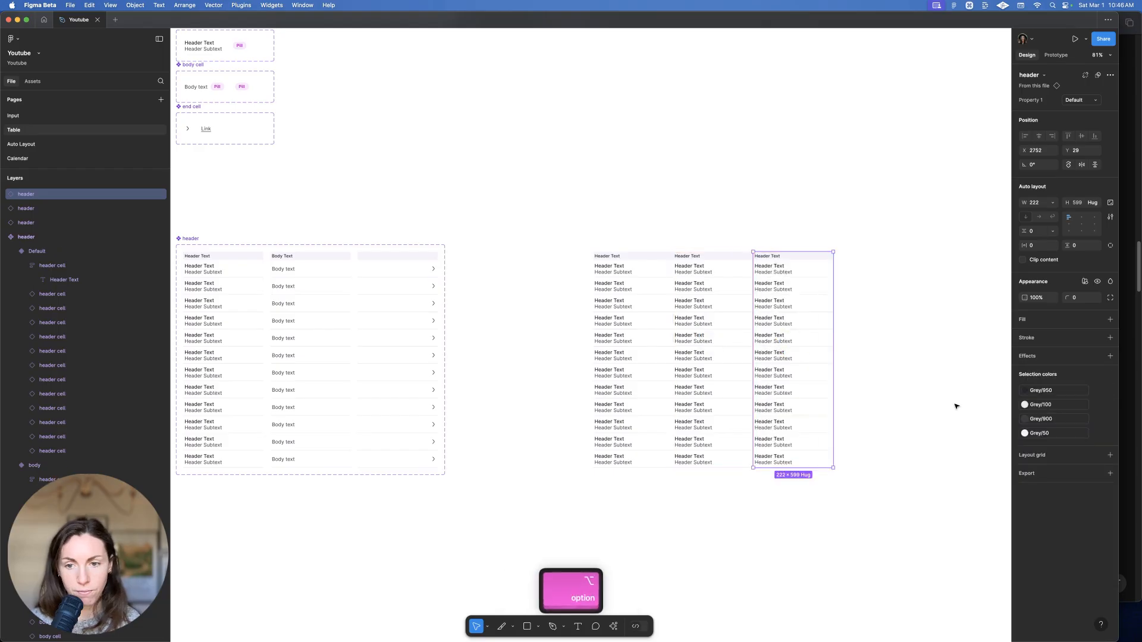
{"action": "left_click_drag", "start_coordinate": [836, 380], "coordinate": [867, 383]}
Wrap the four columns in an auto-layout frame named 'table'
{"action": "left_click_drag", "start_coordinate": [874, 538], "coordinate": [581, 229]}
{"action": "key", "text": "shift+a"}
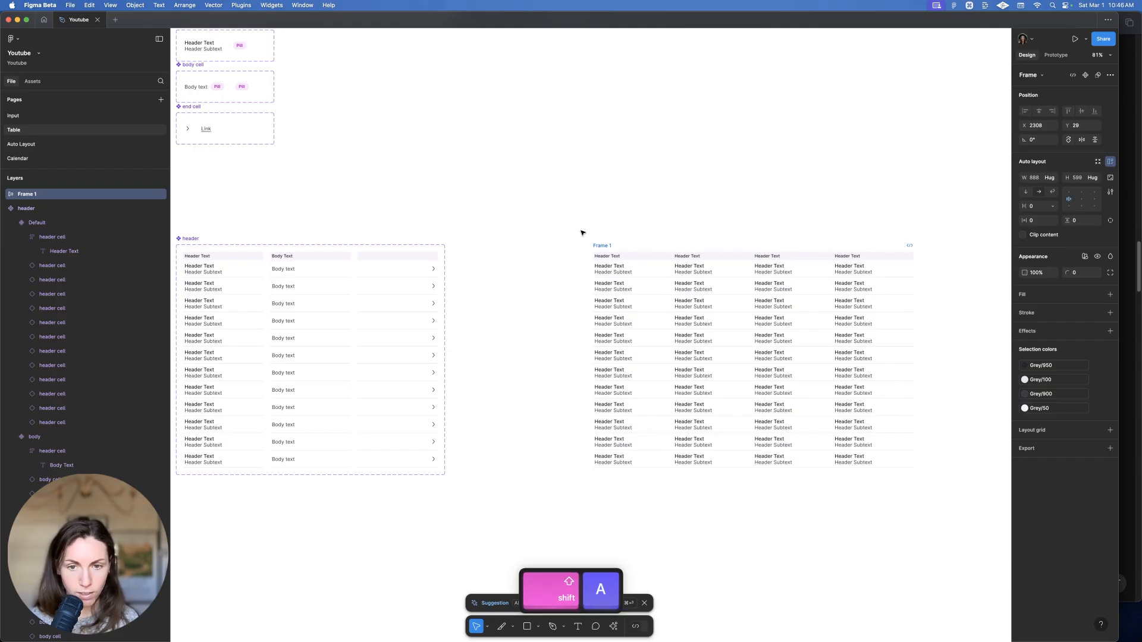
{"action": "key", "text": "super+r"}
{"action": "type", "text": "table"}
{"action": "key", "text": "Return"}
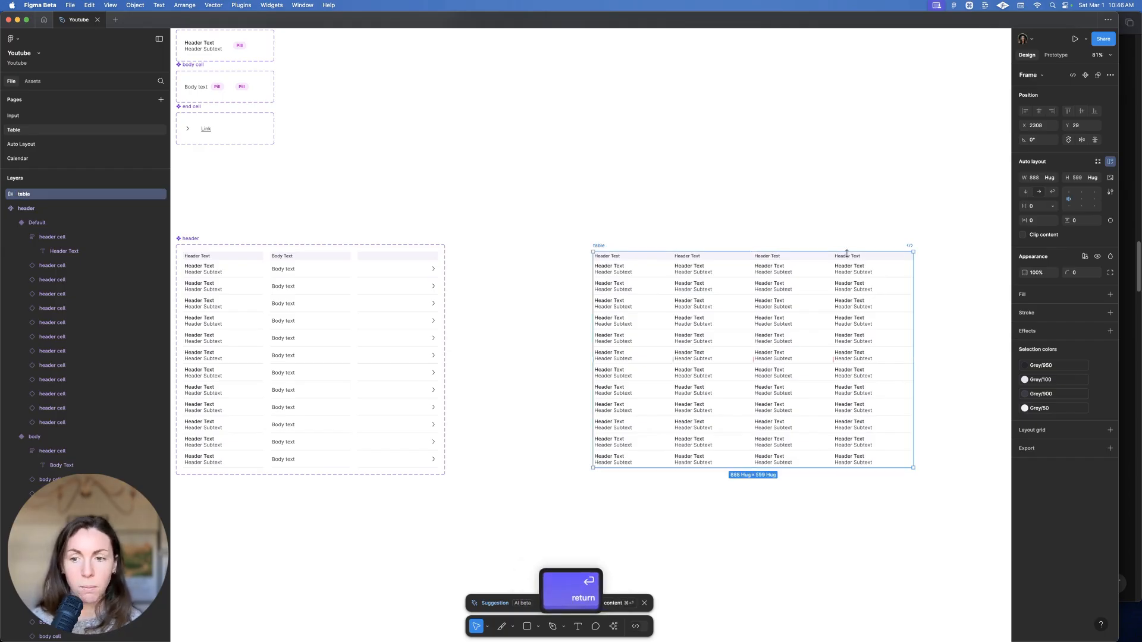
Give the table a Grey/100 stroke style and a corner radius of 12
{"action": "scroll", "coordinate": [1002, 253], "scroll_direction": "right", "scroll_amount": 3}
{"action": "left_click", "coordinate": [1098, 313]}
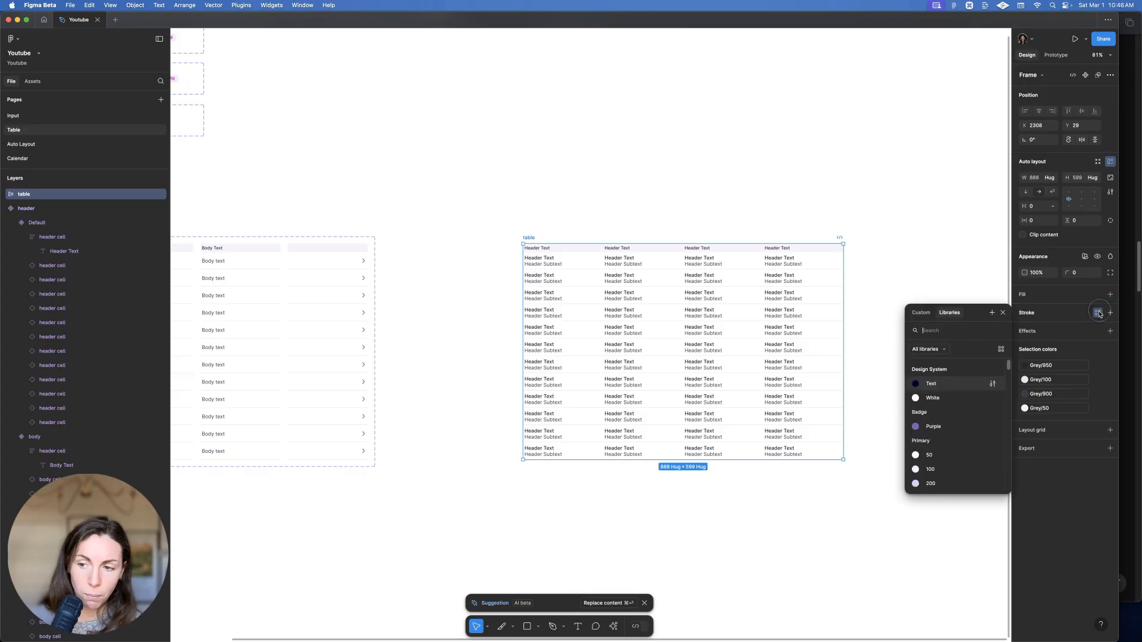
{"action": "type", "text": "g"}
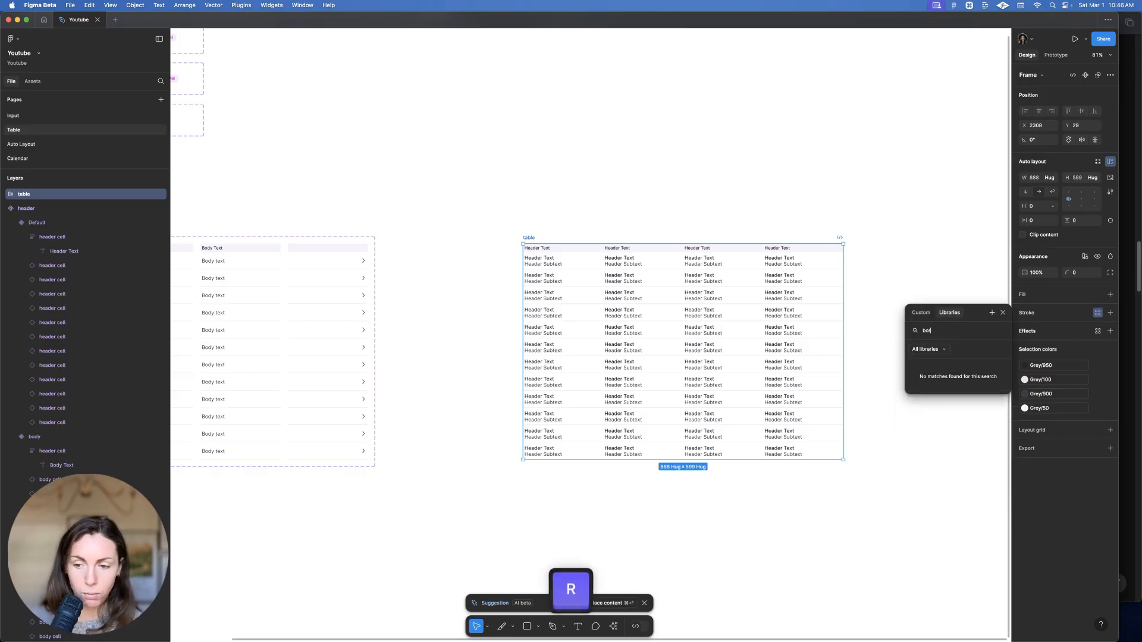
{"action": "type", "text": "ray"}
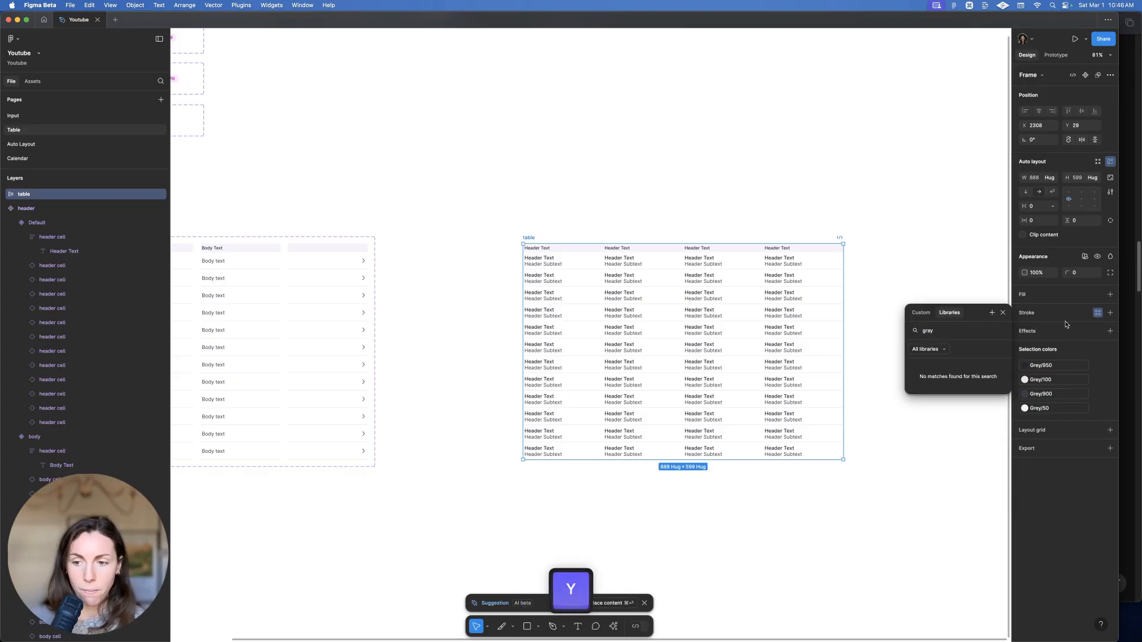
{"action": "key", "text": "BackSpace"}
{"action": "key", "text": "BackSpace"}
{"action": "left_click", "coordinate": [962, 415]}
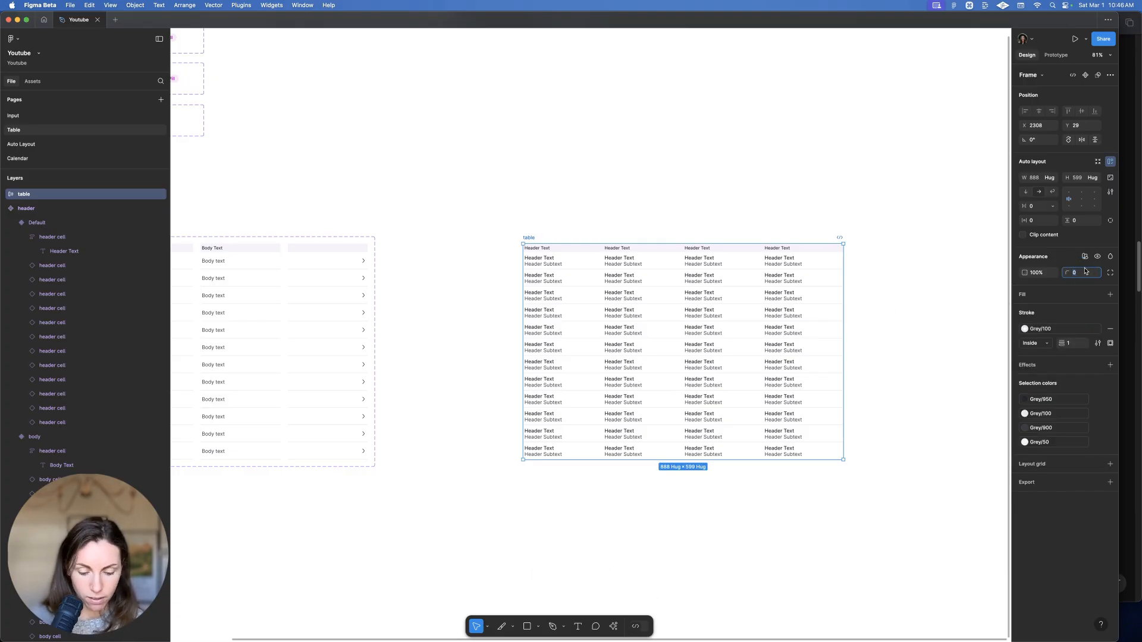
{"action": "type", "text": "2"}
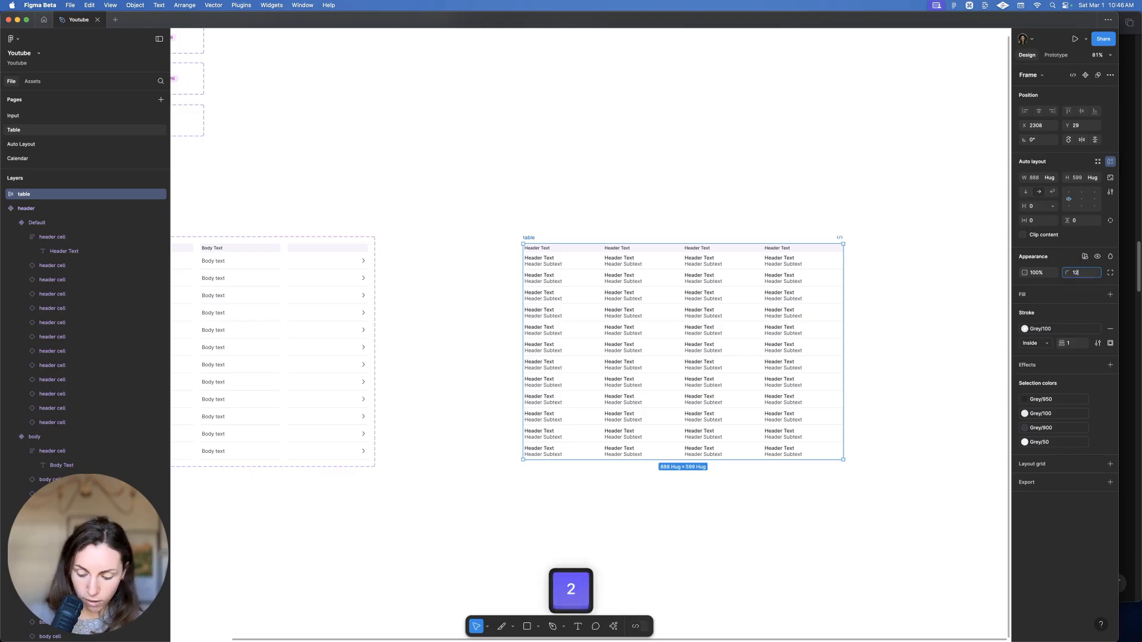
{"action": "key", "text": "Return"}
{"action": "left_click", "coordinate": [536, 142]}
{"action": "scroll", "coordinate": [642, 140], "scroll_direction": "down", "scroll_amount": 1}
{"action": "left_click", "coordinate": [533, 211]}
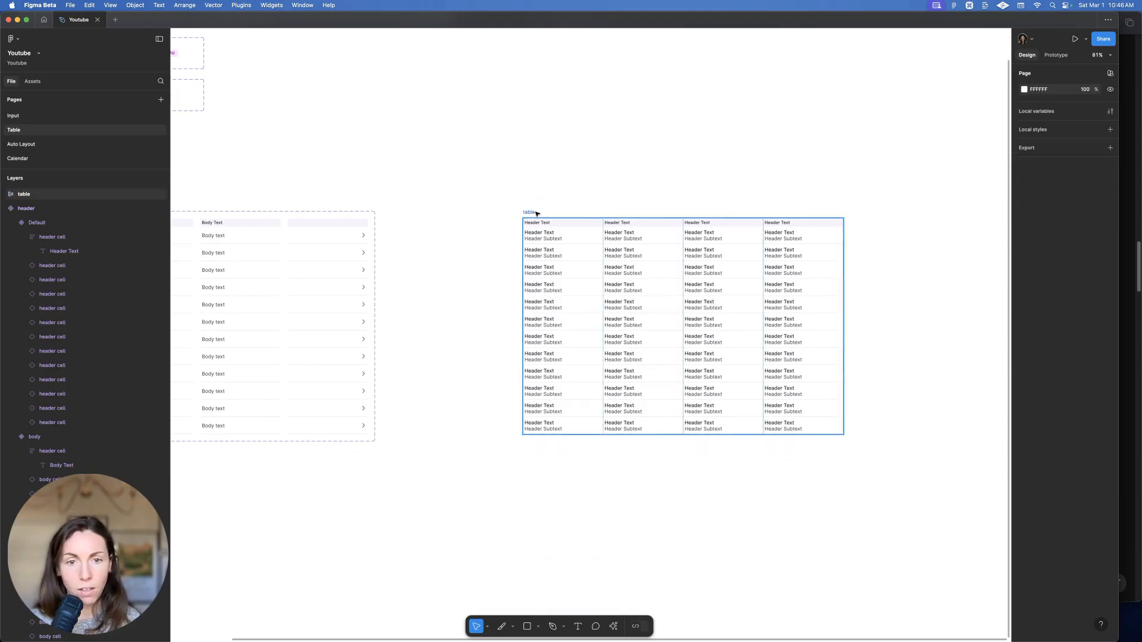
In the header column variant, give the top cell's text group and Pill a left padding of 8
{"action": "left_click", "coordinate": [808, 160]}
{"action": "scroll", "coordinate": [815, 156], "scroll_direction": "up", "scroll_amount": 1}
{"action": "scroll", "coordinate": [559, 196], "scroll_direction": "left", "scroll_amount": 1}
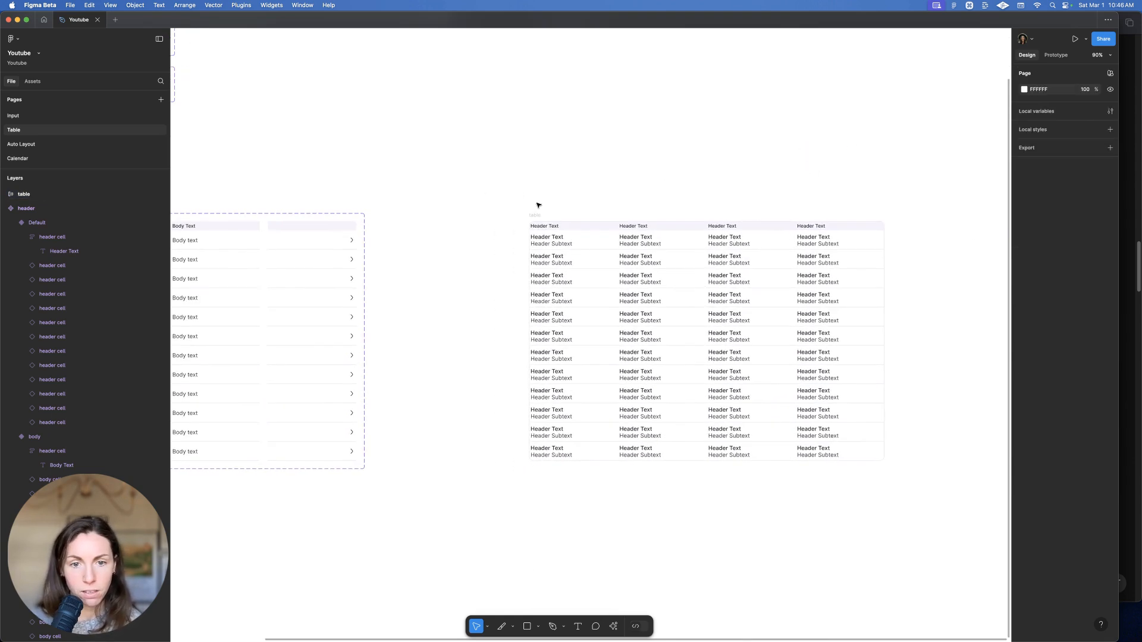
{"action": "scroll", "coordinate": [551, 209], "scroll_direction": "down", "scroll_amount": 2}
{"action": "scroll", "coordinate": [573, 201], "scroll_direction": "left", "scroll_amount": 1}
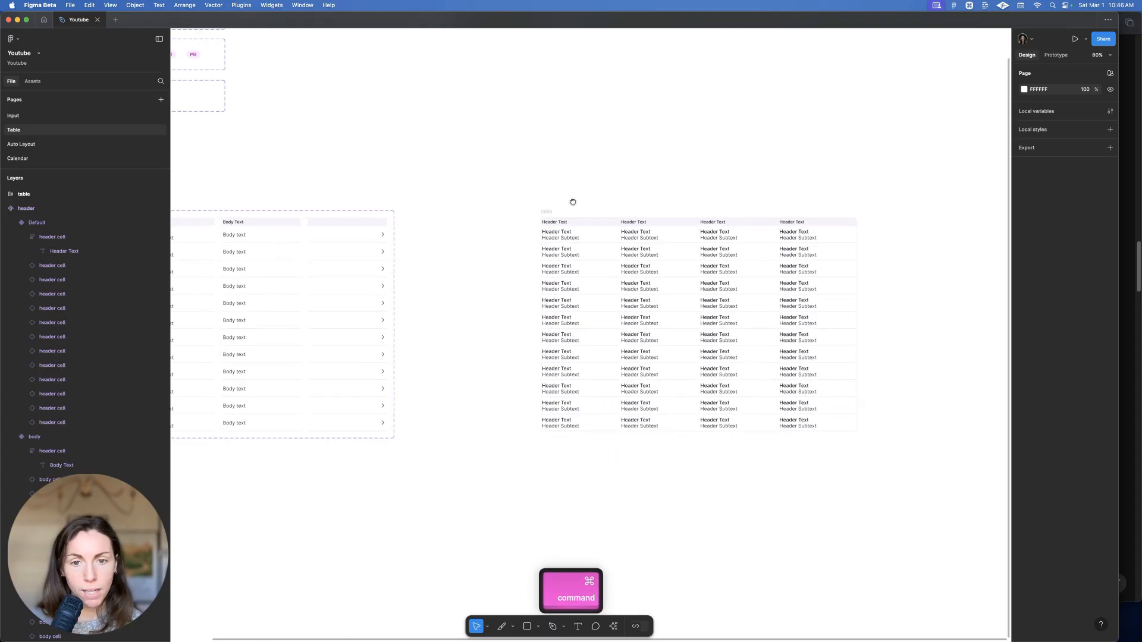
{"action": "scroll", "coordinate": [571, 211], "scroll_direction": "left", "scroll_amount": 5}
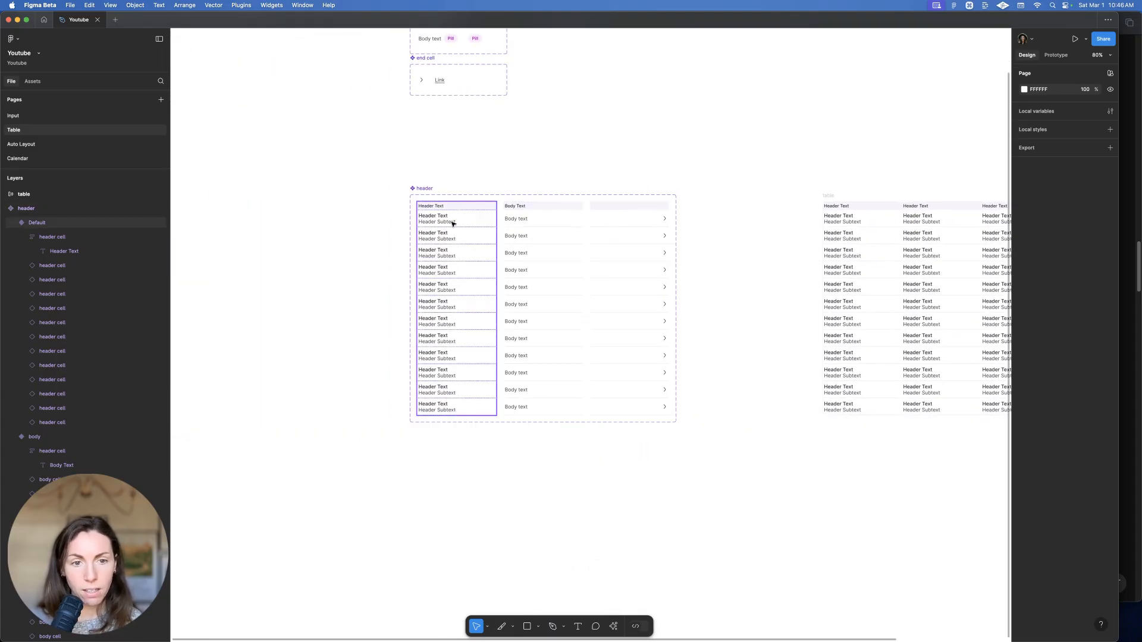
{"action": "left_click", "coordinate": [448, 216]}
{"action": "scroll", "coordinate": [450, 156], "scroll_direction": "up", "scroll_amount": 3}
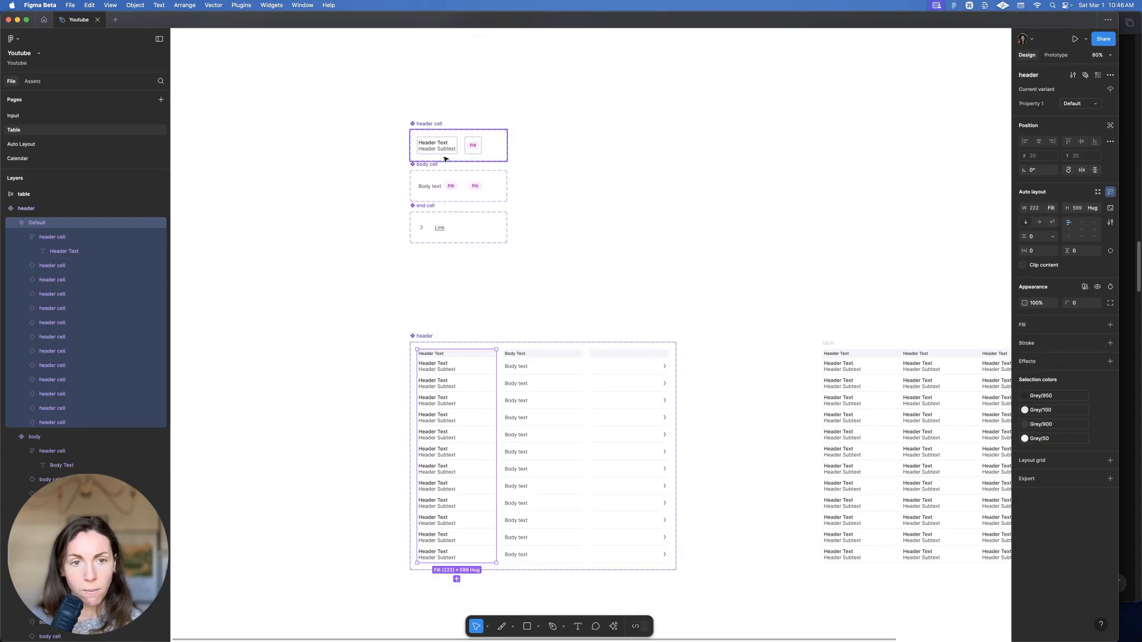
{"action": "left_click", "coordinate": [455, 153]}
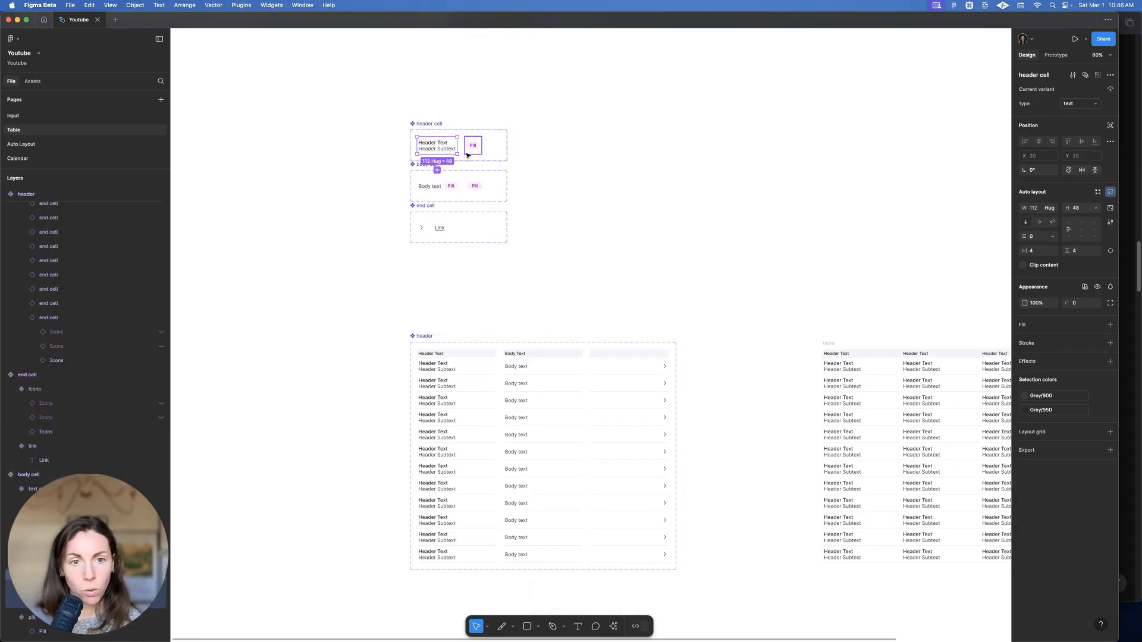
{"action": "left_click", "coordinate": [475, 151], "text": "shift"}
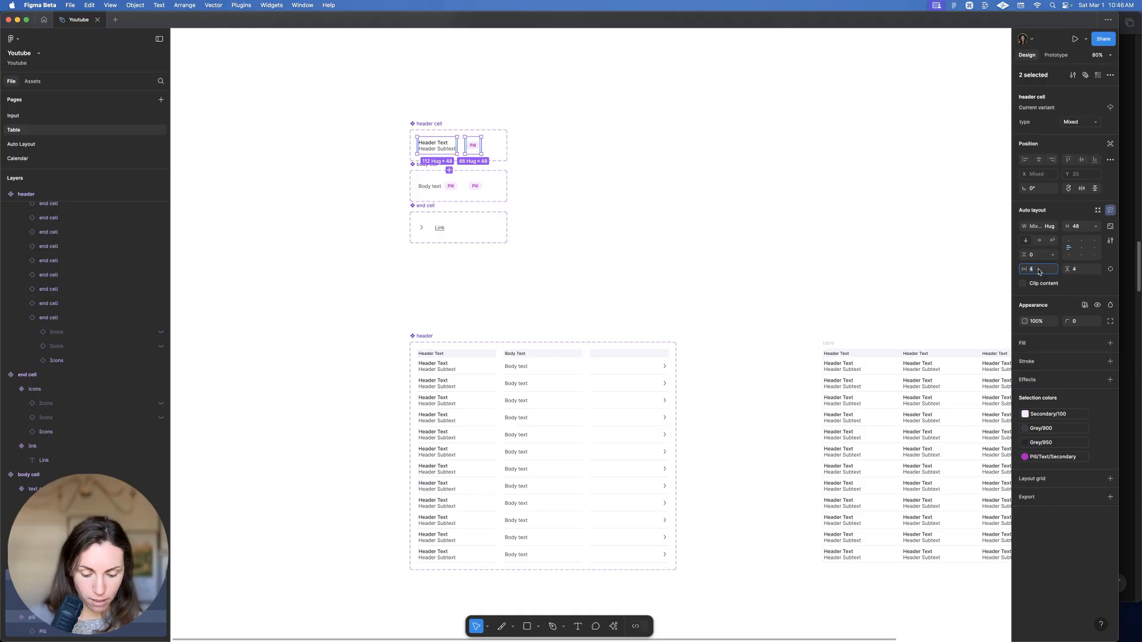
{"action": "left_click", "coordinate": [1111, 269]}
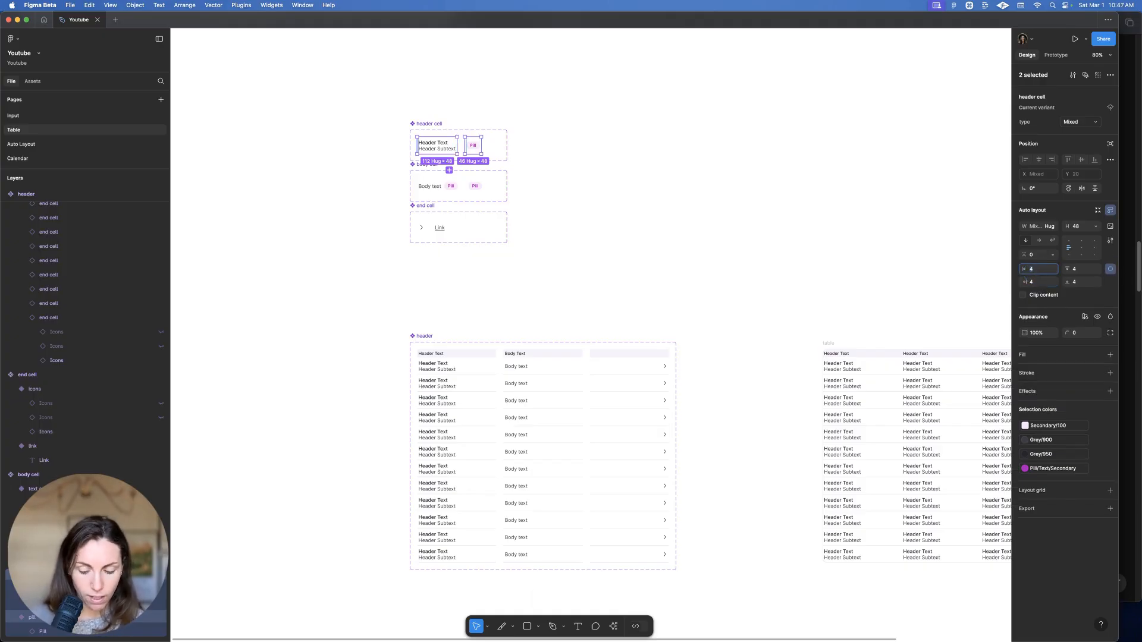
{"action": "type", "text": "8"}
{"action": "key", "text": "Return"}
Set a left padding of 8 on the header cell inside the table too
{"action": "scroll", "coordinate": [439, 352], "scroll_direction": "up", "scroll_amount": 5}
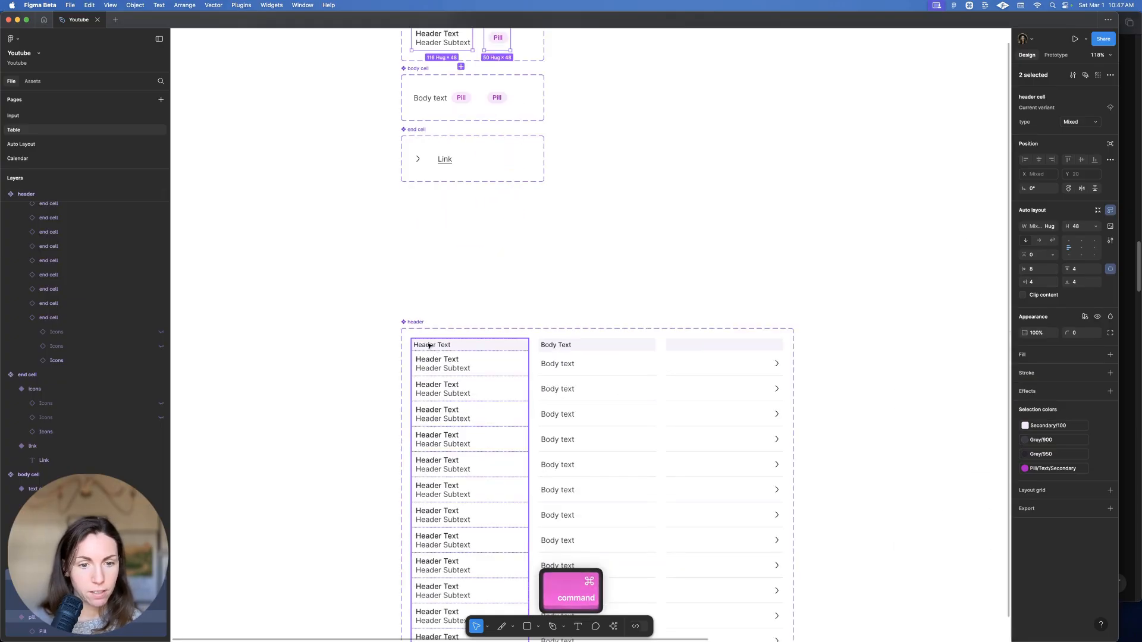
{"action": "left_click", "coordinate": [429, 346]}
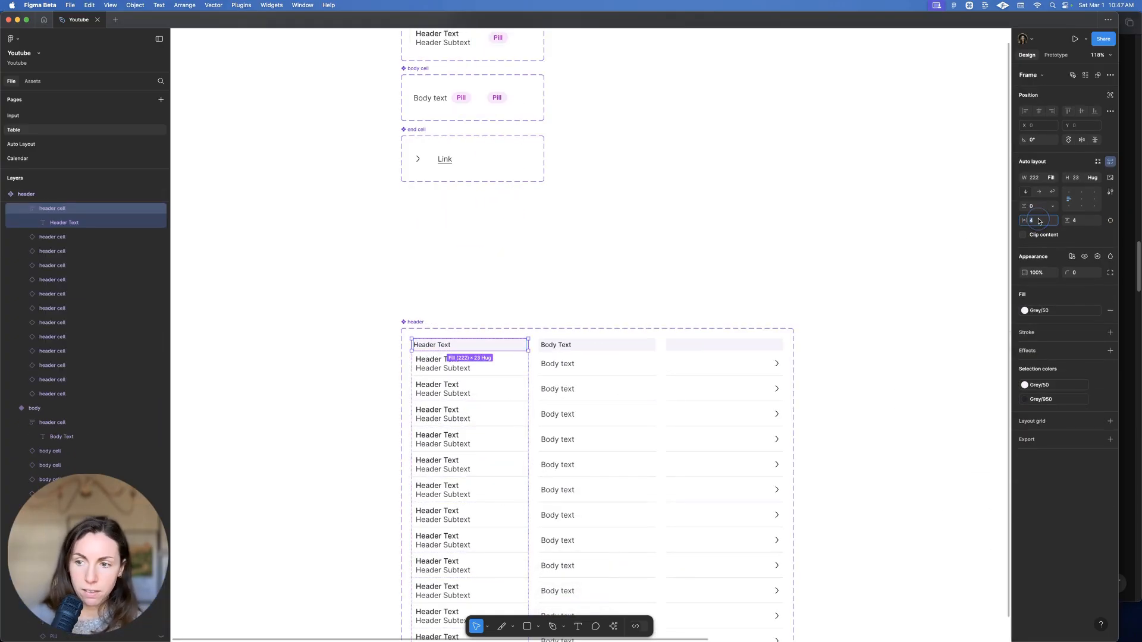
{"action": "left_click", "coordinate": [1112, 222]}
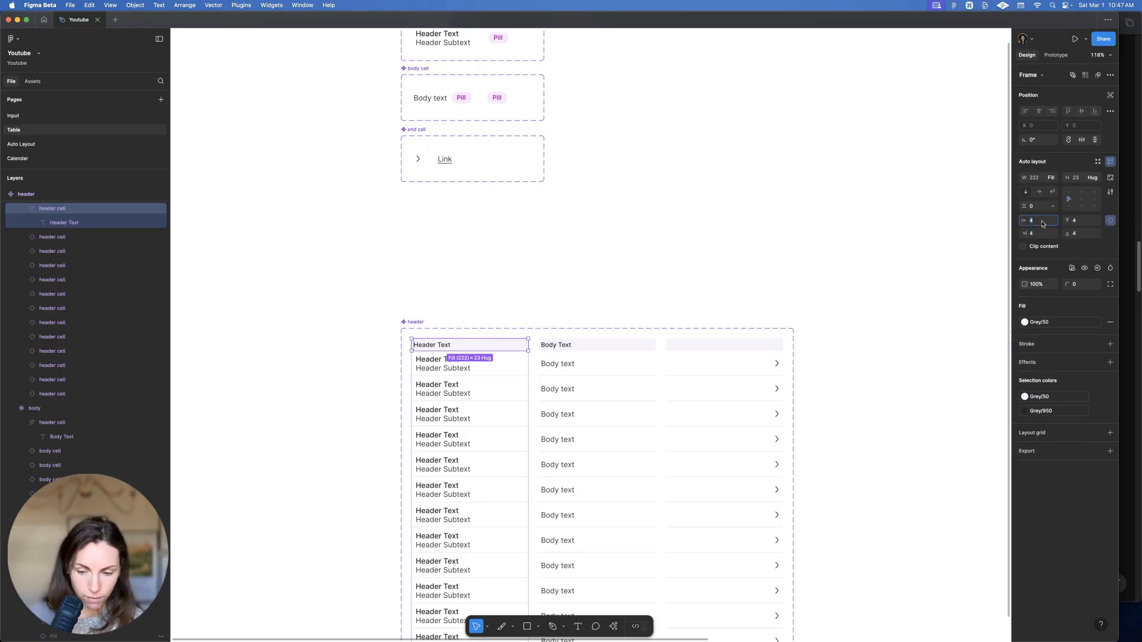
{"action": "type", "text": "8"}
{"action": "key", "text": "Return"}
{"action": "left_click", "coordinate": [718, 233]}
Set the three header cells' height to 28
{"action": "scroll", "coordinate": [719, 231], "scroll_direction": "down", "scroll_amount": 2}
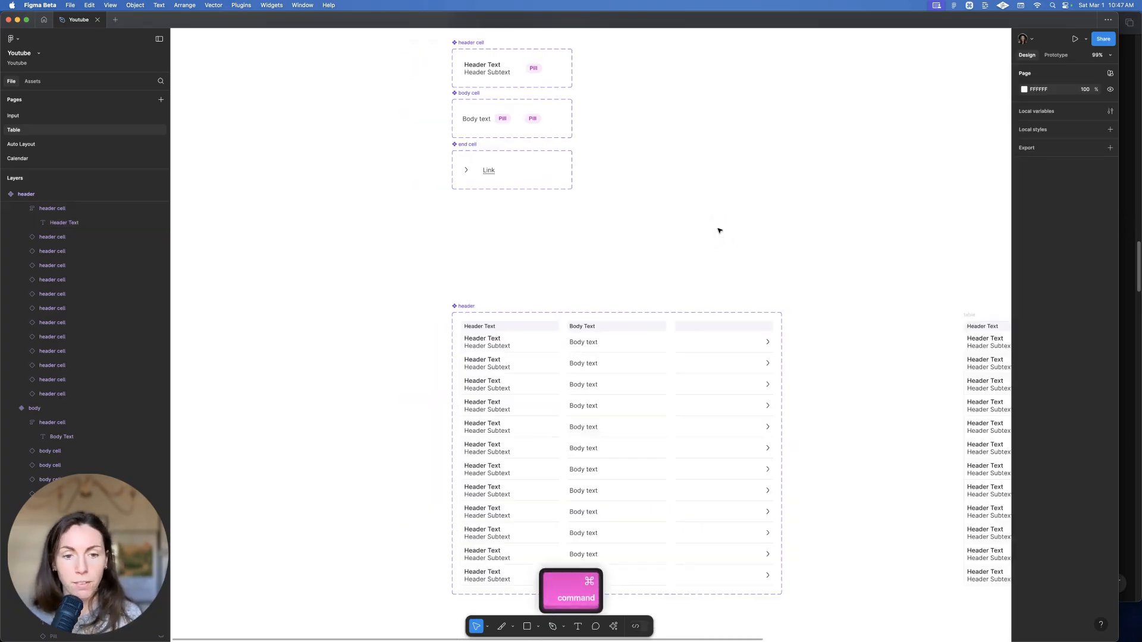
{"action": "scroll", "coordinate": [684, 225], "scroll_direction": "right", "scroll_amount": 7}
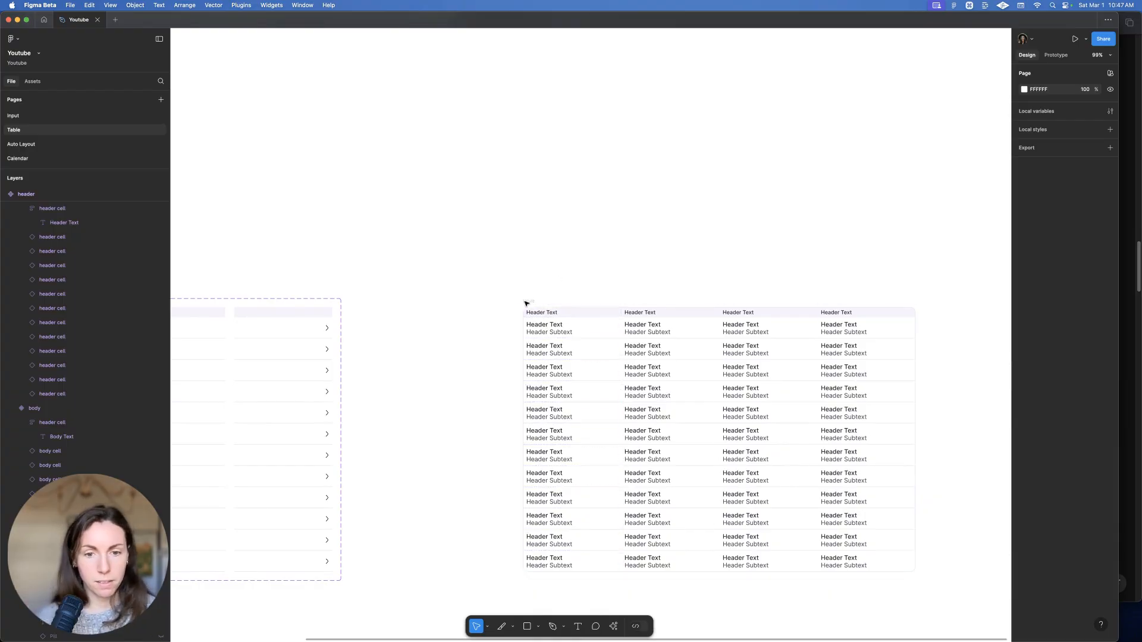
{"action": "scroll", "coordinate": [439, 301], "scroll_direction": "left", "scroll_amount": 7}
{"action": "left_click", "coordinate": [470, 288]}
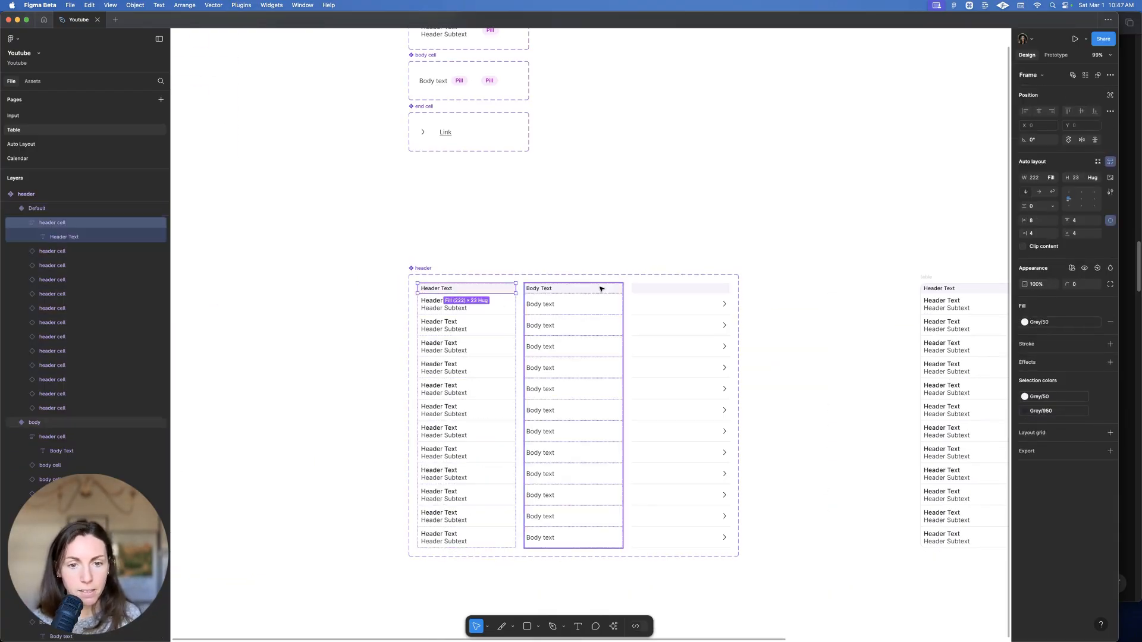
{"action": "left_click", "coordinate": [597, 288], "text": "shift+super"}
{"action": "left_click", "coordinate": [689, 288], "text": "shift+super"}
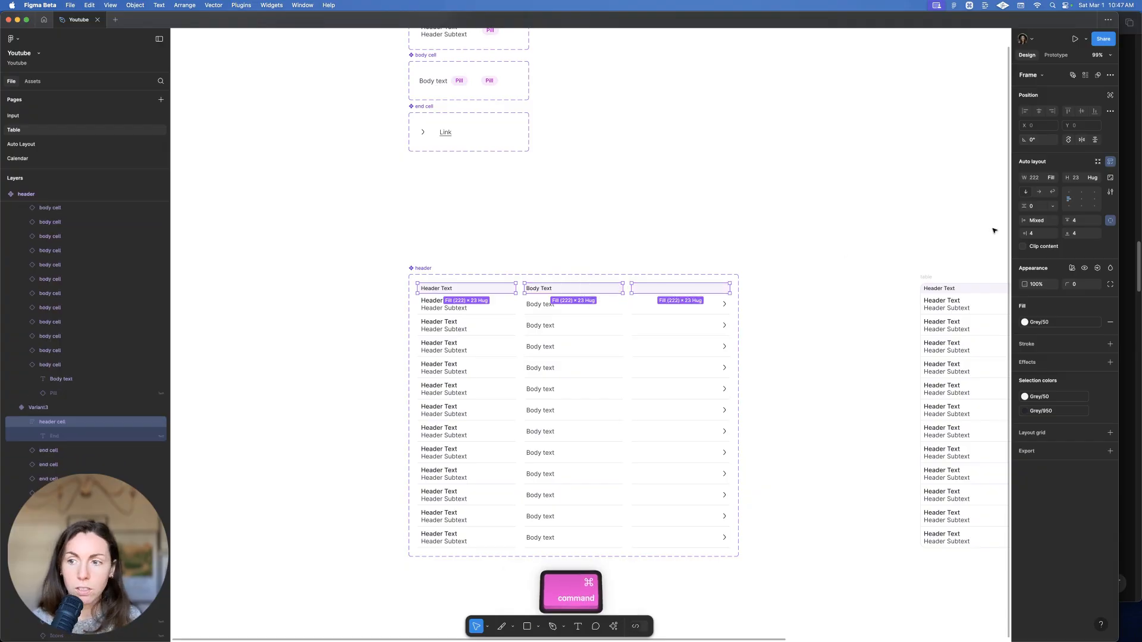
{"action": "left_click", "coordinate": [1076, 178]}
{"action": "type", "text": "28"}
{"action": "key", "text": "Return"}
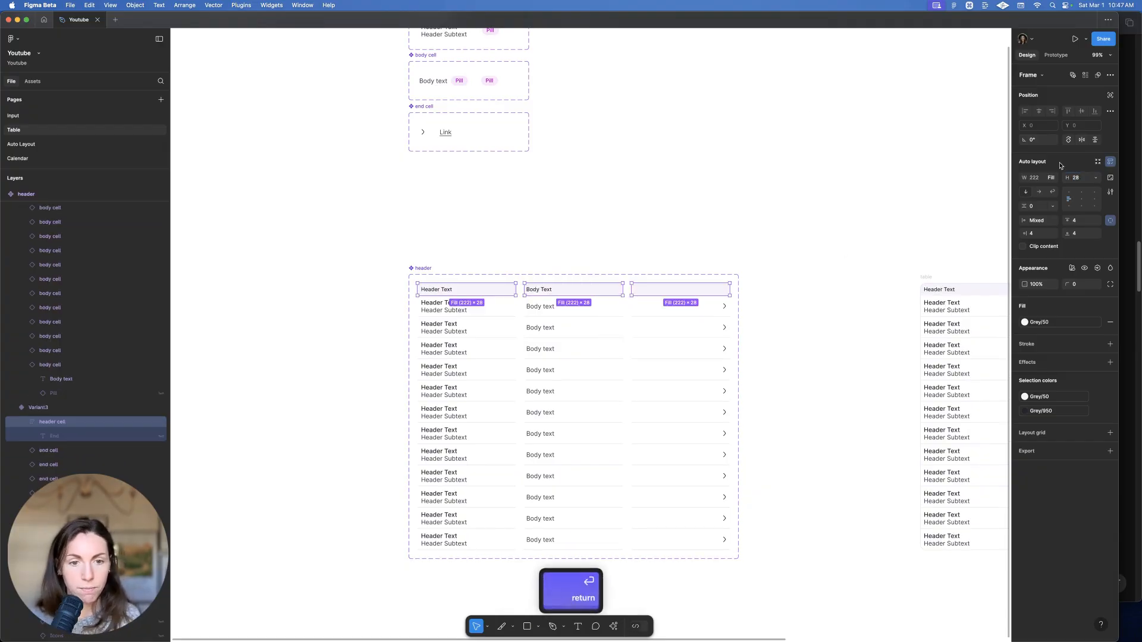
{"action": "scroll", "coordinate": [682, 157], "scroll_direction": "right", "scroll_amount": 5}
{"action": "scroll", "coordinate": [698, 186], "scroll_direction": "down", "scroll_amount": 3}
{"action": "scroll", "coordinate": [697, 187], "scroll_direction": "right", "scroll_amount": 5}
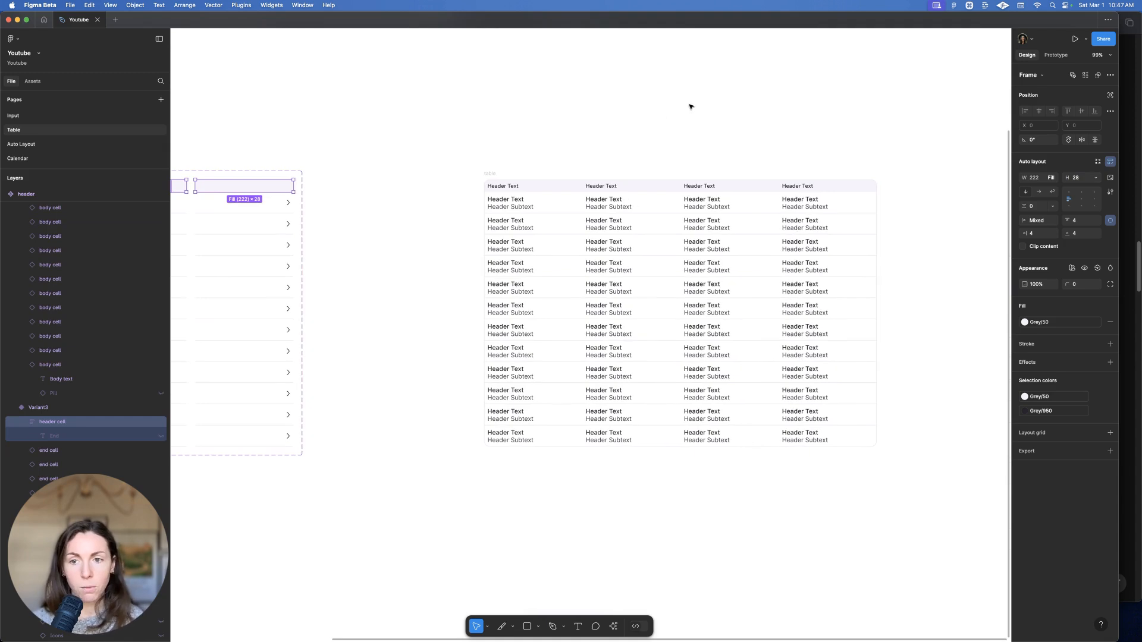
Rename the header component set's Property 1 to 'type'
{"action": "left_click", "coordinate": [649, 211]}
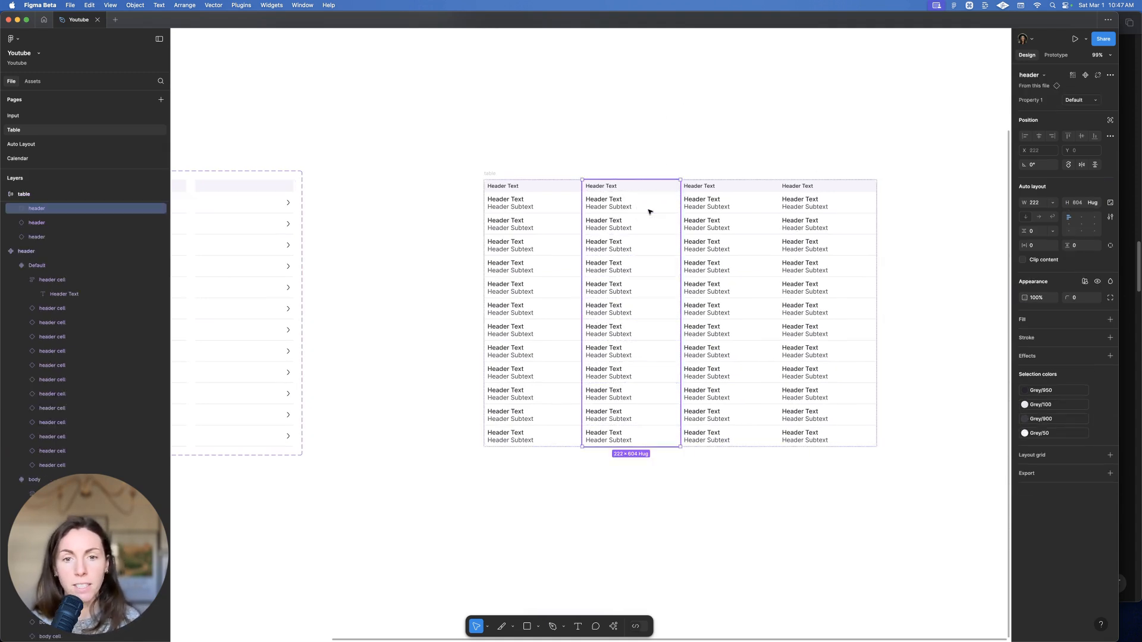
{"action": "scroll", "coordinate": [492, 176], "scroll_direction": "right", "scroll_amount": 2}
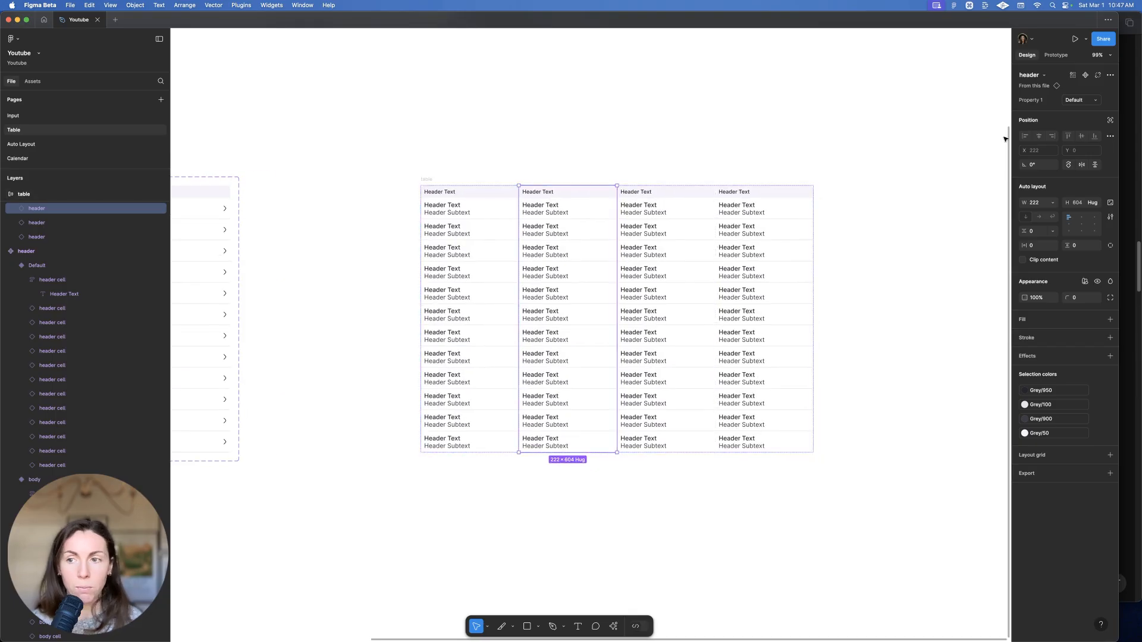
{"action": "scroll", "coordinate": [633, 150], "scroll_direction": "down", "scroll_amount": 2}
{"action": "scroll", "coordinate": [622, 162], "scroll_direction": "left", "scroll_amount": 5}
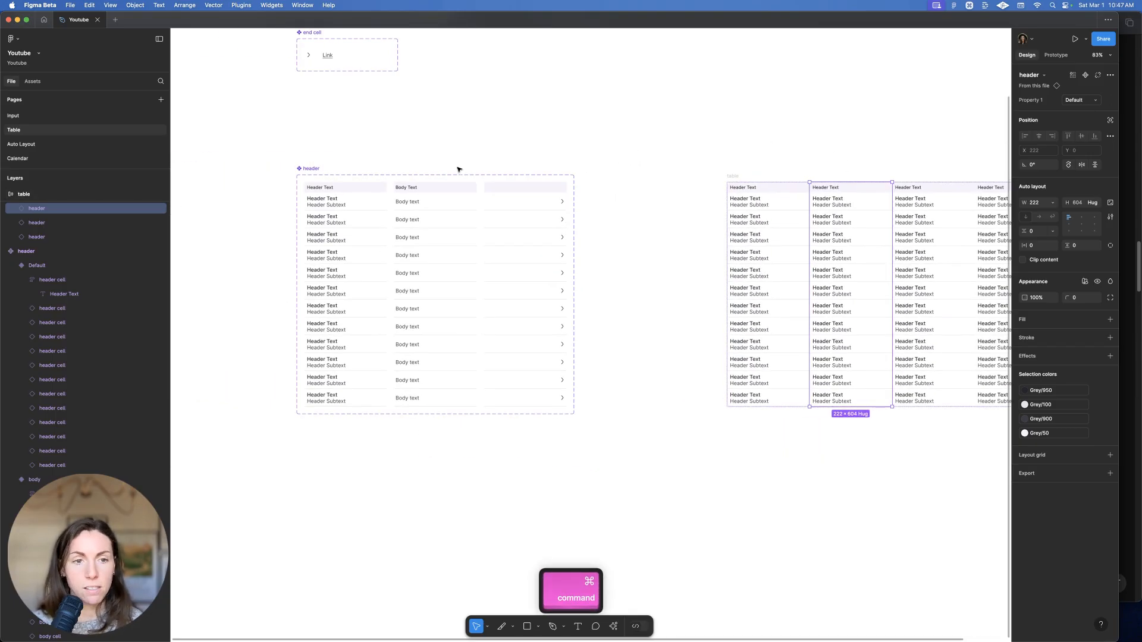
{"action": "left_click", "coordinate": [302, 172]}
{"action": "double_click", "coordinate": [1042, 104]}
{"action": "type", "text": "type"}
{"action": "key", "text": "Return"}
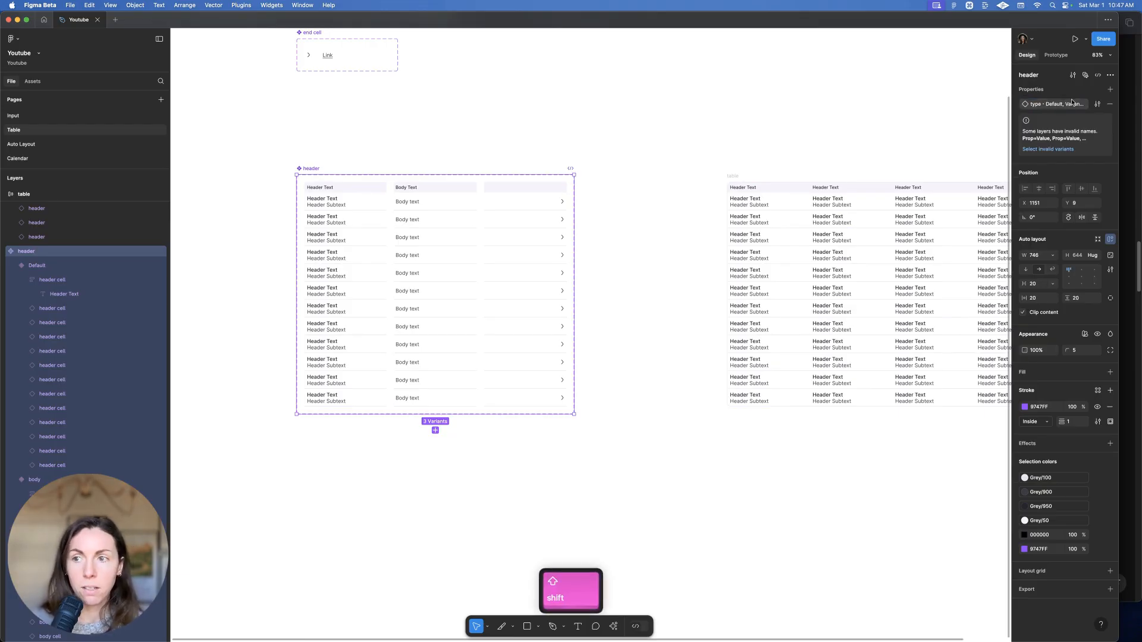
Rename the column variants to header, body and end
{"action": "left_click", "coordinate": [342, 255]}
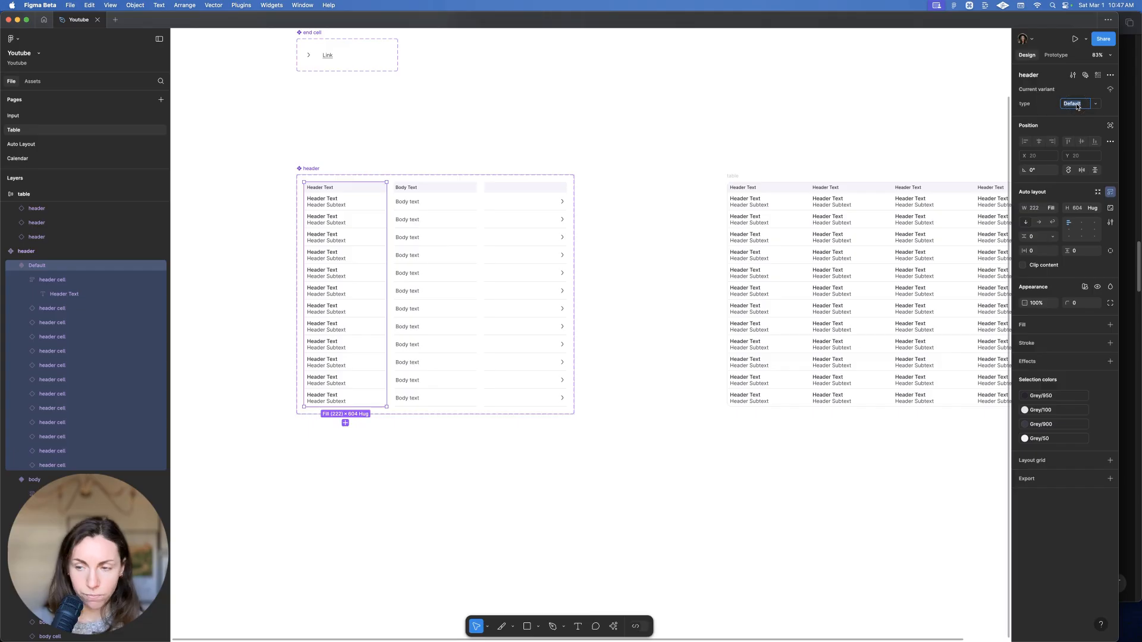
{"action": "type", "text": "header"}
{"action": "key", "text": "Return"}
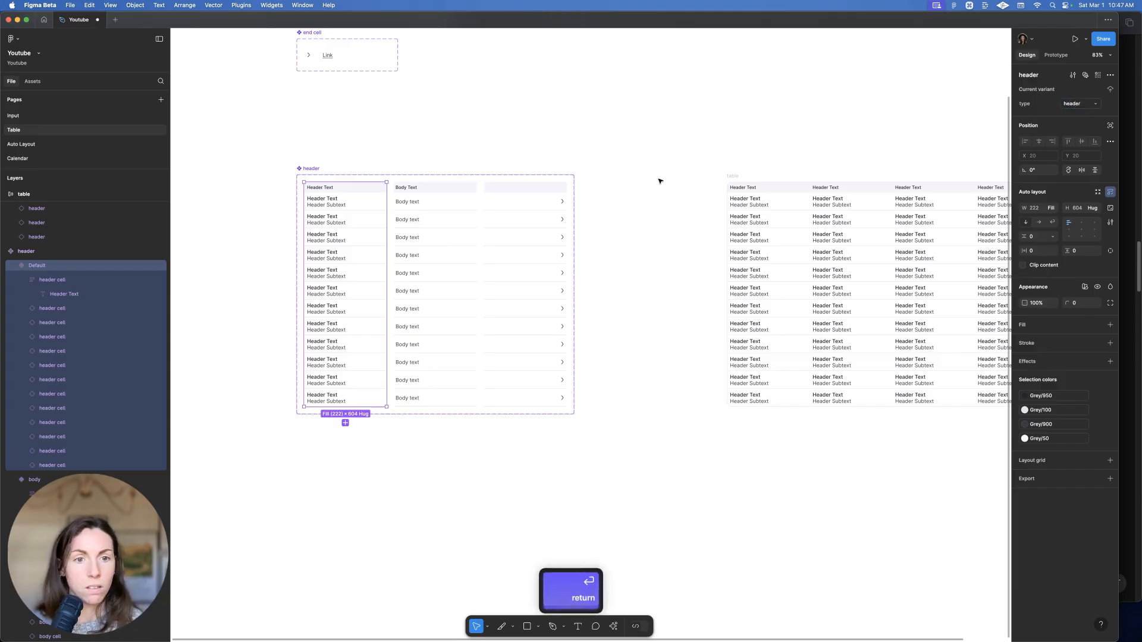
{"action": "left_click", "coordinate": [470, 224]}
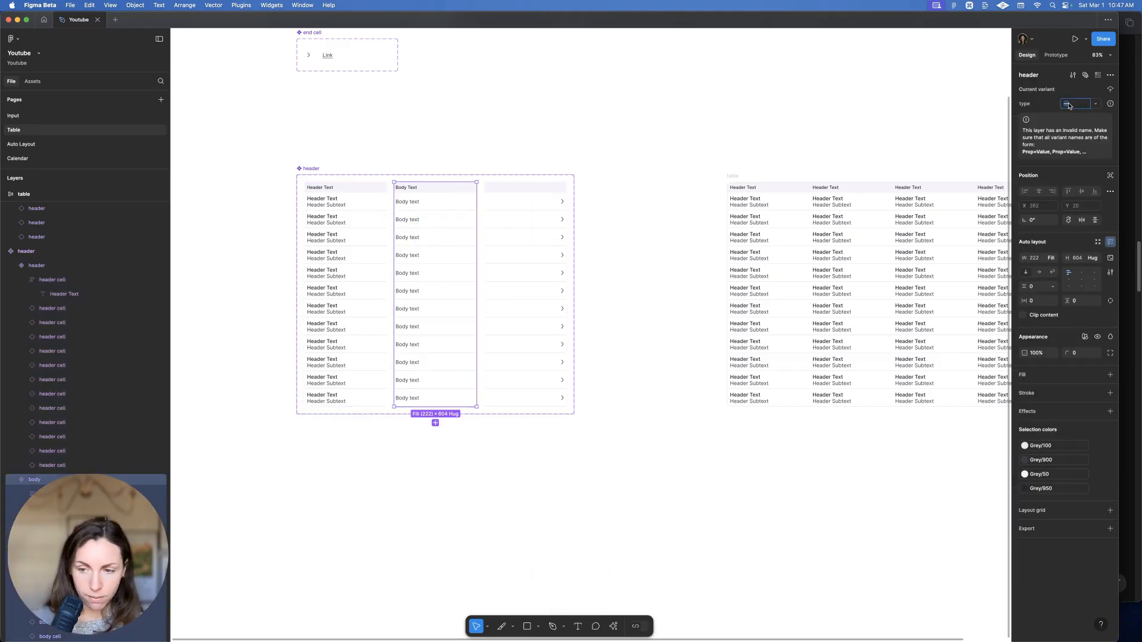
{"action": "type", "text": "body"}
{"action": "key", "text": "Return"}
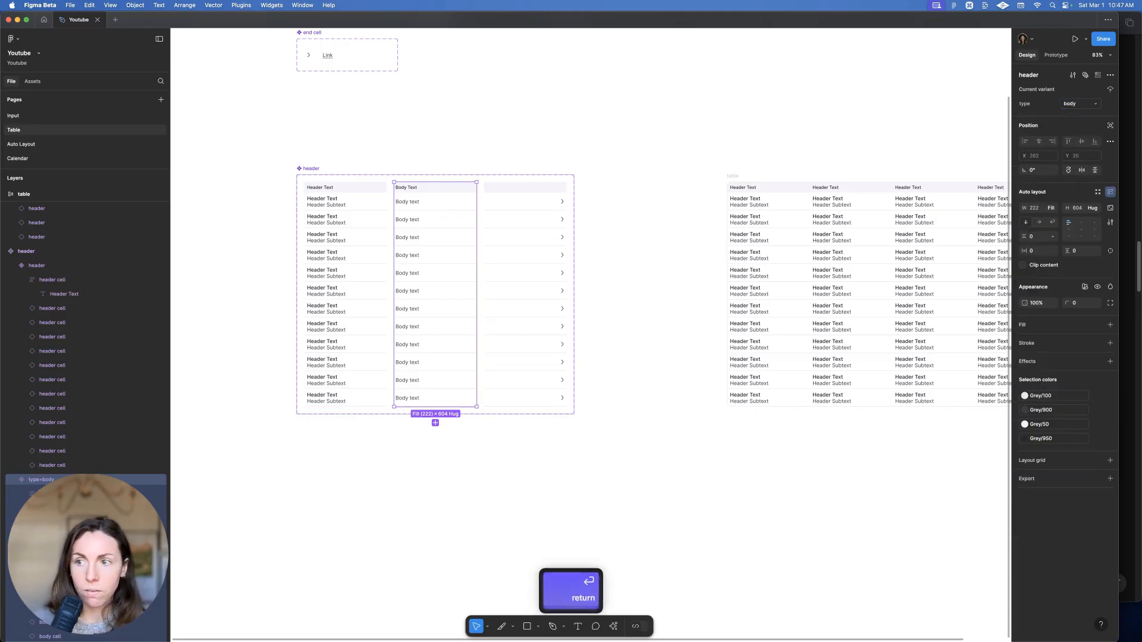
{"action": "left_click", "coordinate": [539, 369]}
{"action": "type", "text": "end"}
{"action": "key", "text": "Return"}
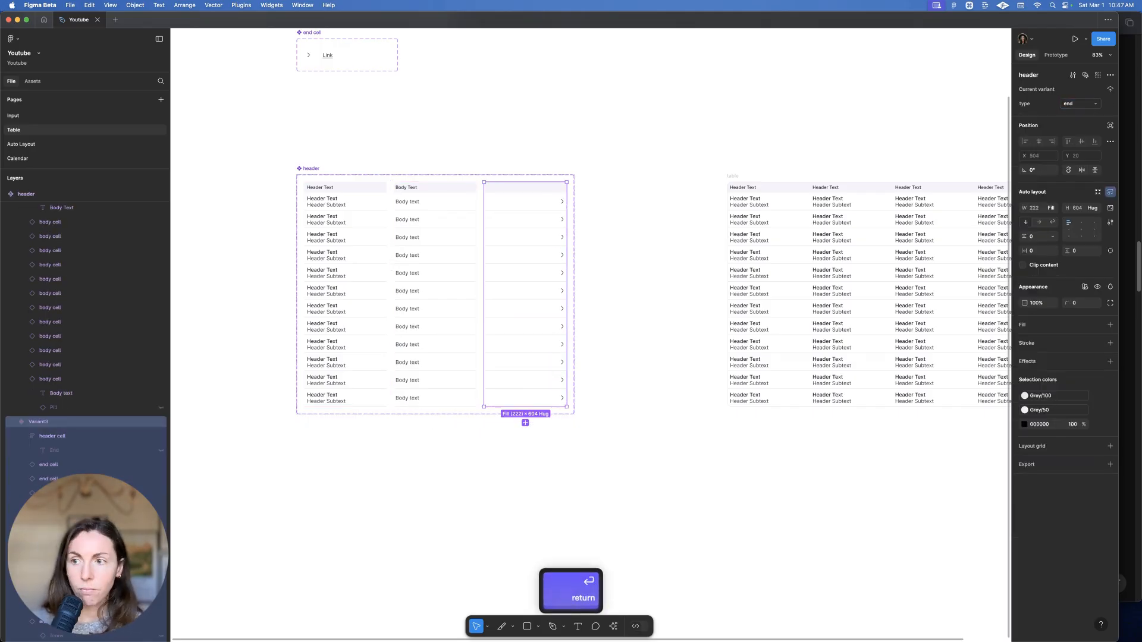
Set the table's second and third columns to body and the last column to end
{"action": "scroll", "coordinate": [551, 255], "scroll_direction": "right", "scroll_amount": 5}
{"action": "left_click", "coordinate": [549, 256]}
{"action": "left_click", "coordinate": [628, 254], "text": "shift"}
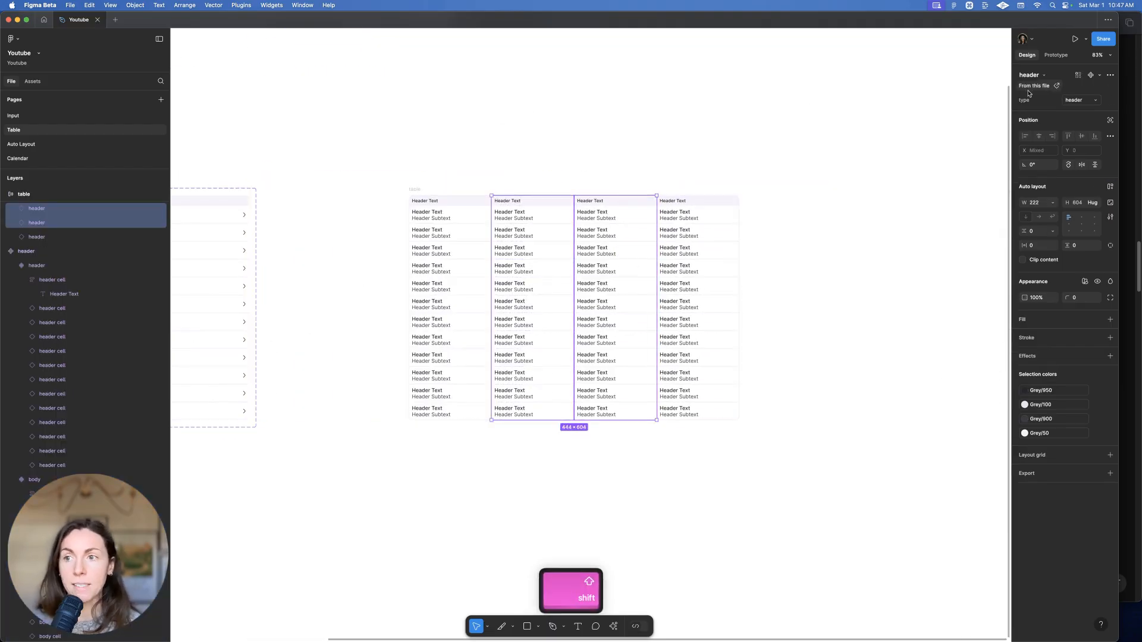
{"action": "left_click", "coordinate": [1044, 75]}
{"action": "left_click", "coordinate": [1092, 100]}
{"action": "left_click", "coordinate": [1081, 114]}
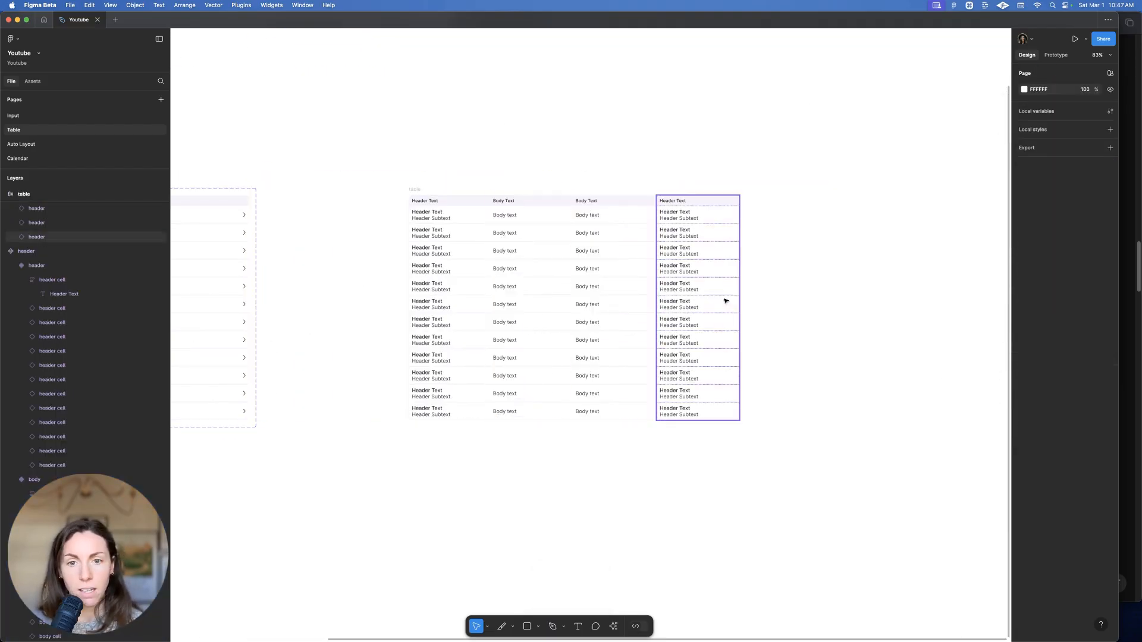
{"action": "left_click", "coordinate": [725, 300]}
{"action": "left_click", "coordinate": [1078, 101]}
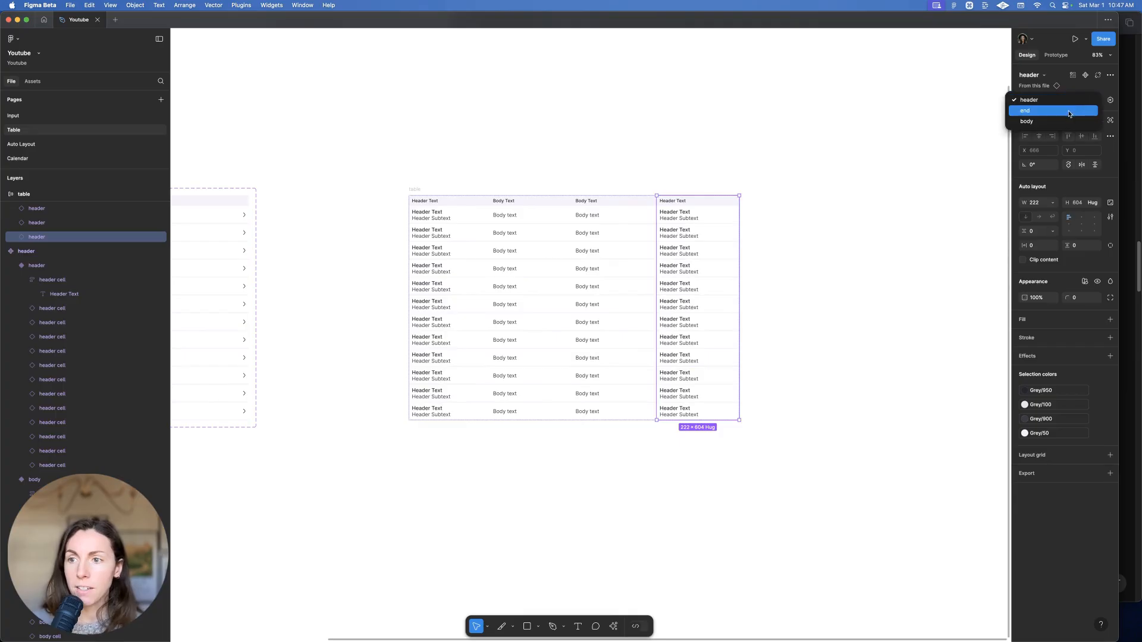
{"action": "left_click", "coordinate": [1064, 112]}
{"action": "left_click", "coordinate": [863, 132]}
In column three's cells, turn off Show Body text and turn on Show Pill
{"action": "left_click", "coordinate": [562, 324]}
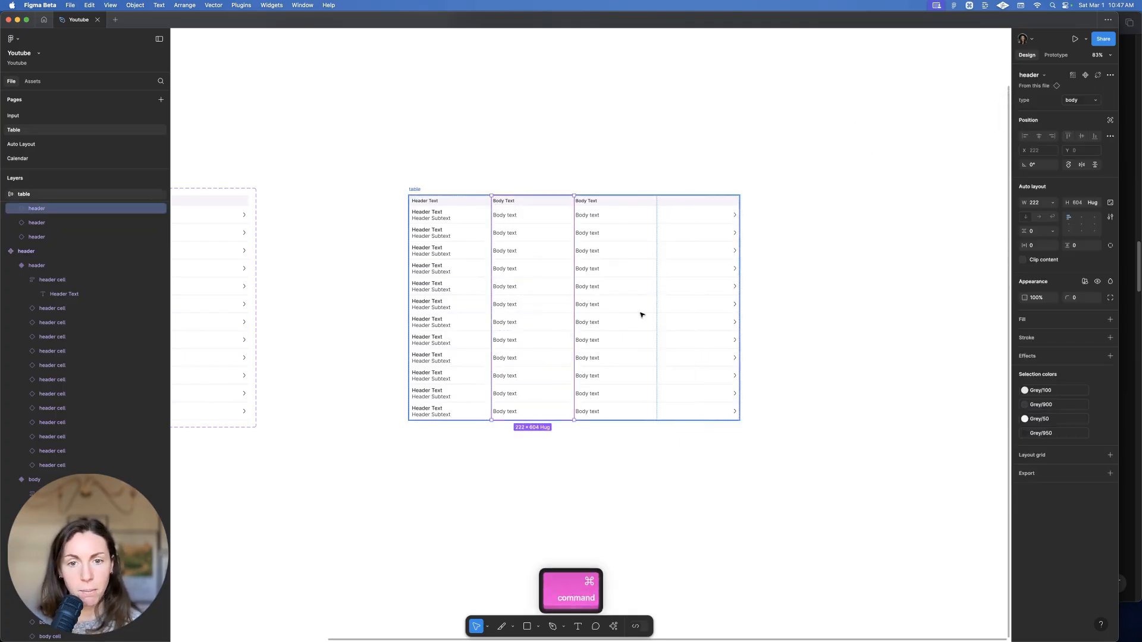
{"action": "left_click", "coordinate": [627, 307]}
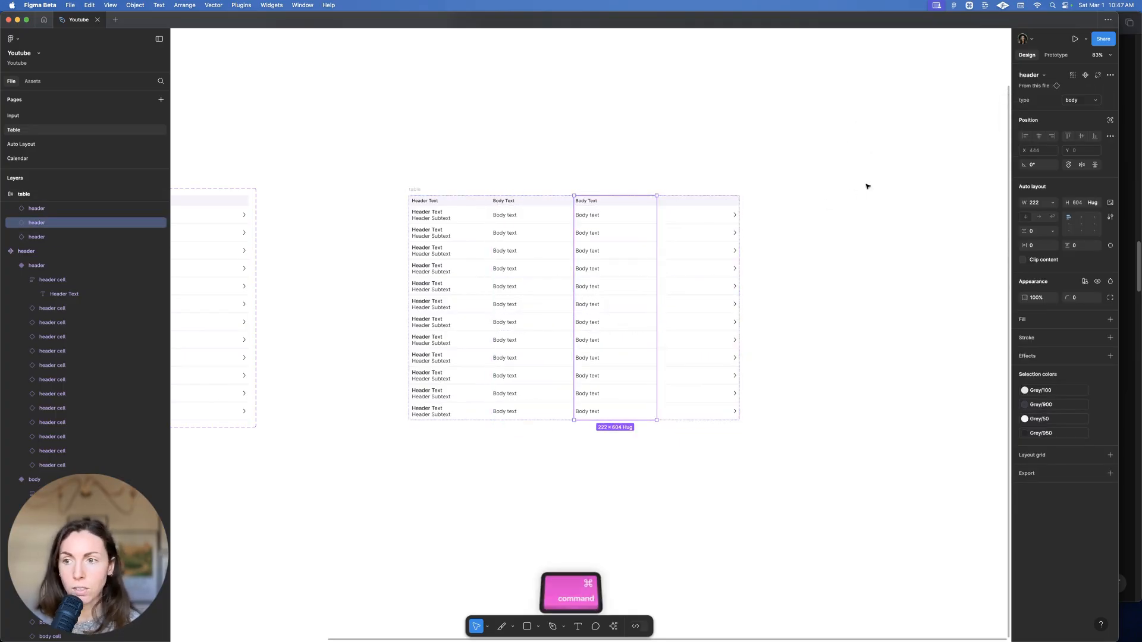
{"action": "double_click", "coordinate": [645, 232]}
{"action": "left_click_drag", "start_coordinate": [648, 467], "coordinate": [563, 215]}
{"action": "key", "text": "shift+Return"}
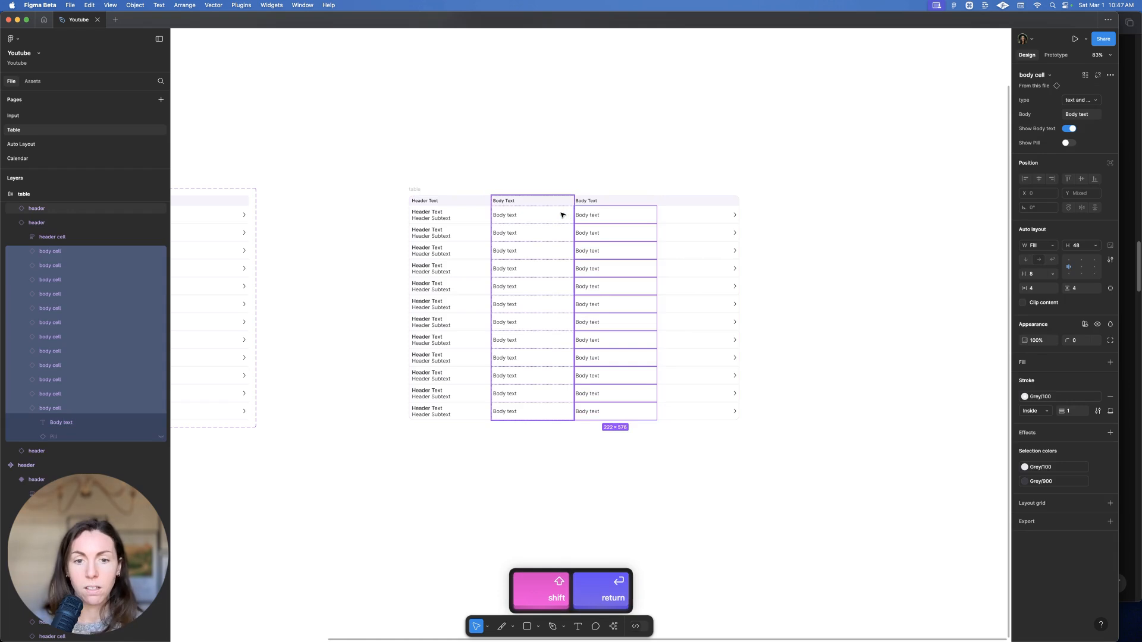
{"action": "left_click", "coordinate": [1075, 129]}
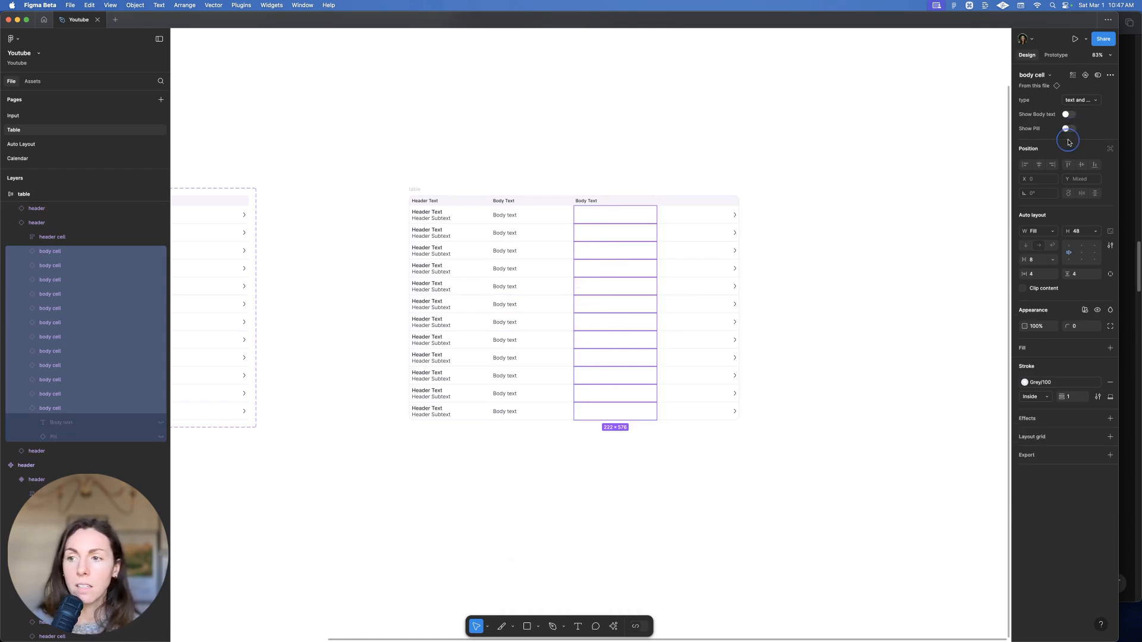
{"action": "left_click", "coordinate": [1066, 129]}
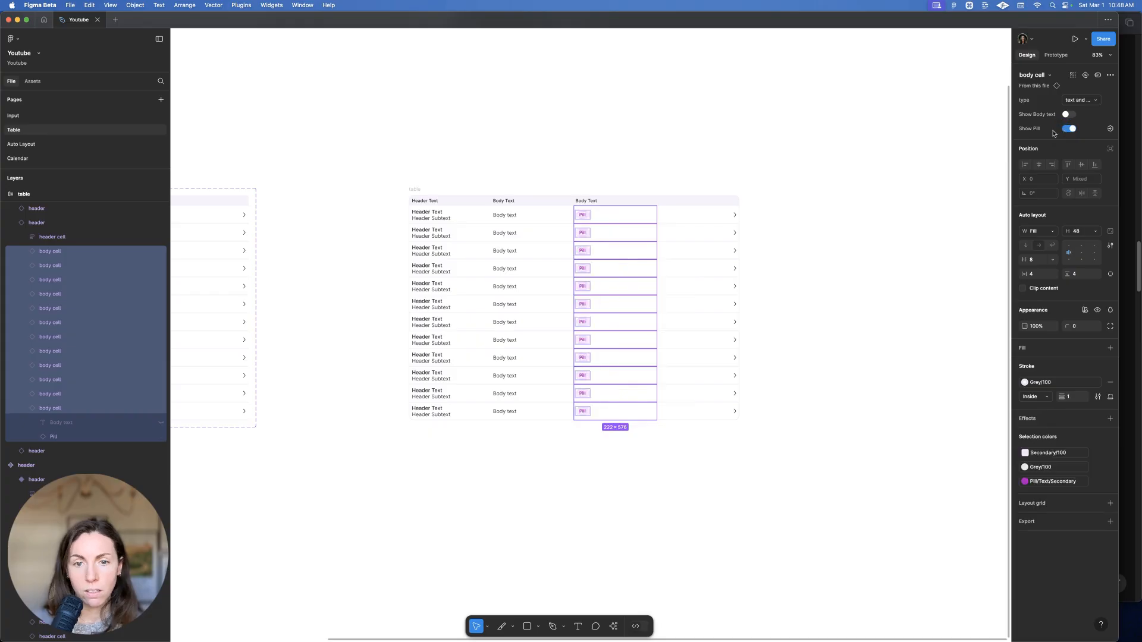
{"action": "left_click", "coordinate": [756, 118]}
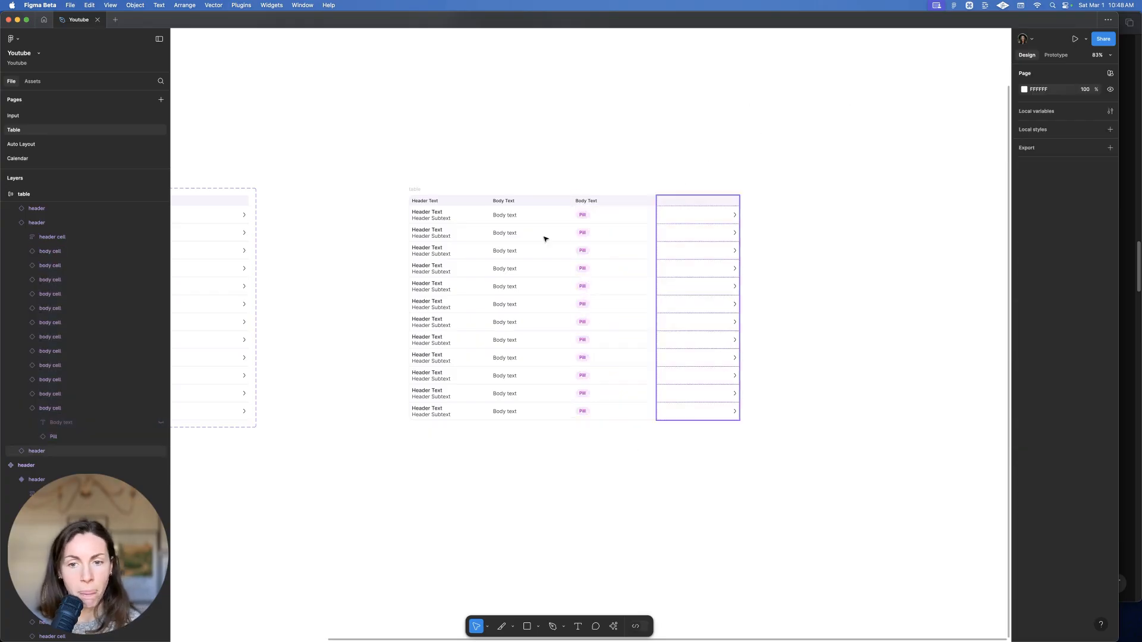
{"action": "left_click", "coordinate": [413, 191]}
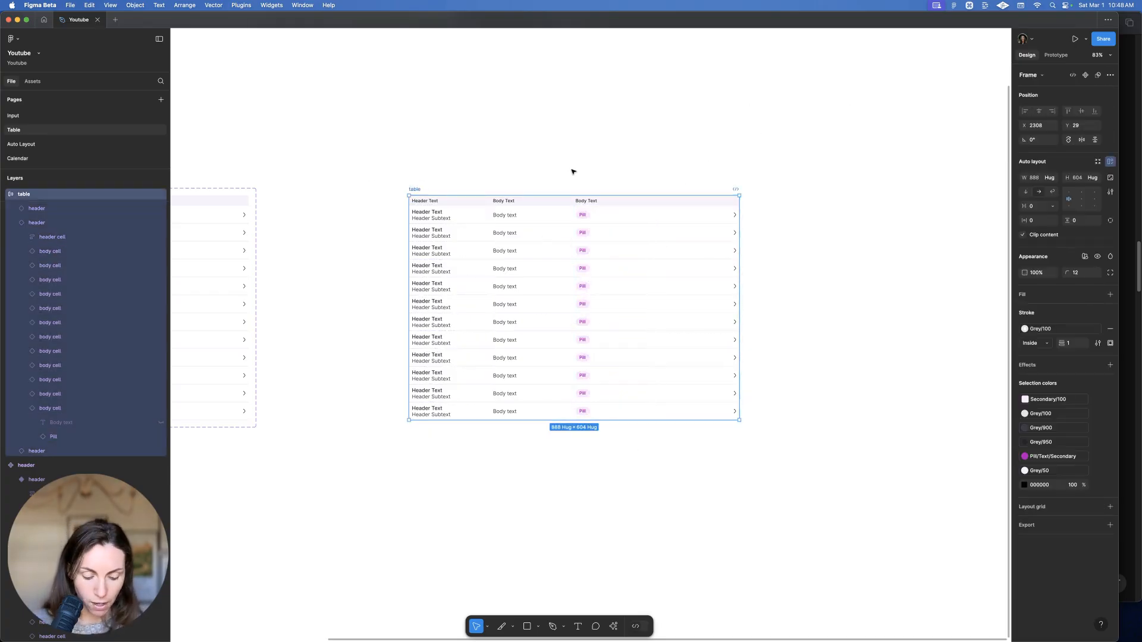
Make the table frame a component with Option+Cmd+K and narrow the pill column to fit
{"action": "key", "text": "alt+super+k"}
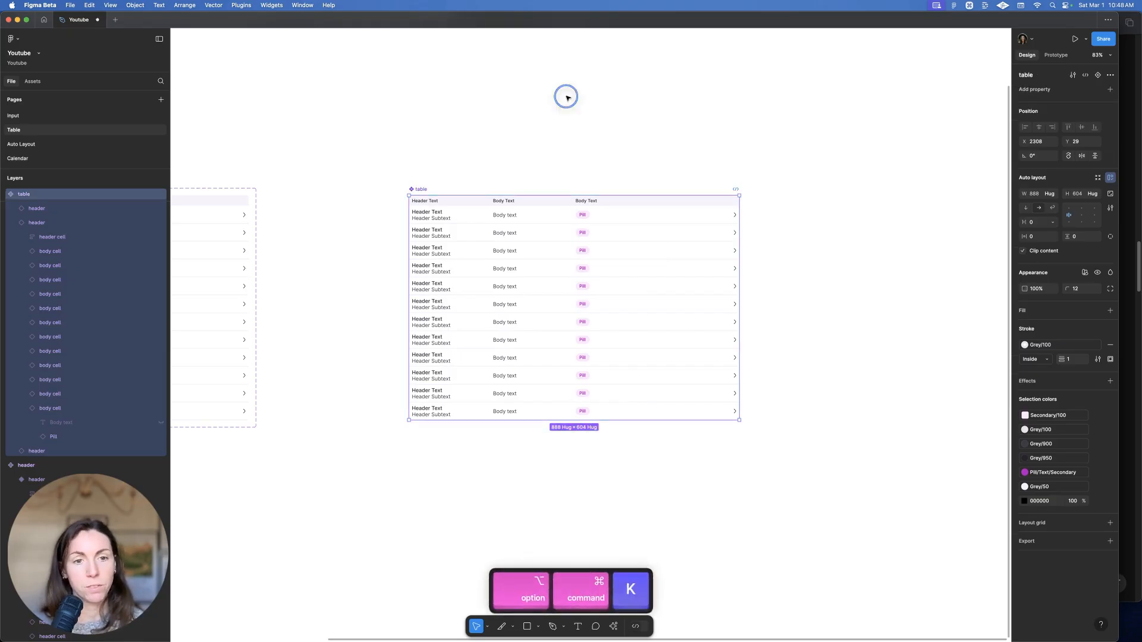
{"action": "left_click", "coordinate": [567, 97]}
{"action": "left_click", "coordinate": [627, 246]}
{"action": "left_click", "coordinate": [607, 244]}
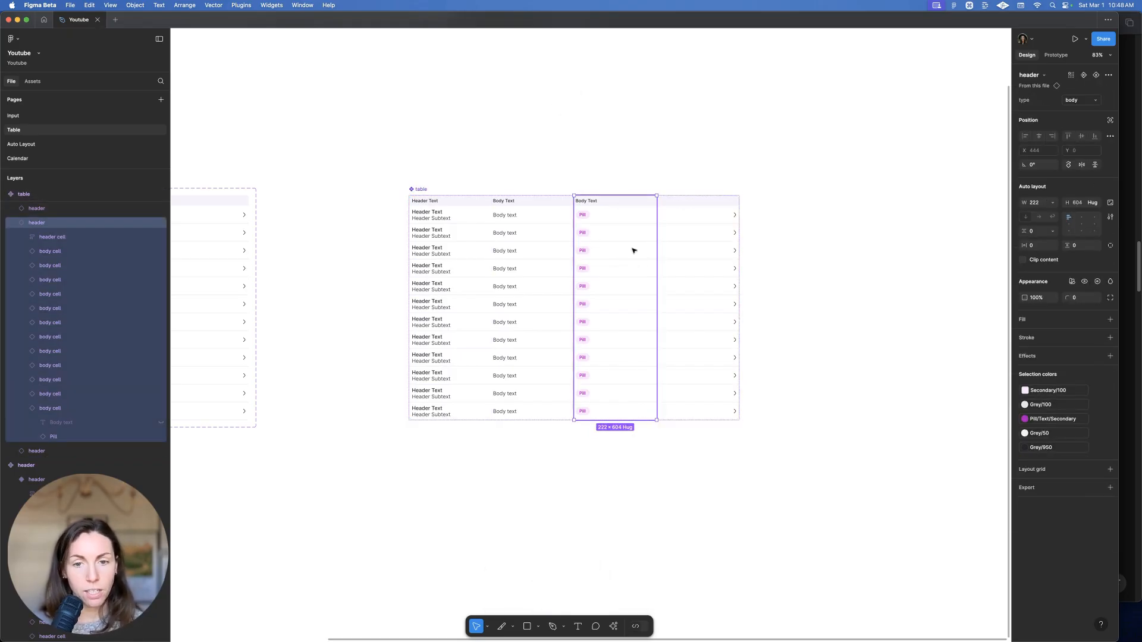
{"action": "left_click_drag", "start_coordinate": [657, 250], "coordinate": [617, 249]}
{"action": "left_click", "coordinate": [532, 250]}
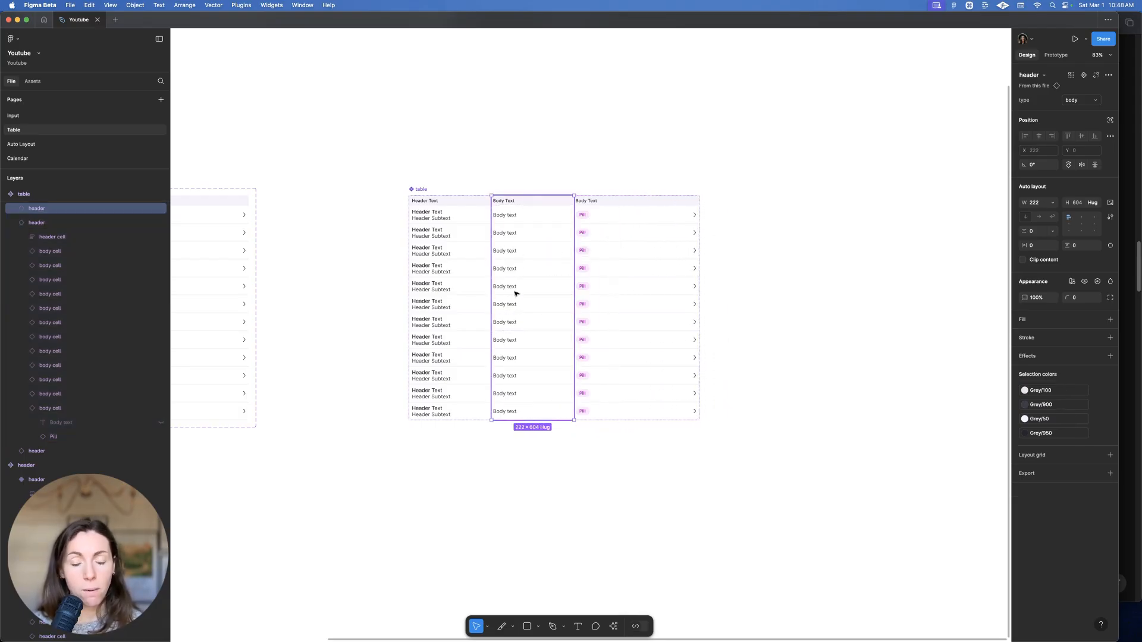
{"action": "left_click", "coordinate": [599, 237]}
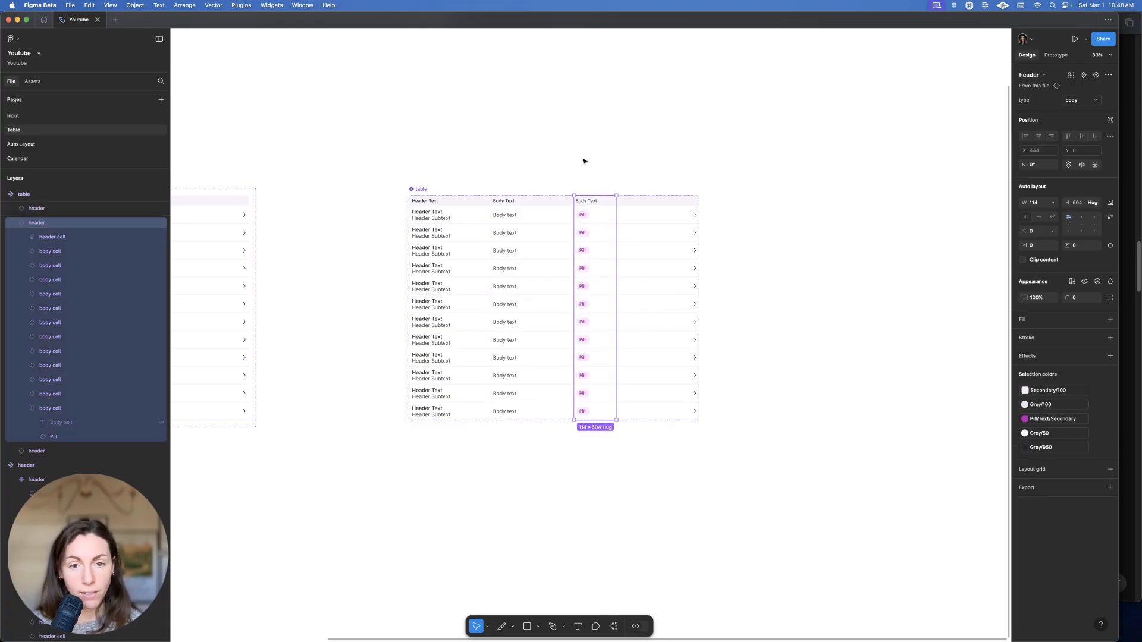
Narrow the end column to fit its chevron
{"action": "scroll", "coordinate": [586, 162], "scroll_direction": "left", "scroll_amount": 5}
{"action": "left_click", "coordinate": [617, 156]}
{"action": "scroll", "coordinate": [654, 128], "scroll_direction": "right", "scroll_amount": 4}
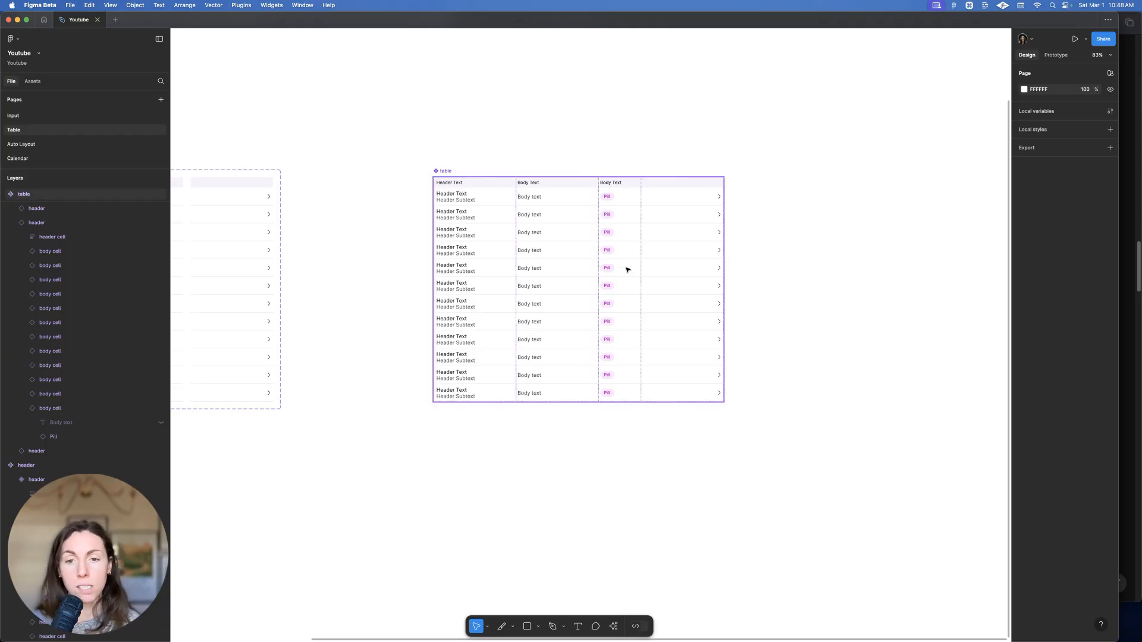
{"action": "double_click", "coordinate": [696, 240]}
{"action": "left_click_drag", "start_coordinate": [641, 264], "coordinate": [706, 262]}
{"action": "left_click", "coordinate": [705, 245]}
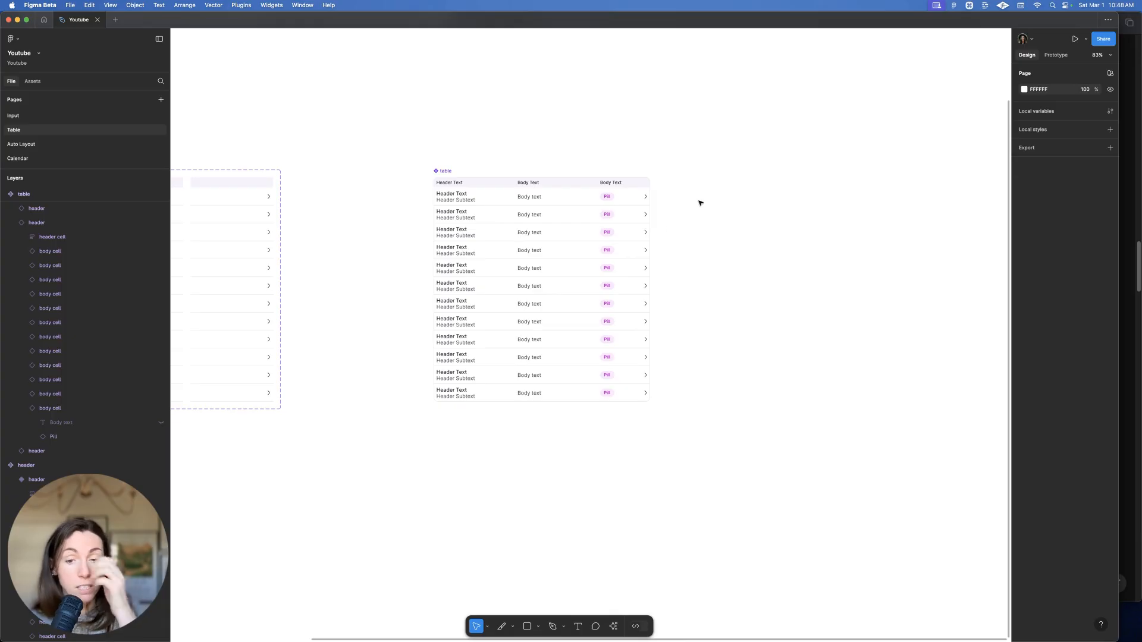
{"action": "scroll", "coordinate": [744, 244], "scroll_direction": "left", "scroll_amount": 5}
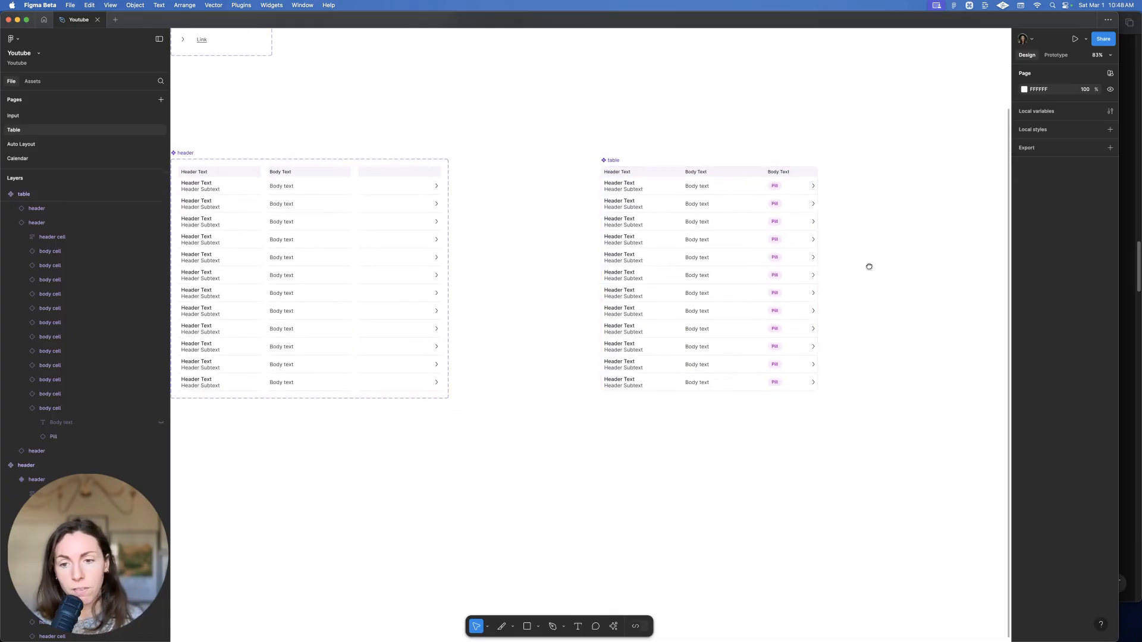
{"action": "scroll", "coordinate": [783, 306], "scroll_direction": "up", "scroll_amount": 5}
{"action": "scroll", "coordinate": [783, 306], "scroll_direction": "down", "scroll_amount": 3}
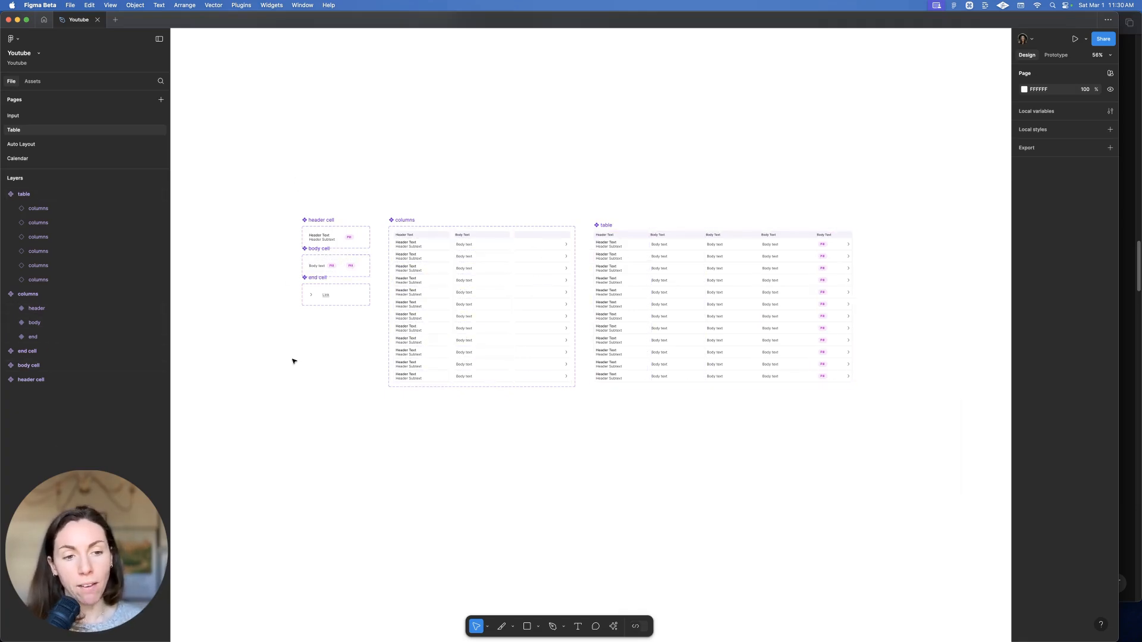
{"action": "scroll", "coordinate": [643, 229], "scroll_direction": "up", "scroll_amount": 3}
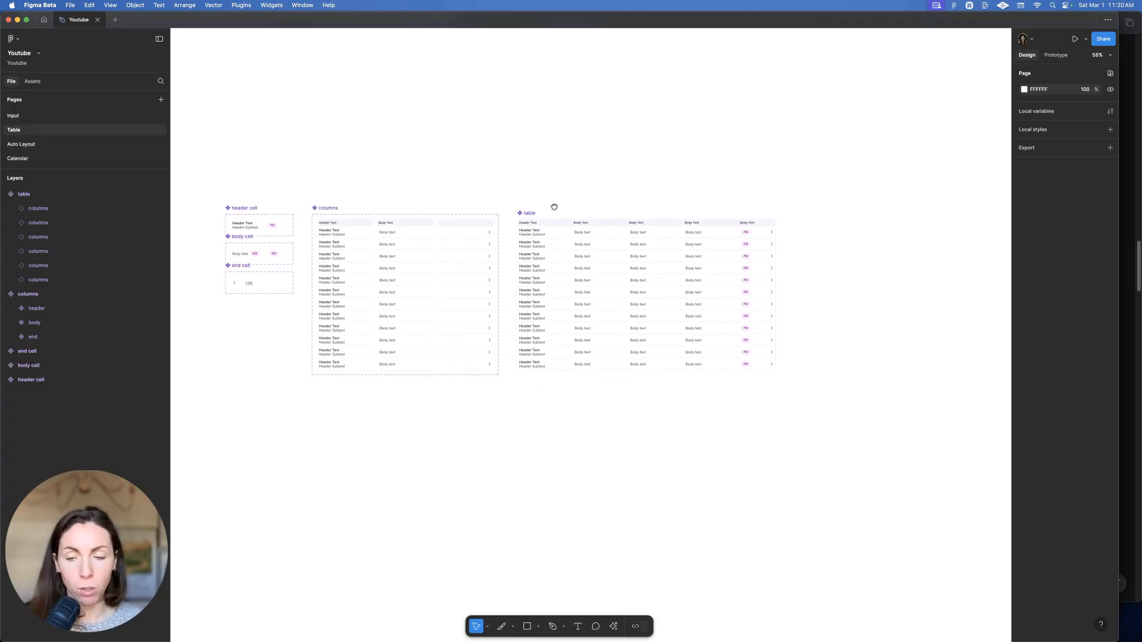
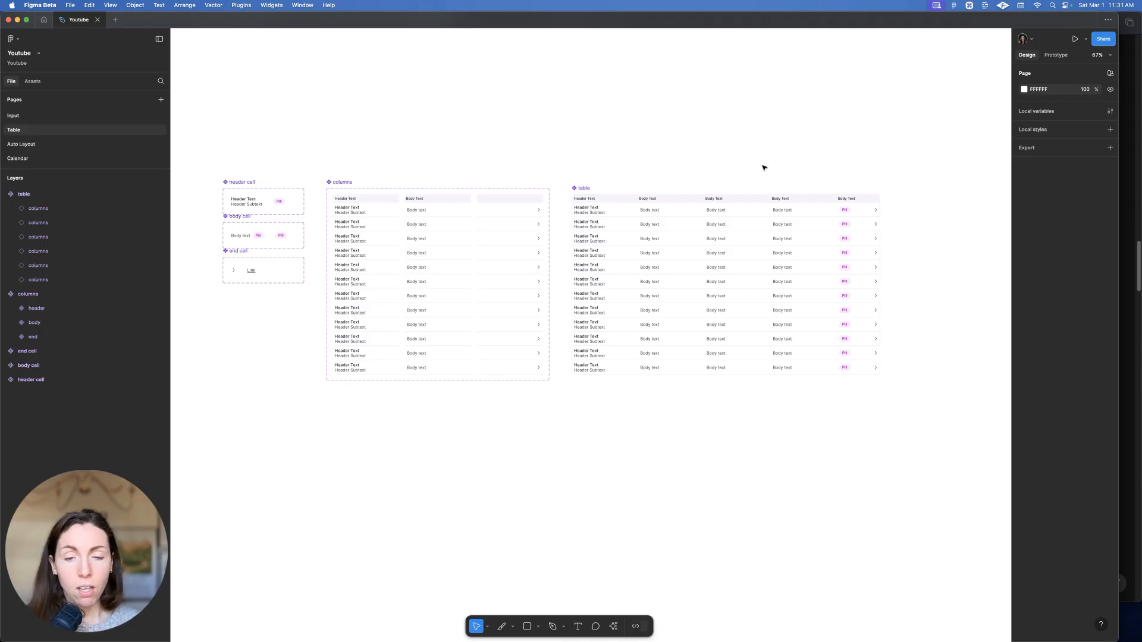
Select the whole six-column table component and Option-drag a duplicate directly below it
{"action": "double_click", "coordinate": [666, 248]}
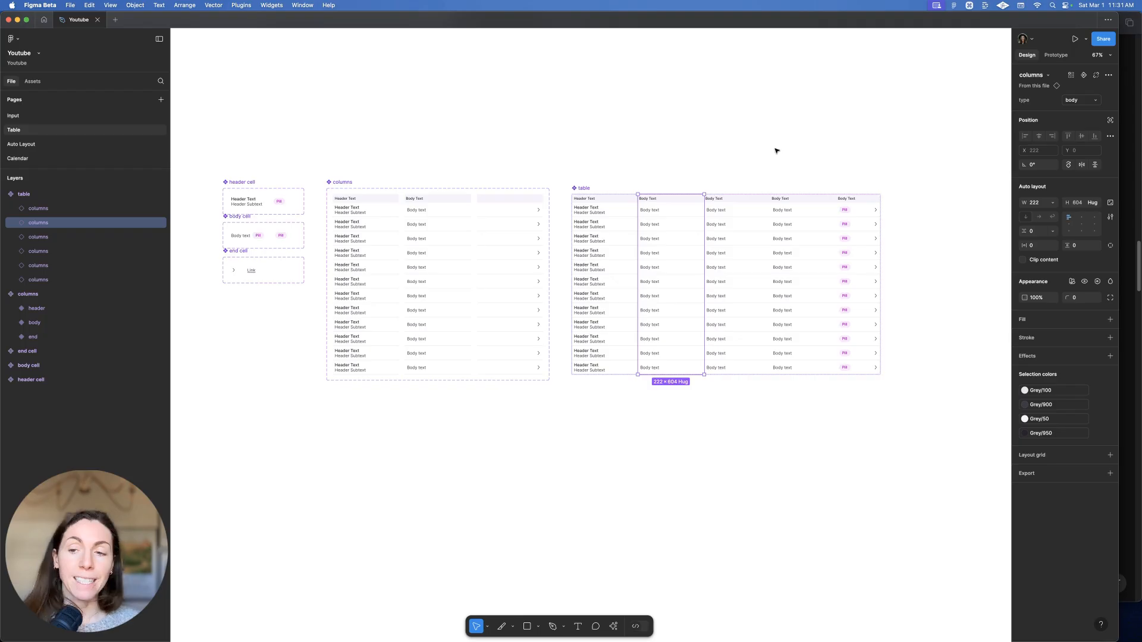
{"action": "scroll", "coordinate": [661, 155], "scroll_direction": "right", "scroll_amount": 3}
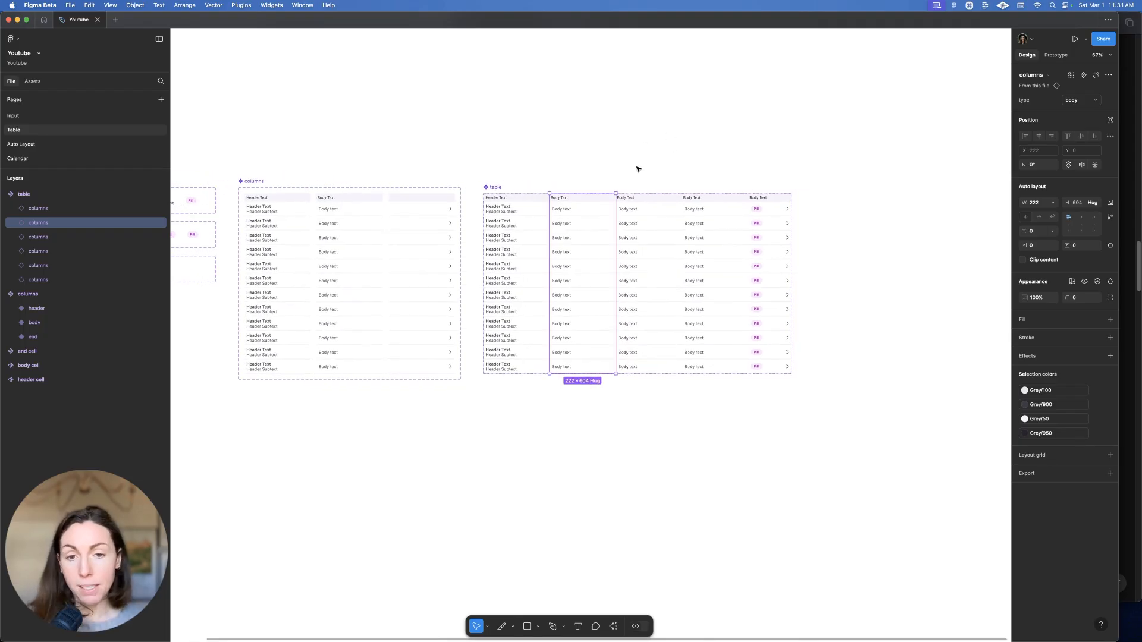
{"action": "left_click", "coordinate": [633, 157]}
{"action": "left_click", "coordinate": [498, 196]}
{"action": "left_click_drag", "start_coordinate": [497, 196], "coordinate": [512, 415]}
Rename the top table component to 'slot / generic table'
{"action": "left_click", "coordinate": [491, 186]}
{"action": "key", "text": "Left"}
{"action": "type", "text": "slot"}
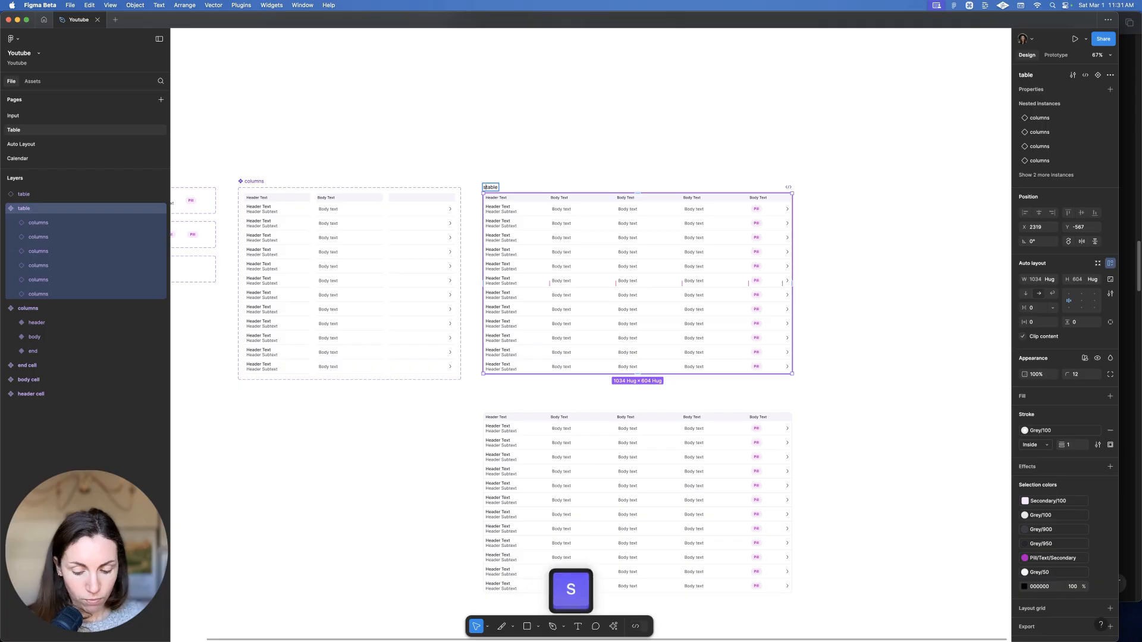
{"action": "key", "text": "BackSpace"}
{"action": "type", "text": "/ generic"}
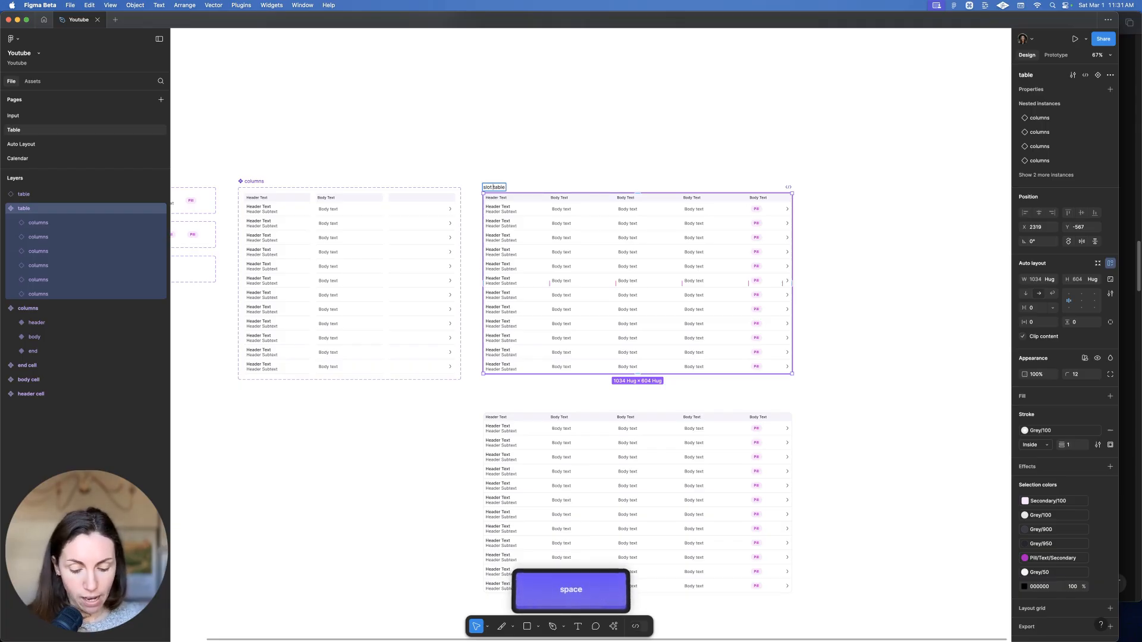
{"action": "key", "text": "Return"}
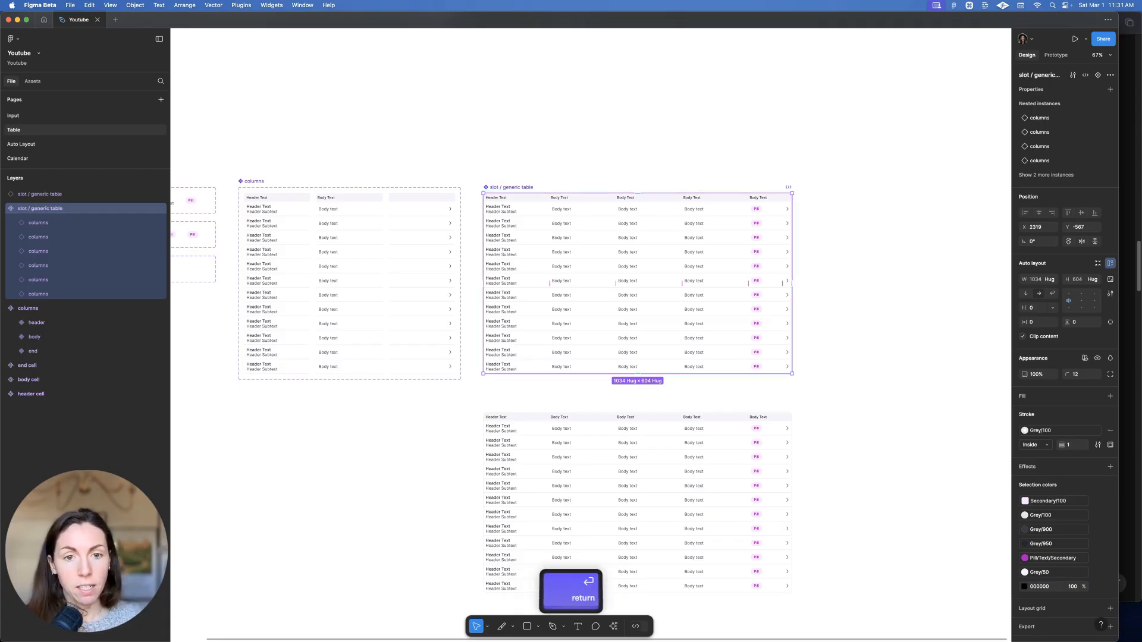
Delete one Body Text column from the lower table copy
{"action": "scroll", "coordinate": [595, 238], "scroll_direction": "down", "scroll_amount": 5}
{"action": "scroll", "coordinate": [517, 342], "scroll_direction": "up", "scroll_amount": 3}
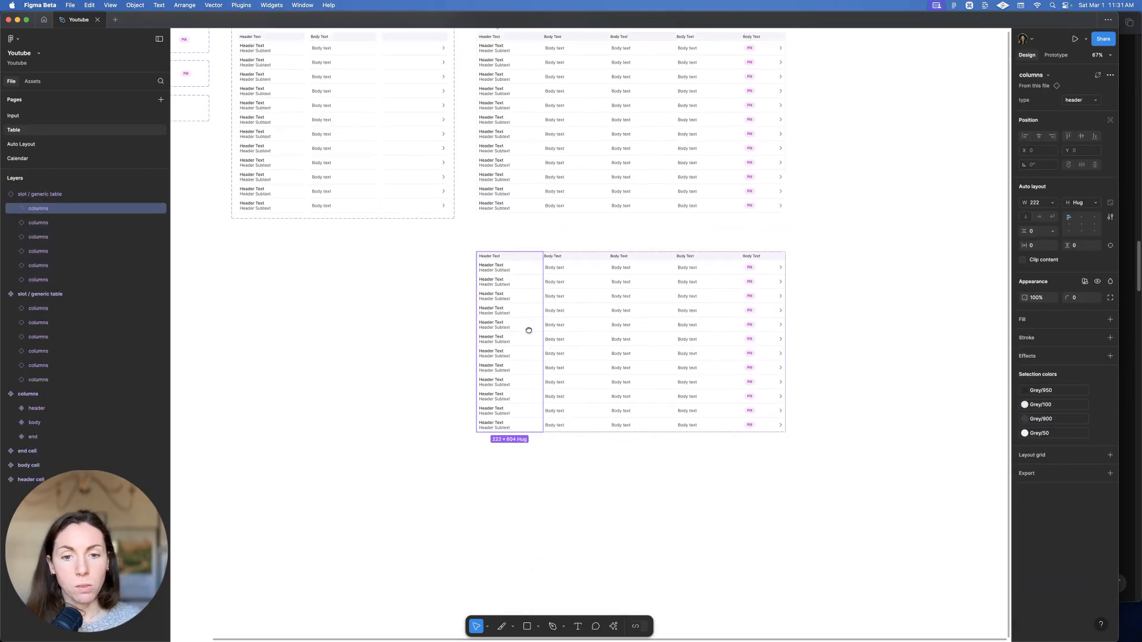
{"action": "left_click", "coordinate": [637, 339]}
{"action": "key", "text": "BackSpace"}
Select the whole lower table and detach it from its component with Option+Cmd+B
{"action": "scroll", "coordinate": [632, 367], "scroll_direction": "up", "scroll_amount": 3}
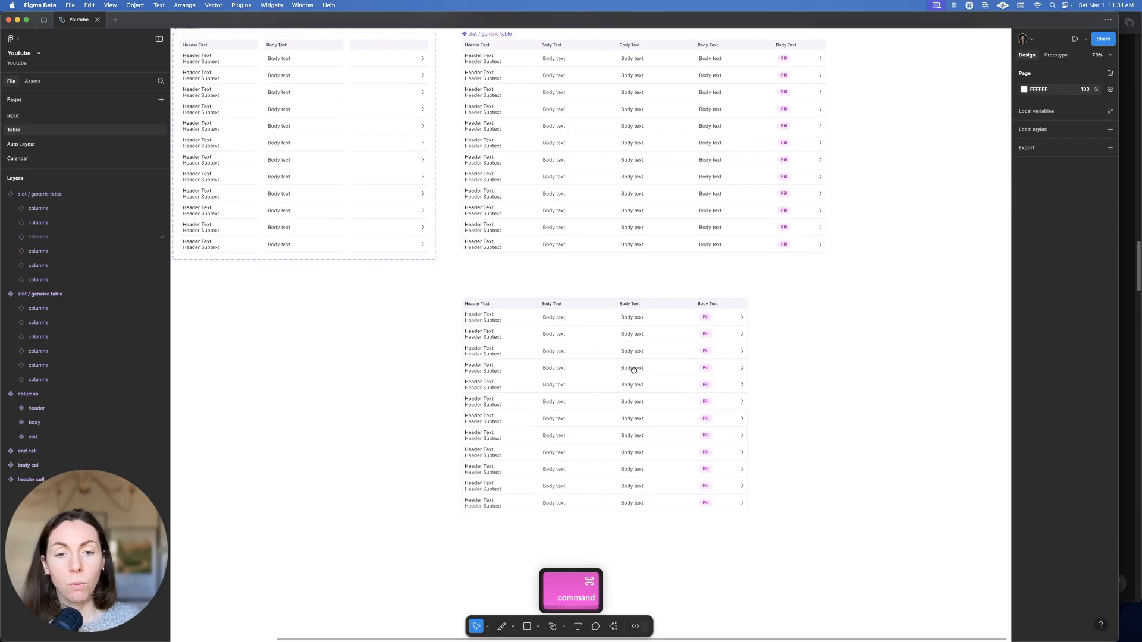
{"action": "scroll", "coordinate": [652, 333], "scroll_direction": "down", "scroll_amount": 3}
{"action": "scroll", "coordinate": [636, 317], "scroll_direction": "up", "scroll_amount": 2}
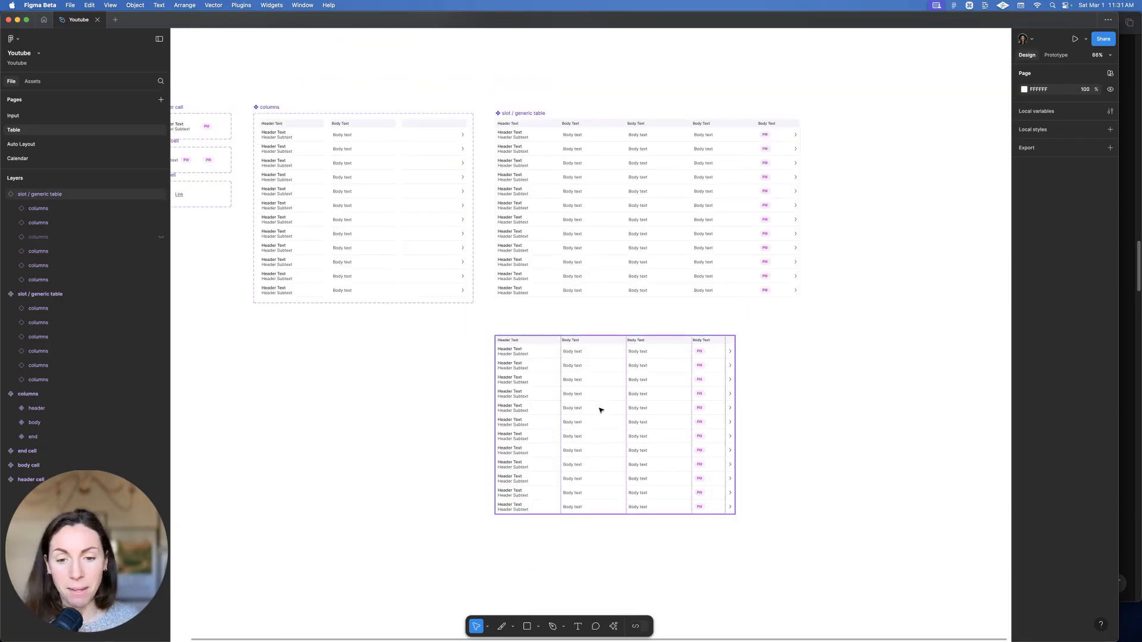
{"action": "scroll", "coordinate": [590, 309], "scroll_direction": "down", "scroll_amount": 3}
{"action": "left_click", "coordinate": [652, 306]}
{"action": "left_click", "coordinate": [595, 304]}
{"action": "left_click", "coordinate": [523, 273]}
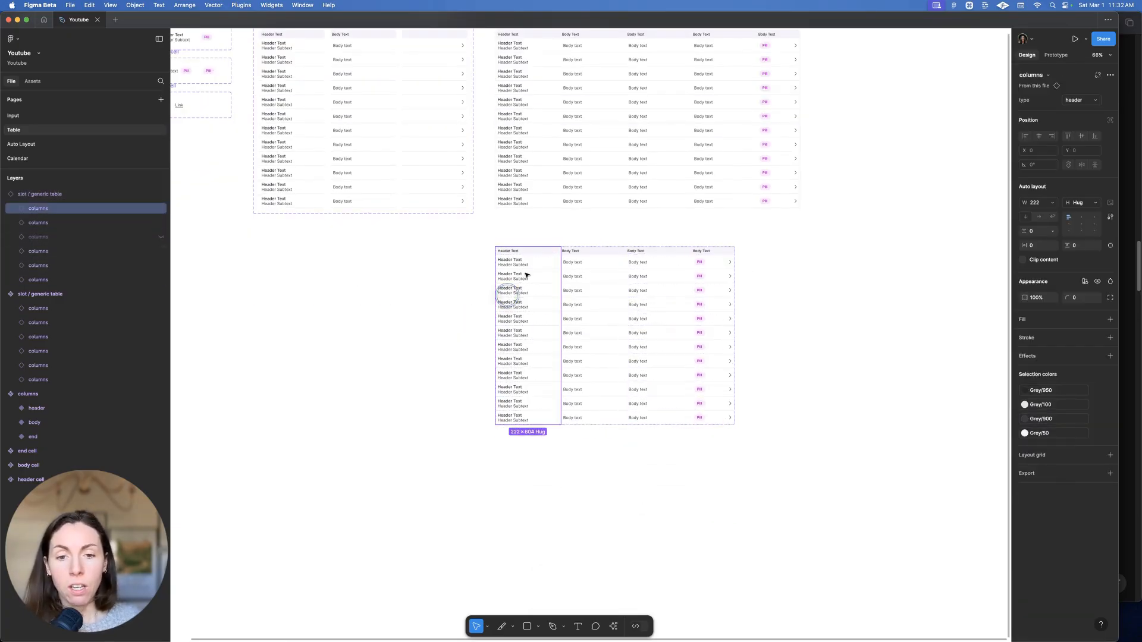
{"action": "scroll", "coordinate": [612, 279], "scroll_direction": "up", "scroll_amount": 2}
{"action": "left_click", "coordinate": [603, 277]}
{"action": "double_click", "coordinate": [530, 352]}
{"action": "left_click", "coordinate": [587, 285]}
{"action": "left_click", "coordinate": [568, 310]}
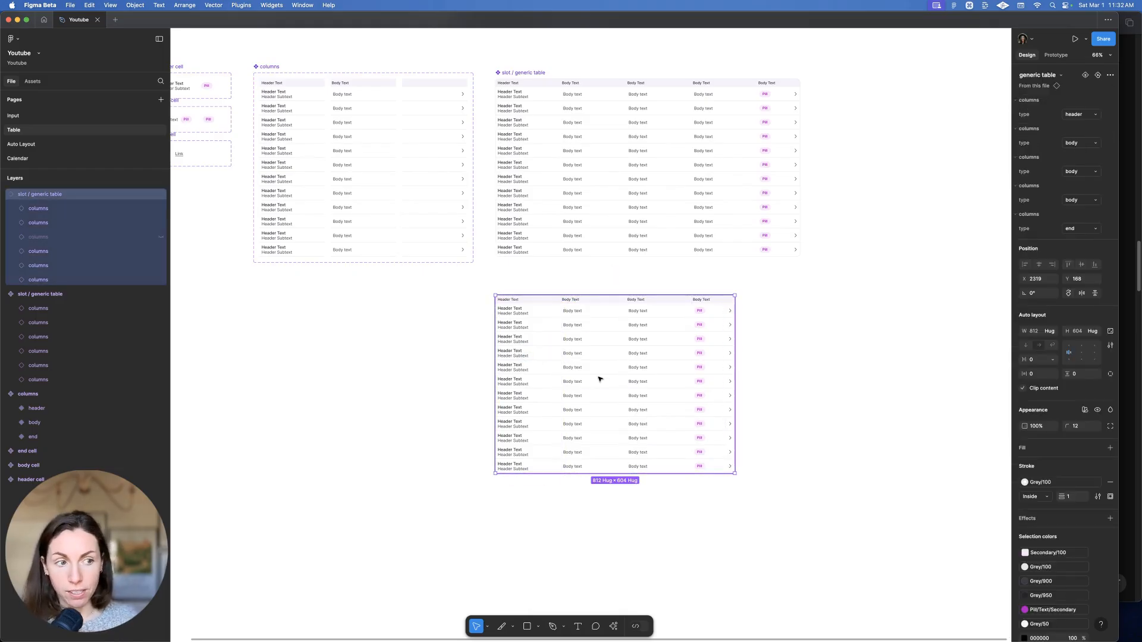
{"action": "key", "text": "alt+super+b"}
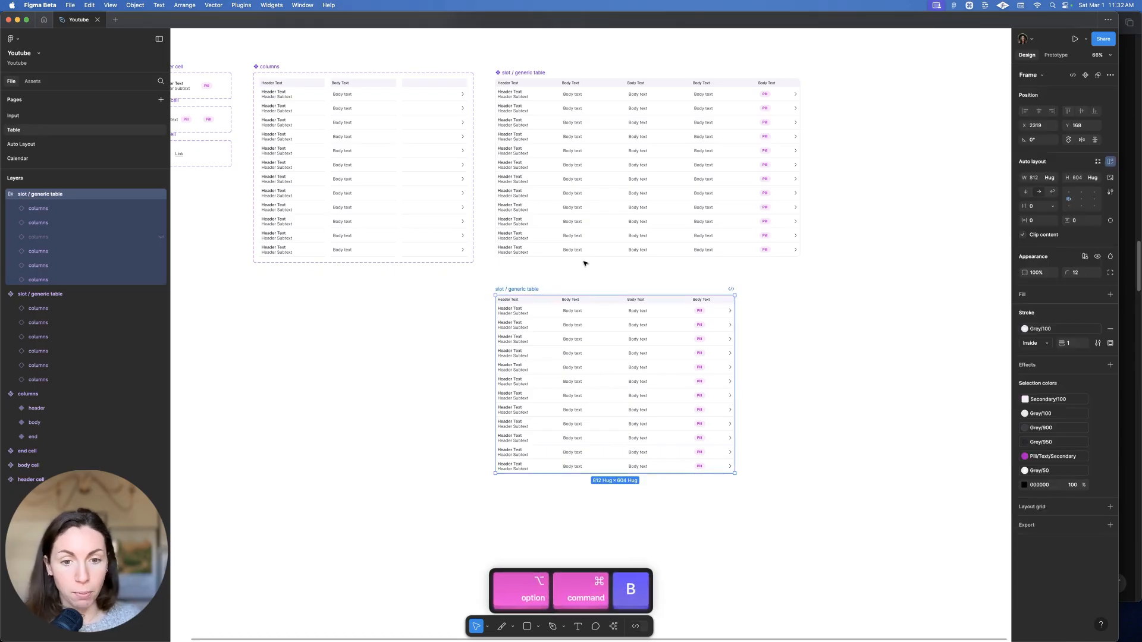
Widen the header column of the detached copy and nudge the table slightly up
{"action": "scroll", "coordinate": [541, 316], "scroll_direction": "right", "scroll_amount": 3}
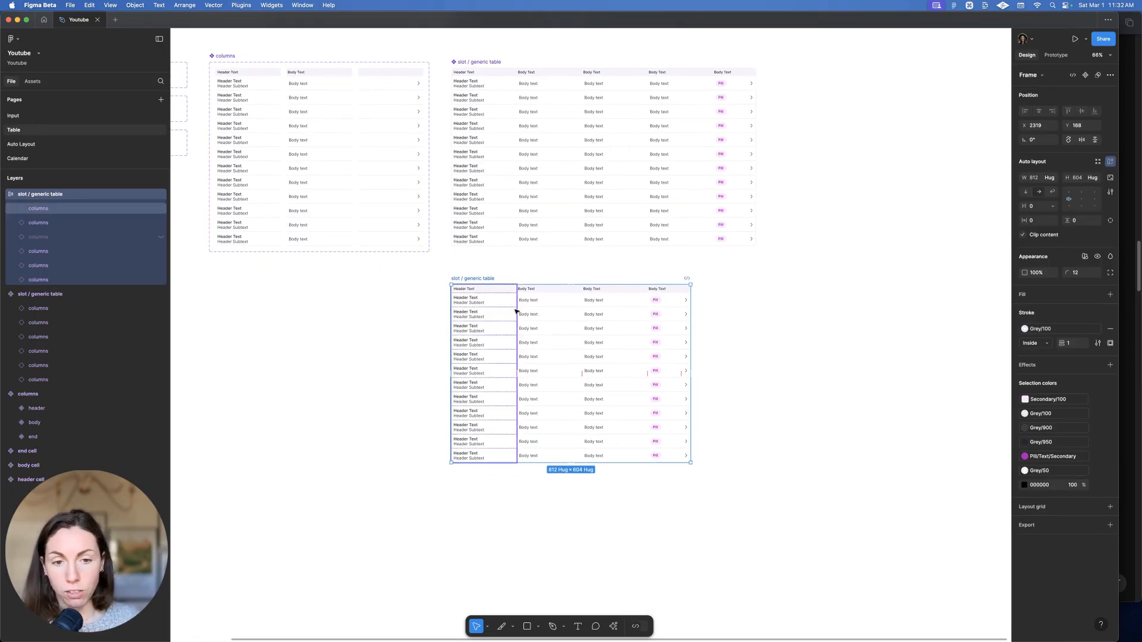
{"action": "left_click", "coordinate": [476, 320]}
{"action": "left_click_drag", "start_coordinate": [516, 309], "coordinate": [570, 327]}
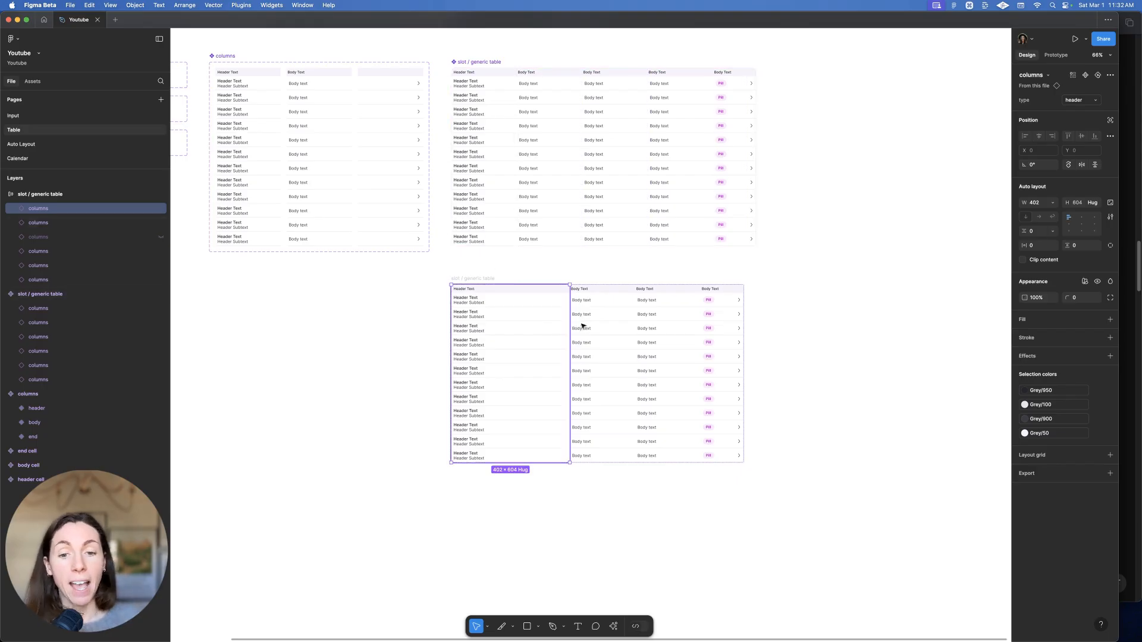
{"action": "left_click", "coordinate": [601, 321]}
{"action": "left_click", "coordinate": [665, 325]}
{"action": "left_click", "coordinate": [711, 322]}
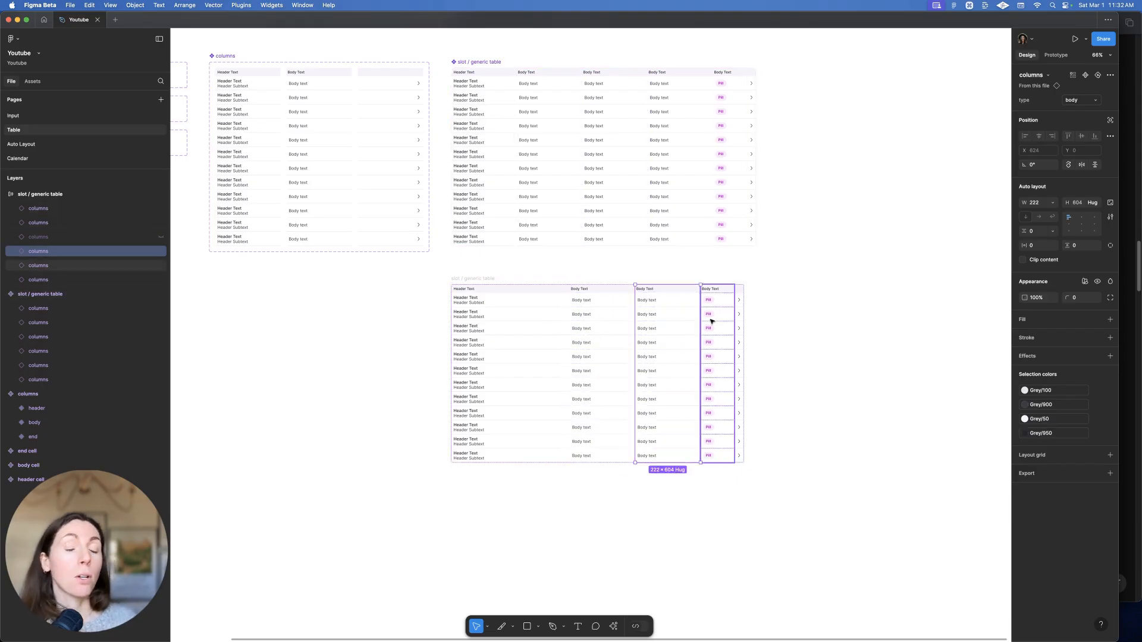
{"action": "left_click", "coordinate": [479, 278]}
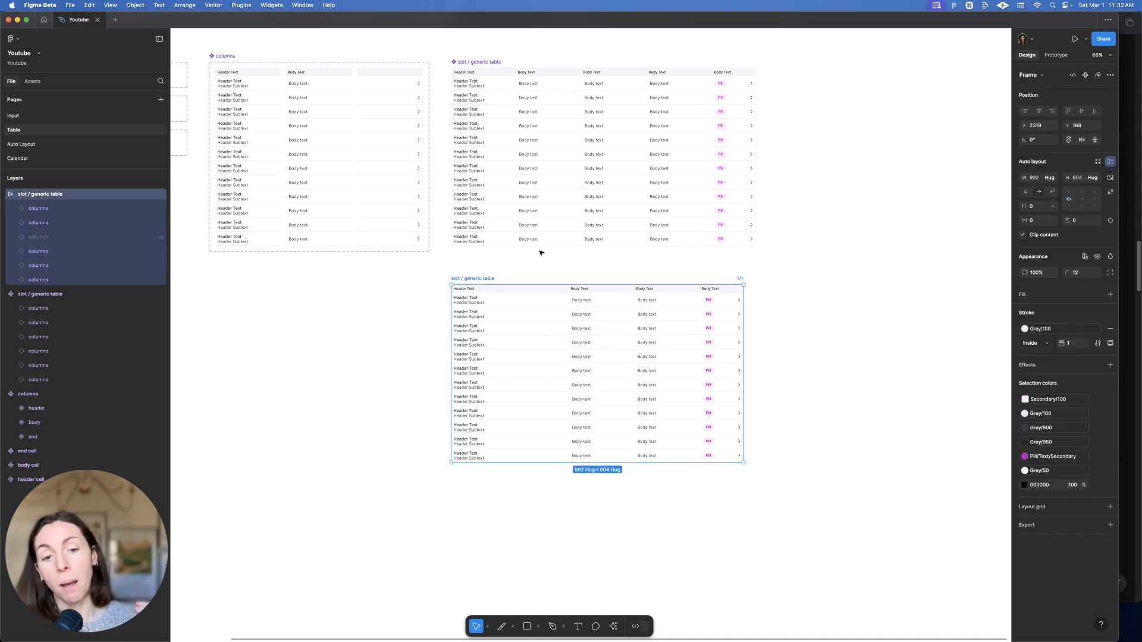
{"action": "left_click_drag", "start_coordinate": [489, 278], "coordinate": [486, 273]}
Make the lower table a component named 'slot / long header table'
{"action": "key", "text": "alt+super+k"}
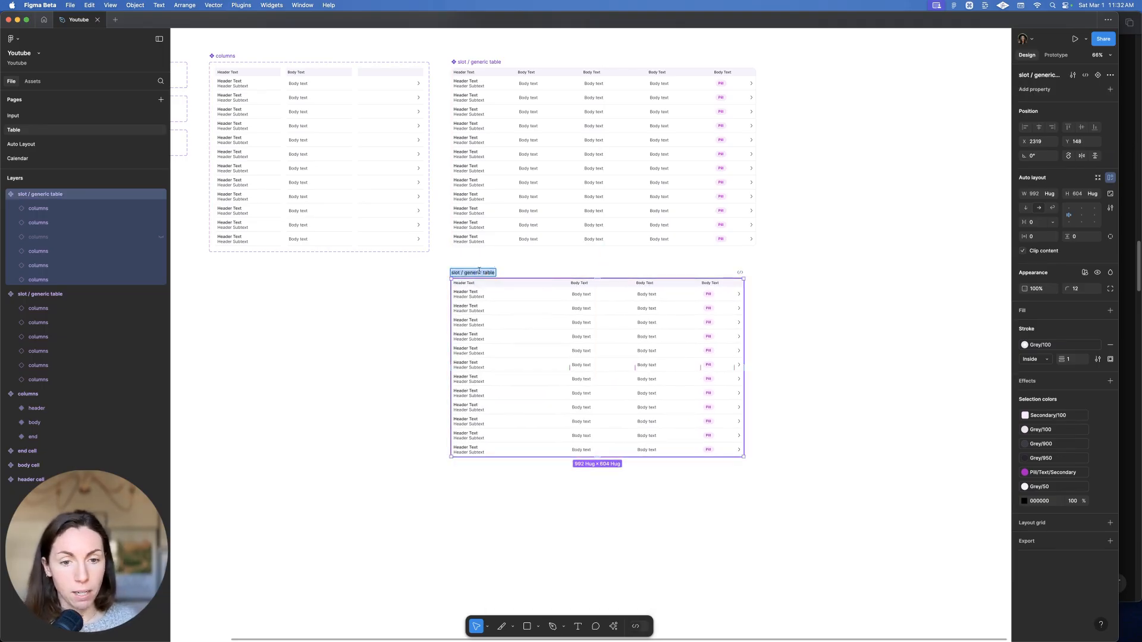
{"action": "type", "text": "long "}
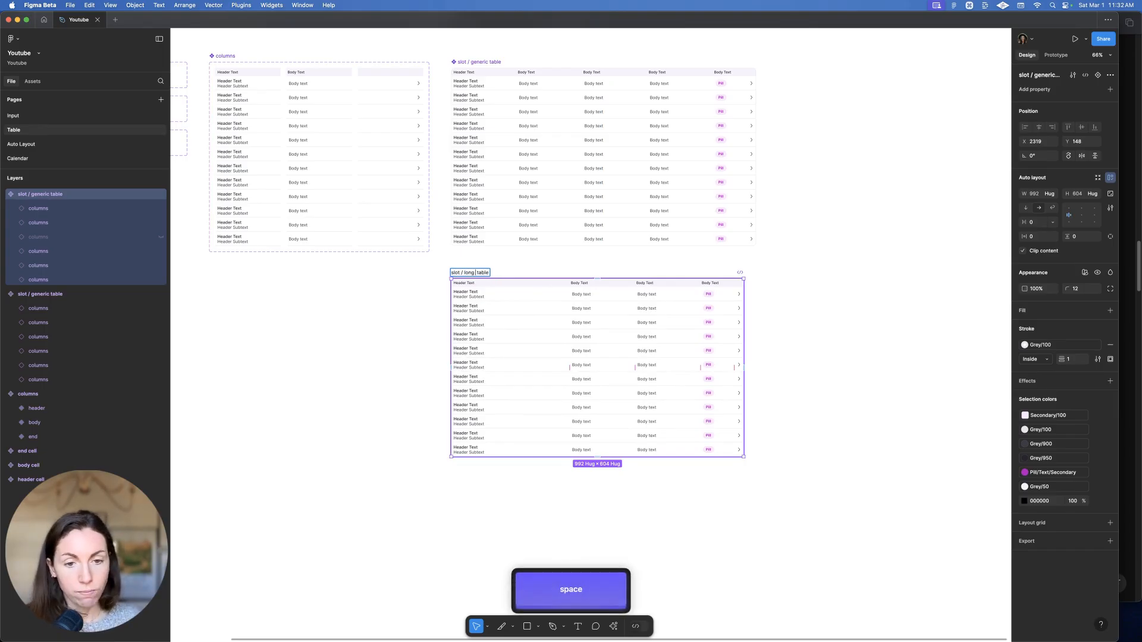
{"action": "type", "text": "header"}
{"action": "key", "text": "Return"}
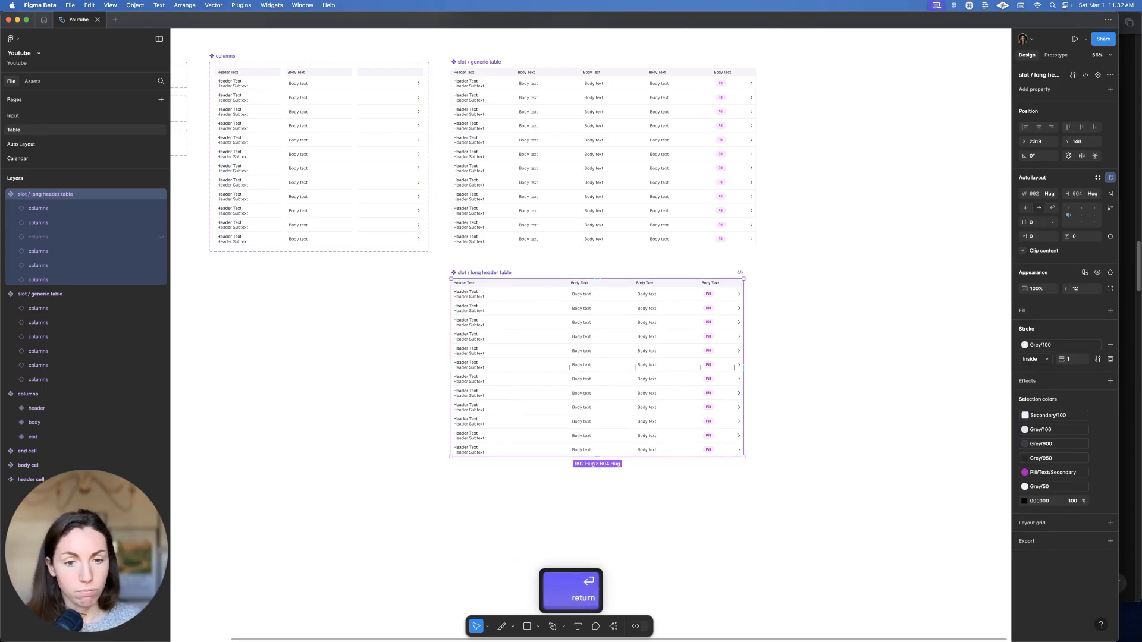
{"action": "scroll", "coordinate": [639, 146], "scroll_direction": "right", "scroll_amount": 5}
{"action": "scroll", "coordinate": [639, 146], "scroll_direction": "up", "scroll_amount": 3}
{"action": "scroll", "coordinate": [559, 359], "scroll_direction": "left", "scroll_amount": 3}
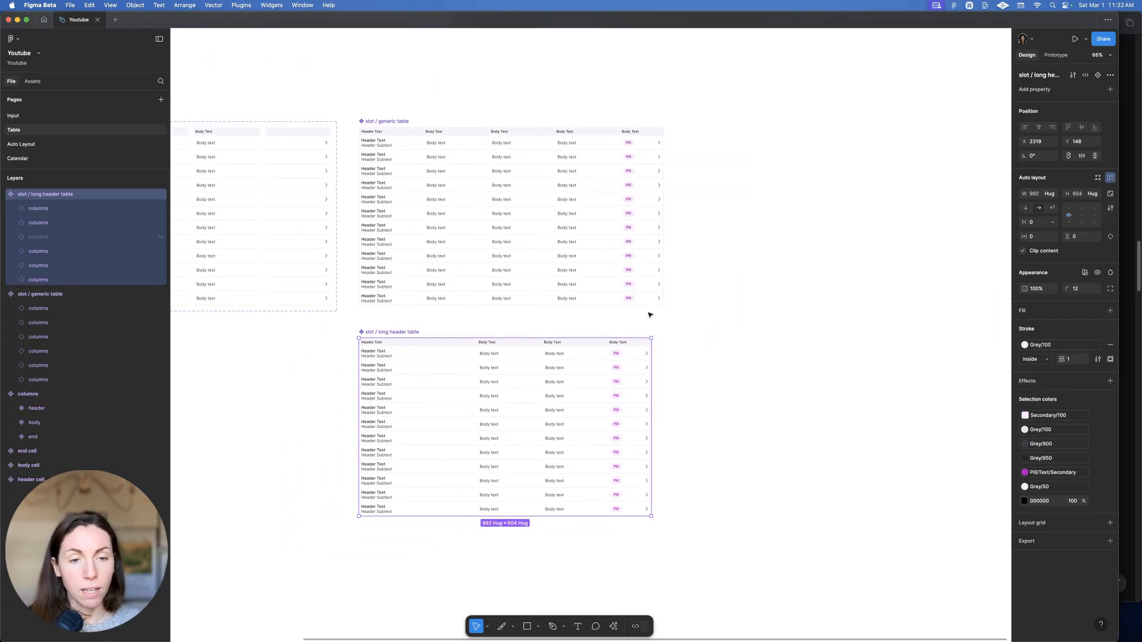
{"action": "left_click", "coordinate": [707, 310]}
Place an instance of the long header table beside the components
{"action": "left_click_drag", "start_coordinate": [518, 401], "coordinate": [878, 195]}
{"action": "scroll", "coordinate": [811, 286], "scroll_direction": "up", "scroll_amount": 4}
{"action": "scroll", "coordinate": [811, 286], "scroll_direction": "right", "scroll_amount": 3}
{"action": "scroll", "coordinate": [643, 247], "scroll_direction": "up", "scroll_amount": 4}
{"action": "scroll", "coordinate": [485, 214], "scroll_direction": "right", "scroll_amount": 4}
Add 'Table Header' and 'Subtext' text layers above the table instance
{"action": "left_click", "coordinate": [467, 237]}
{"action": "key", "text": "t"}
{"action": "left_click", "coordinate": [465, 238]}
{"action": "type", "text": "Header T"}
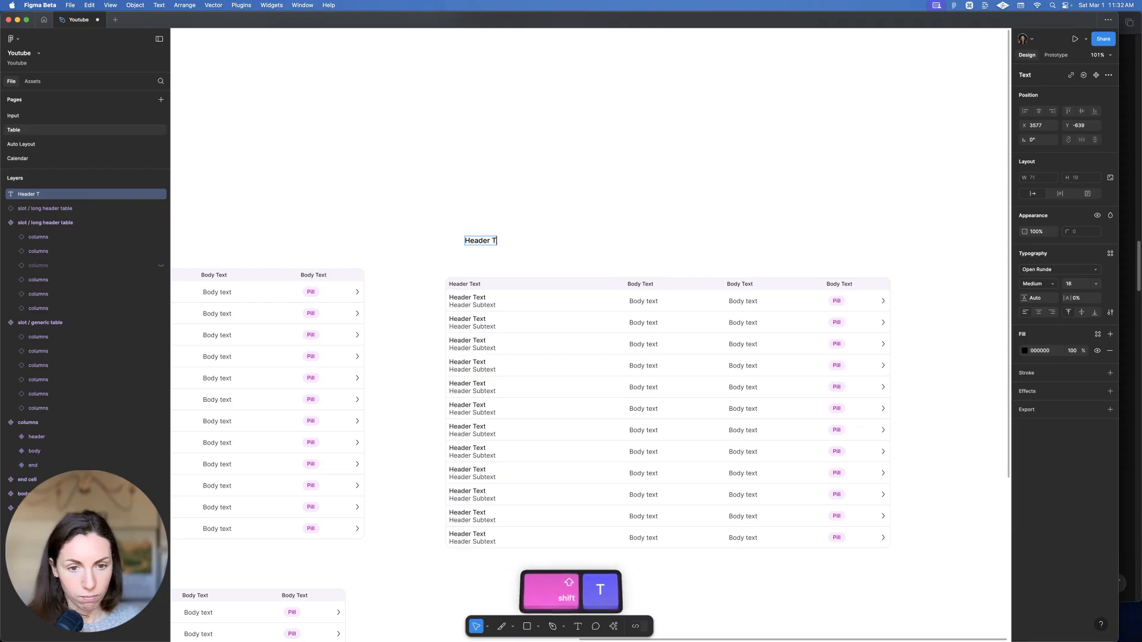
{"action": "key", "text": "super+a"}
{"action": "type", "text": "Table He"}
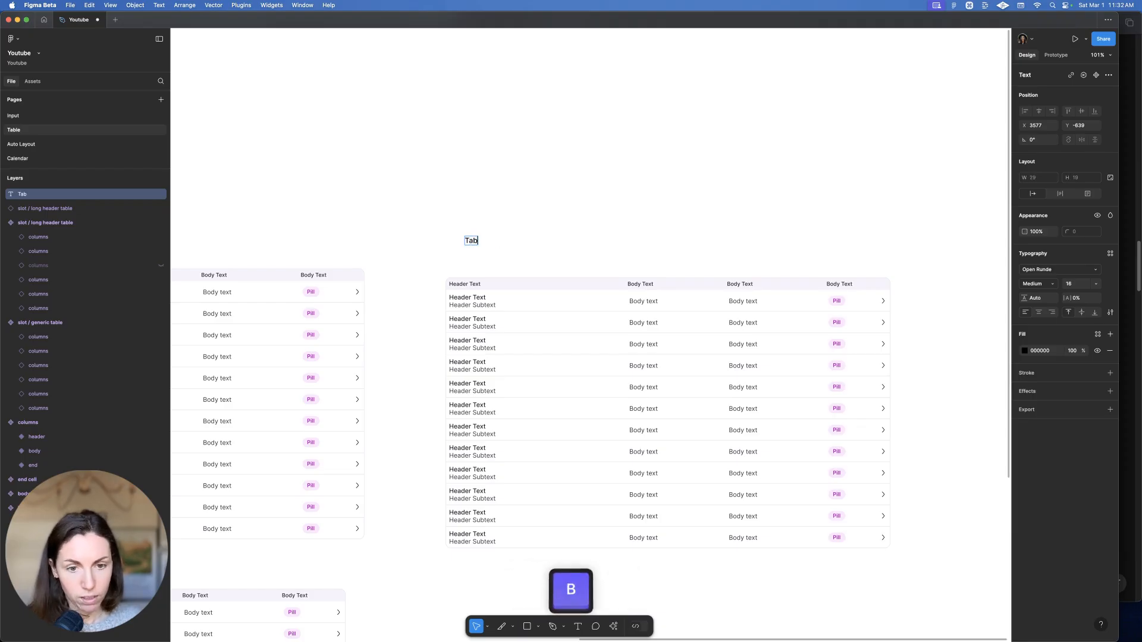
{"action": "left_click_drag", "start_coordinate": [495, 244], "coordinate": [468, 256]}
{"action": "type", "text": "Subtext"}
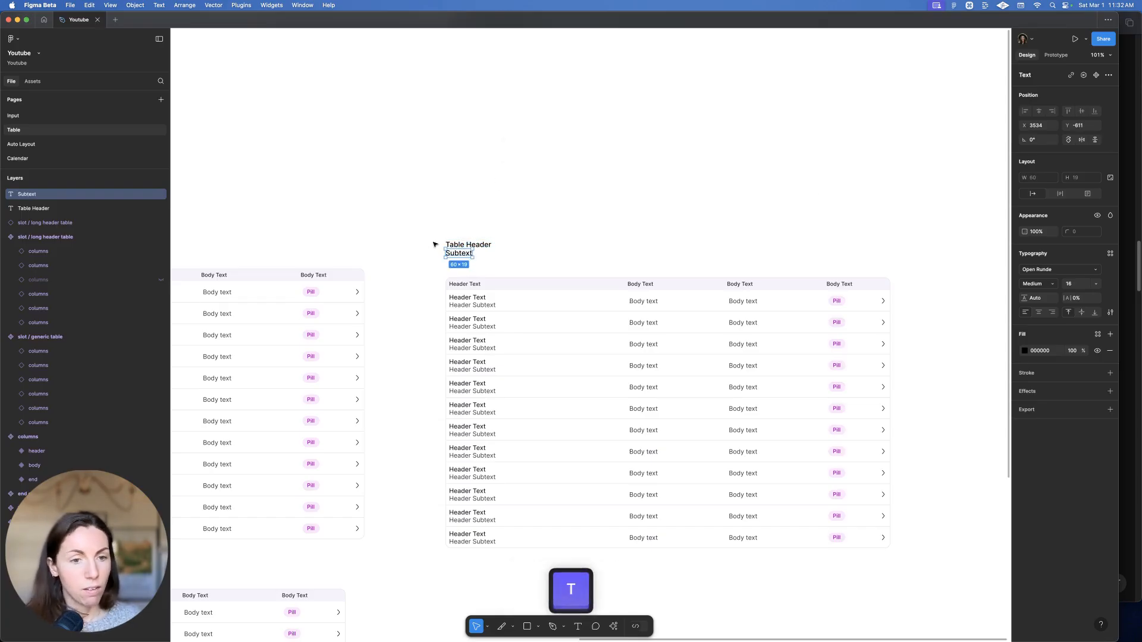
Fill both the Table Header and Subtext texts with Grey/900
{"action": "left_click", "coordinate": [447, 245], "text": "shift"}
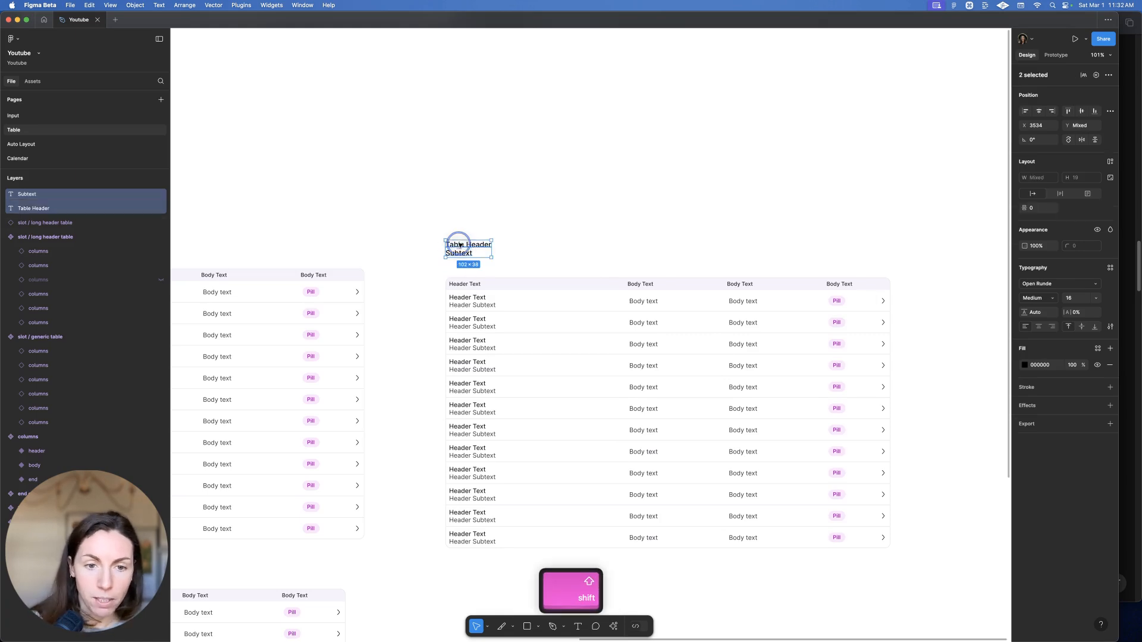
{"action": "left_click", "coordinate": [1098, 350]}
{"action": "type", "text": "gre"}
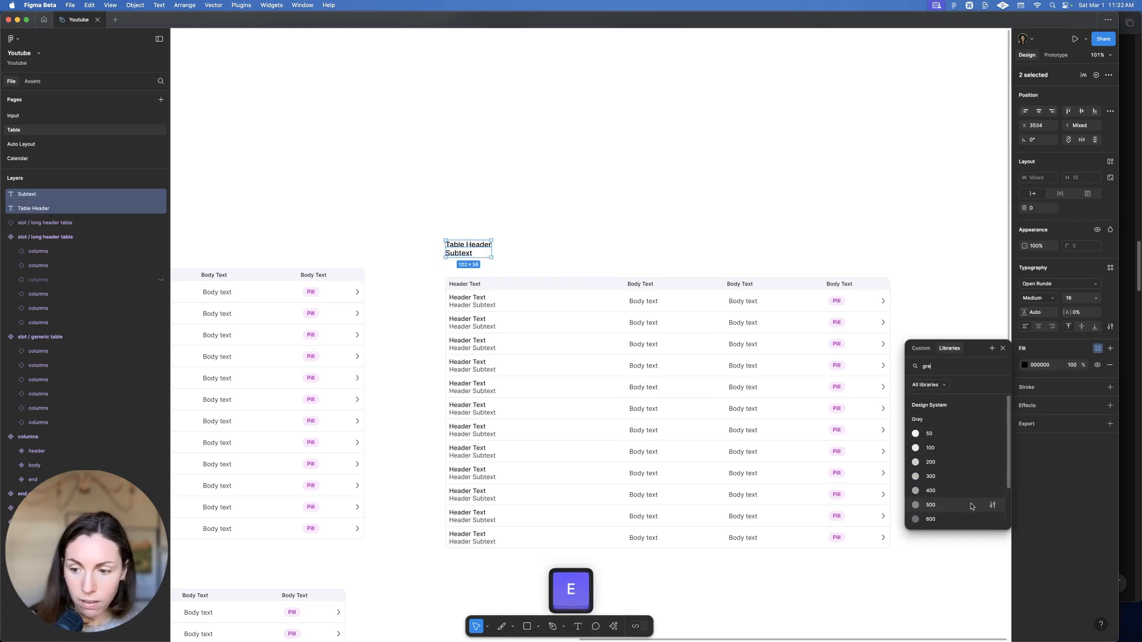
{"action": "left_click", "coordinate": [959, 511]}
Review the Subtext fill colour, then move the table down below the header texts
{"action": "left_click", "coordinate": [581, 232]}
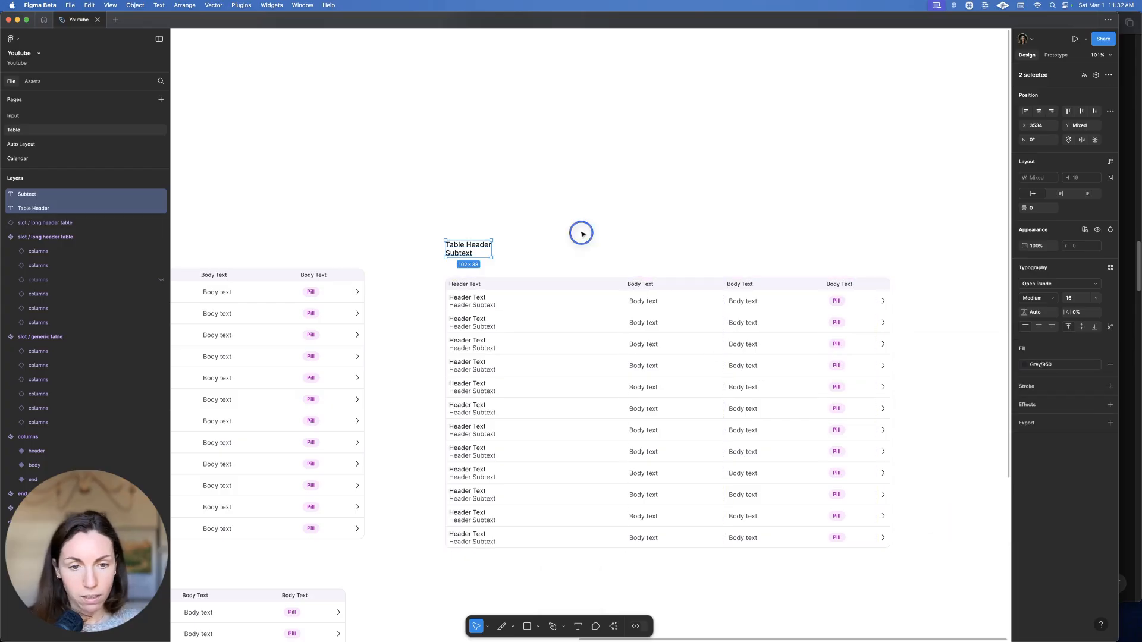
{"action": "left_click", "coordinate": [469, 253]}
{"action": "left_click", "coordinate": [1038, 355]}
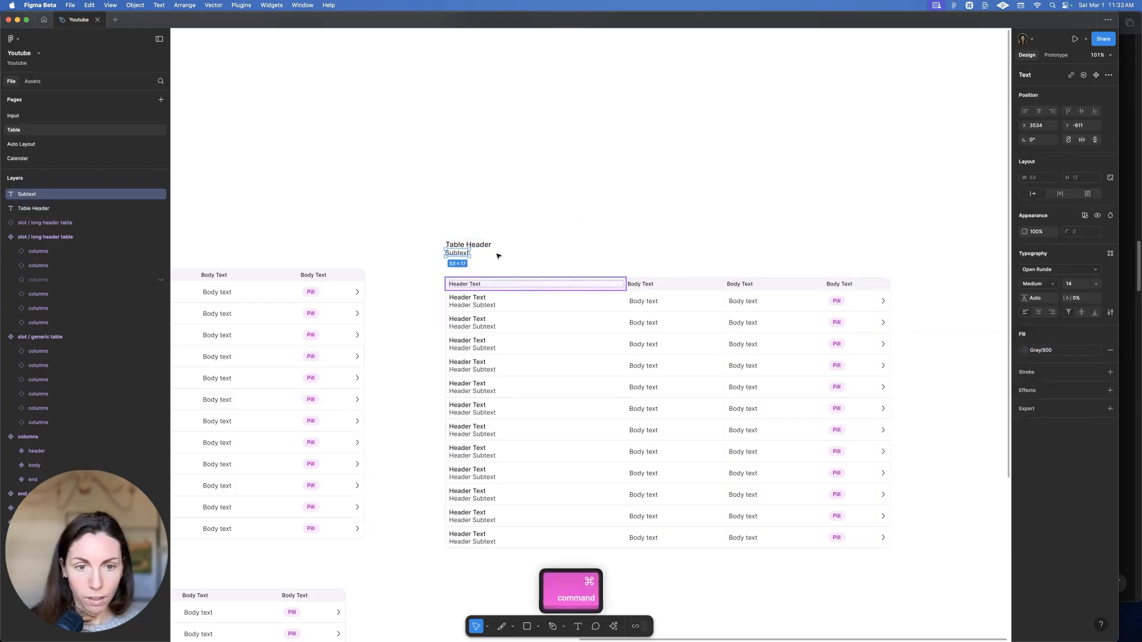
{"action": "scroll", "coordinate": [495, 251], "scroll_direction": "up", "scroll_amount": 5}
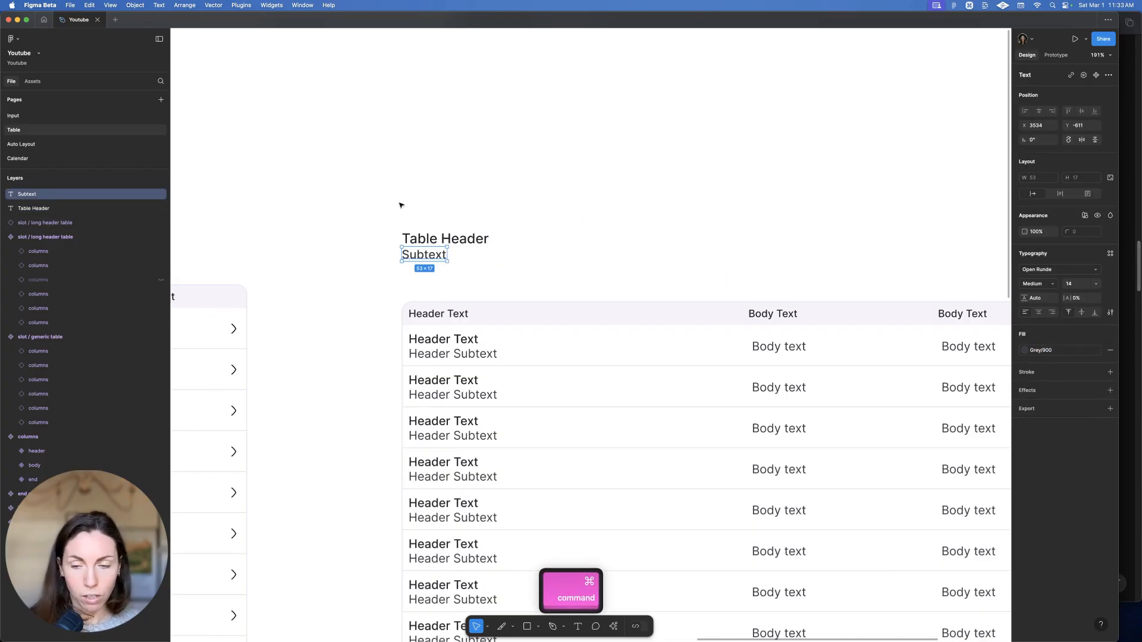
{"action": "left_click", "coordinate": [793, 182]}
{"action": "scroll", "coordinate": [548, 224], "scroll_direction": "down", "scroll_amount": 5}
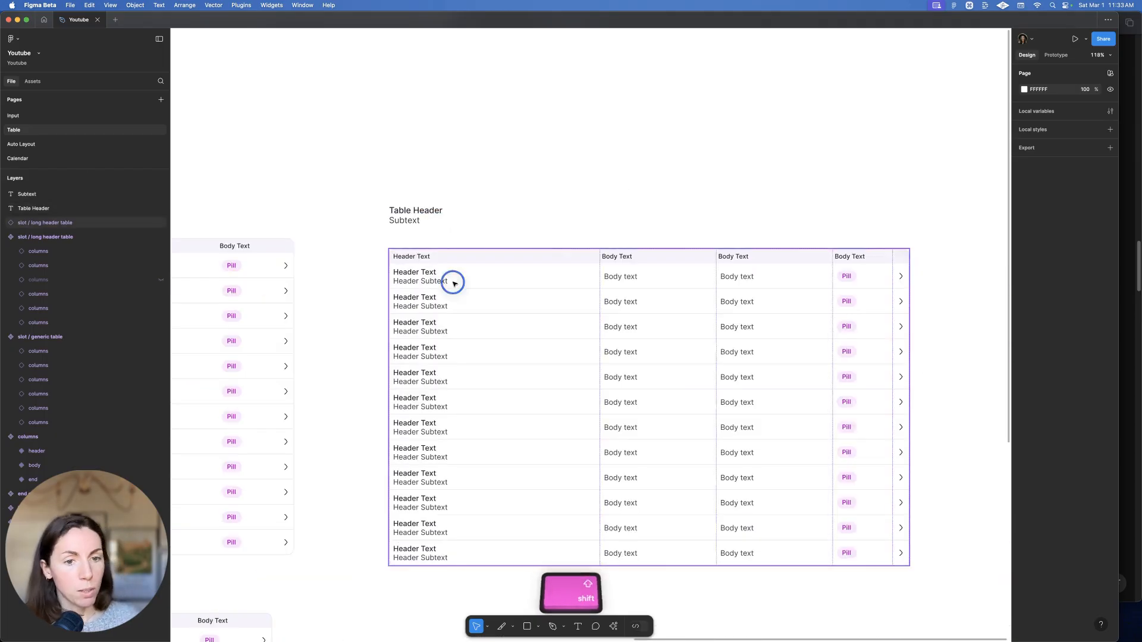
{"action": "left_click_drag", "start_coordinate": [453, 283], "coordinate": [453, 305]}
Insert Dropdown instances from Assets above the table's top right
{"action": "left_click", "coordinate": [32, 80]}
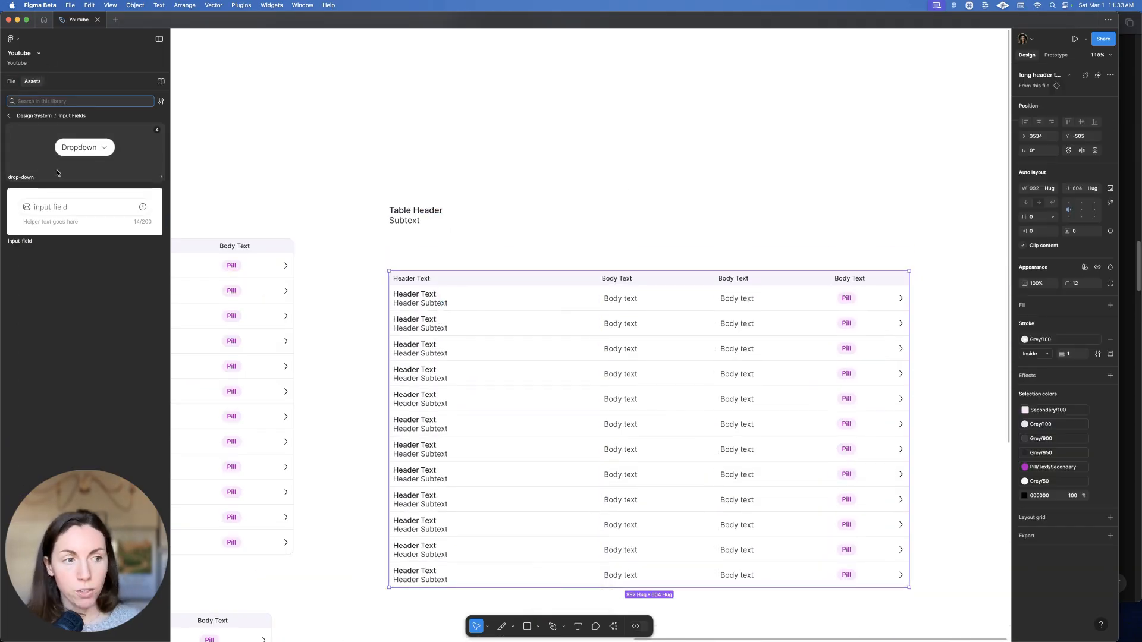
{"action": "left_click", "coordinate": [71, 153]}
{"action": "left_click", "coordinate": [225, 236]}
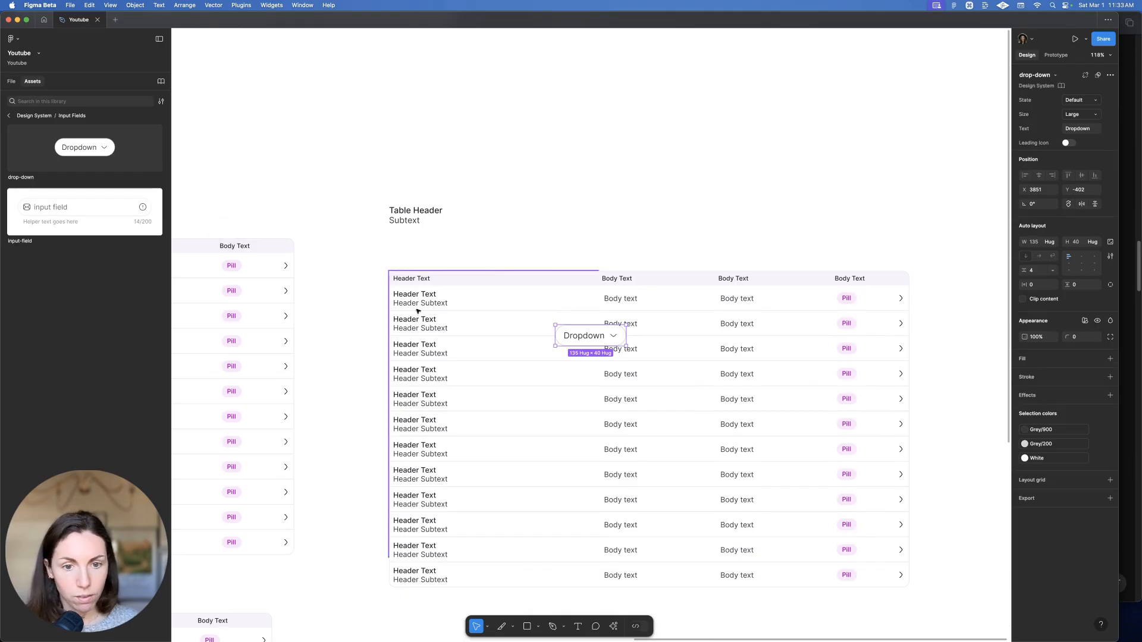
{"action": "left_click_drag", "start_coordinate": [616, 316], "coordinate": [434, 260]}
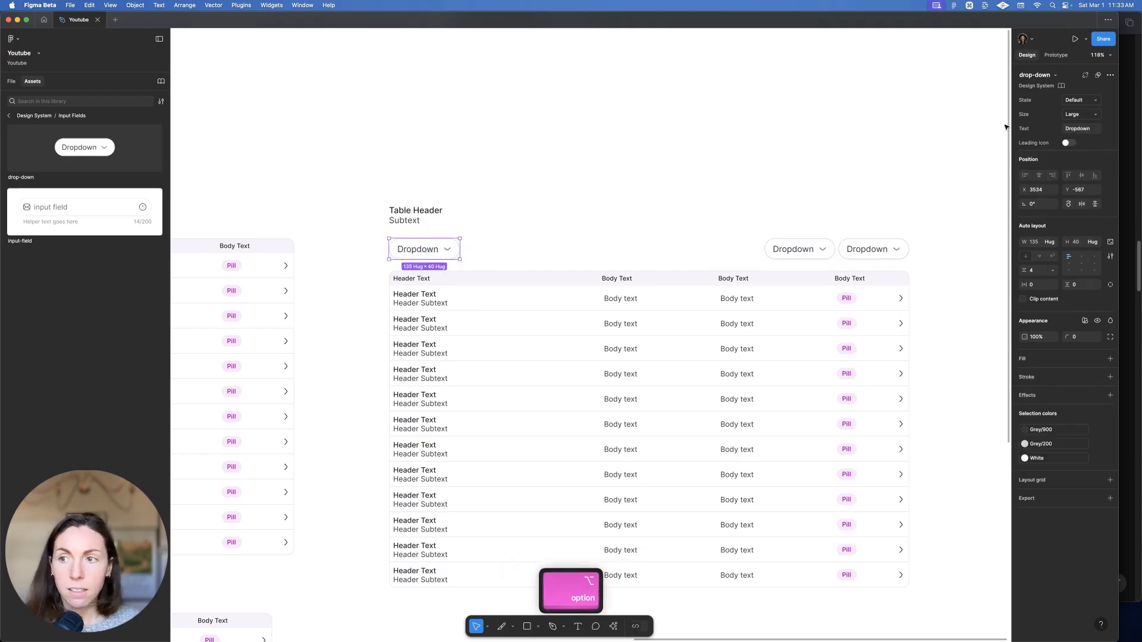
Swap the left dropdown for an input field, hide its helper text and trailing icon
{"action": "left_click", "coordinate": [1039, 76]}
{"action": "left_click", "coordinate": [1017, 181]}
{"action": "left_click", "coordinate": [983, 153]}
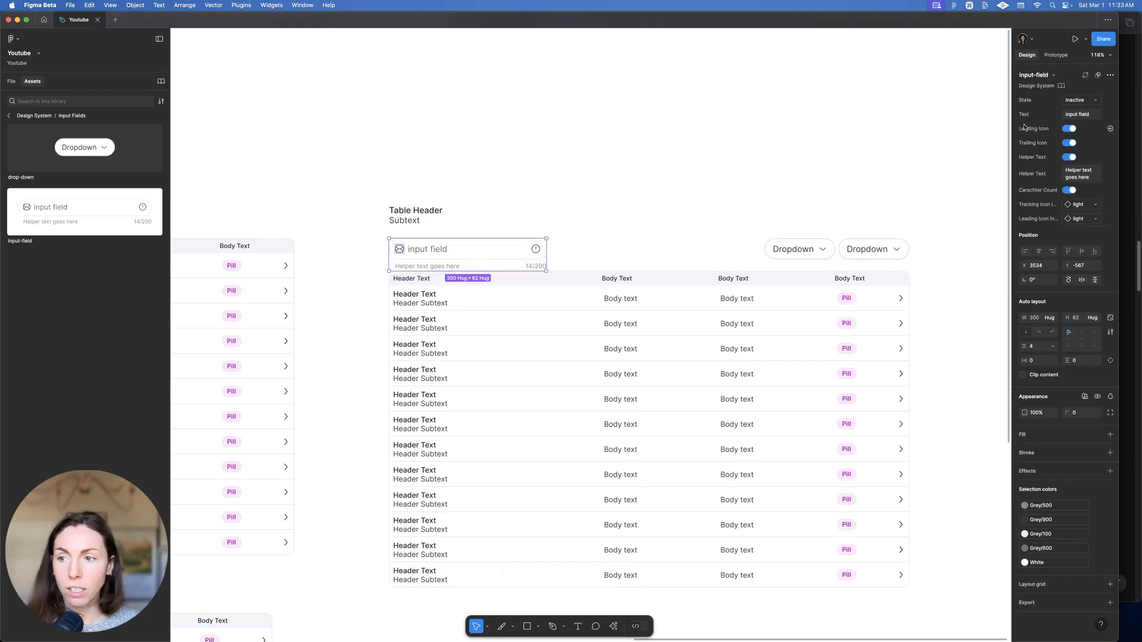
{"action": "left_click", "coordinate": [1070, 158]}
{"action": "left_click", "coordinate": [1070, 144]}
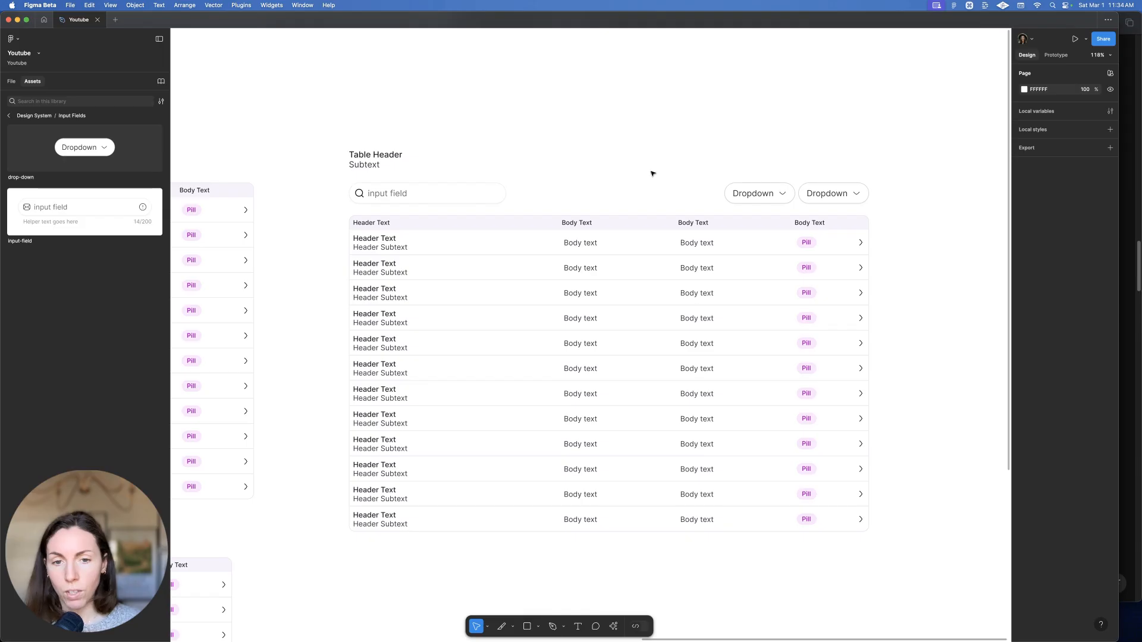
{"action": "double_click", "coordinate": [395, 191]}
{"action": "double_click", "coordinate": [395, 191]}
Set the search placeholder to 'Search...' and both dropdown labels to 'Filter'
{"action": "type", "text": "Sear"}
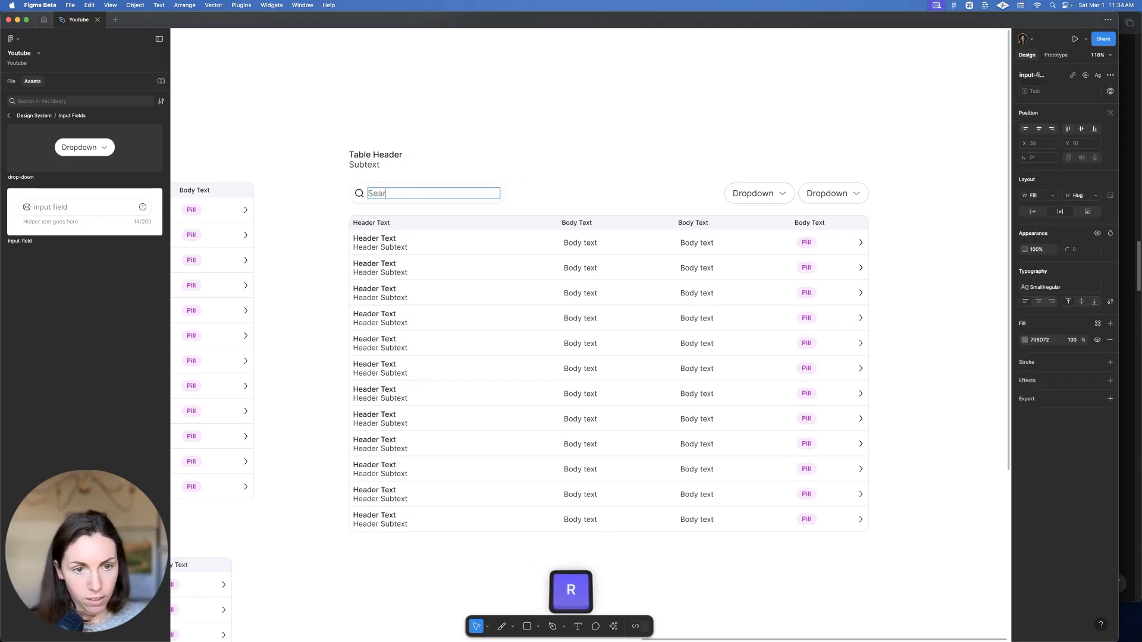
{"action": "type", "text": "ch..."}
{"action": "key", "text": "Escape"}
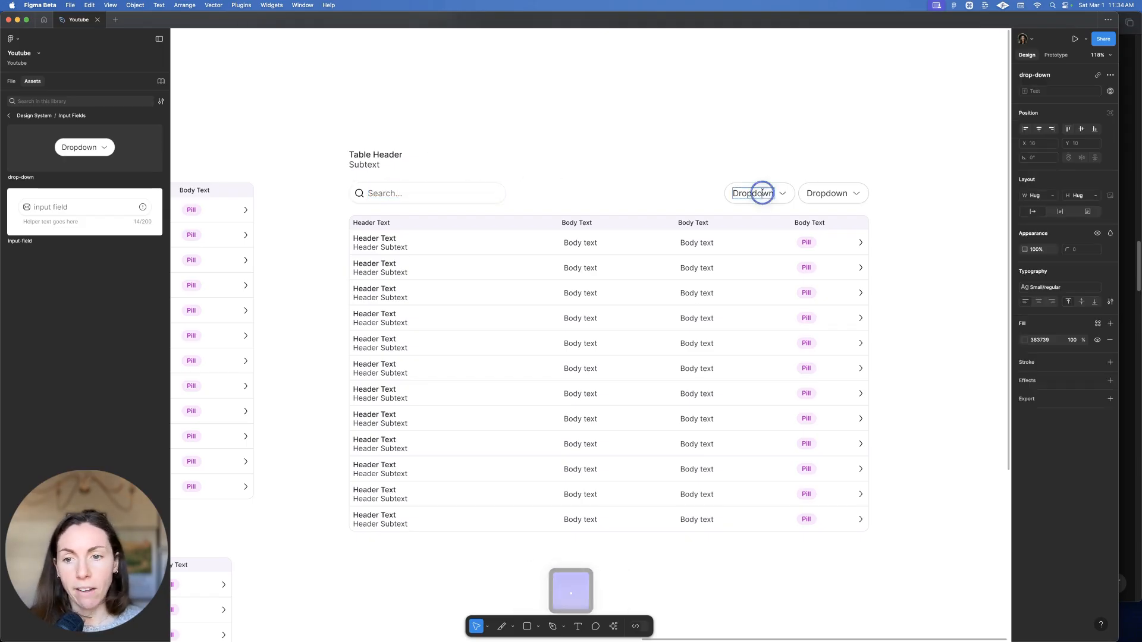
{"action": "double_click", "coordinate": [753, 193]}
{"action": "type", "text": "Filter"}
{"action": "key", "text": "Escape"}
{"action": "double_click", "coordinate": [827, 193]}
{"action": "type", "text": "Filt"}
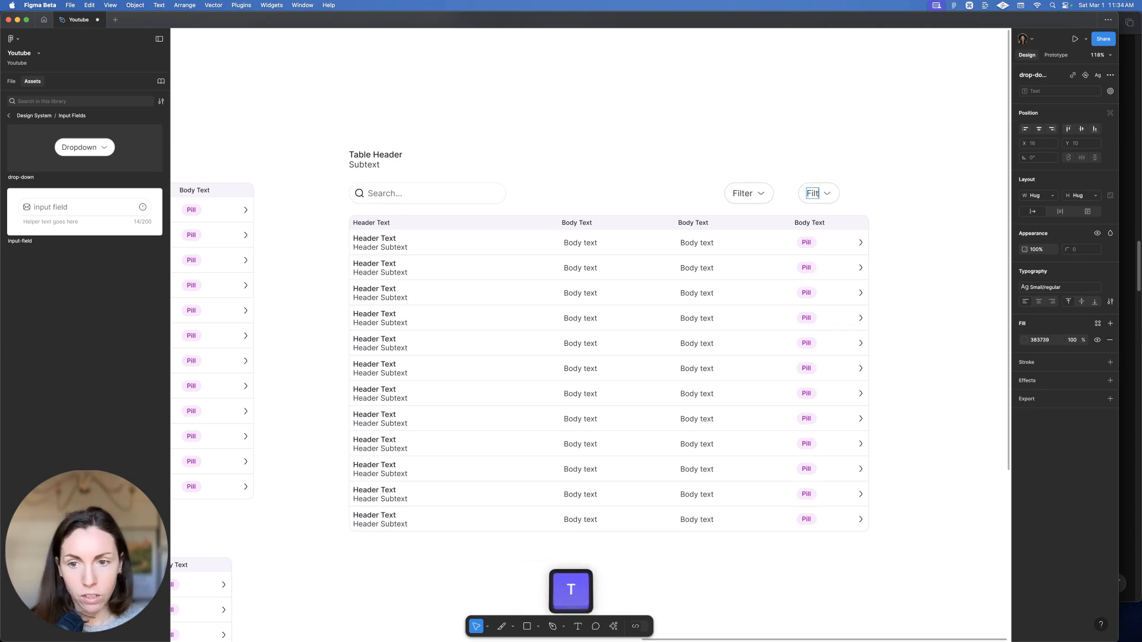
{"action": "left_click_drag", "start_coordinate": [711, 130], "coordinate": [889, 222]}
Wrap the two Filter dropdowns in an auto-layout frame 'filters' with gap 8
{"action": "left_click_drag", "start_coordinate": [684, 182], "coordinate": [890, 191]}
{"action": "key", "text": "shift+a"}
{"action": "key", "text": "super+r"}
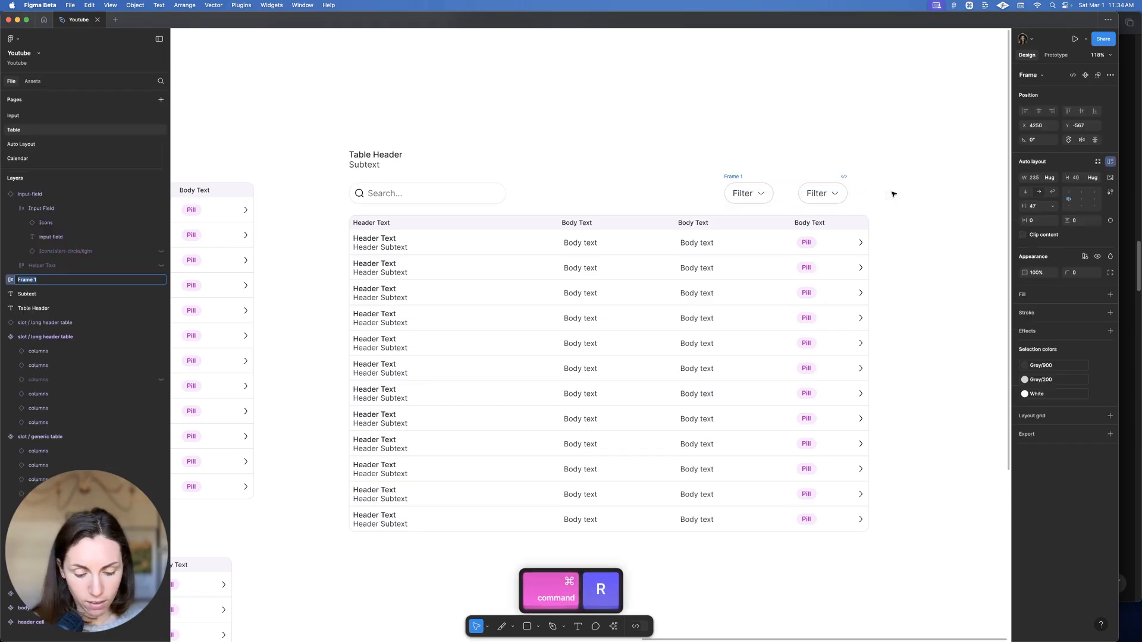
{"action": "type", "text": "filters"}
{"action": "key", "text": "Return"}
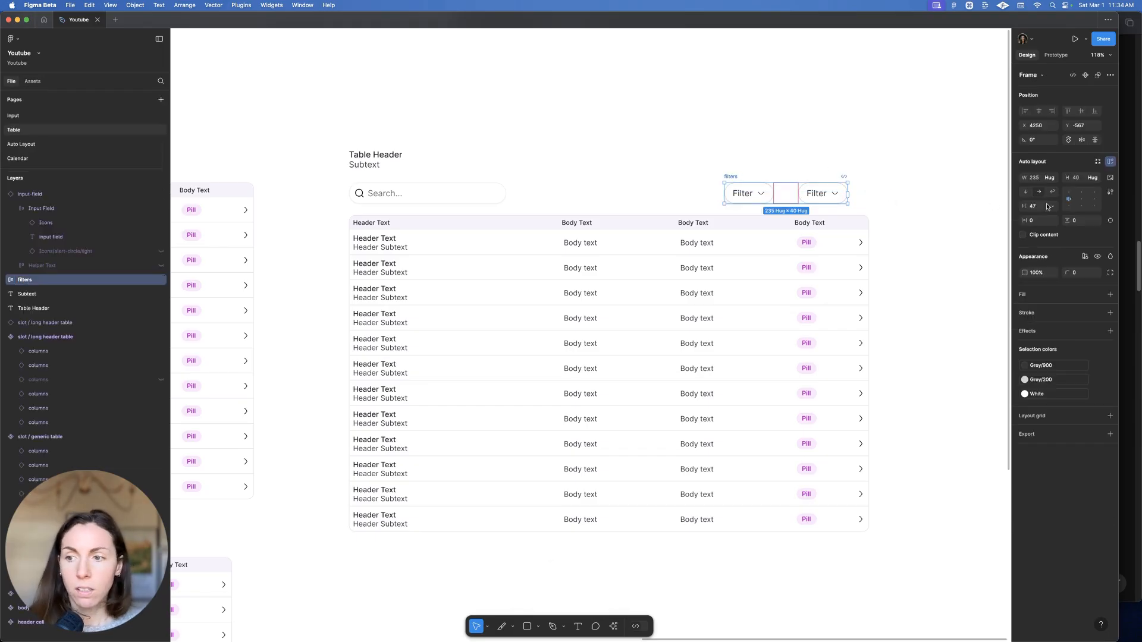
{"action": "type", "text": "8"}
{"action": "key", "text": "Return"}
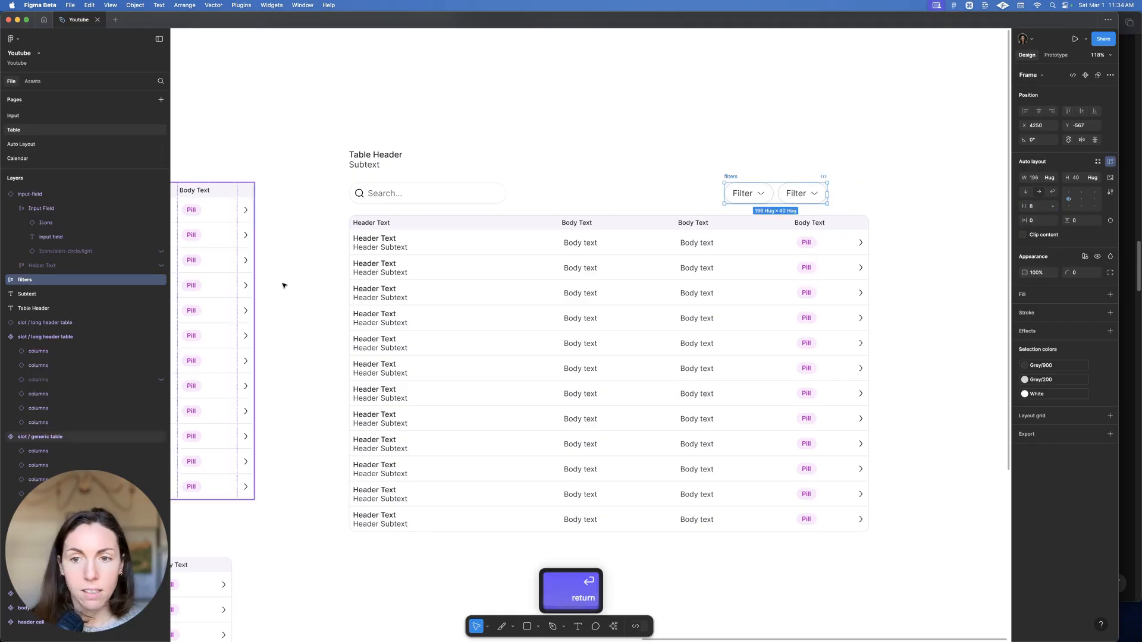
Wrap the search field and filters into auto-layout row 'filter', widened to the table's 992 width
{"action": "left_click", "coordinate": [452, 186]}
{"action": "left_click", "coordinate": [740, 176], "text": "shift"}
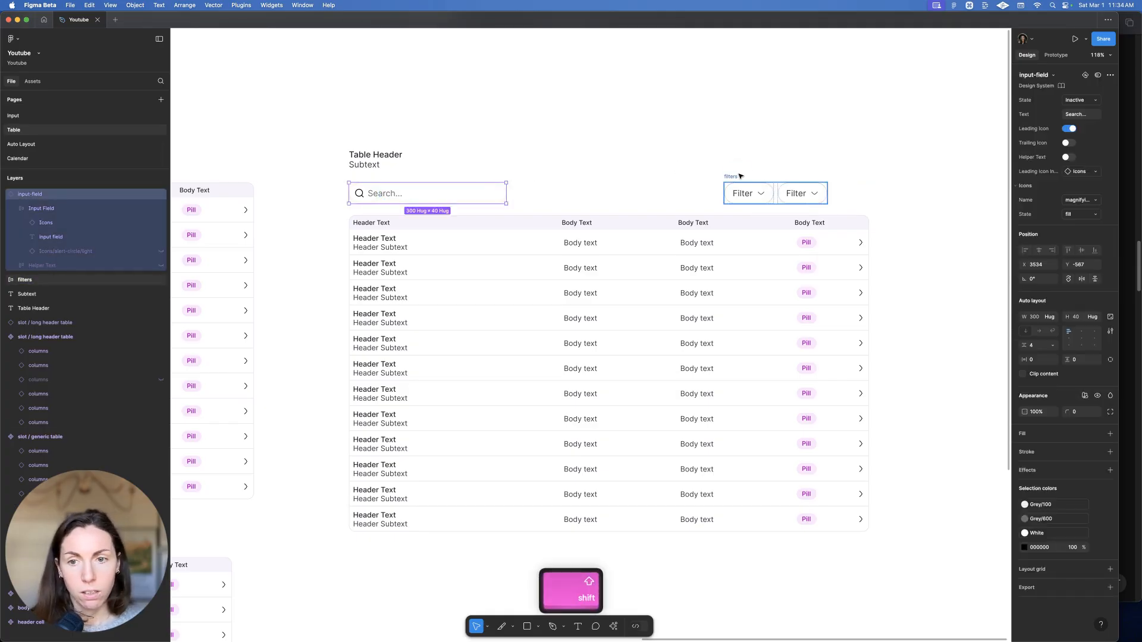
{"action": "key", "text": "shift+a"}
{"action": "key", "text": "super+r"}
{"action": "type", "text": "filter"}
{"action": "key", "text": "Return"}
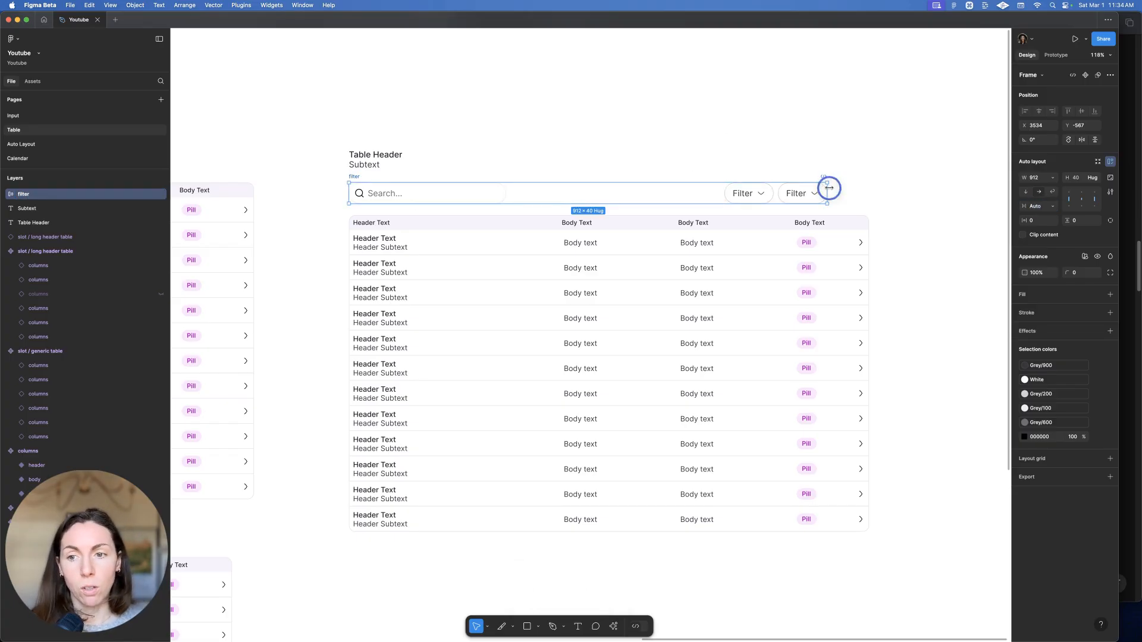
{"action": "left_click_drag", "start_coordinate": [829, 188], "coordinate": [871, 190]}
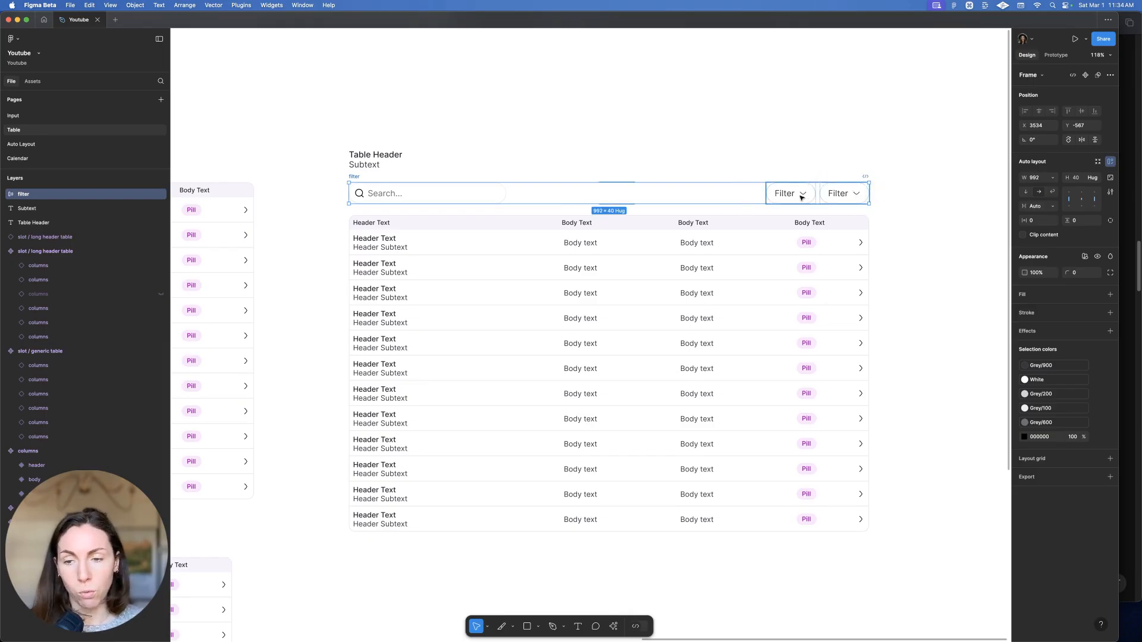
{"action": "left_click", "coordinate": [479, 174]}
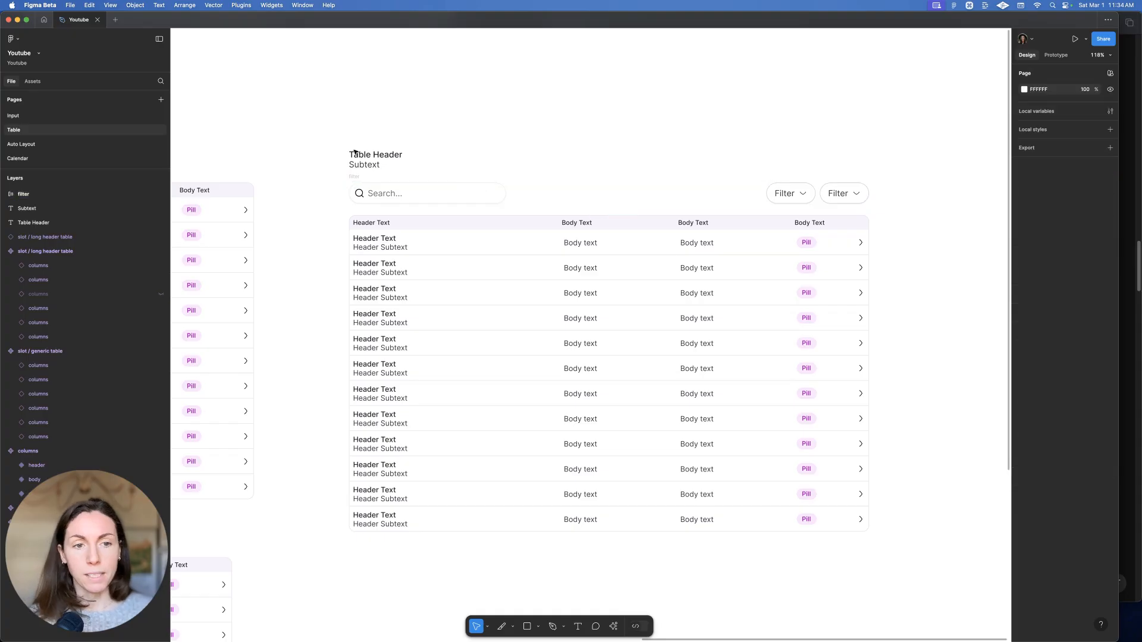
Wrap the Table Header and Subtext texts in an auto-layout frame
{"action": "left_click_drag", "start_coordinate": [348, 152], "coordinate": [464, 173]}
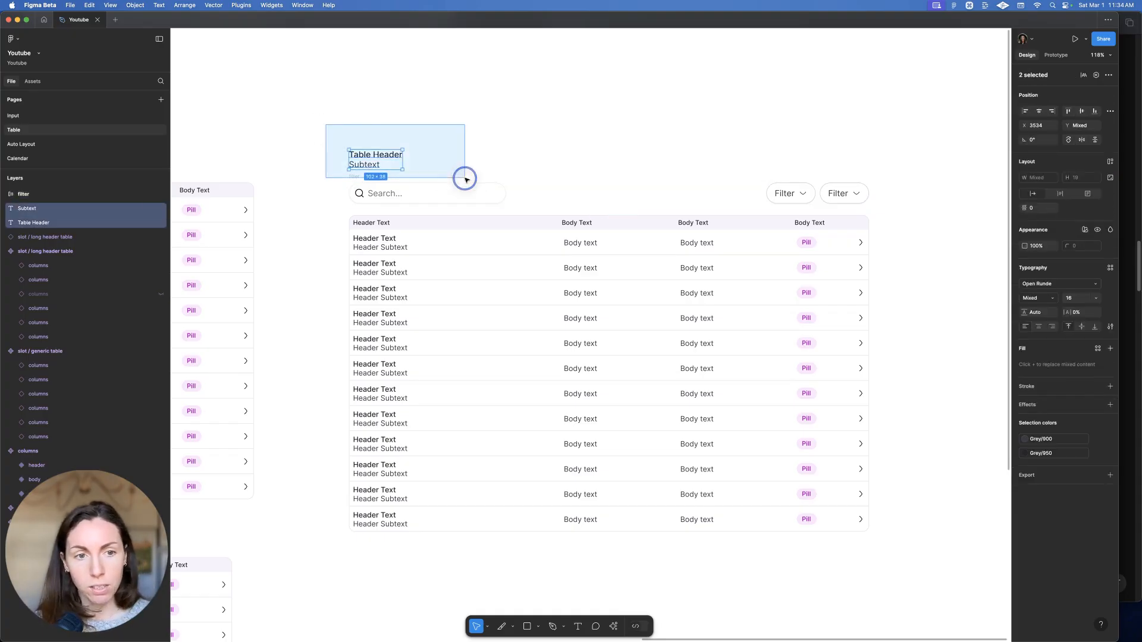
{"action": "key", "text": "shift+a"}
{"action": "key", "text": "super+r"}
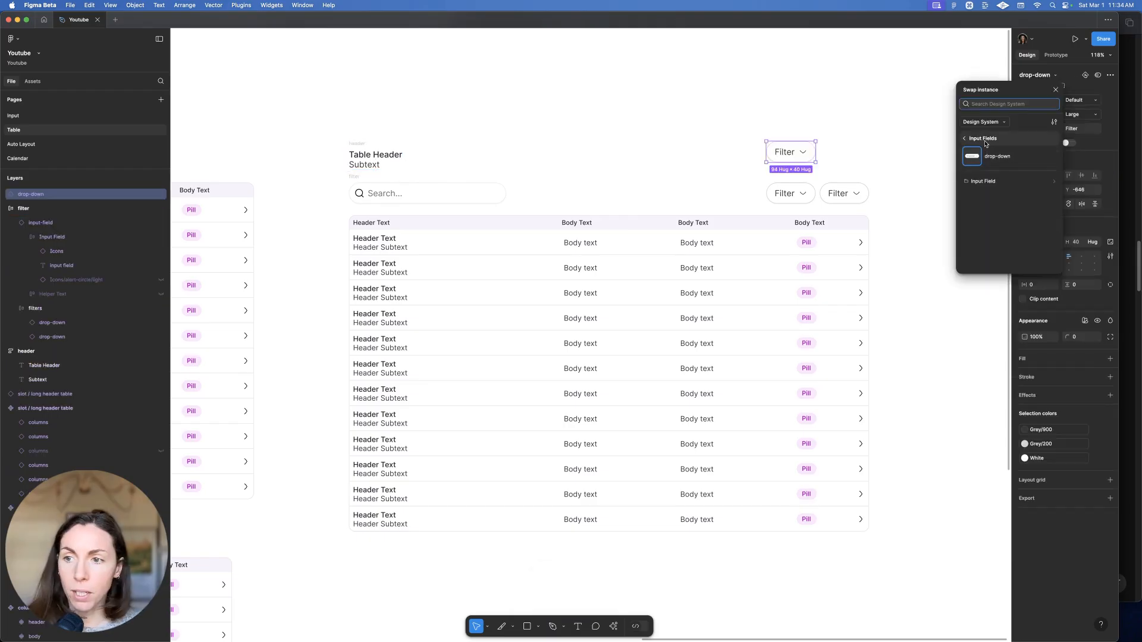
Swap a Filter dropdown for a Create button placed at the table's right edge
{"action": "left_click", "coordinate": [985, 141]}
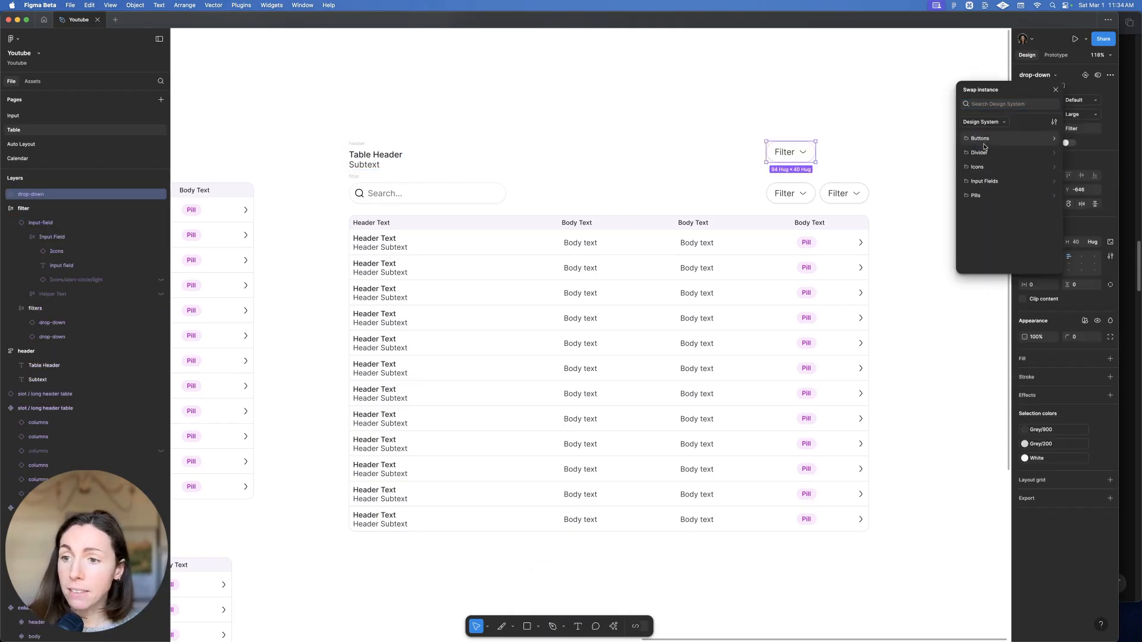
{"action": "left_click", "coordinate": [985, 156]}
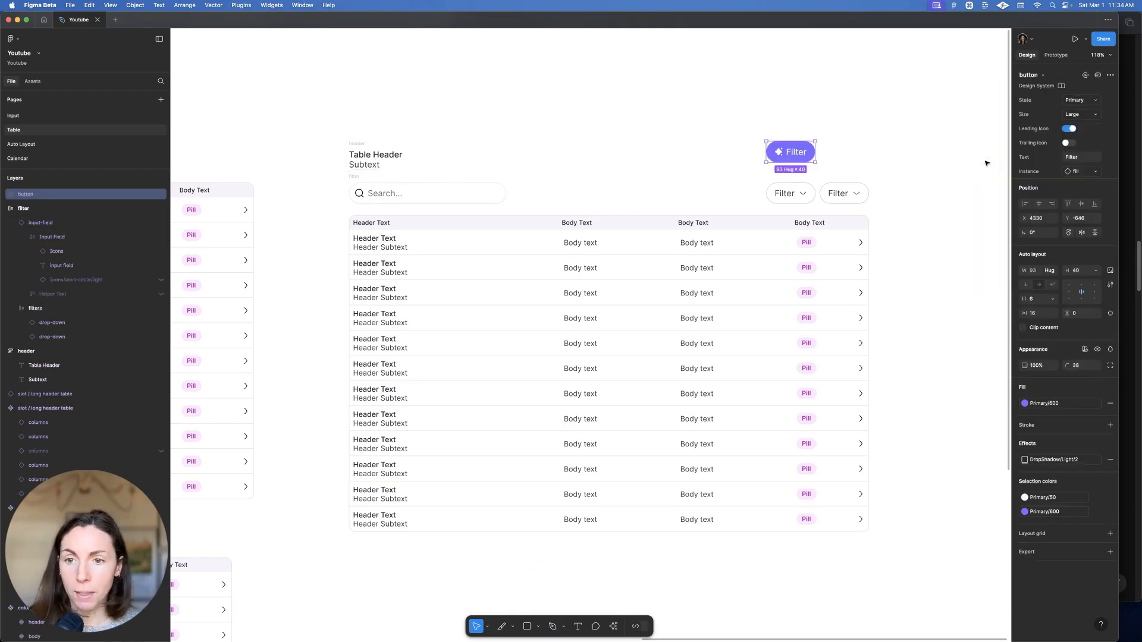
{"action": "left_click", "coordinate": [802, 153], "text": "super"}
{"action": "left_click_drag", "start_coordinate": [801, 154], "coordinate": [852, 156]}
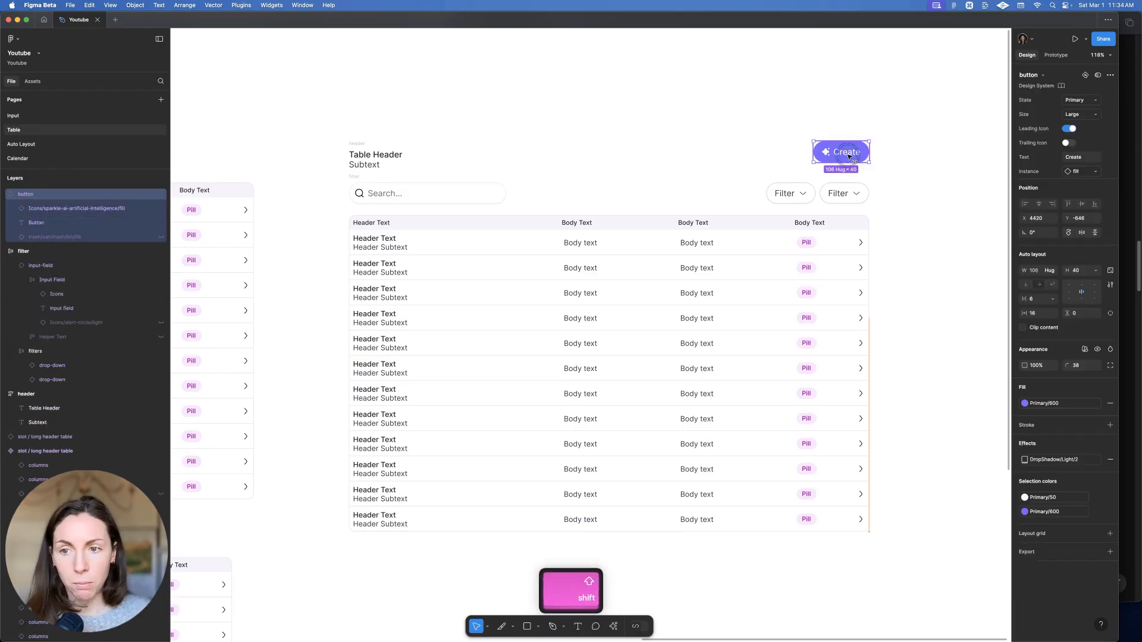
Wrap the title frame and Create button in an auto-layout frame named 'header'
{"action": "left_click", "coordinate": [372, 156], "text": "shift"}
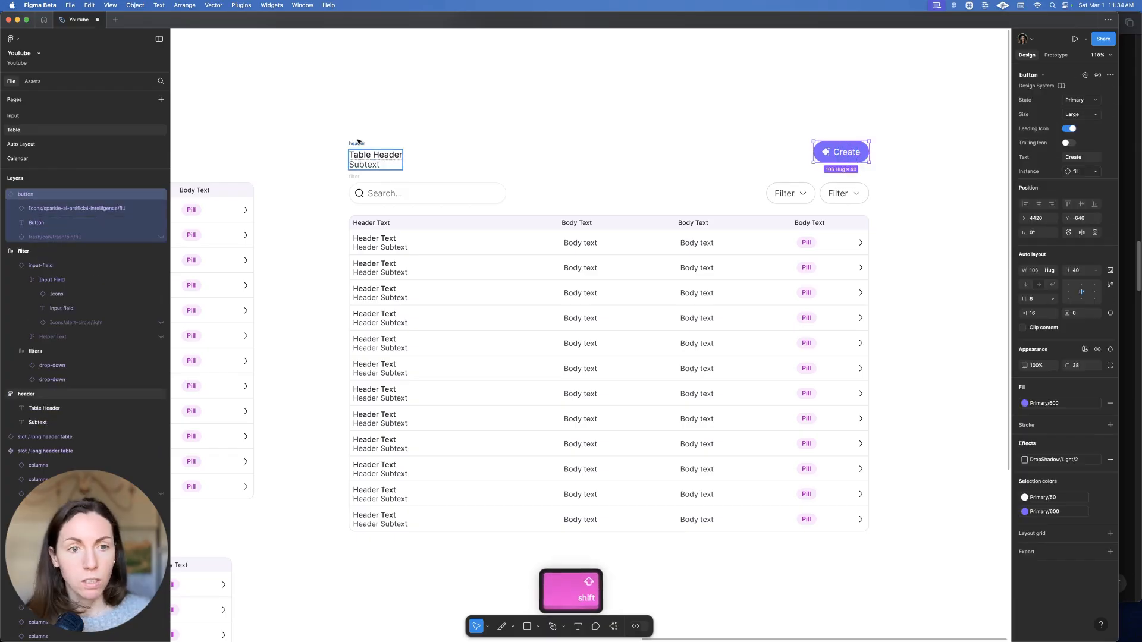
{"action": "key", "text": "shift+a"}
{"action": "key", "text": "super+r"}
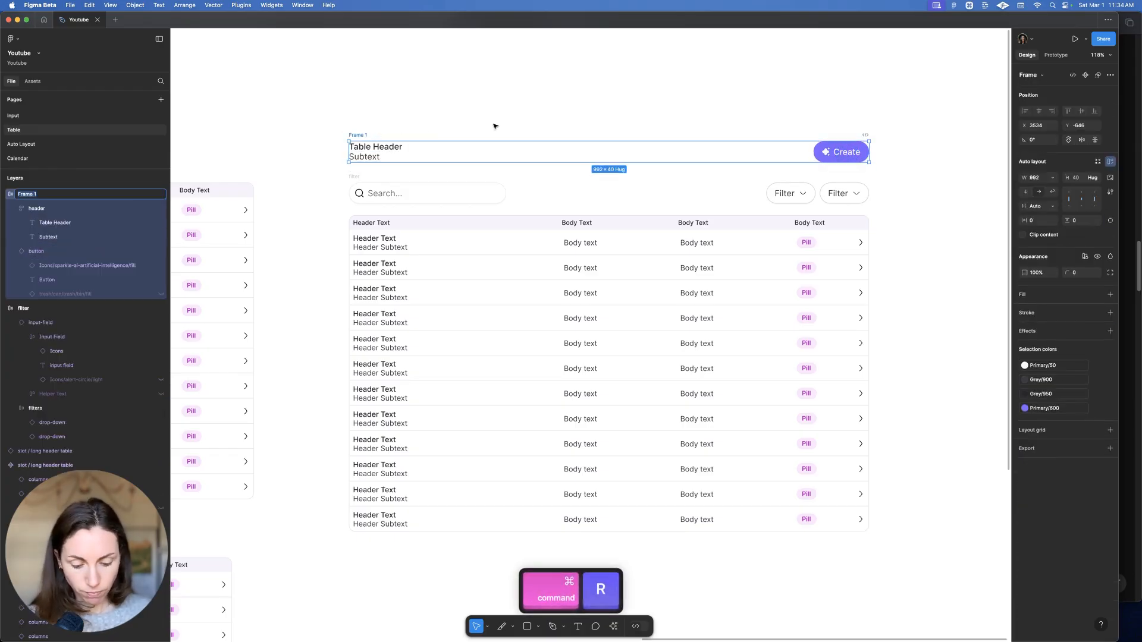
{"action": "type", "text": "header"}
{"action": "key", "text": "Return"}
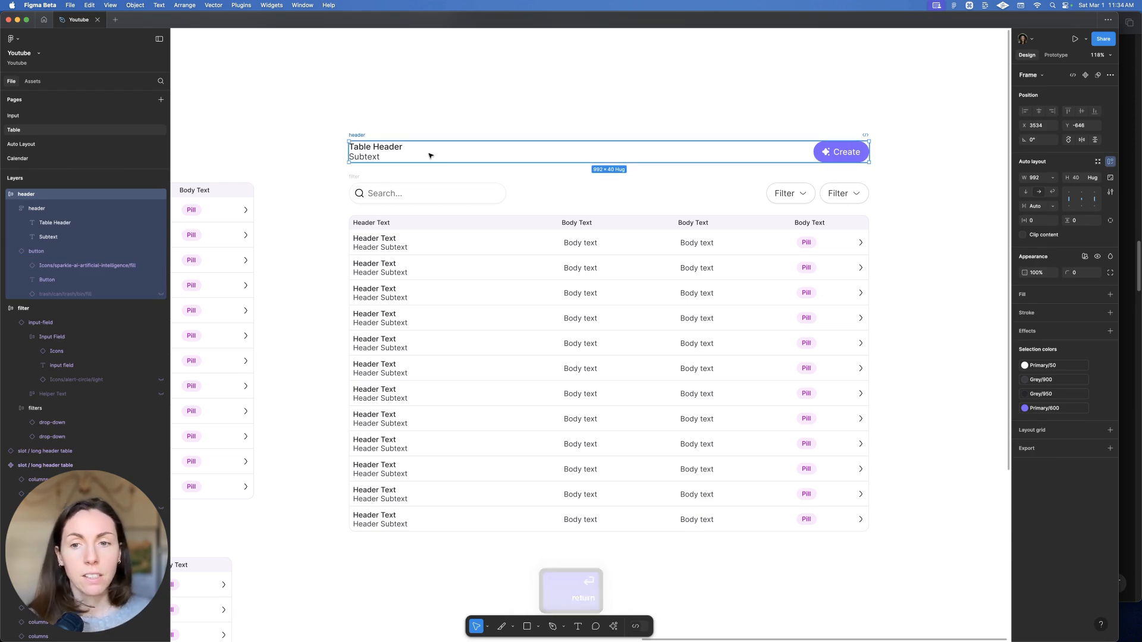
Set the title frame's width to Fill container
{"action": "left_click", "coordinate": [361, 148]}
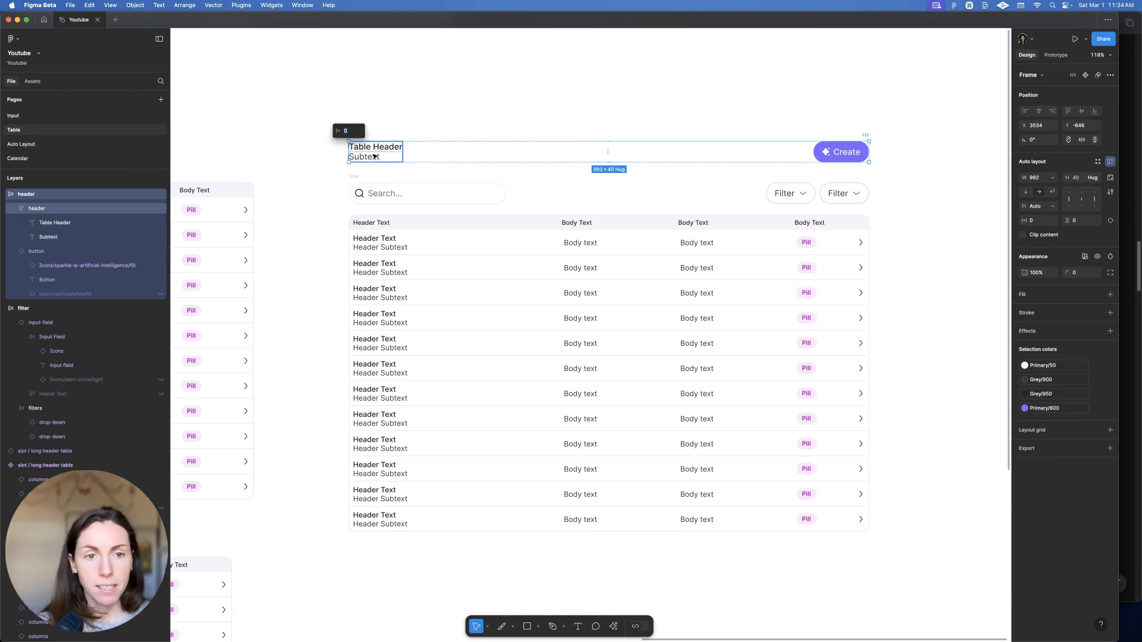
{"action": "left_click", "coordinate": [1053, 179]}
{"action": "left_click", "coordinate": [1052, 198]}
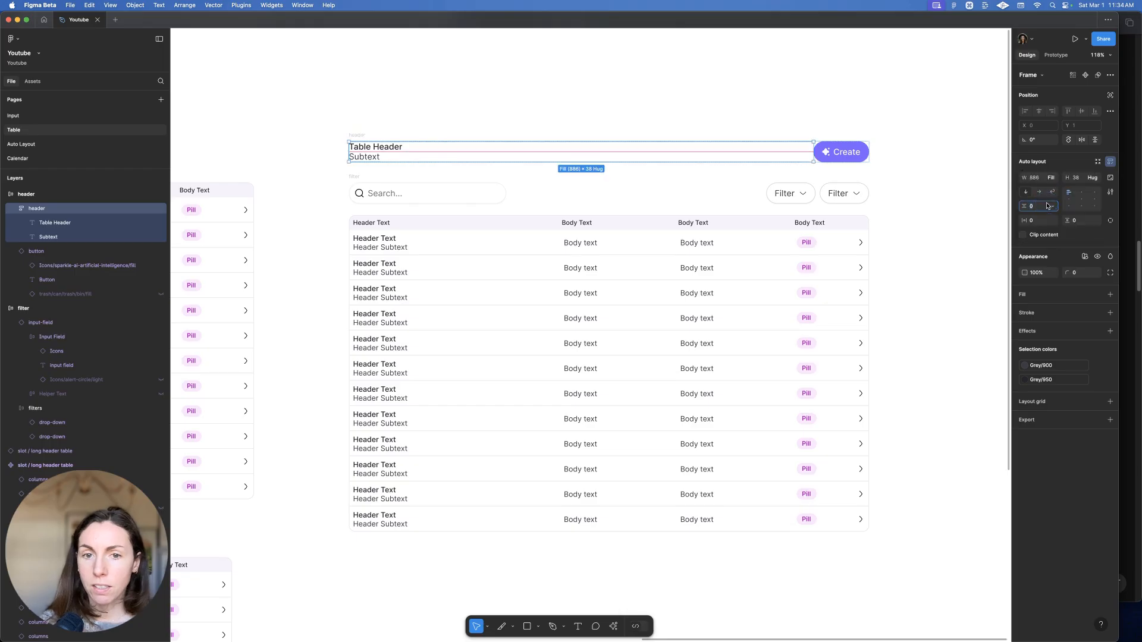
{"action": "left_click", "coordinate": [888, 116]}
Select the header frame with the filter row and wrap them in auto layout
{"action": "left_click", "coordinate": [831, 147]}
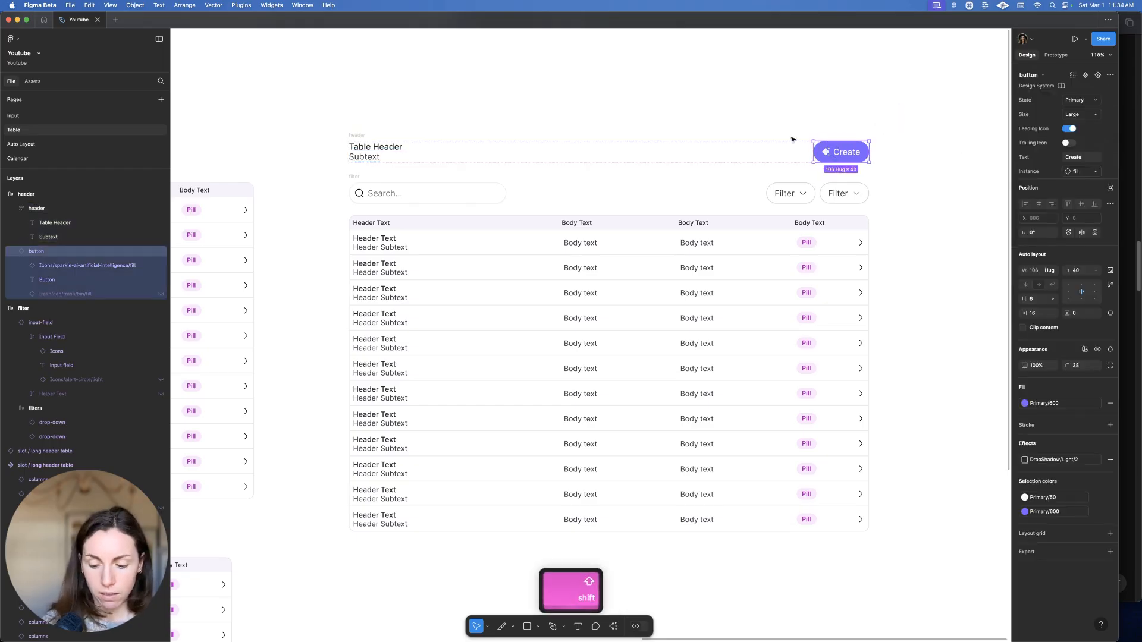
{"action": "key", "text": "shift+Return"}
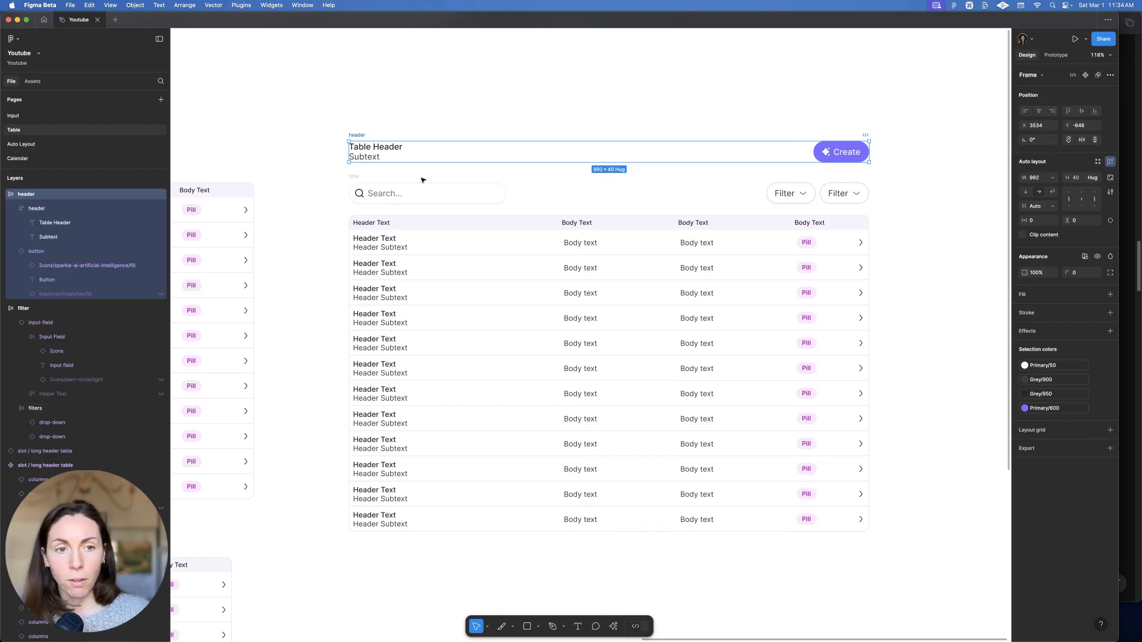
{"action": "left_click", "coordinate": [359, 177], "text": "shift"}
{"action": "key", "text": "shift+a"}
Wrap the header group and table in an auto-layout frame 'table with header and filter'
{"action": "left_click", "coordinate": [440, 221], "text": "shift"}
{"action": "key", "text": "shift+a"}
{"action": "key", "text": "super+r"}
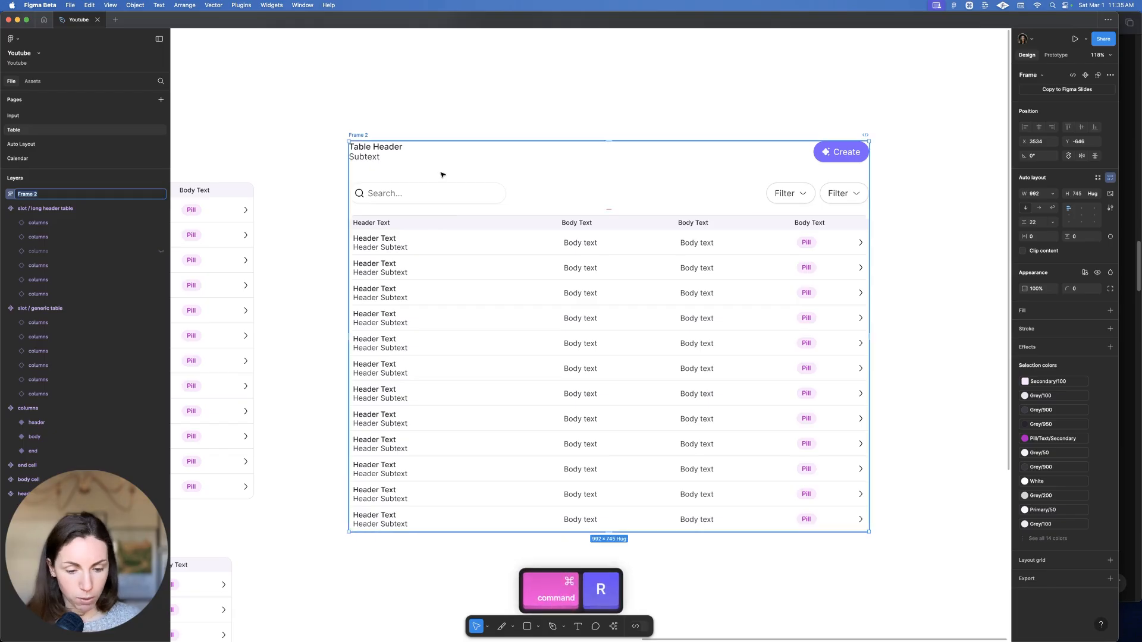
{"action": "type", "text": "table with header and filter"}
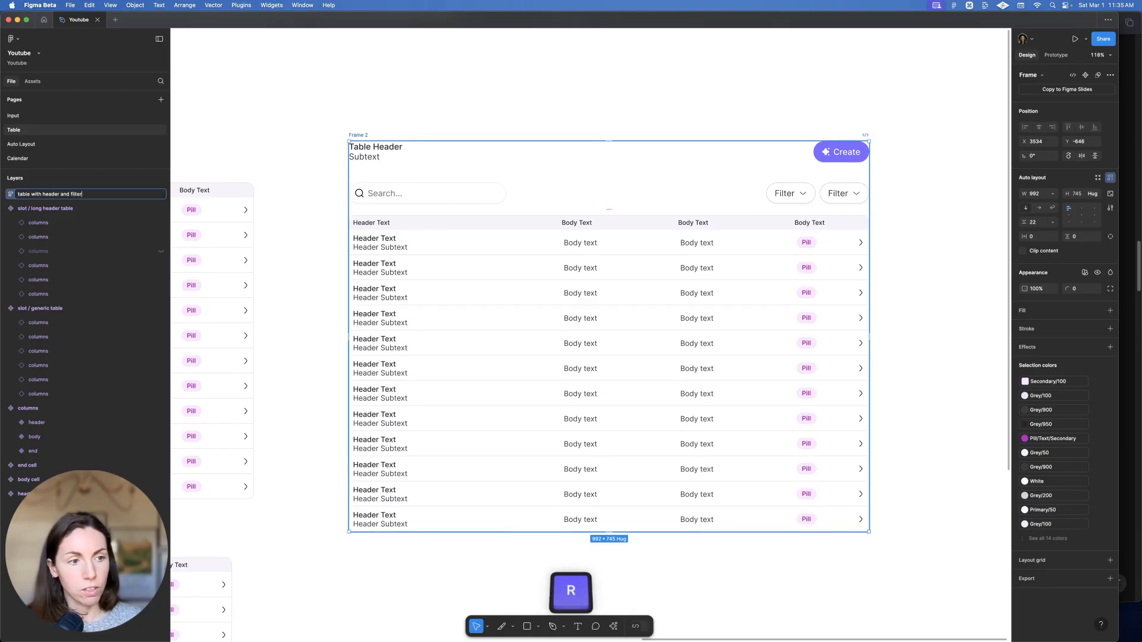
{"action": "key", "text": "Return"}
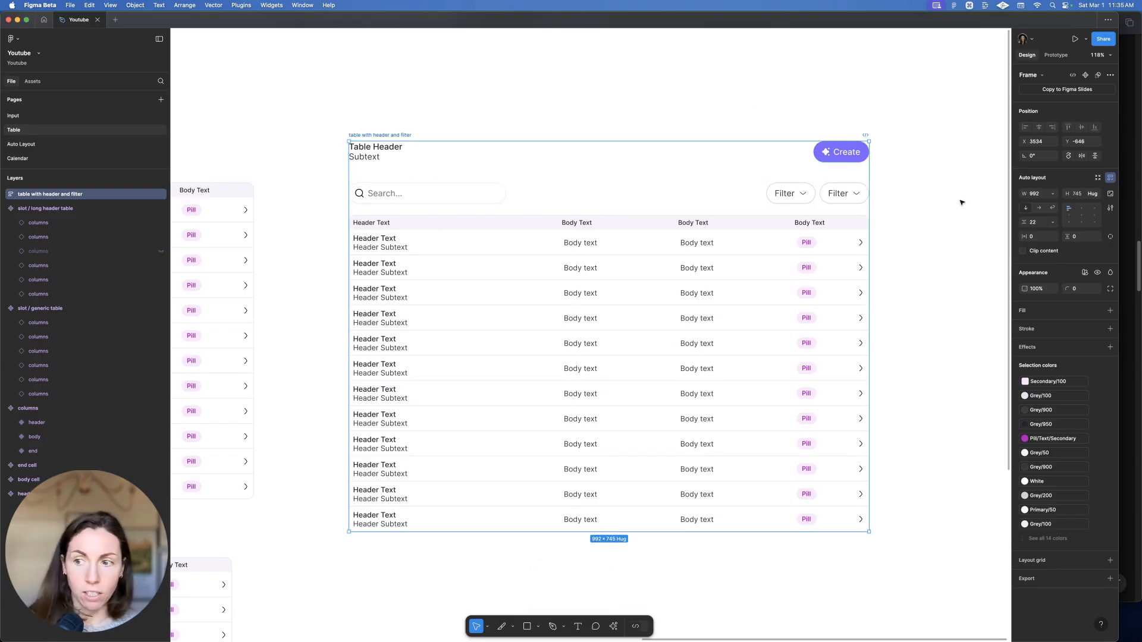
Set the gap above the table to 8 and header-to-filters gap to 24, then reposition the frame
{"action": "type", "text": "8"}
{"action": "key", "text": "Return"}
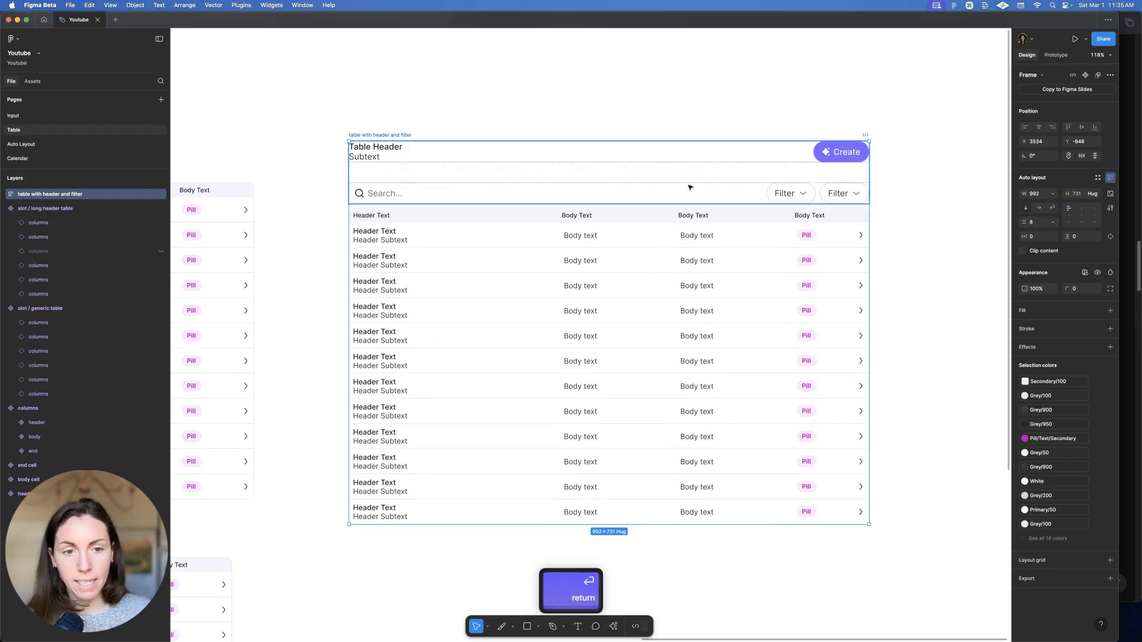
{"action": "left_click", "coordinate": [581, 161]}
{"action": "scroll", "coordinate": [581, 161], "scroll_direction": "down", "scroll_amount": 1}
{"action": "left_click", "coordinate": [1036, 206]}
{"action": "type", "text": "16"}
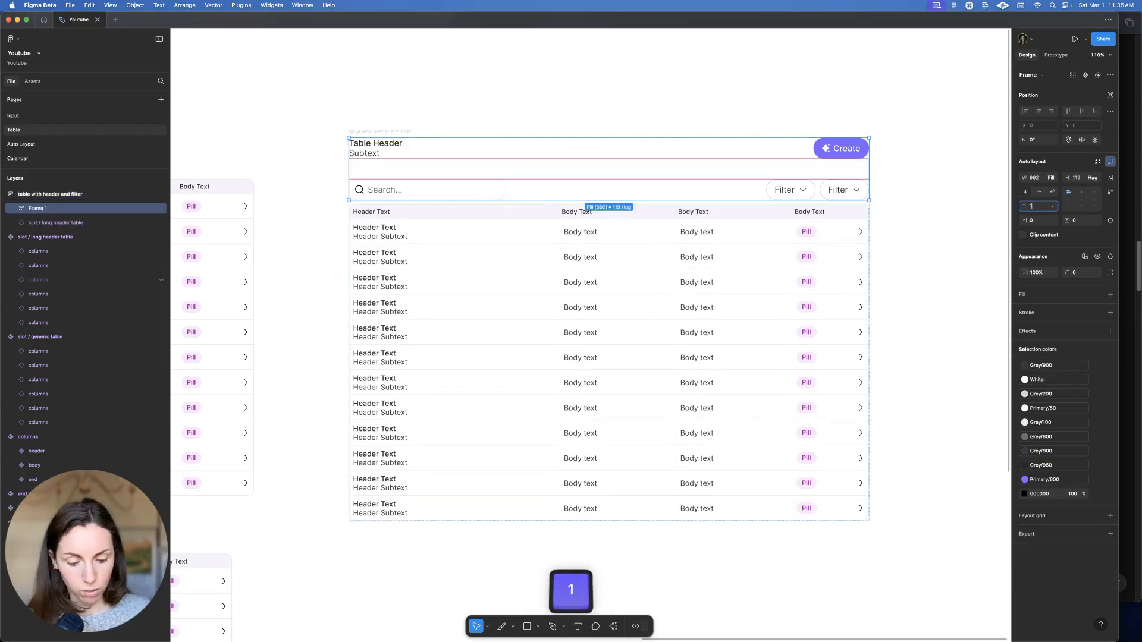
{"action": "key", "text": "Return"}
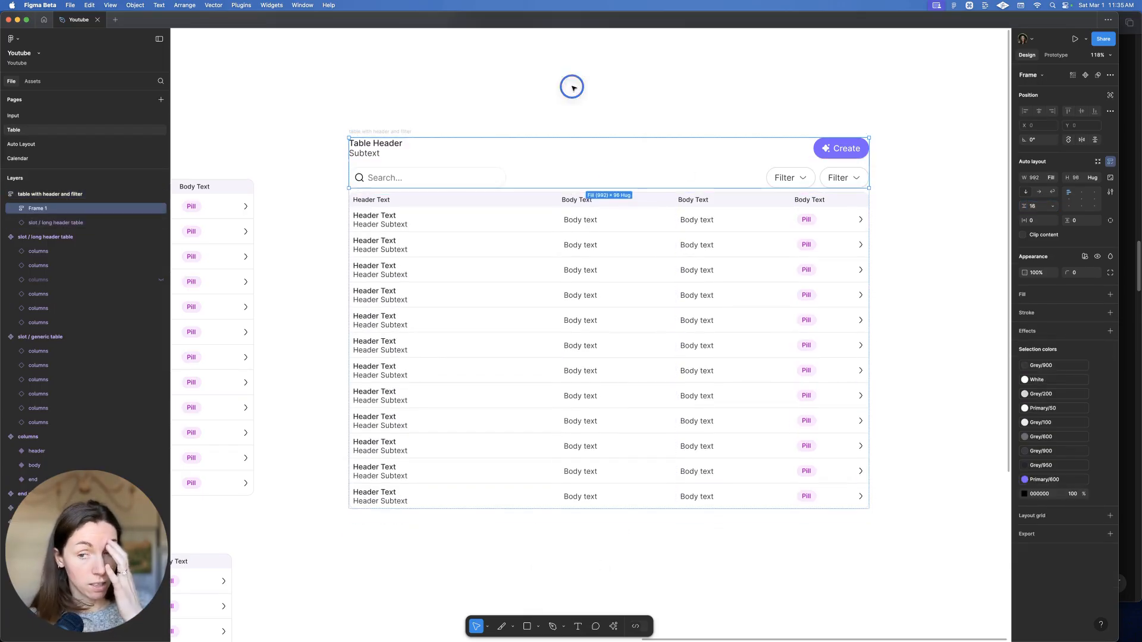
{"action": "type", "text": "24"}
{"action": "key", "text": "Return"}
{"action": "left_click", "coordinate": [372, 131]}
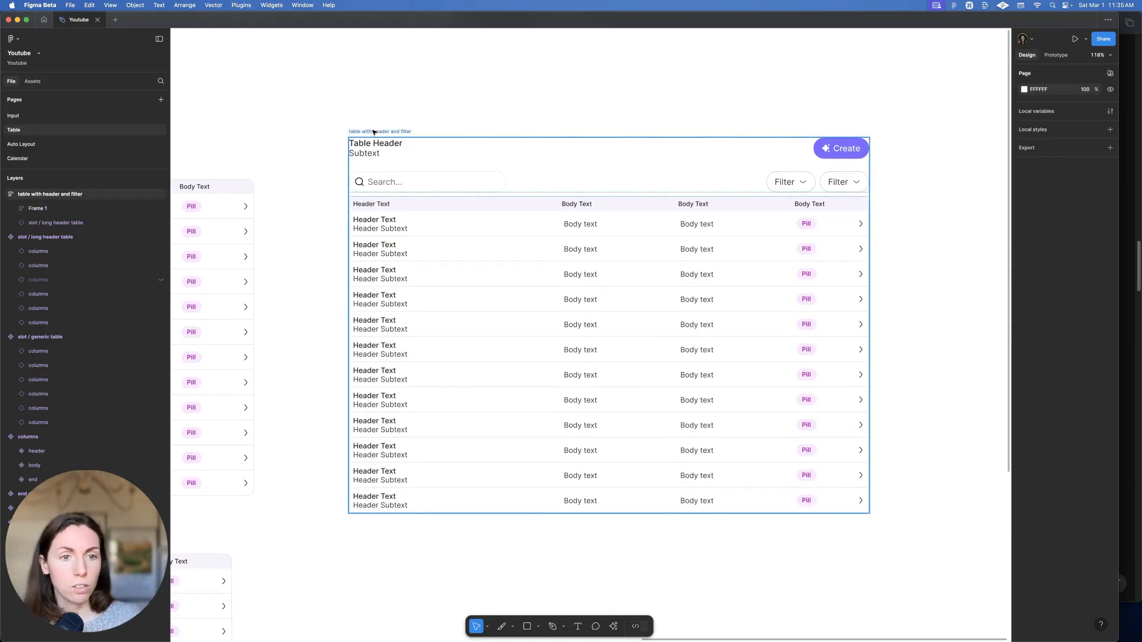
{"action": "left_click_drag", "start_coordinate": [374, 132], "coordinate": [360, 172]}
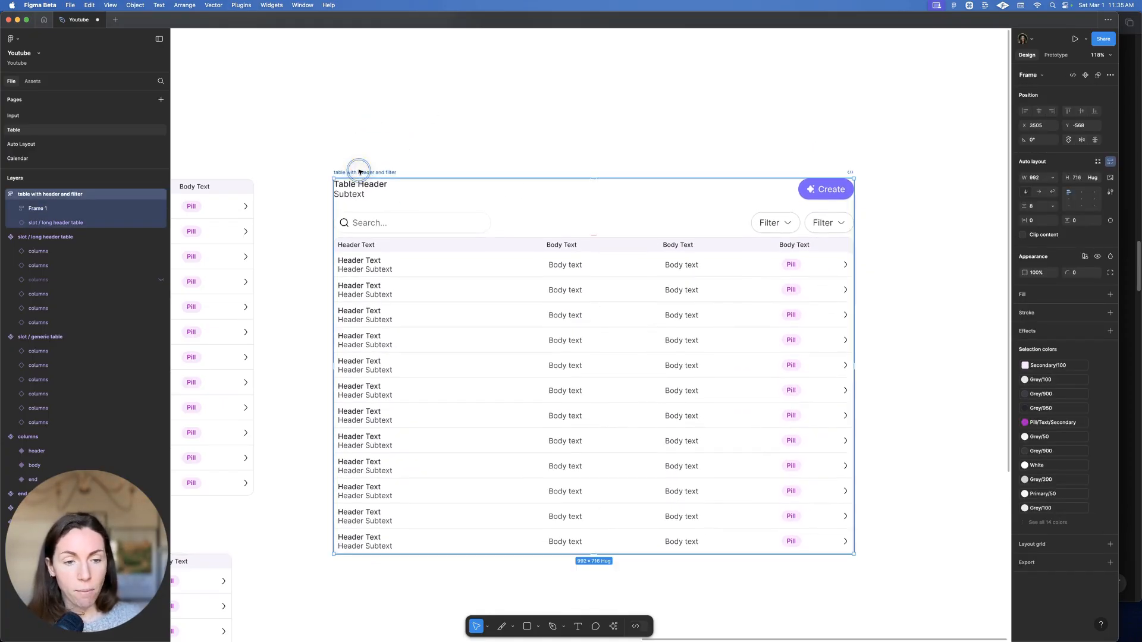
Turn the combined frame into a component and select its nested long header table instance
{"action": "key", "text": "super+alt+k"}
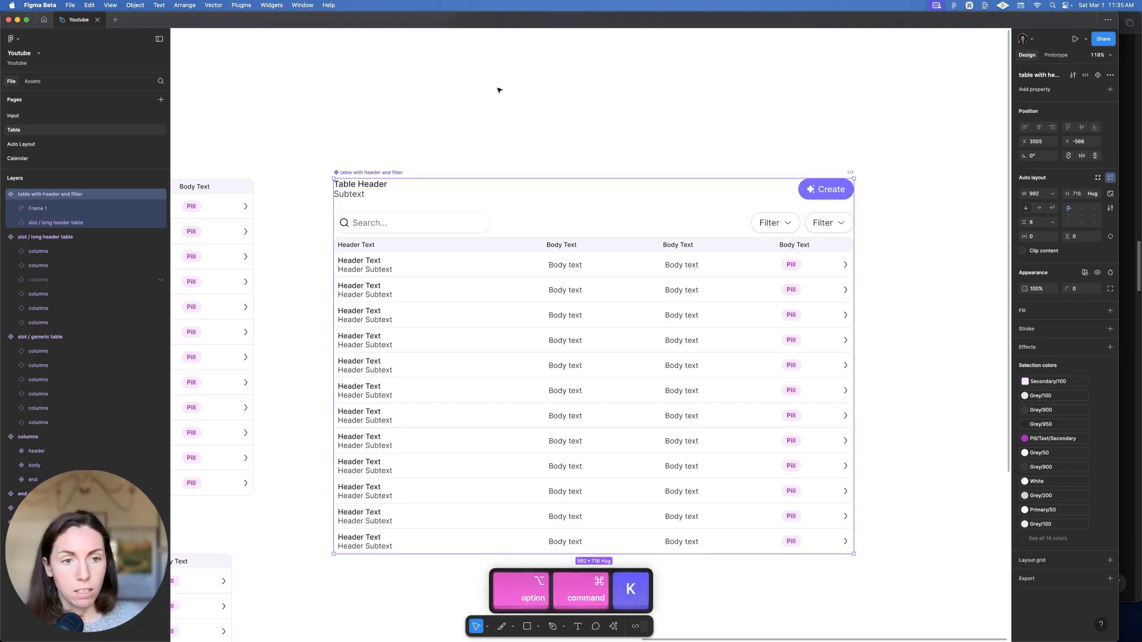
{"action": "scroll", "coordinate": [497, 90], "scroll_direction": "down", "scroll_amount": 3, "text": "super"}
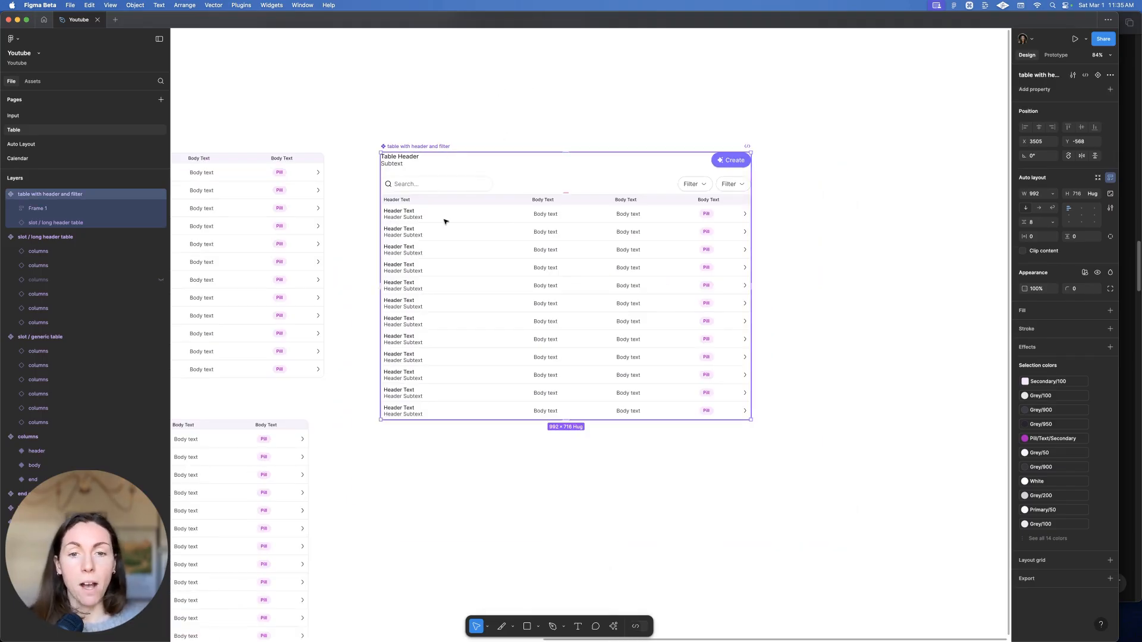
{"action": "scroll", "coordinate": [461, 219], "scroll_direction": "left", "scroll_amount": 3}
{"action": "left_click", "coordinate": [540, 222]}
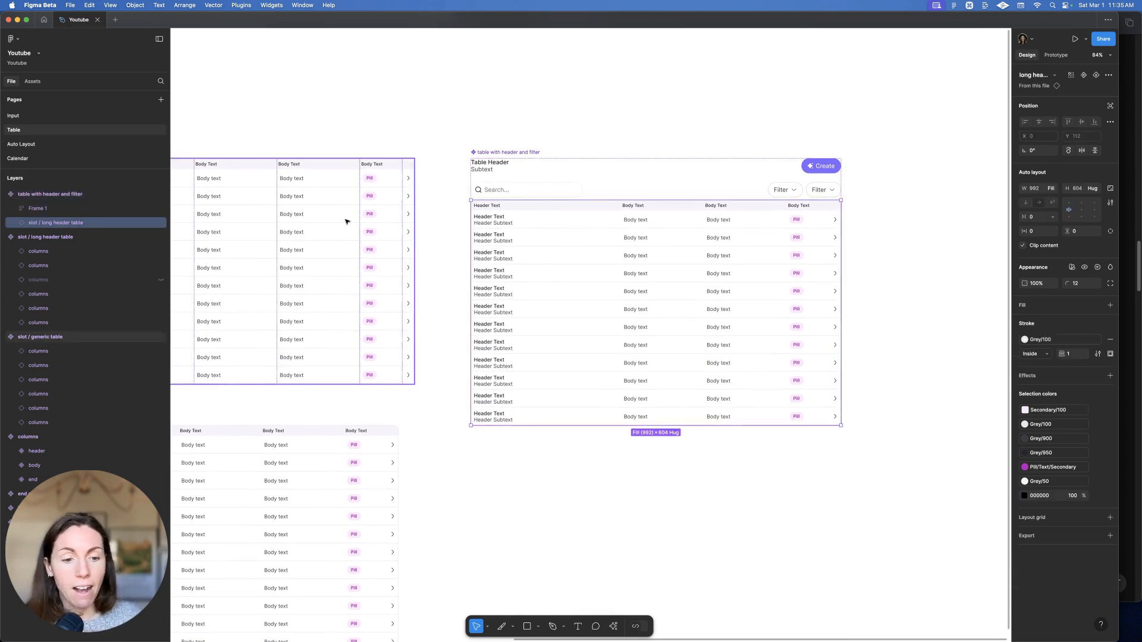
{"action": "scroll", "coordinate": [346, 222], "scroll_direction": "left", "scroll_amount": 6}
{"action": "scroll", "coordinate": [788, 262], "scroll_direction": "right", "scroll_amount": 7}
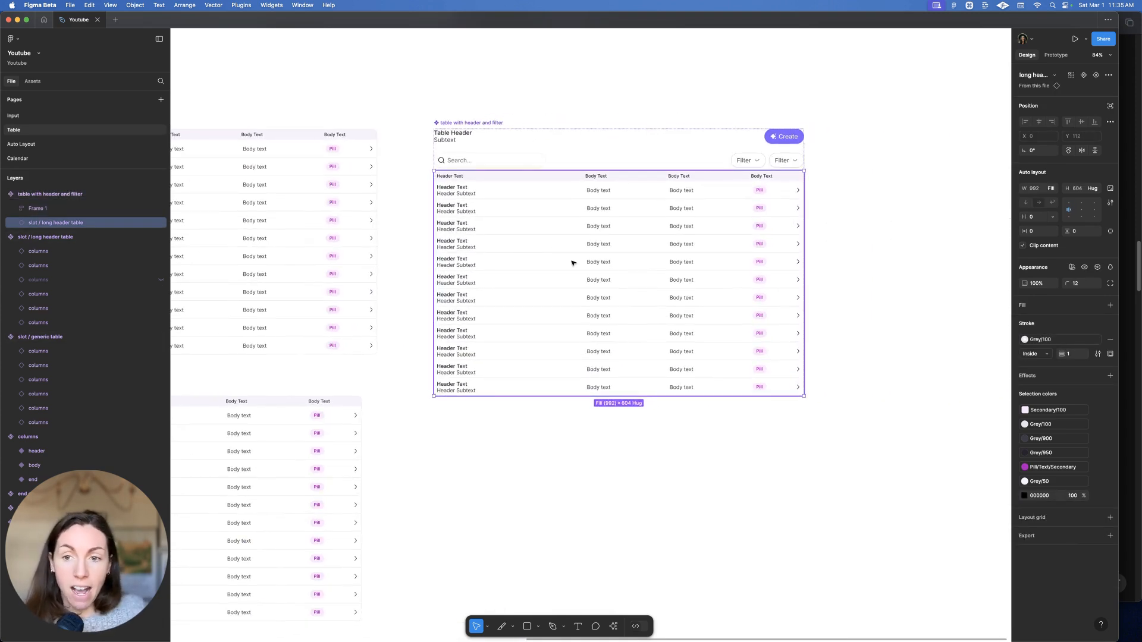
Create a 'table swap' instance-swap property with generic table added as a preferred value
{"action": "left_click", "coordinate": [1084, 76]}
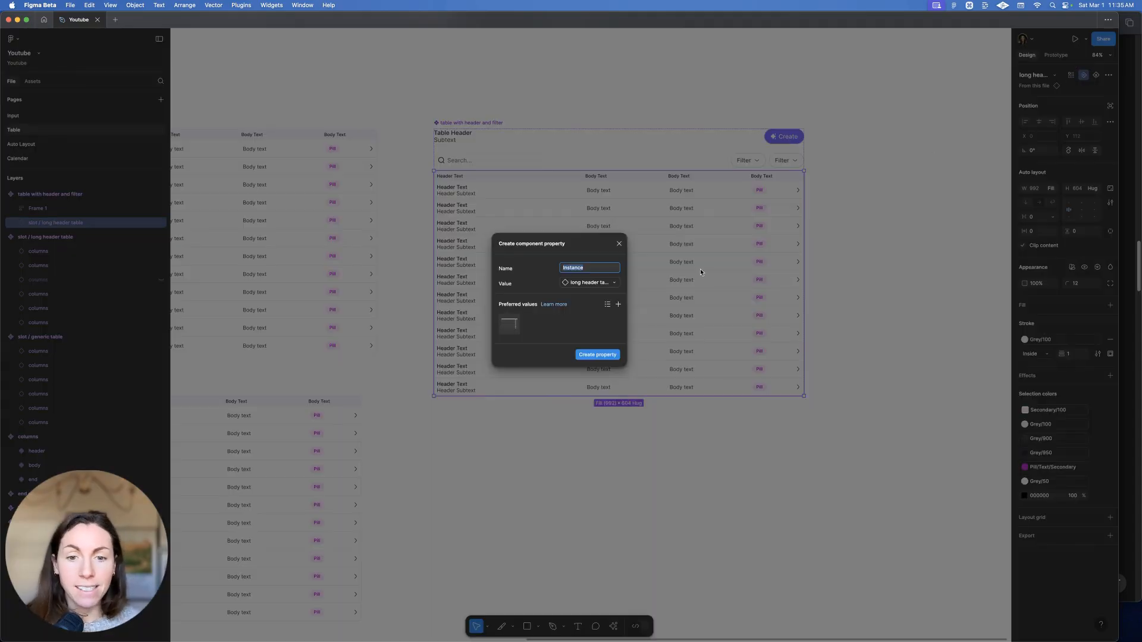
{"action": "type", "text": "tABLE S"}
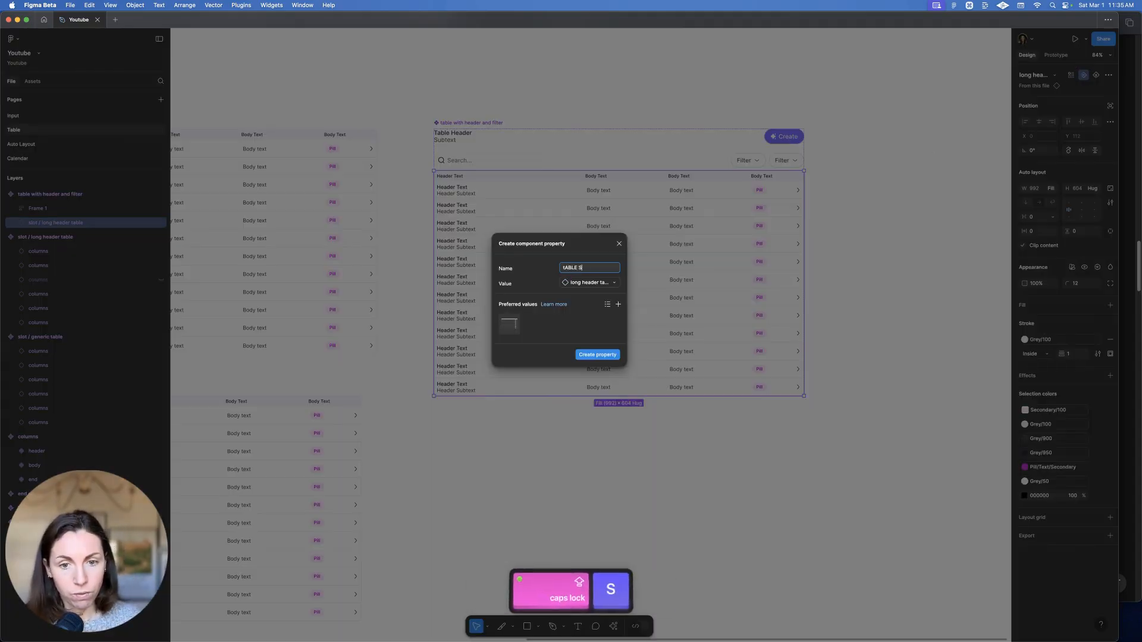
{"action": "key", "text": "BackSpace"}
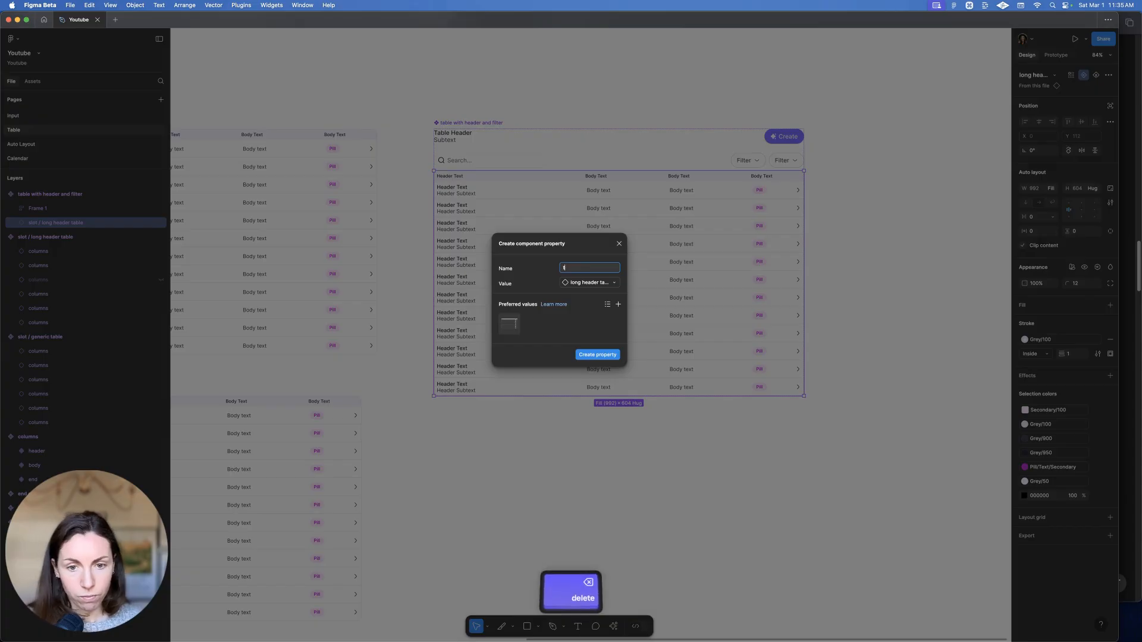
{"action": "type", "text": "le swap"}
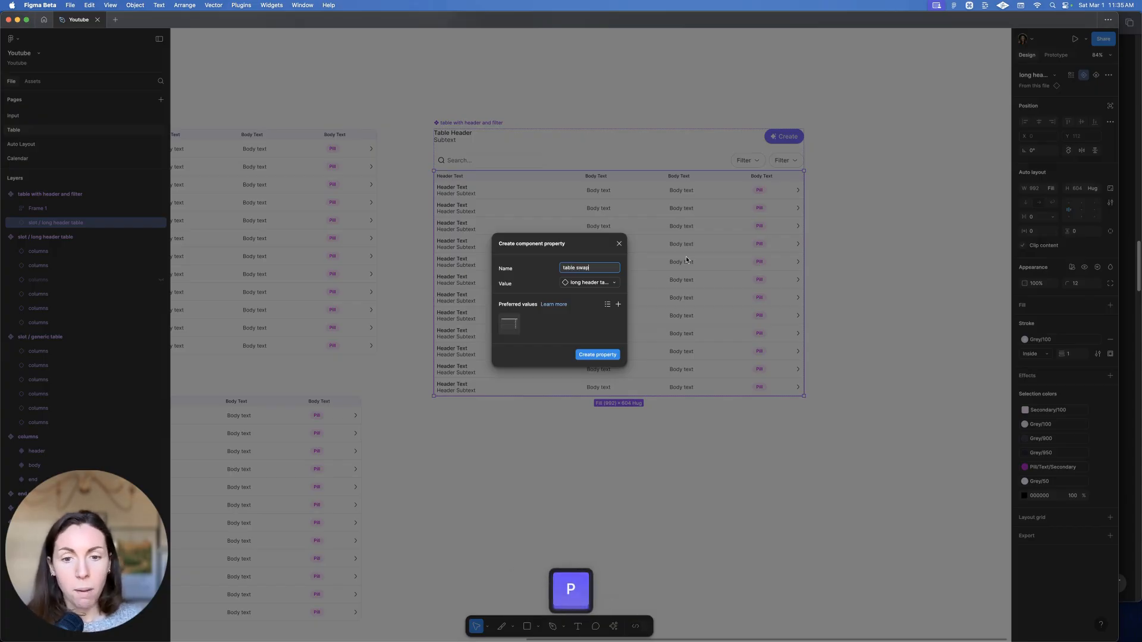
{"action": "left_click", "coordinate": [618, 304]}
{"action": "left_click", "coordinate": [674, 380]}
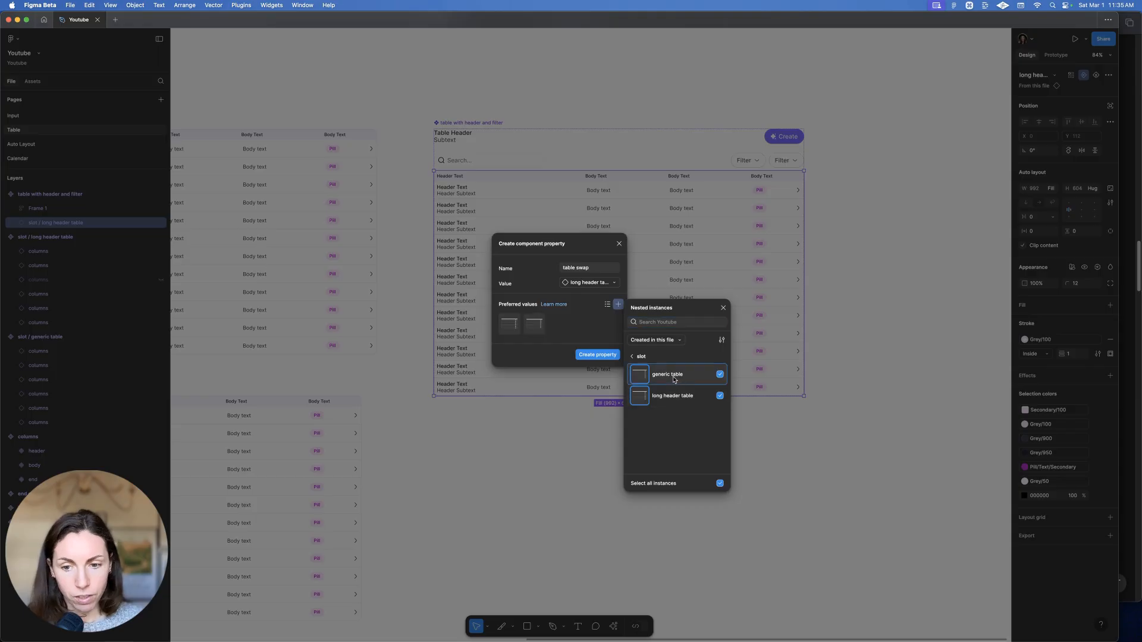
{"action": "left_click", "coordinate": [604, 353]}
{"action": "left_click", "coordinate": [672, 39]}
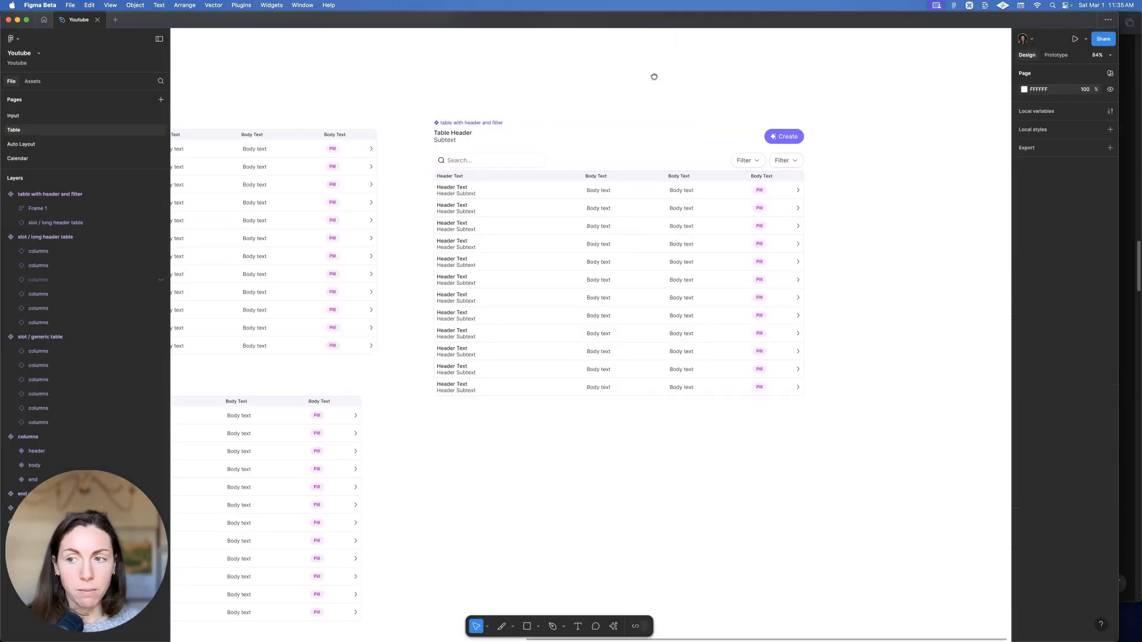
Place a duplicate table instance to the right and set its table swap to generic table
{"action": "scroll", "coordinate": [557, 122], "scroll_direction": "right", "scroll_amount": 3}
{"action": "scroll", "coordinate": [557, 122], "scroll_direction": "up", "scroll_amount": 1}
{"action": "scroll", "coordinate": [558, 122], "scroll_direction": "down", "scroll_amount": 1}
{"action": "left_click_drag", "start_coordinate": [418, 204], "coordinate": [870, 198]}
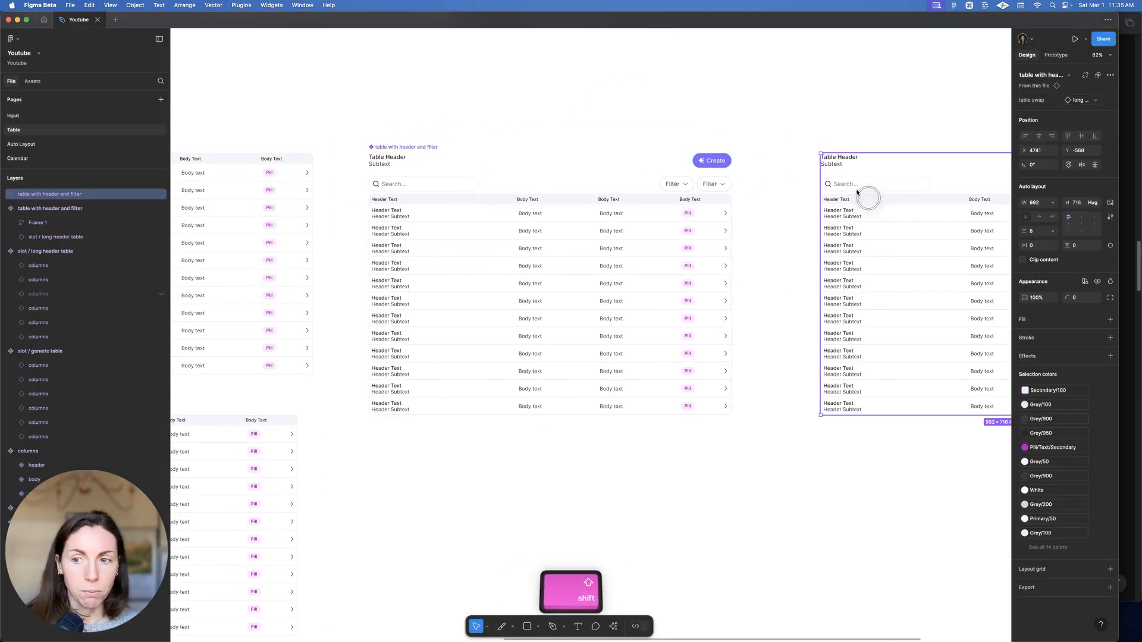
{"action": "scroll", "coordinate": [976, 193], "scroll_direction": "right", "scroll_amount": 5}
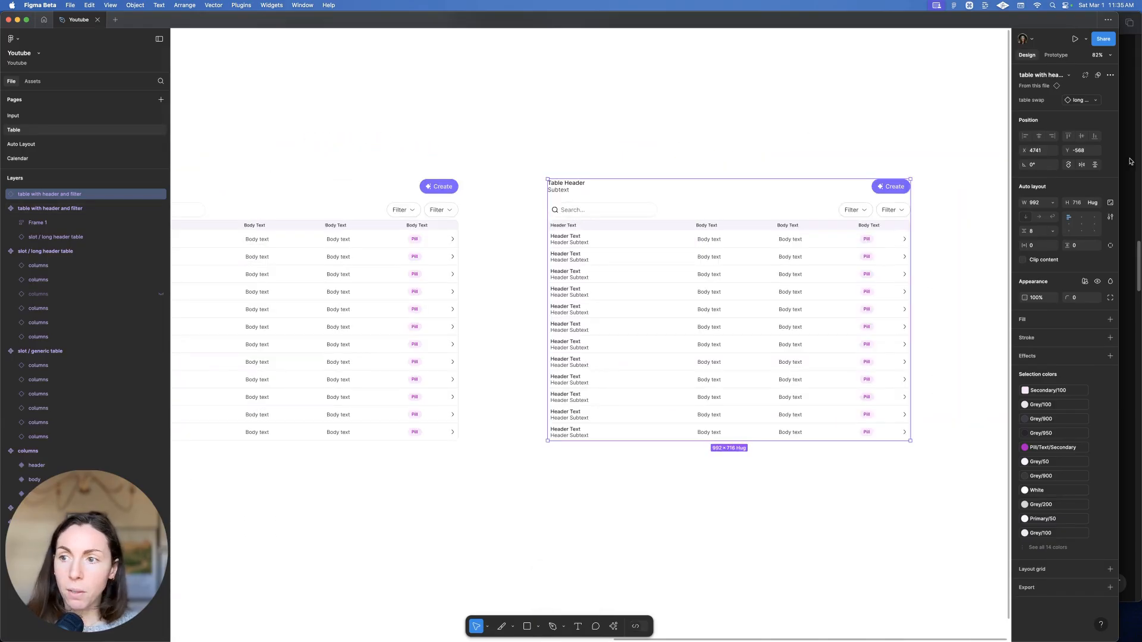
{"action": "left_click", "coordinate": [1080, 100]}
{"action": "left_click", "coordinate": [1018, 188]}
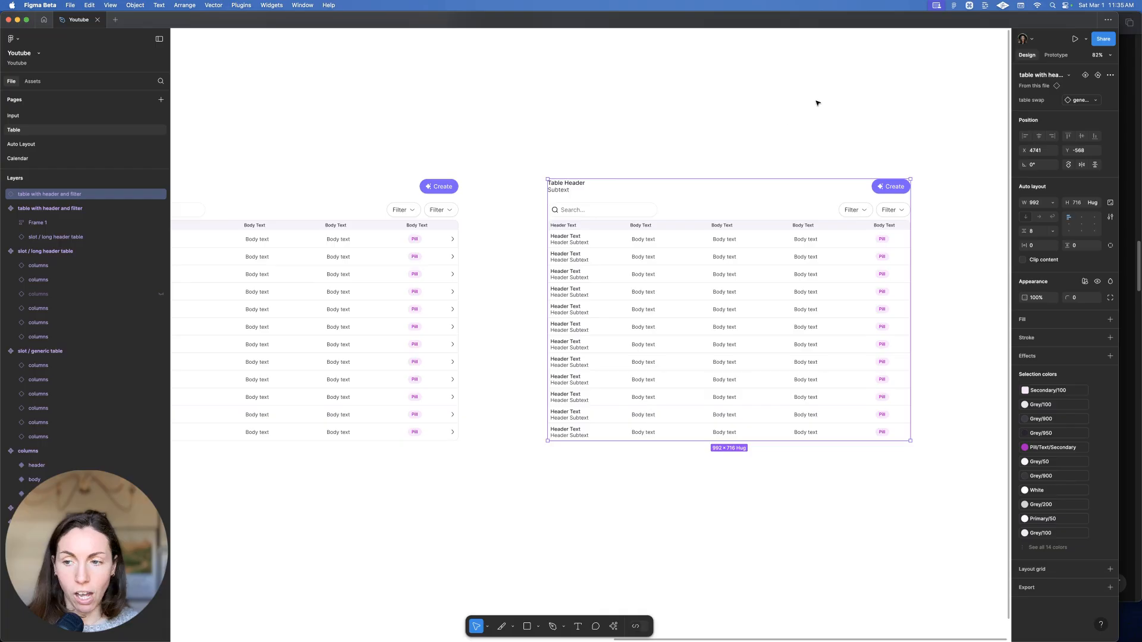
Nudge the duplicated table instance slightly left and down into position
{"action": "scroll", "coordinate": [773, 87], "scroll_direction": "down", "scroll_amount": 5}
{"action": "left_click", "coordinate": [807, 109]}
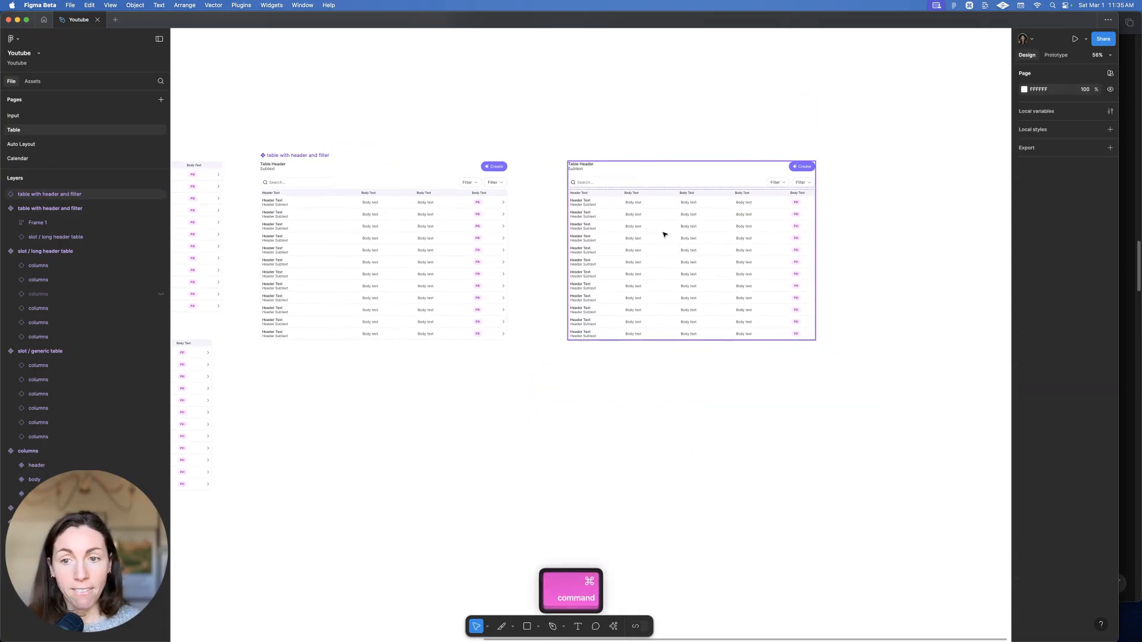
{"action": "scroll", "coordinate": [665, 235], "scroll_direction": "left", "scroll_amount": 2}
{"action": "left_click", "coordinate": [678, 246]}
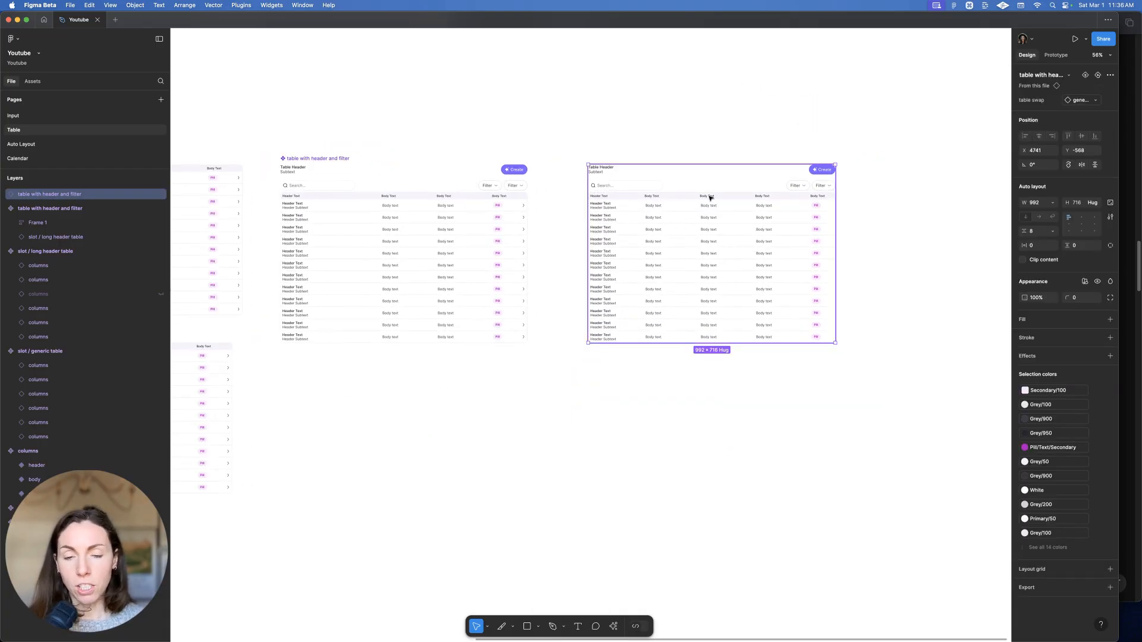
{"action": "scroll", "coordinate": [711, 191], "scroll_direction": "right", "scroll_amount": 3}
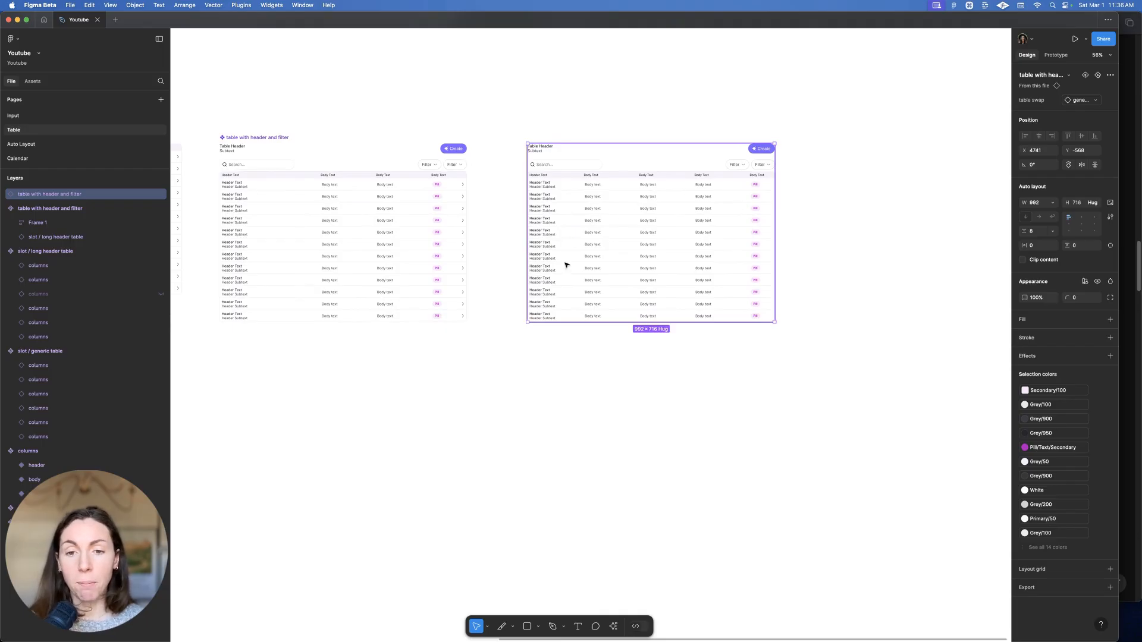
{"action": "left_click_drag", "start_coordinate": [597, 202], "coordinate": [576, 215]}
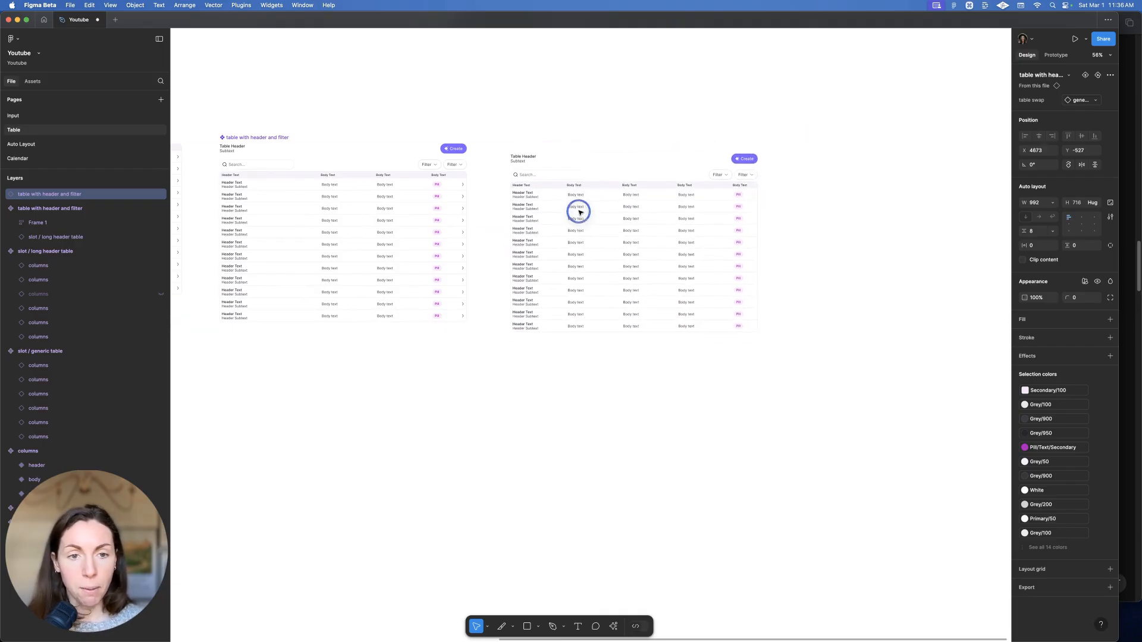
{"action": "scroll", "coordinate": [480, 182], "scroll_direction": "left", "scroll_amount": 3}
{"action": "scroll", "coordinate": [479, 182], "scroll_direction": "left", "scroll_amount": 10}
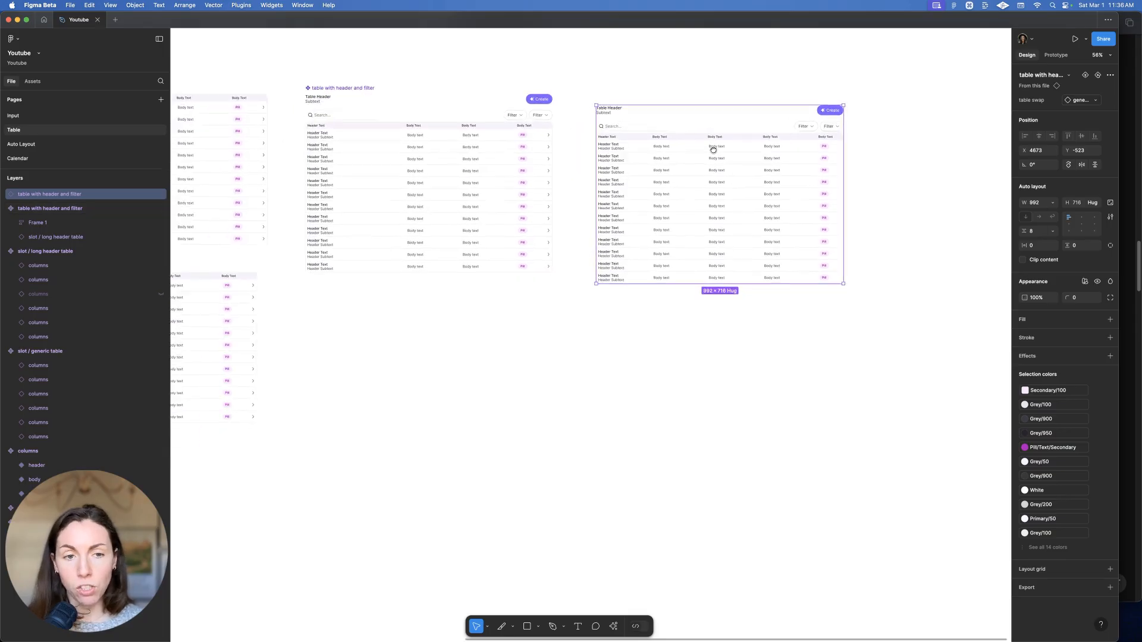
Duplicate the long header table directly below itself
{"action": "left_click_drag", "start_coordinate": [434, 267], "coordinate": [419, 447]}
{"action": "key", "text": "super+z"}
{"action": "left_click_drag", "start_coordinate": [423, 271], "coordinate": [423, 450]}
{"action": "left_click", "coordinate": [755, 407]}
{"action": "left_click", "coordinate": [579, 497]}
Change the copy's first-column cells to the pill type
{"action": "left_click", "coordinate": [613, 459]}
{"action": "left_click", "coordinate": [550, 448]}
{"action": "left_click", "coordinate": [467, 444]}
{"action": "left_click", "coordinate": [469, 446]}
{"action": "left_click_drag", "start_coordinate": [454, 589], "coordinate": [358, 422]}
{"action": "key", "text": "shift+Return"}
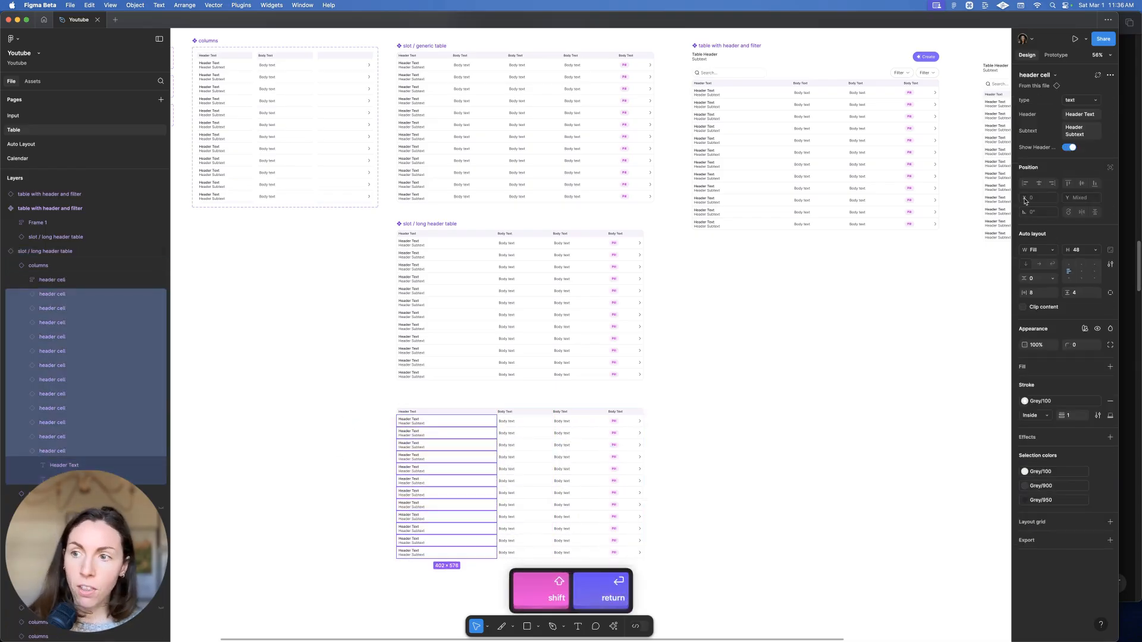
{"action": "left_click", "coordinate": [1074, 100]}
{"action": "left_click", "coordinate": [1069, 111]}
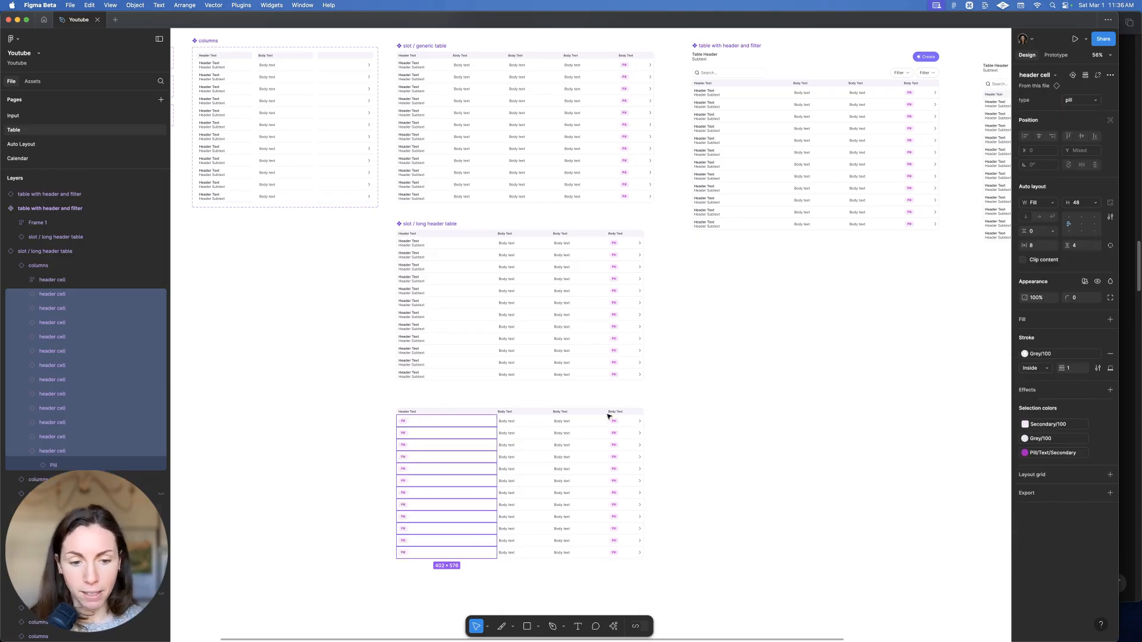
Delete the old pill column, detach the copy, and paste a duplicate of the third column
{"action": "left_click", "coordinate": [623, 545]}
{"action": "key", "text": "BackSpace"}
{"action": "left_click", "coordinate": [543, 526]}
{"action": "key", "text": "alt+super+b"}
{"action": "left_click", "coordinate": [583, 439]}
{"action": "key", "text": "super+c"}
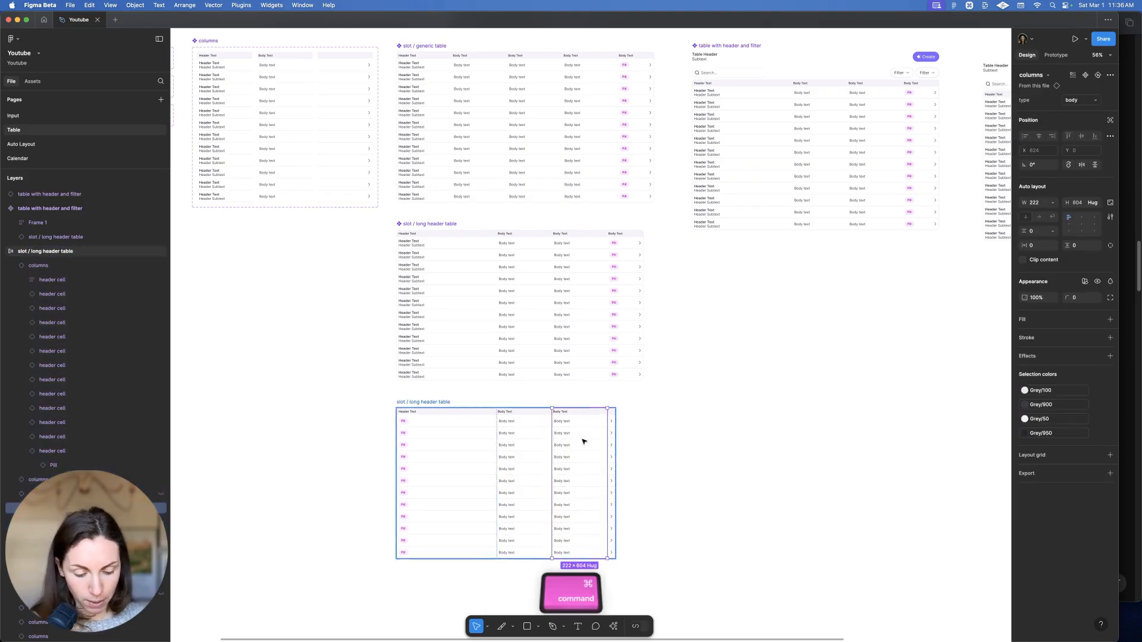
{"action": "key", "text": "super+v"}
Switch the arrow column's body cells, excluding the header, to the icons end cell type
{"action": "double_click", "coordinate": [636, 445]}
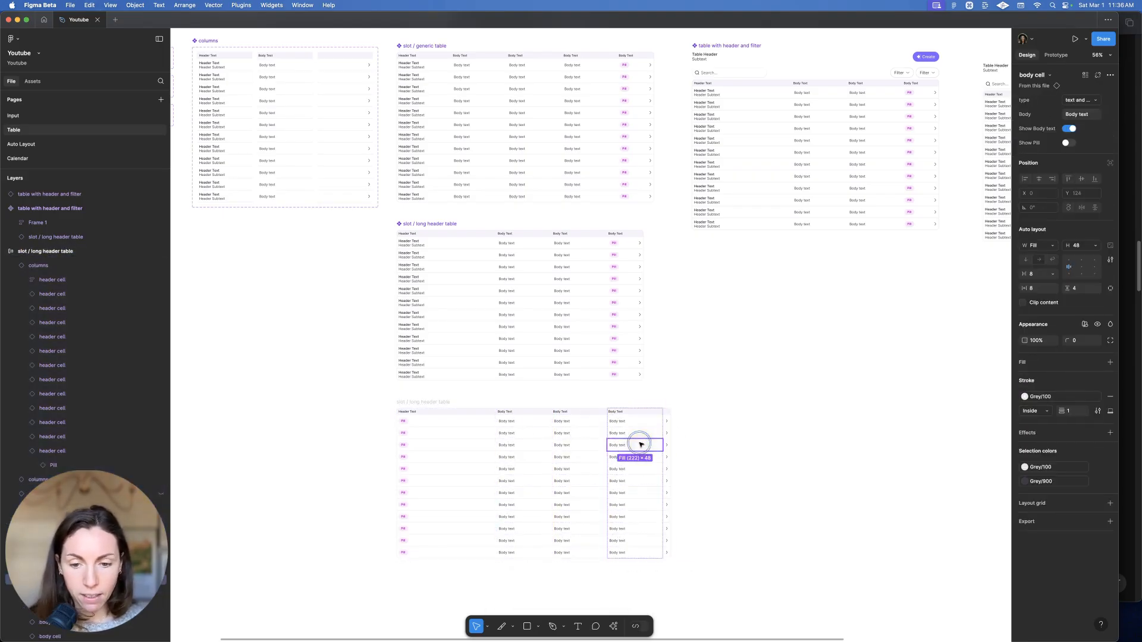
{"action": "left_click", "coordinate": [670, 554]}
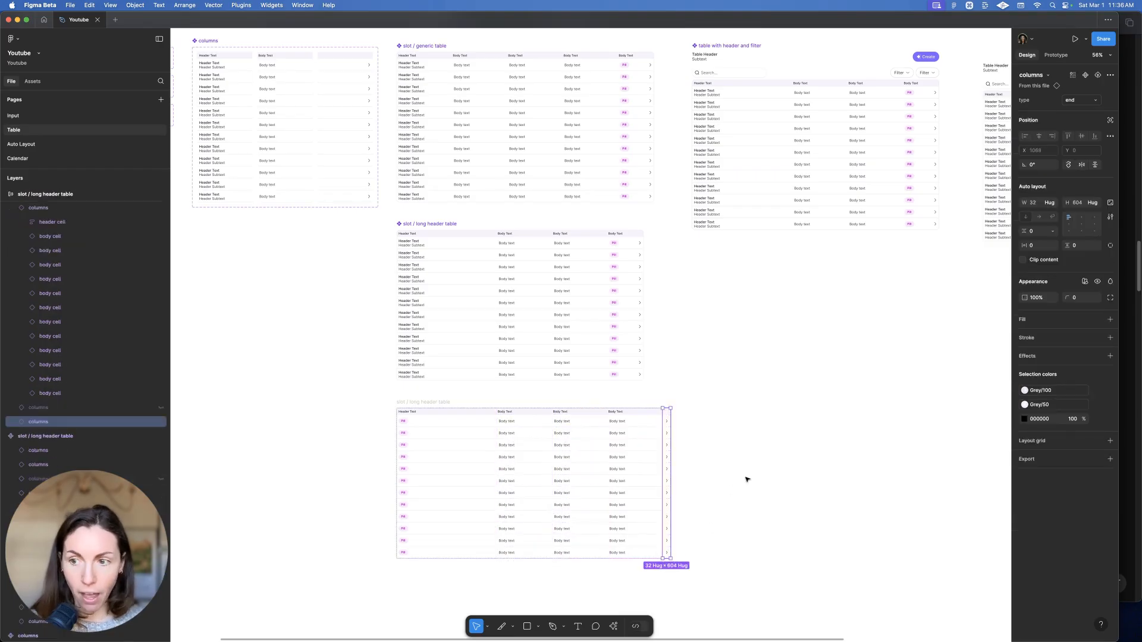
{"action": "key", "text": "Return"}
{"action": "left_click", "coordinate": [666, 412], "text": "shift"}
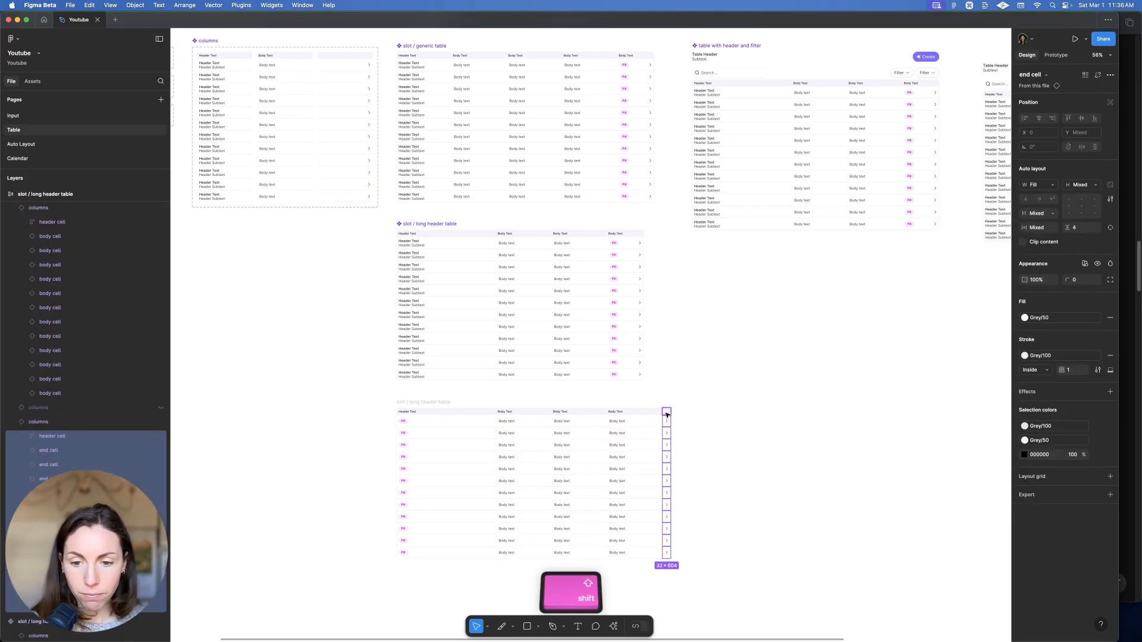
{"action": "left_click", "coordinate": [1080, 100]}
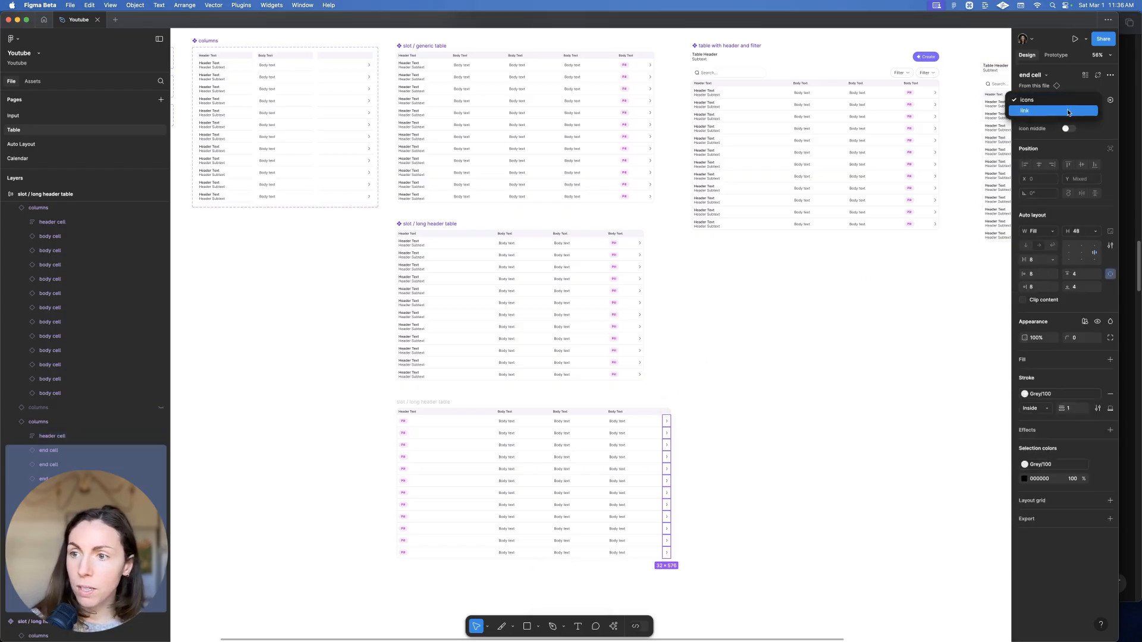
{"action": "left_click", "coordinate": [1066, 101]}
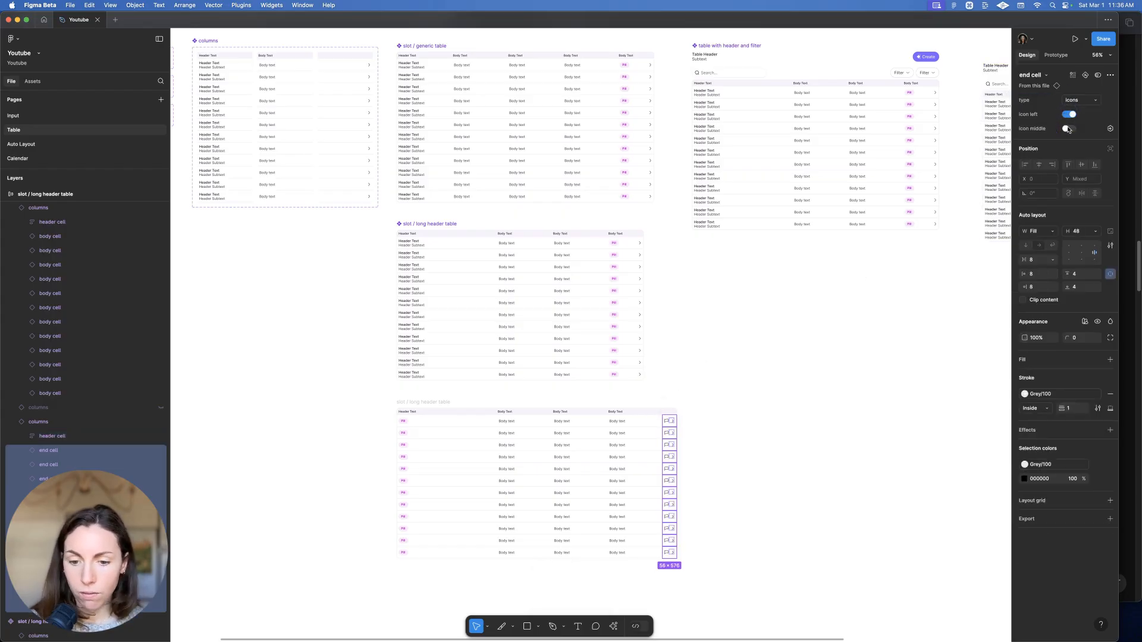
{"action": "left_click", "coordinate": [805, 252]}
Make the new table frame a component
{"action": "scroll", "coordinate": [783, 311], "scroll_direction": "down", "scroll_amount": 3}
{"action": "scroll", "coordinate": [441, 369], "scroll_direction": "right", "scroll_amount": 2}
{"action": "left_click", "coordinate": [385, 322]}
{"action": "key", "text": "alt+super+k"}
Rename the new component from 'slot / long header table' to 'slot / icons table'
{"action": "double_click", "coordinate": [390, 322]}
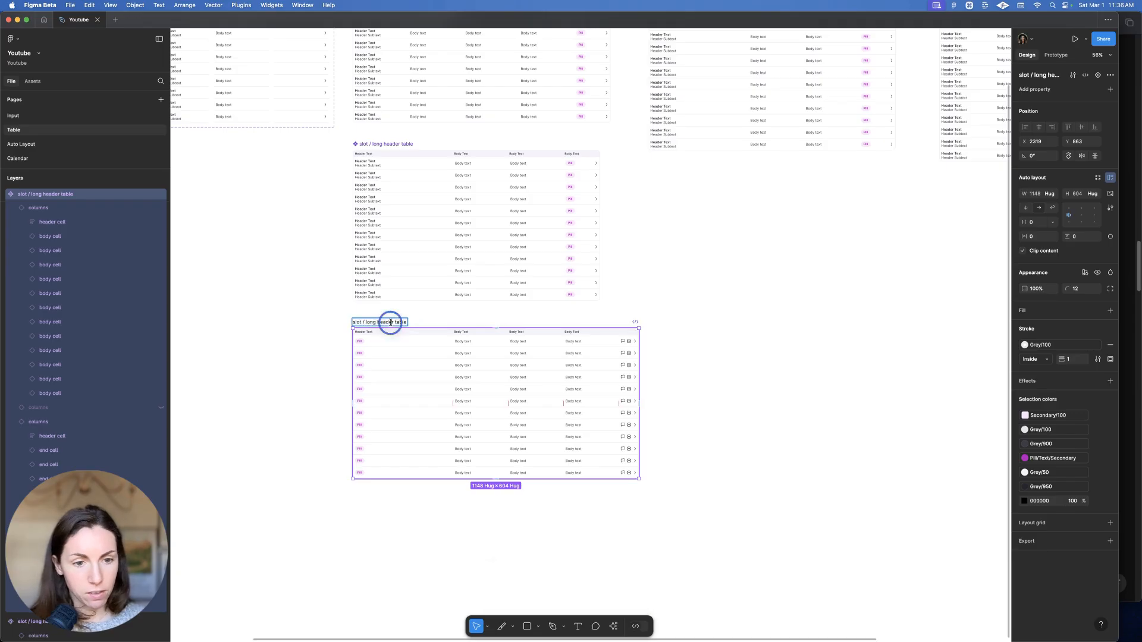
{"action": "double_click", "coordinate": [370, 322]}
{"action": "type", "text": "icons"}
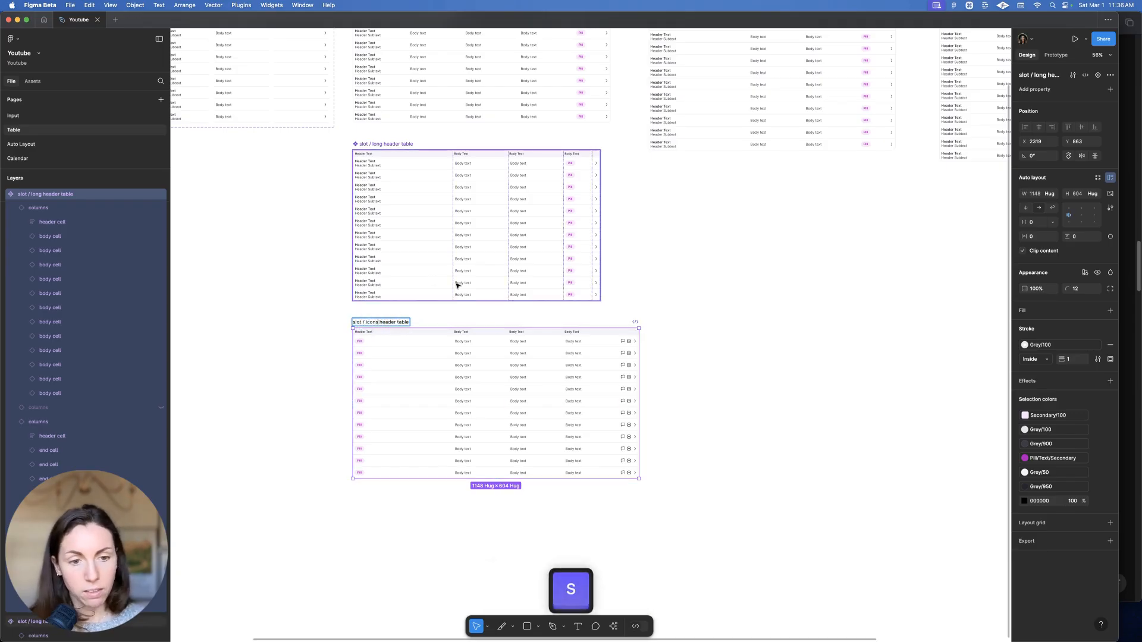
{"action": "double_click", "coordinate": [387, 324]}
{"action": "key", "text": "BackSpace"}
{"action": "left_click", "coordinate": [624, 299]}
Add icons table to the main filter table's table swap preferred values
{"action": "scroll", "coordinate": [706, 273], "scroll_direction": "right", "scroll_amount": 3}
{"action": "scroll", "coordinate": [907, 155], "scroll_direction": "right", "scroll_amount": 3}
{"action": "scroll", "coordinate": [907, 155], "scroll_direction": "up", "scroll_amount": 2}
{"action": "left_click", "coordinate": [696, 198]}
{"action": "left_click", "coordinate": [506, 195]}
{"action": "left_click", "coordinate": [1098, 104]}
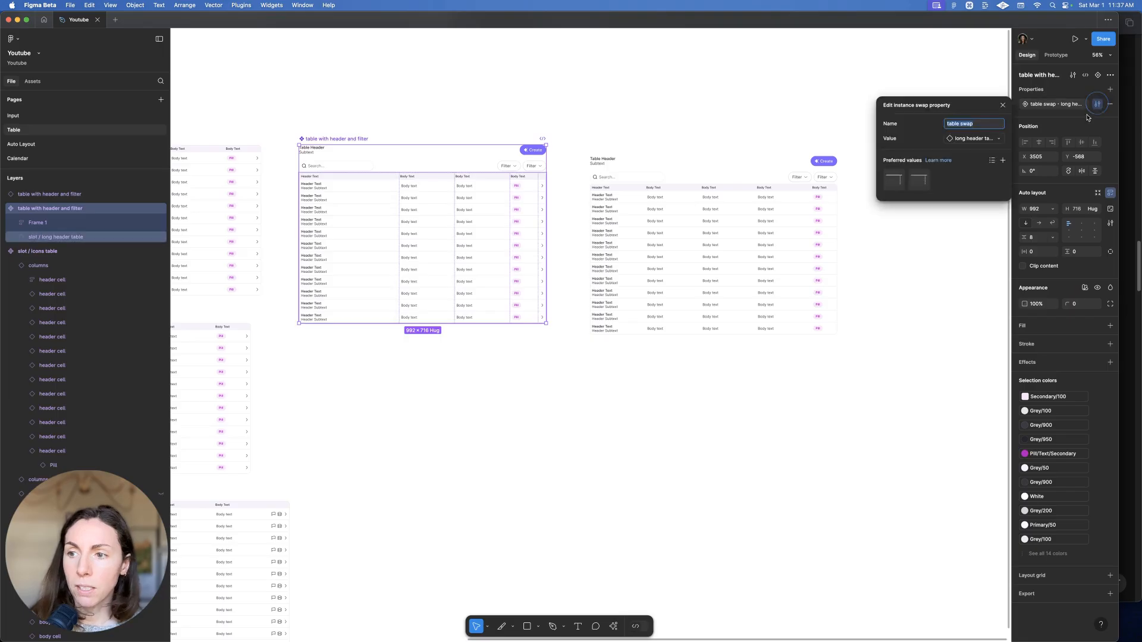
{"action": "left_click", "coordinate": [1005, 162]}
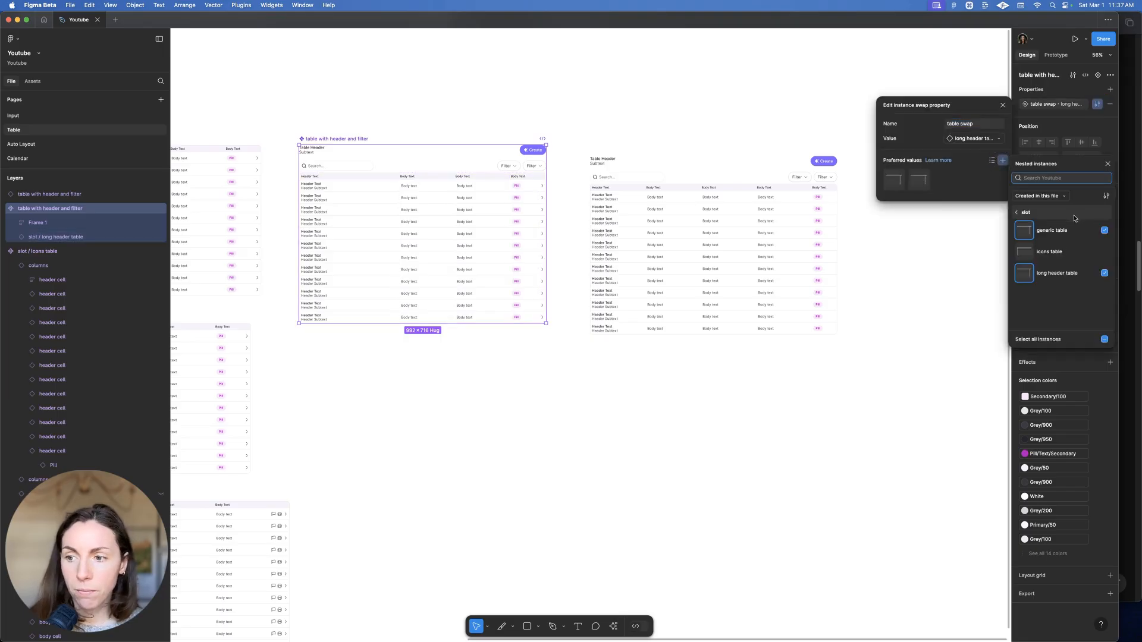
{"action": "left_click", "coordinate": [1104, 251]}
{"action": "left_click", "coordinate": [885, 370]}
{"action": "left_click", "coordinate": [708, 248]}
{"action": "left_click", "coordinate": [1077, 98]}
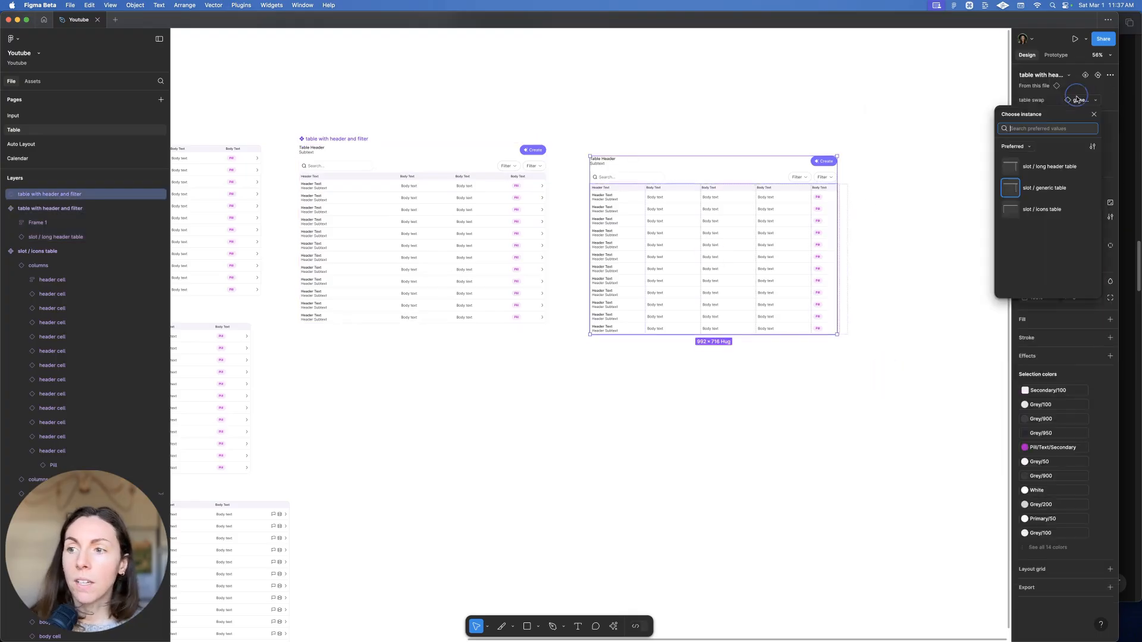
Swap the right-hand table to icons table and set its first column to Fill container
{"action": "left_click", "coordinate": [1041, 206]}
{"action": "scroll", "coordinate": [913, 193], "scroll_direction": "right", "scroll_amount": 1}
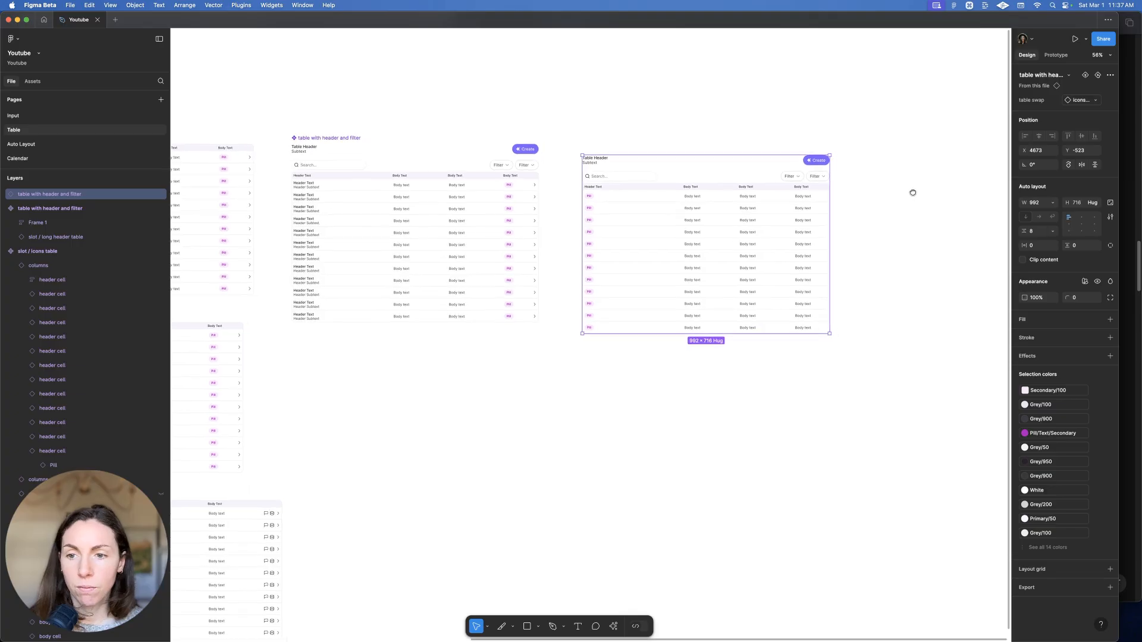
{"action": "left_click", "coordinate": [781, 228]}
{"action": "left_click", "coordinate": [661, 224]}
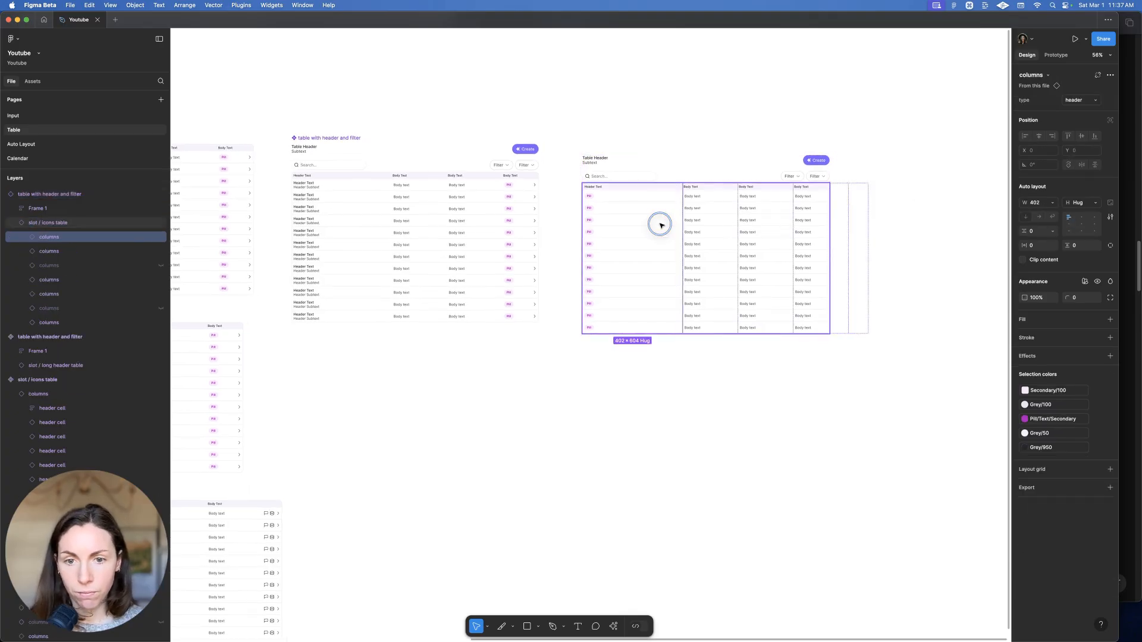
{"action": "scroll", "coordinate": [880, 186], "scroll_direction": "down", "scroll_amount": 4}
{"action": "scroll", "coordinate": [817, 198], "scroll_direction": "down", "scroll_amount": 5}
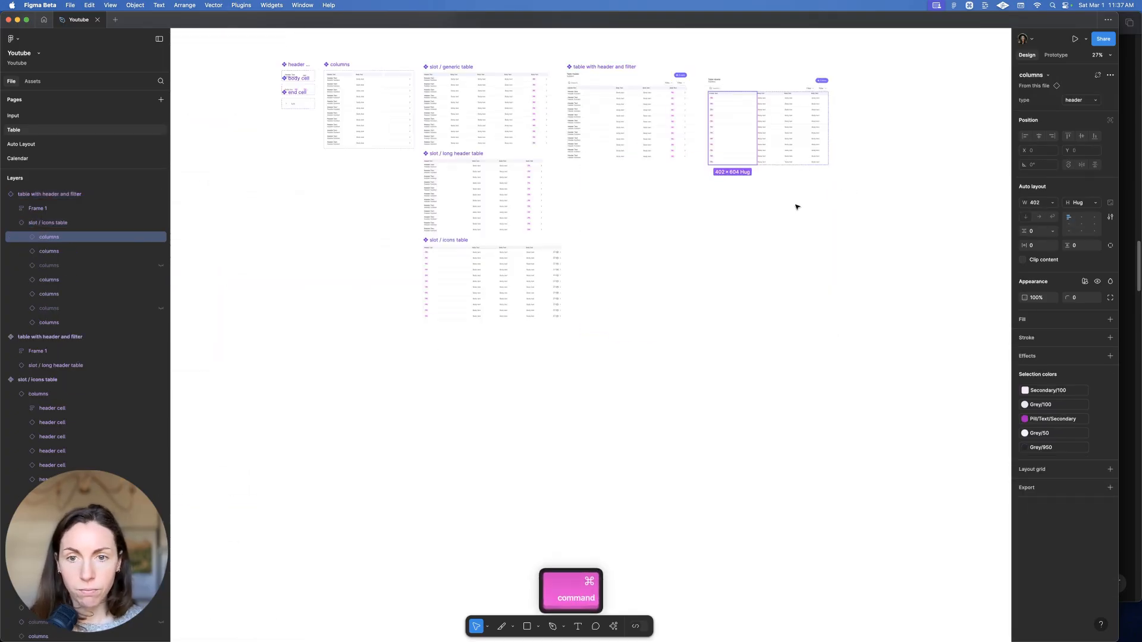
{"action": "double_click", "coordinate": [442, 287]}
{"action": "left_click", "coordinate": [1054, 204]}
{"action": "left_click", "coordinate": [1054, 224]}
Shift the right-hand table instance slightly down to align it with the others
{"action": "scroll", "coordinate": [874, 146], "scroll_direction": "up", "scroll_amount": 3}
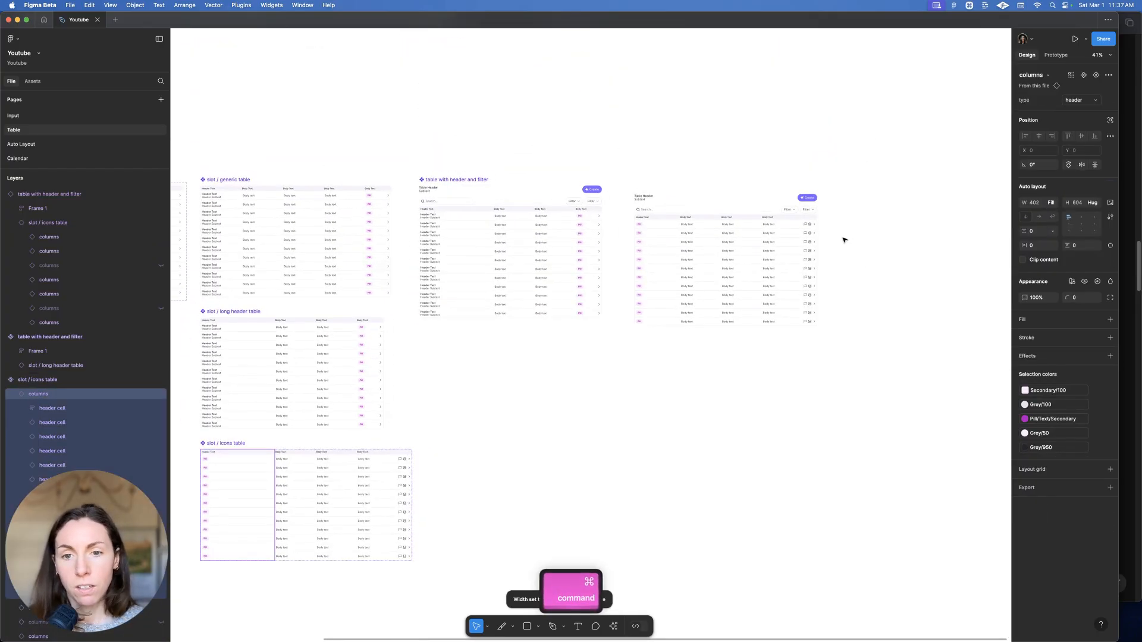
{"action": "scroll", "coordinate": [875, 220], "scroll_direction": "up", "scroll_amount": 2}
{"action": "left_click", "coordinate": [695, 227]}
{"action": "left_click_drag", "start_coordinate": [696, 231], "coordinate": [688, 243]}
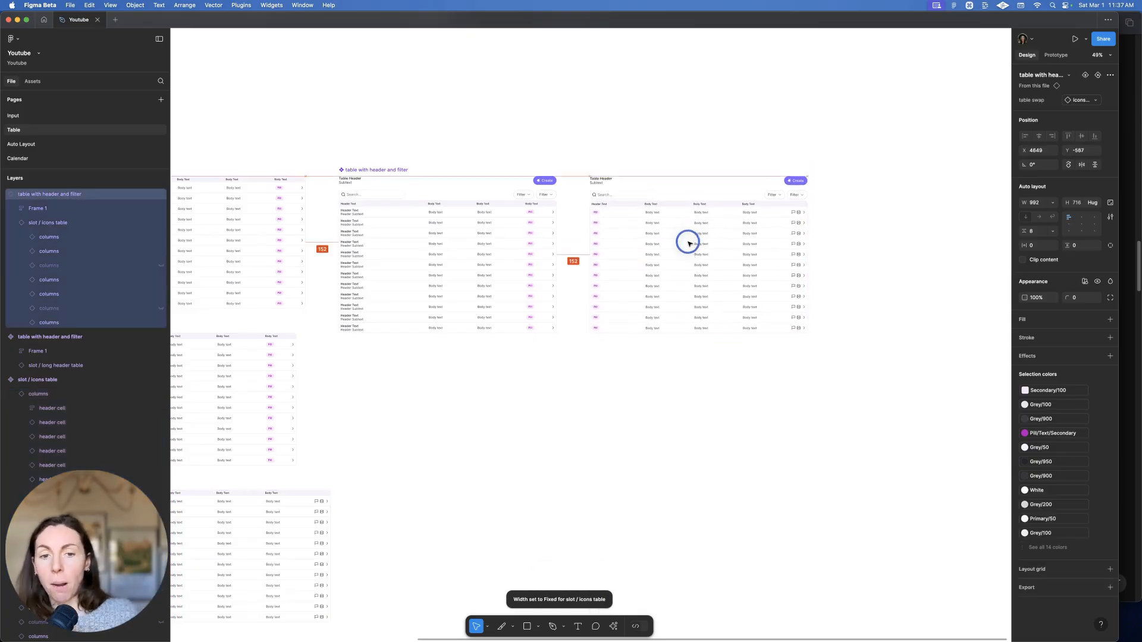
{"action": "scroll", "coordinate": [687, 242], "scroll_direction": "left", "scroll_amount": 5}
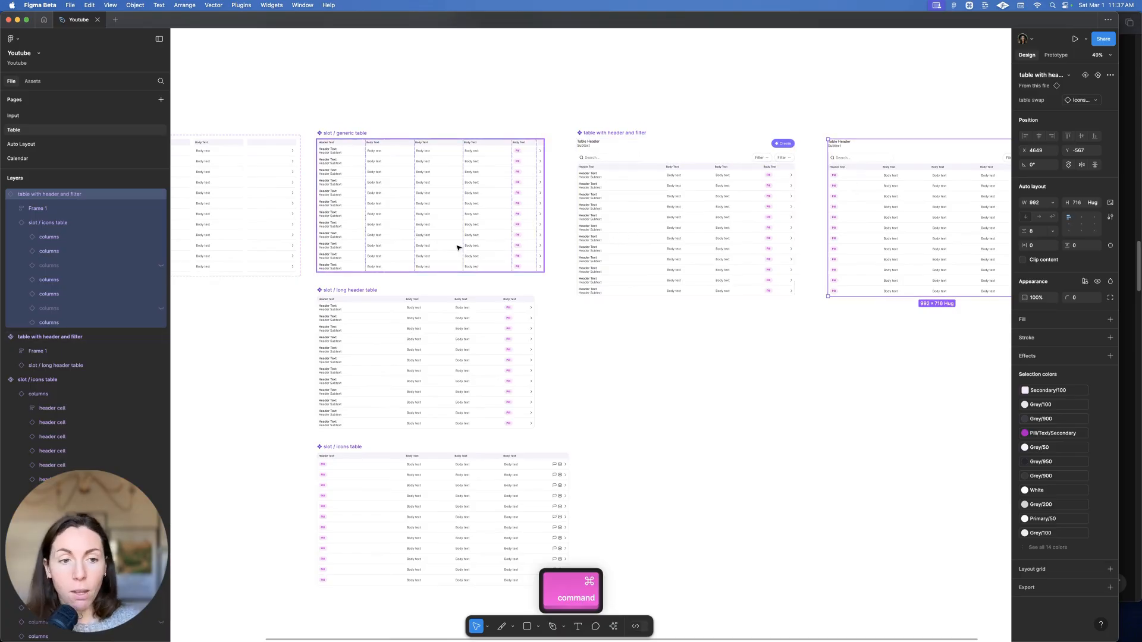
{"action": "scroll", "coordinate": [458, 246], "scroll_direction": "down", "scroll_amount": 3}
{"action": "scroll", "coordinate": [350, 204], "scroll_direction": "left", "scroll_amount": 5}
{"action": "scroll", "coordinate": [298, 157], "scroll_direction": "up", "scroll_amount": 4}
Inspect the layers inside the cell components, then reselect the right-hand filter table
{"action": "left_click_drag", "start_coordinate": [298, 156], "coordinate": [407, 319]}
{"action": "scroll", "coordinate": [341, 329], "scroll_direction": "down", "scroll_amount": 3}
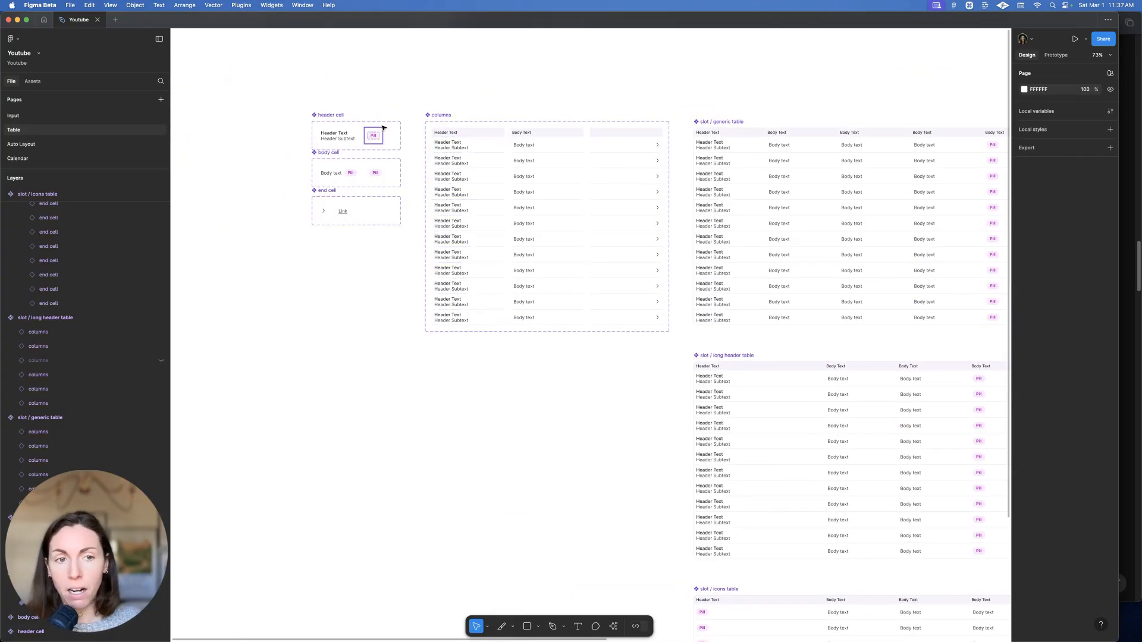
{"action": "scroll", "coordinate": [475, 113], "scroll_direction": "right", "scroll_amount": 3}
{"action": "scroll", "coordinate": [472, 94], "scroll_direction": "right", "scroll_amount": 5}
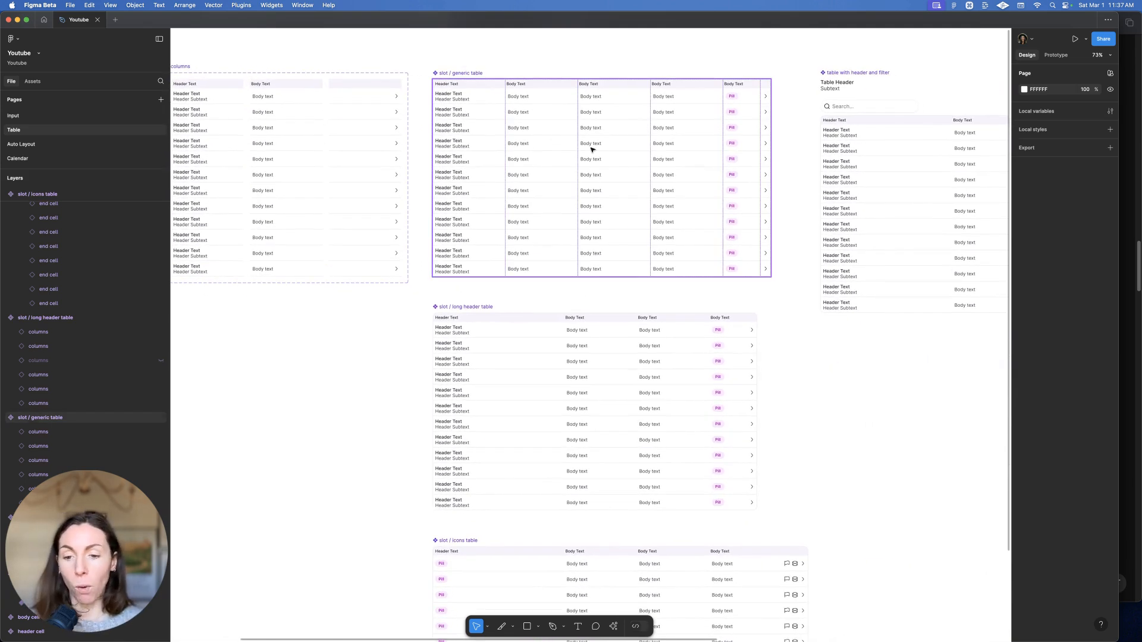
{"action": "scroll", "coordinate": [592, 148], "scroll_direction": "down", "scroll_amount": 1}
{"action": "scroll", "coordinate": [743, 117], "scroll_direction": "right", "scroll_amount": 10}
{"action": "scroll", "coordinate": [743, 117], "scroll_direction": "up", "scroll_amount": 2}
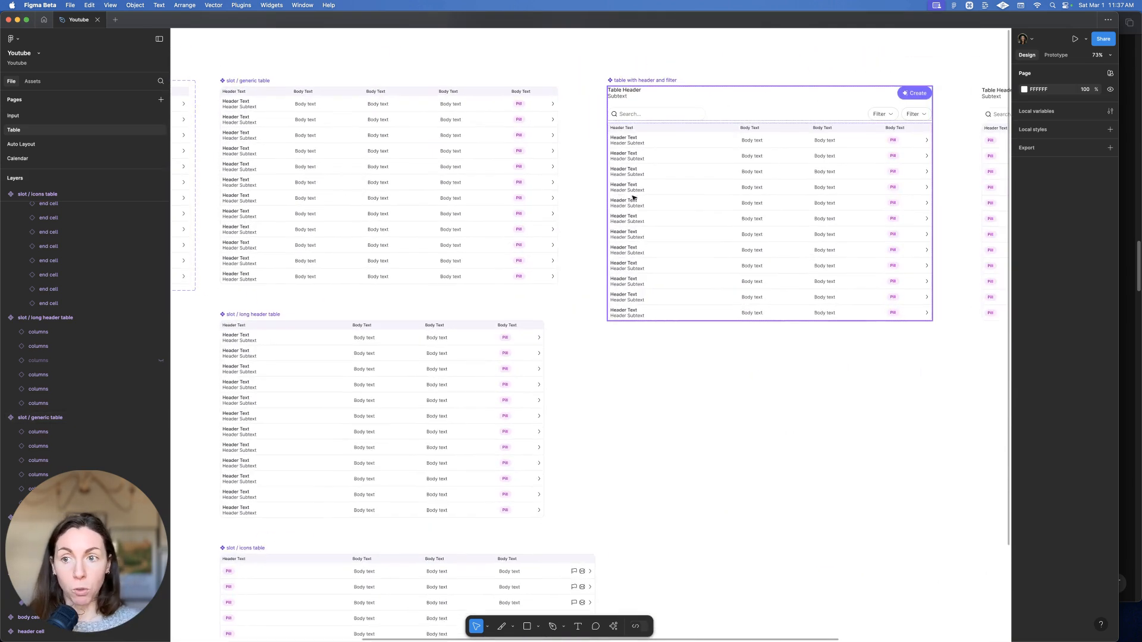
{"action": "left_click", "coordinate": [818, 157]}
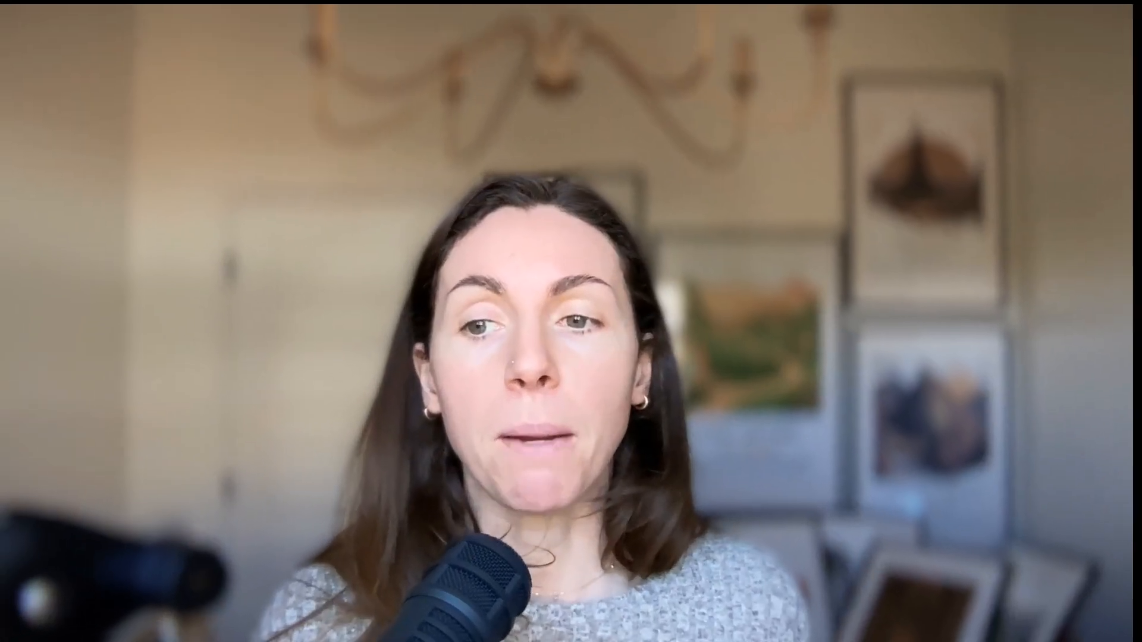